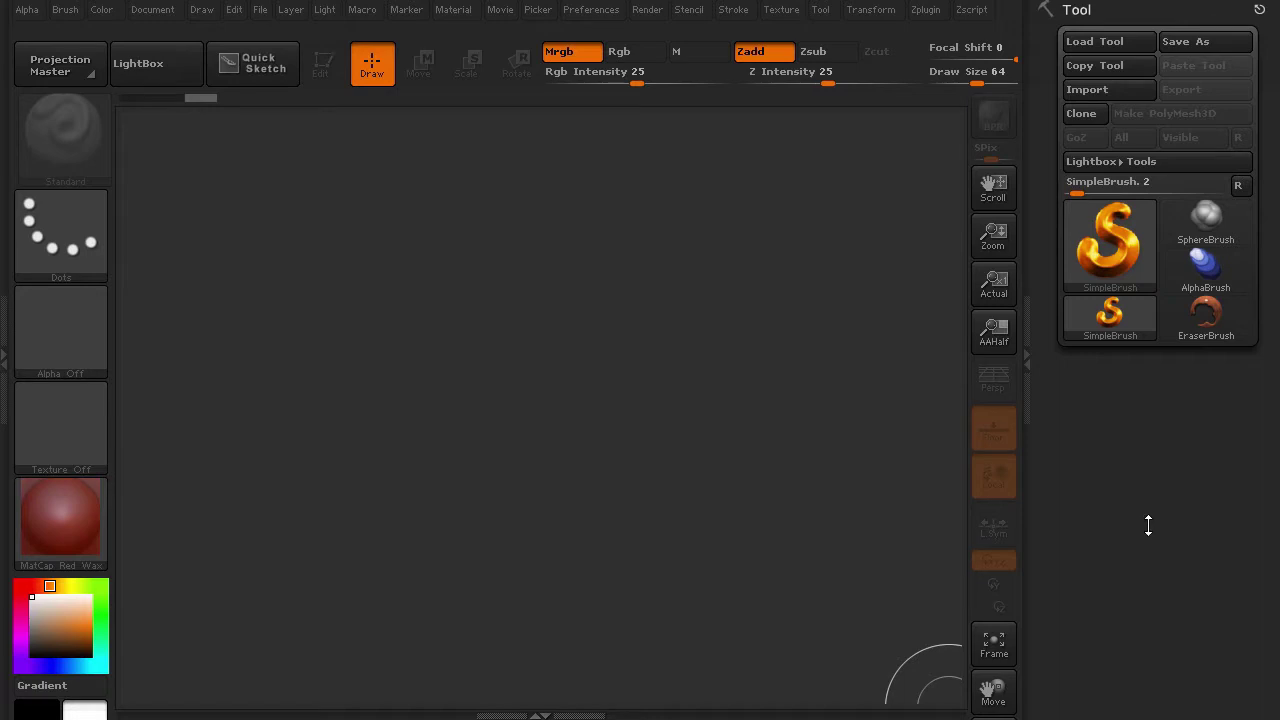
- Import tentacle.obj as a tool and place it on the canvas in Edit mode
click(1090, 90)
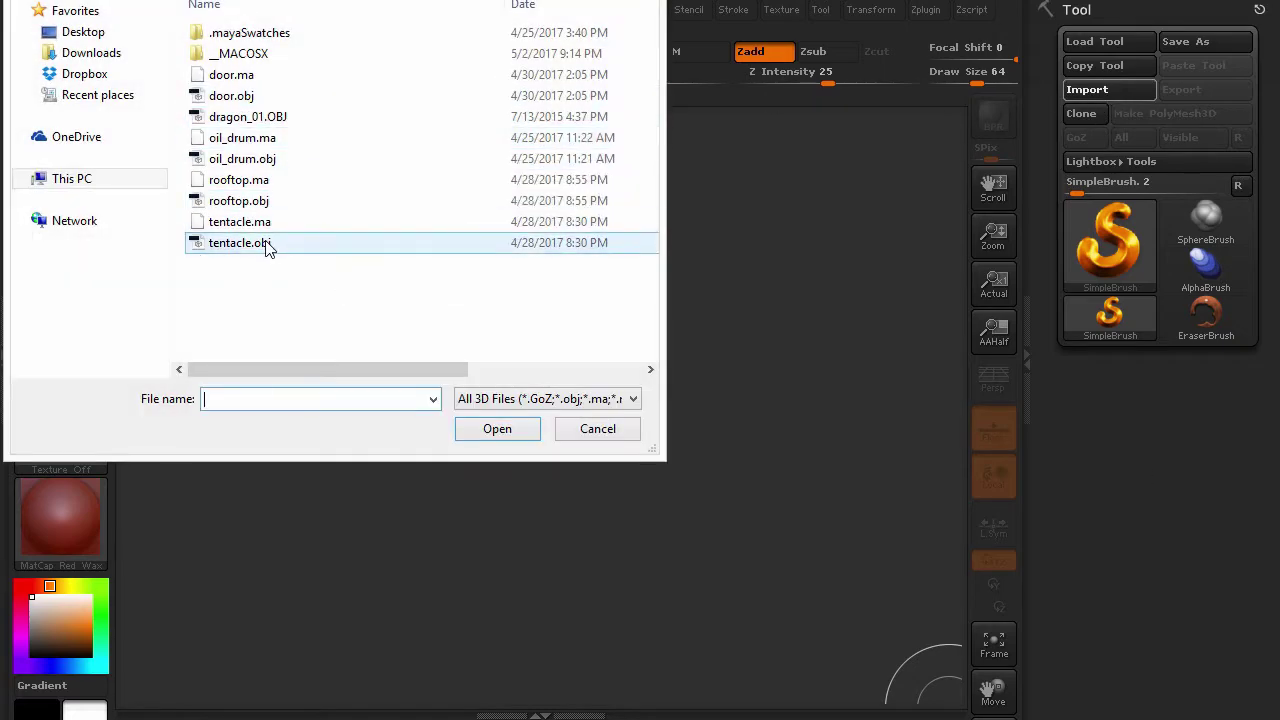
click(268, 248)
click(494, 427)
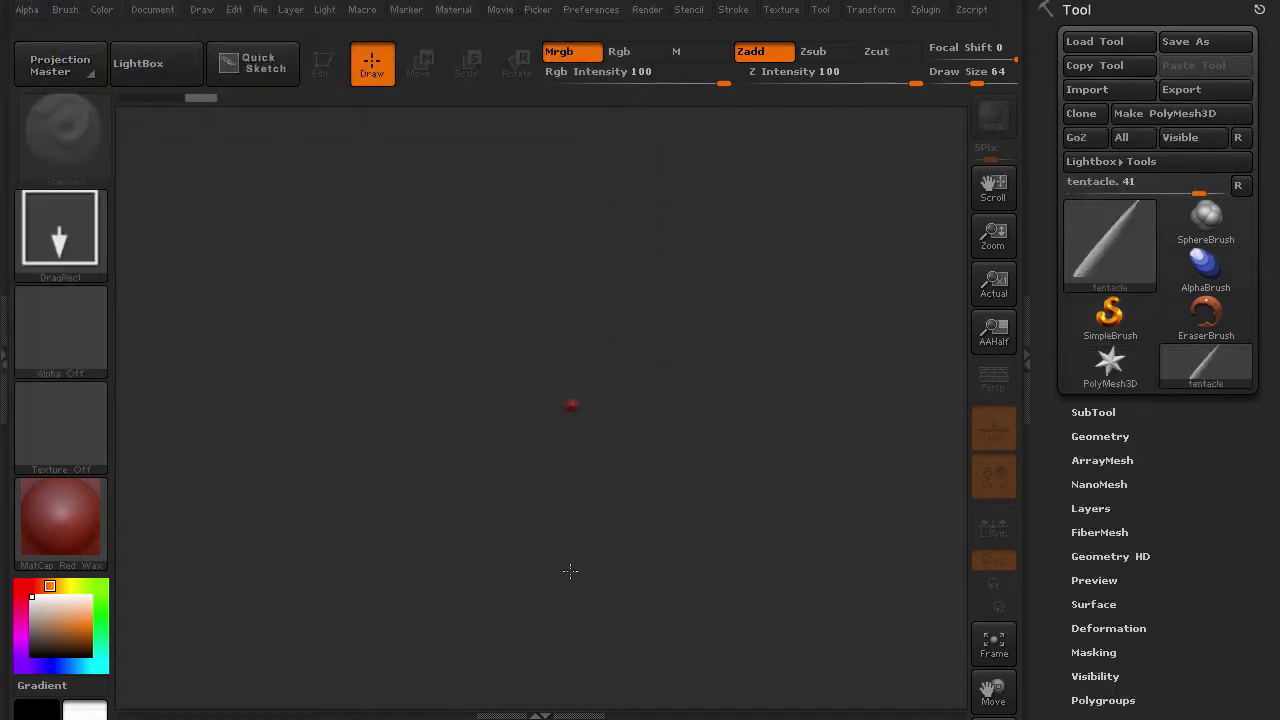
click(323, 63)
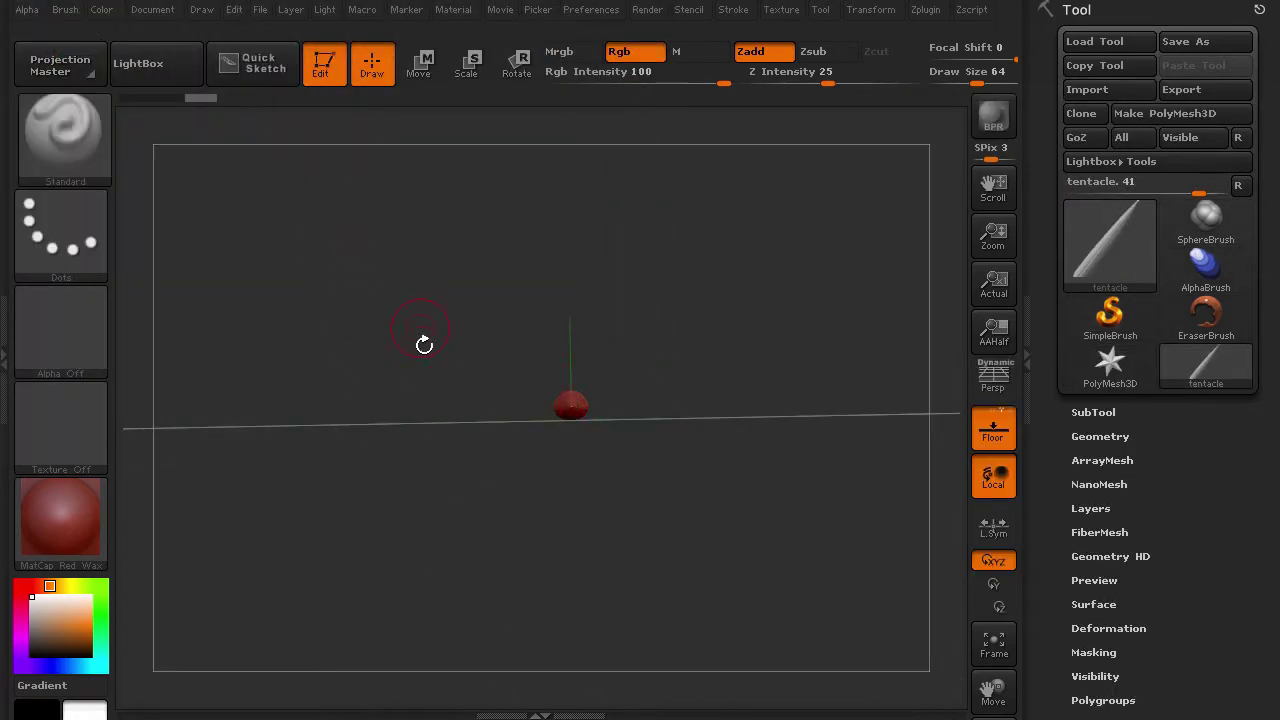
mouse_move(425, 345)
mouse_down()
mouse_move(387, 471)
mouse_move(366, 329)
mouse_move(466, 444)
mouse_move(617, 534)
mouse_move(620, 400)
mouse_move(450, 515)
mouse_move(423, 434)
mouse_move(395, 586)
mouse_move(589, 577)
mouse_move(554, 520)
mouse_move(634, 511)
mouse_move(795, 396)
mouse_up()
- Show the tentacle's polyframe and assign its polygroups with Auto Groups With UV
key(shift+f)
alt+drag(348, 533, 483, 528)
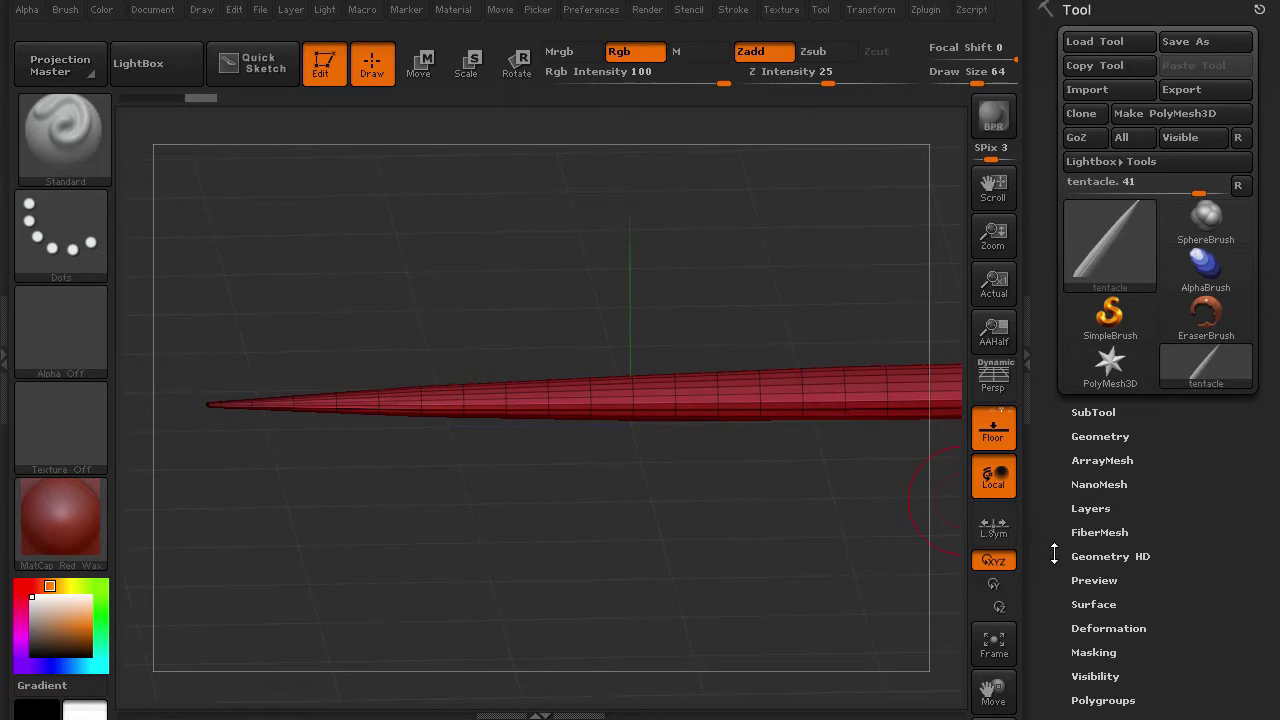
drag(1054, 556, 1074, 356)
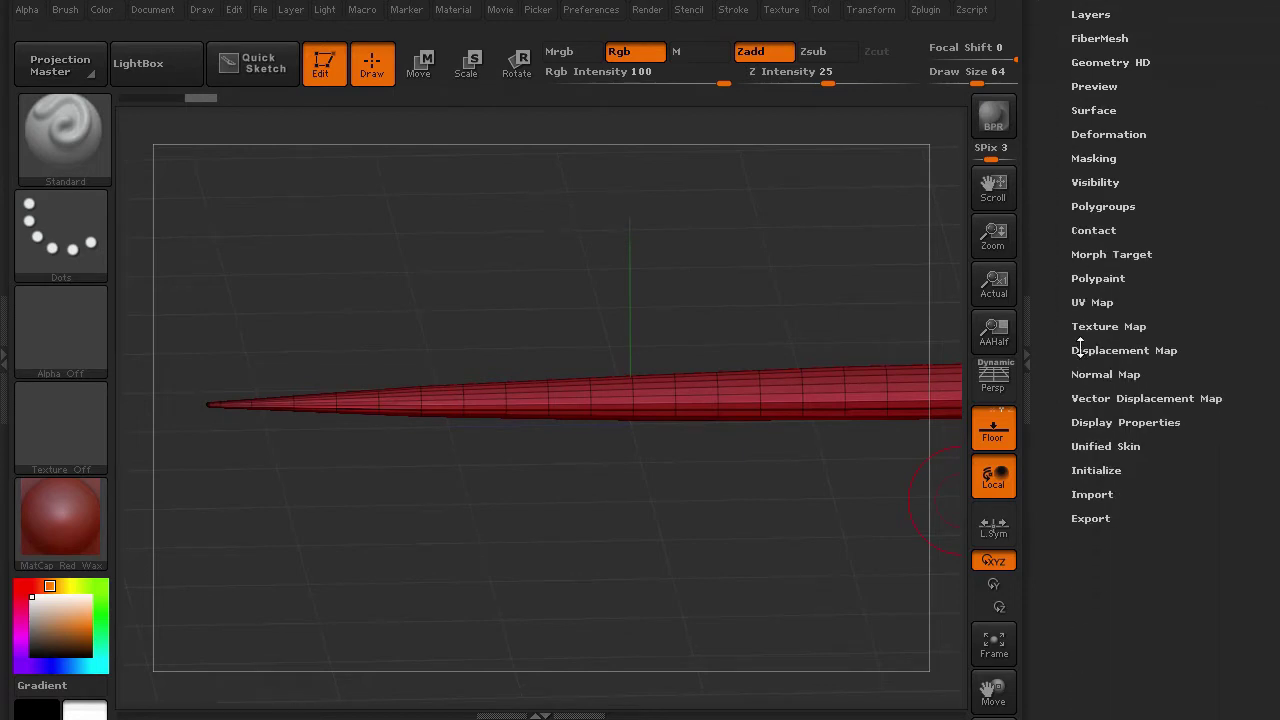
click(1095, 206)
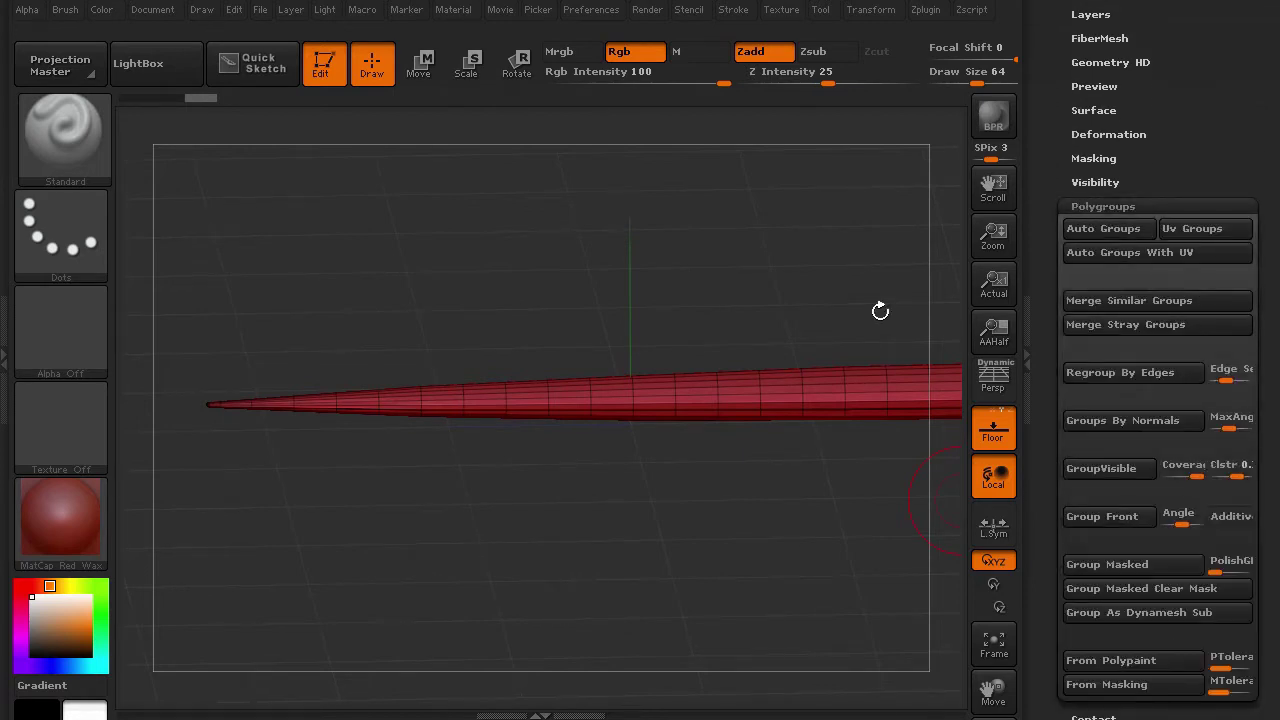
drag(689, 305, 807, 412)
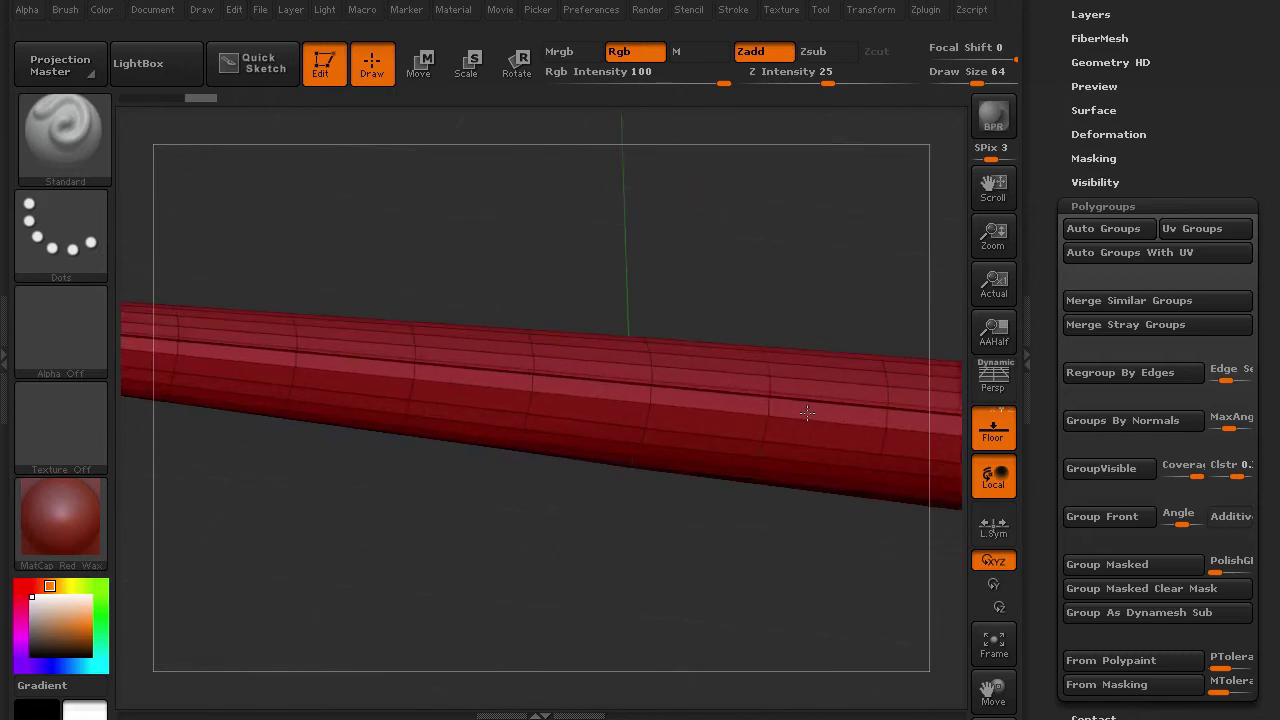
click(1089, 254)
drag(757, 437, 722, 384)
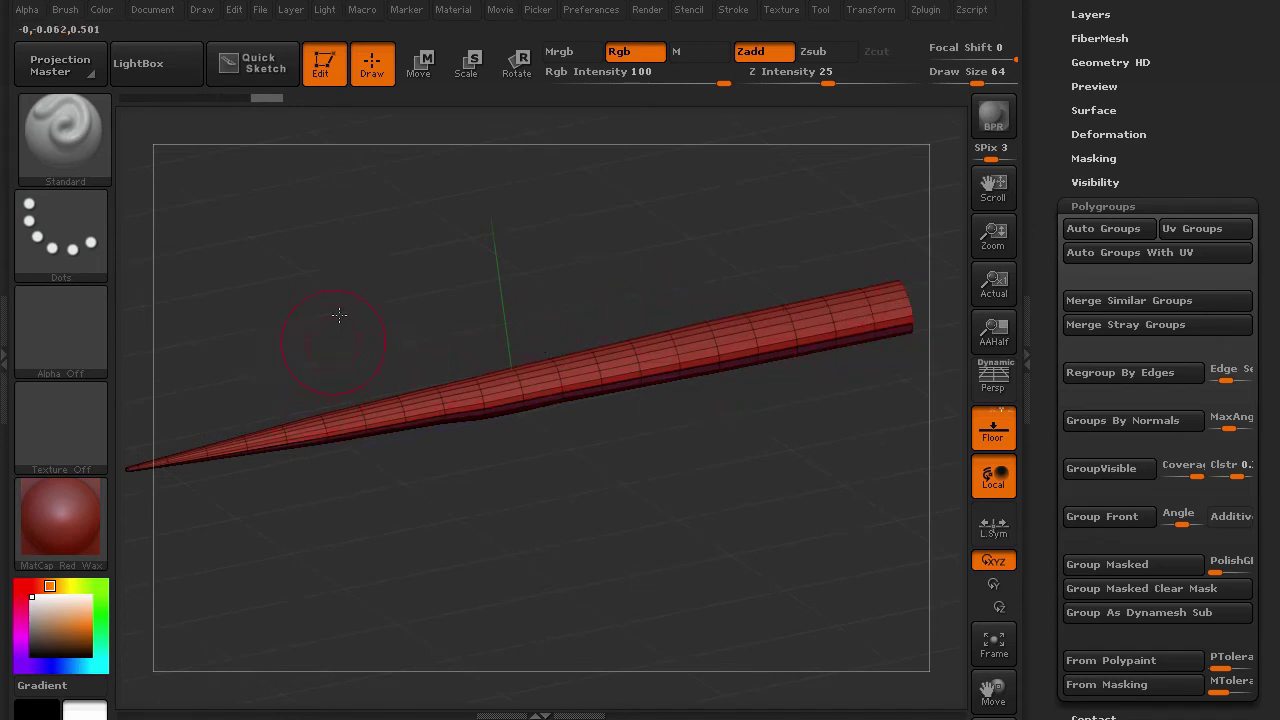
drag(339, 315, 339, 230)
drag(511, 307, 518, 382)
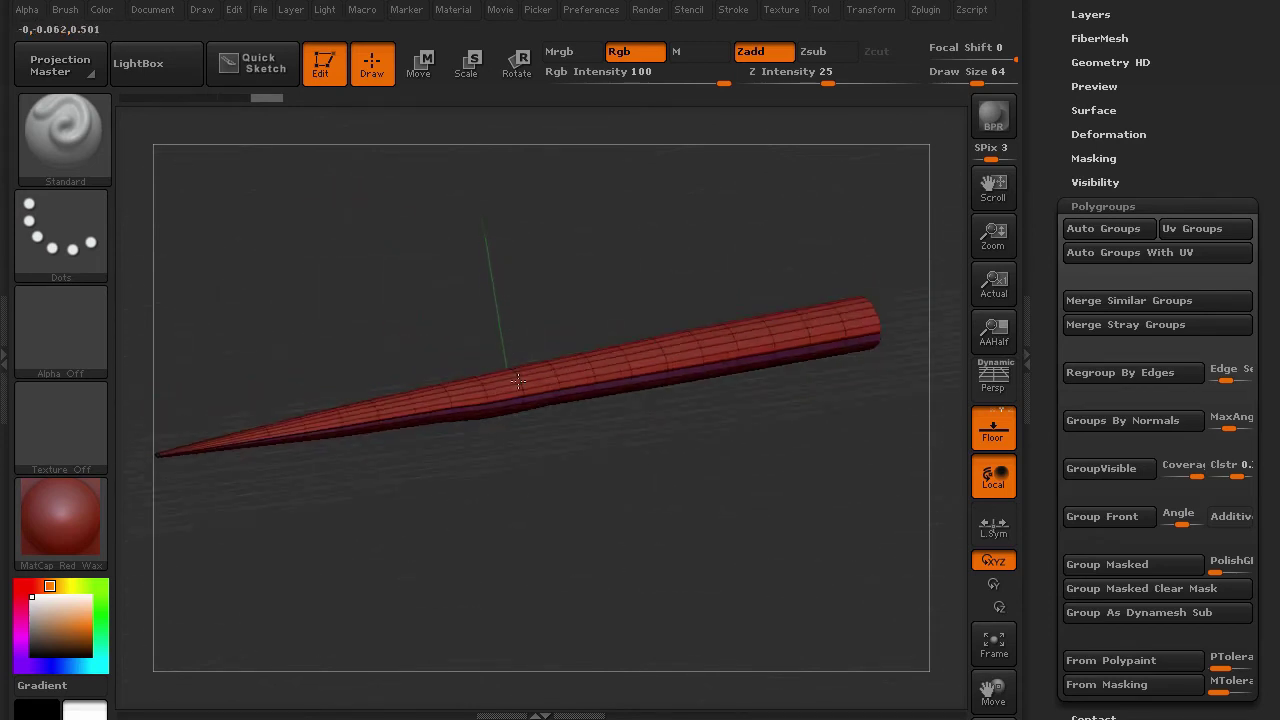
- Isolate individual polygroups of the tentacle and restore full visibility to examine how the mesh is grouped
ctrl+shift+click(581, 372)
mouse_move(469, 297)
mouse_down()
mouse_move(492, 448)
mouse_move(457, 209)
mouse_move(441, 262)
mouse_move(406, 223)
mouse_move(435, 270)
mouse_up()
mouse_move(506, 525)
ctrl+shift+mouse_down()
mouse_move(544, 574)
mouse_move(517, 300)
mouse_move(519, 621)
mouse_move(506, 591)
mouse_move(531, 574)
ctrl+shift+mouse_up()
ctrl+shift+click(535, 574)
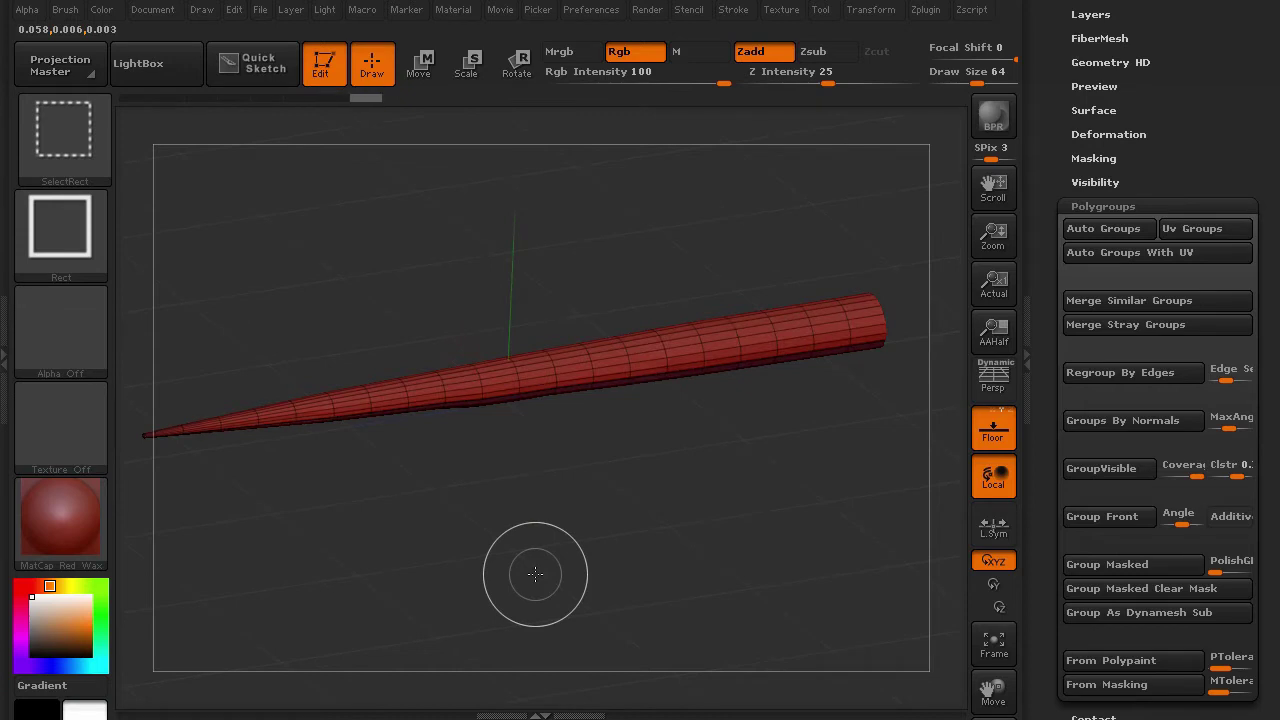
drag(593, 560, 523, 520)
ctrl+shift+click(600, 374)
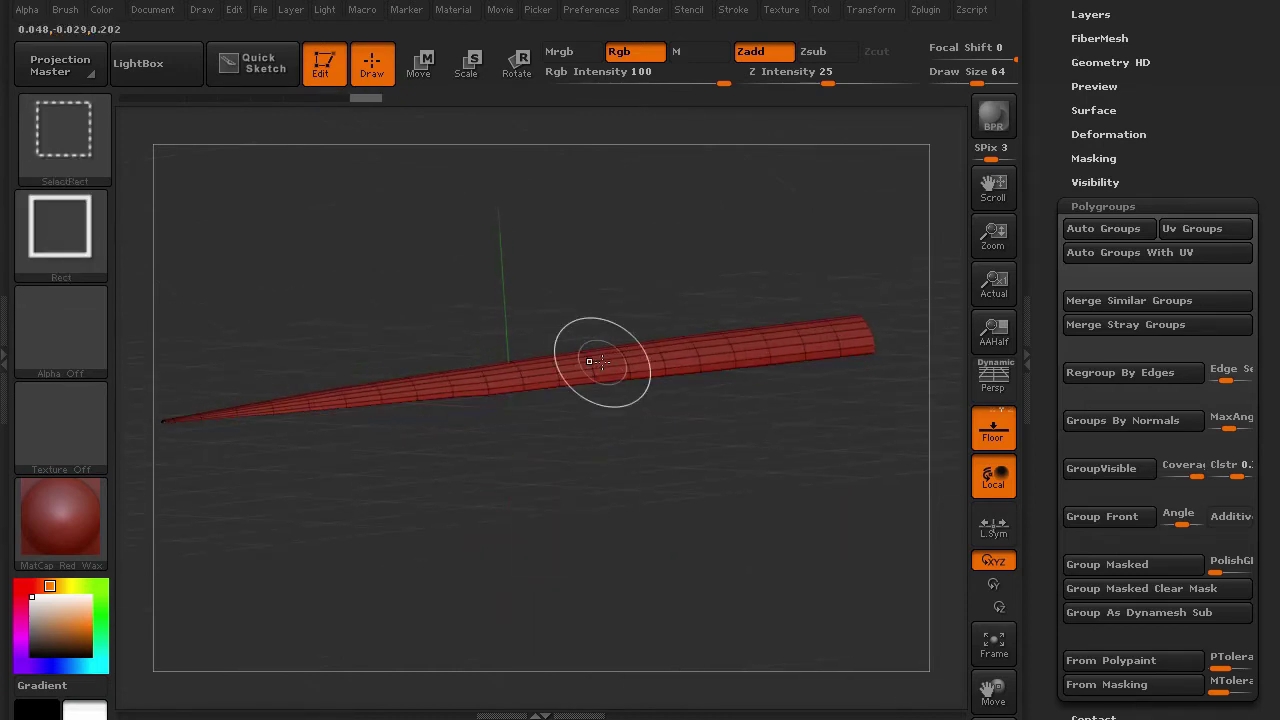
mouse_move(615, 406)
mouse_down()
mouse_move(614, 543)
mouse_move(614, 400)
mouse_up()
ctrl+shift+click(460, 525)
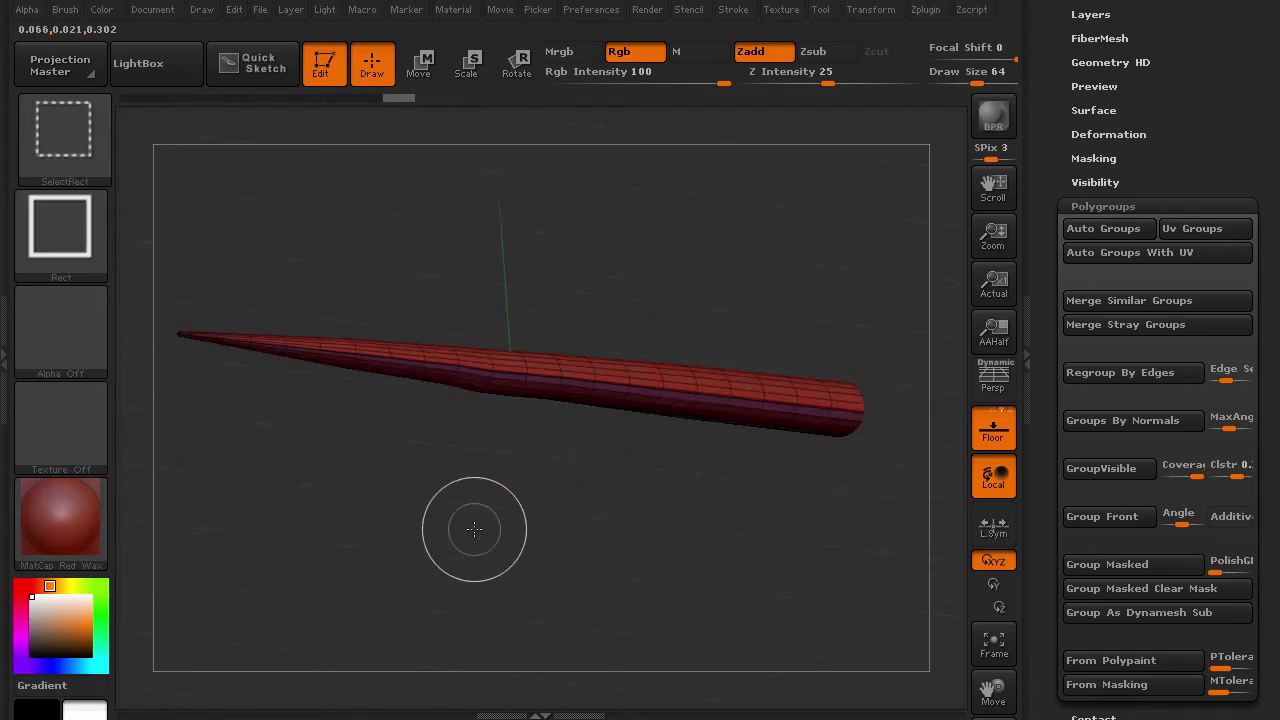
drag(443, 517, 452, 552)
- Subdivide the tentacle repeatedly until it reaches about 2.3 million polygons
key(ctrl)
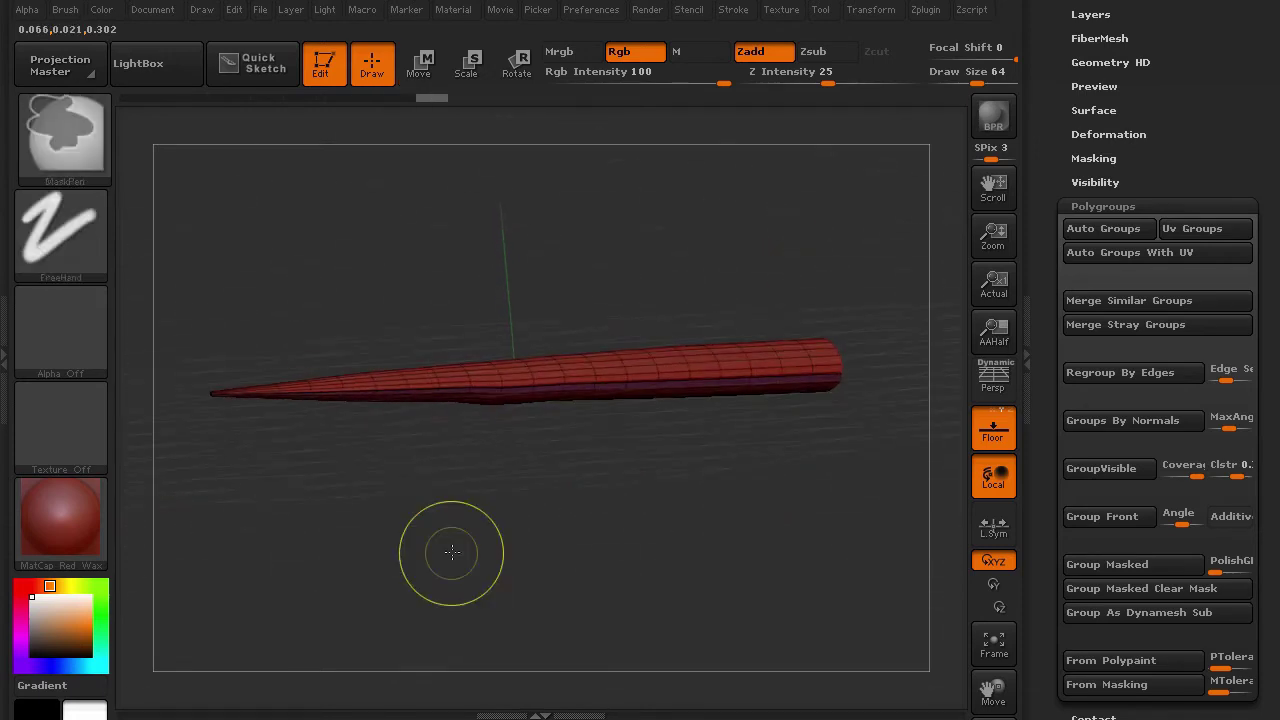
key(ctrl+d)
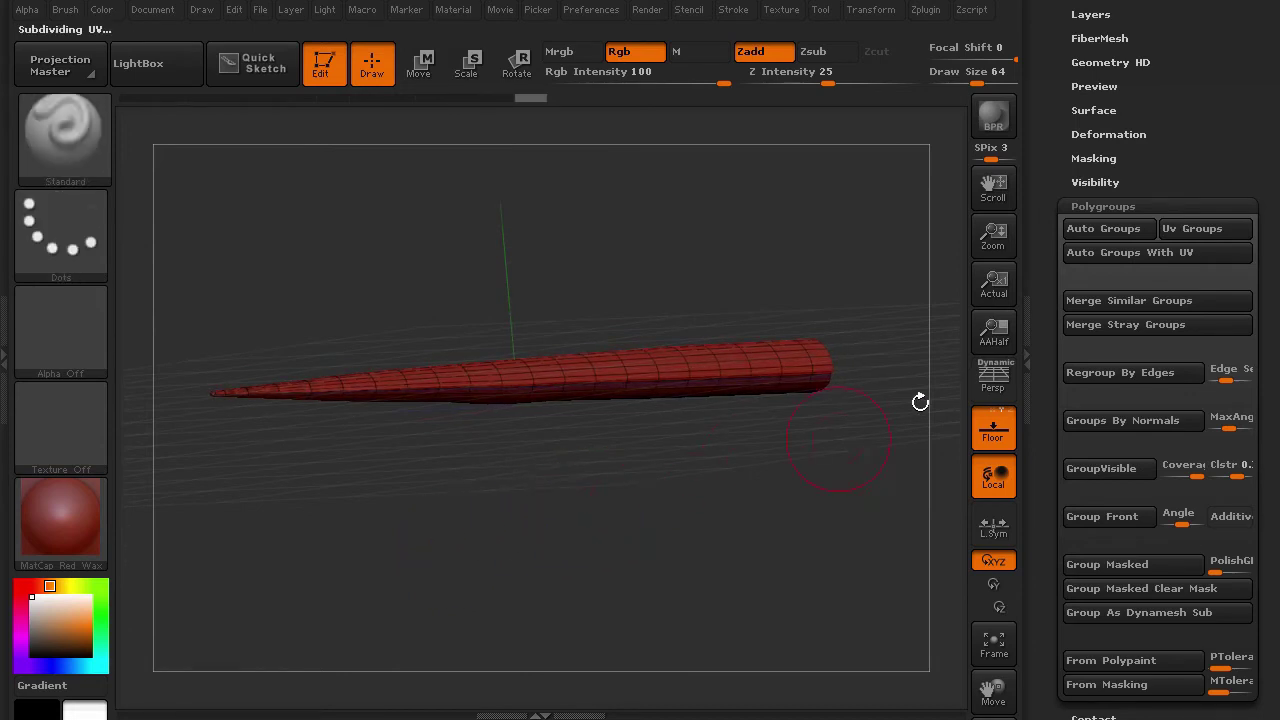
click(1030, 368)
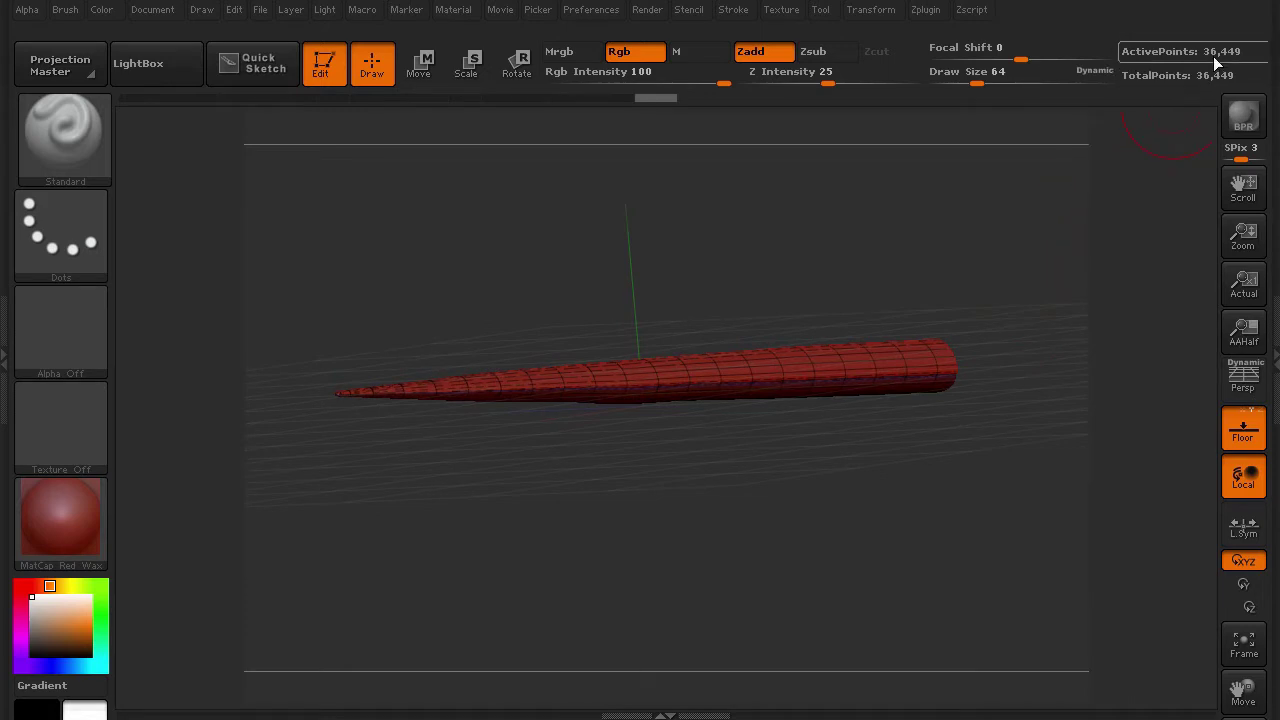
key(ctrl+d)
key(ctrl+d)
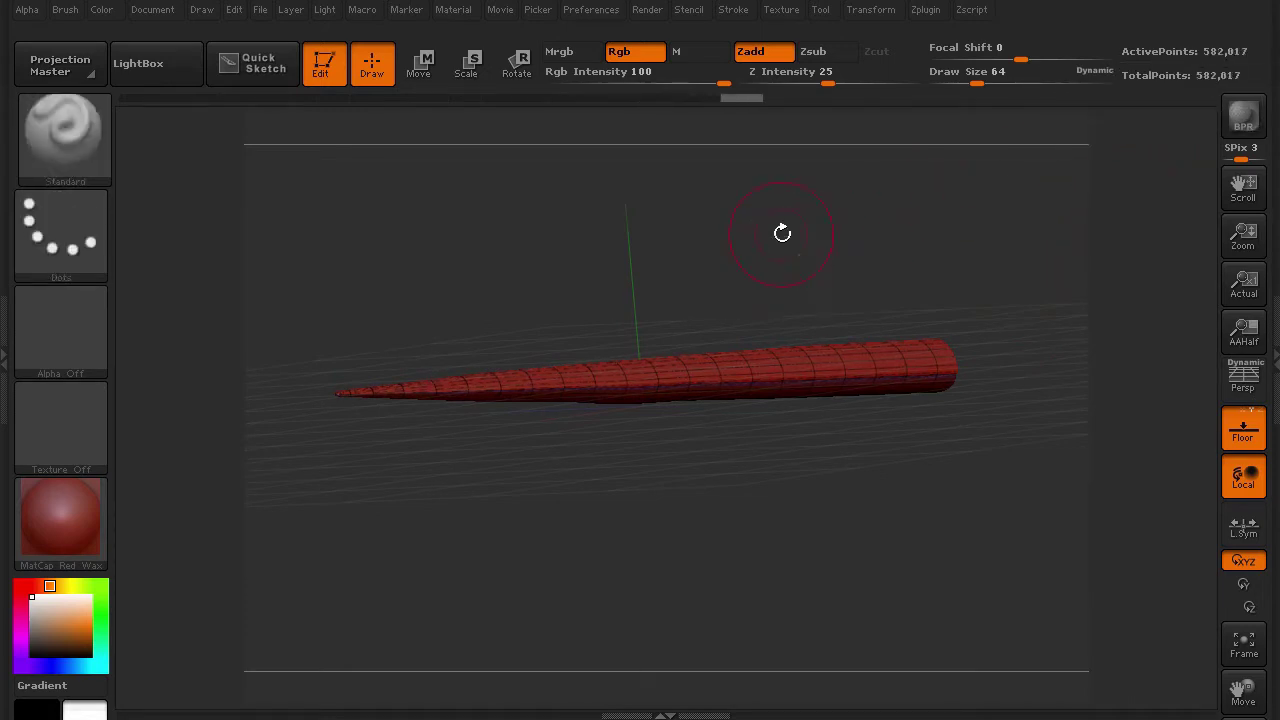
key(ctrl+d)
drag(609, 281, 643, 309)
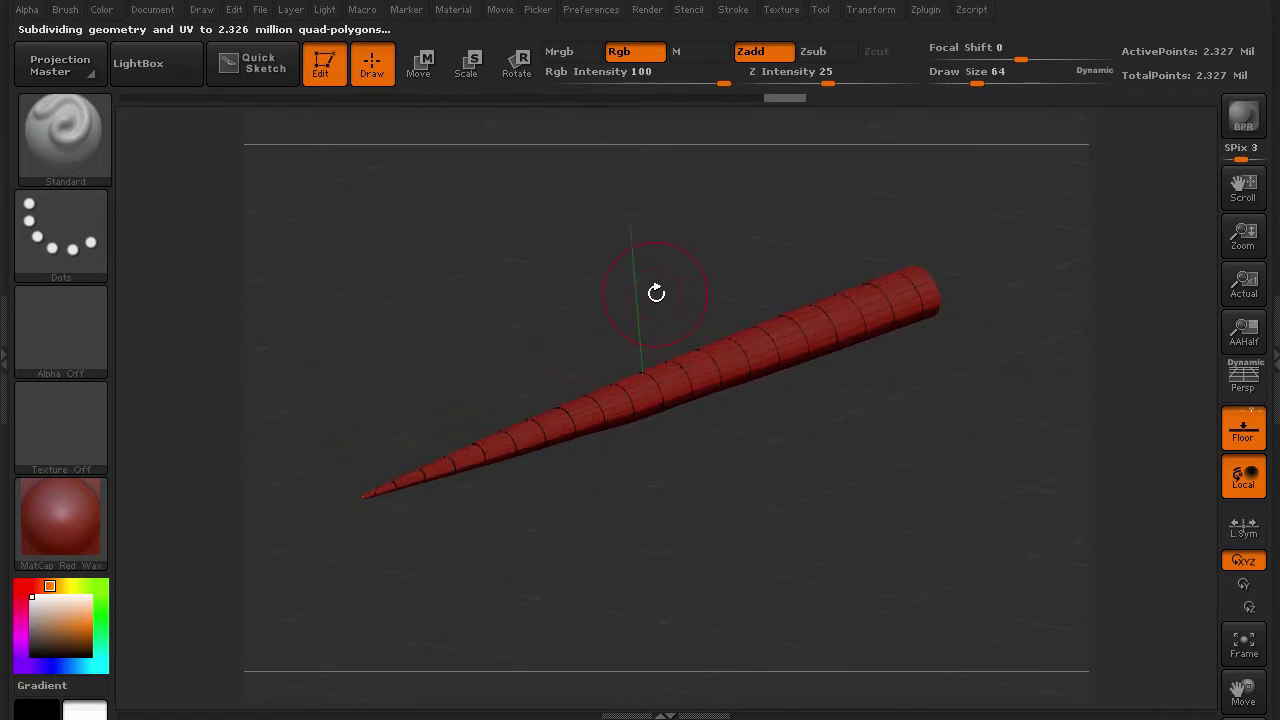
click(1275, 362)
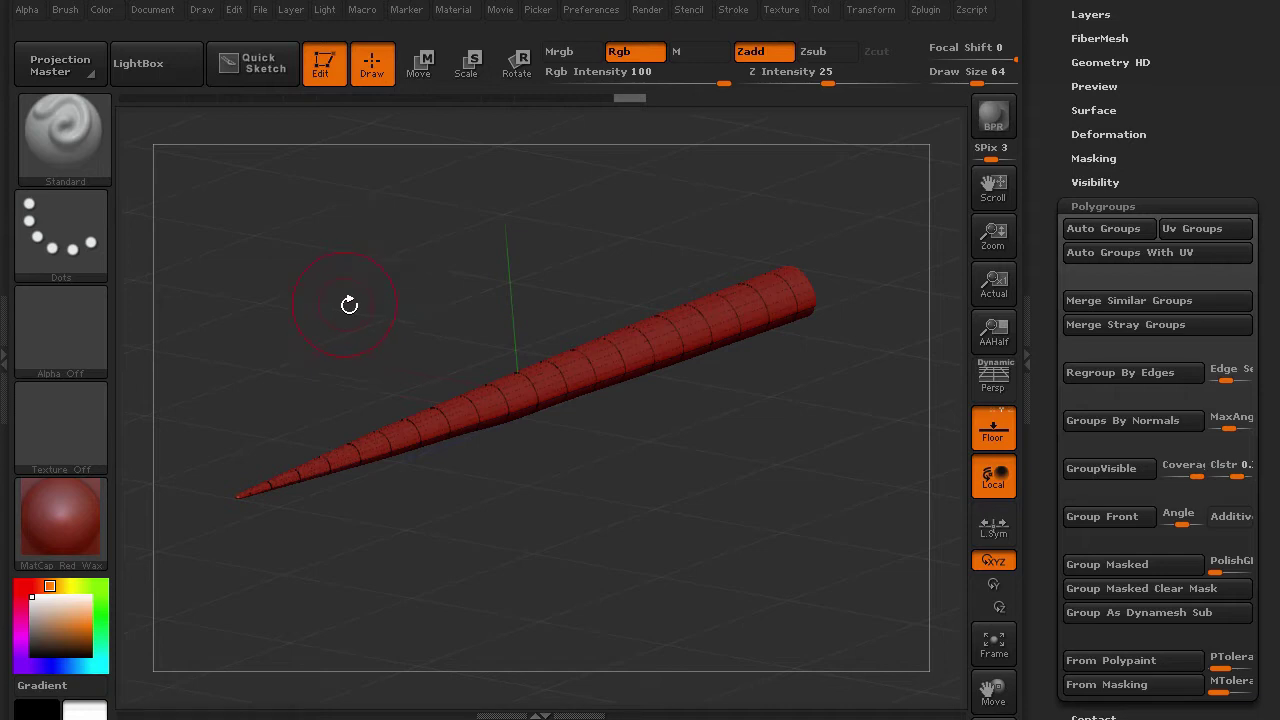
- Turn off the floor grid and the tentacle's polyframe display
mouse_move(339, 337)
mouse_down()
mouse_move(334, 363)
mouse_move(351, 357)
mouse_up()
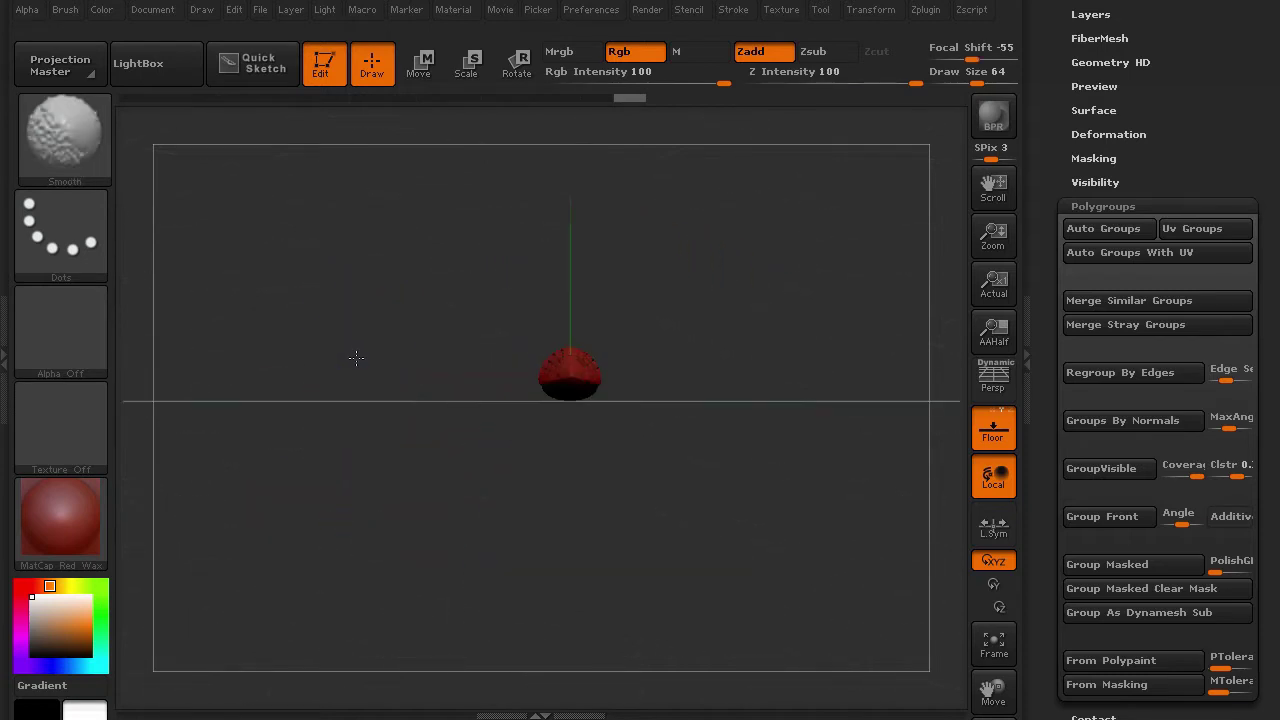
mouse_move(366, 288)
mouse_down()
mouse_move(356, 453)
mouse_move(327, 385)
mouse_move(346, 413)
mouse_up()
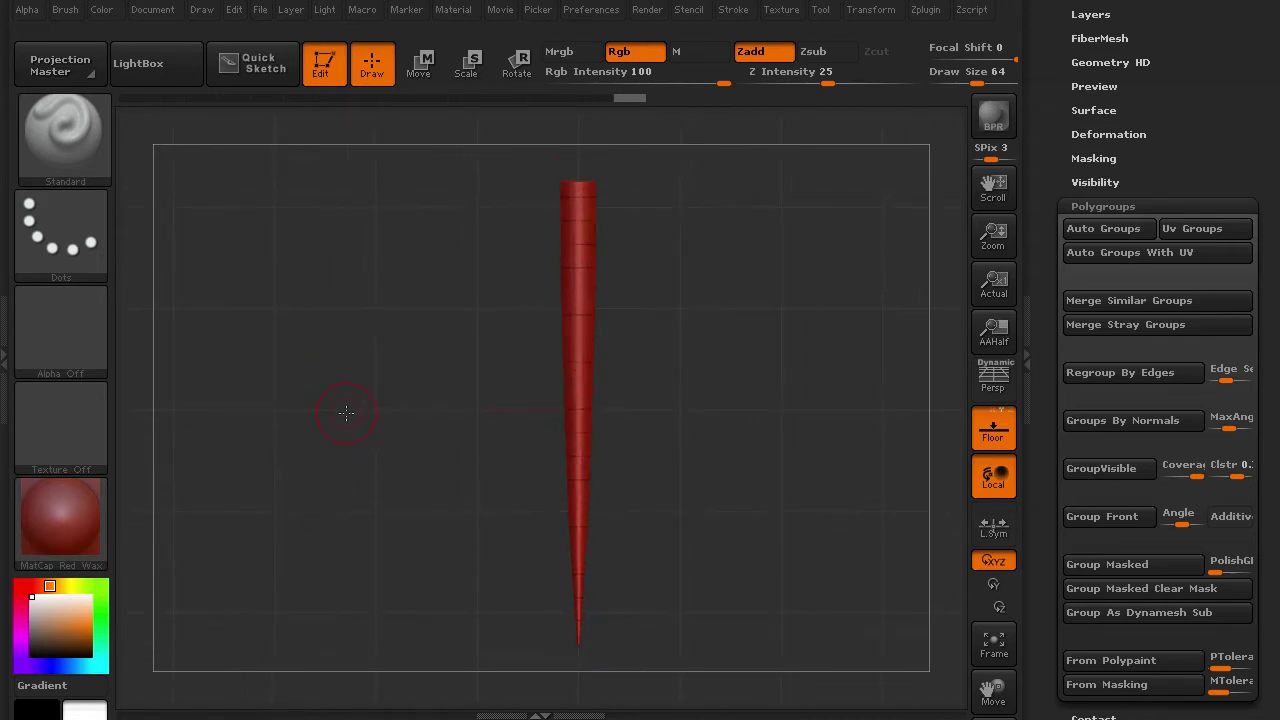
key(shift+p)
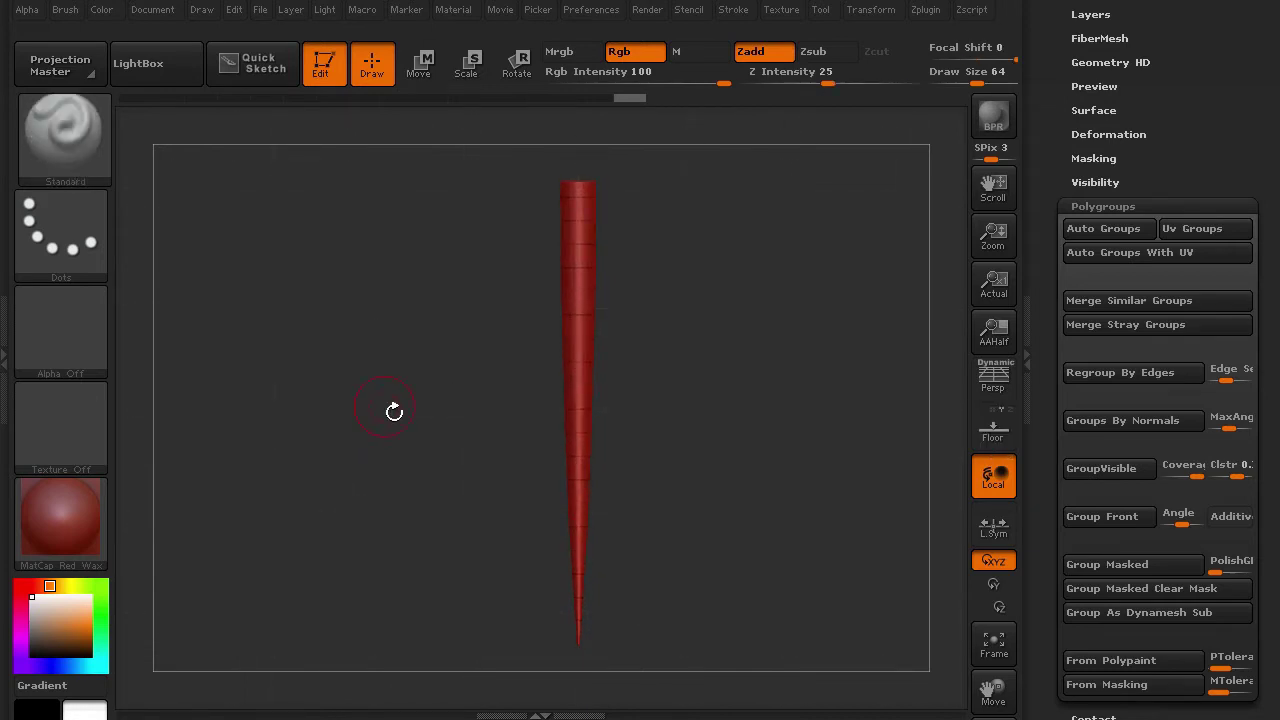
drag(394, 411, 376, 422)
alt+drag(377, 369, 442, 505)
mouse_move(396, 334)
alt+mouse_down()
mouse_move(397, 449)
mouse_move(380, 429)
mouse_move(383, 378)
mouse_move(500, 283)
alt+mouse_up()
key(shift+f)
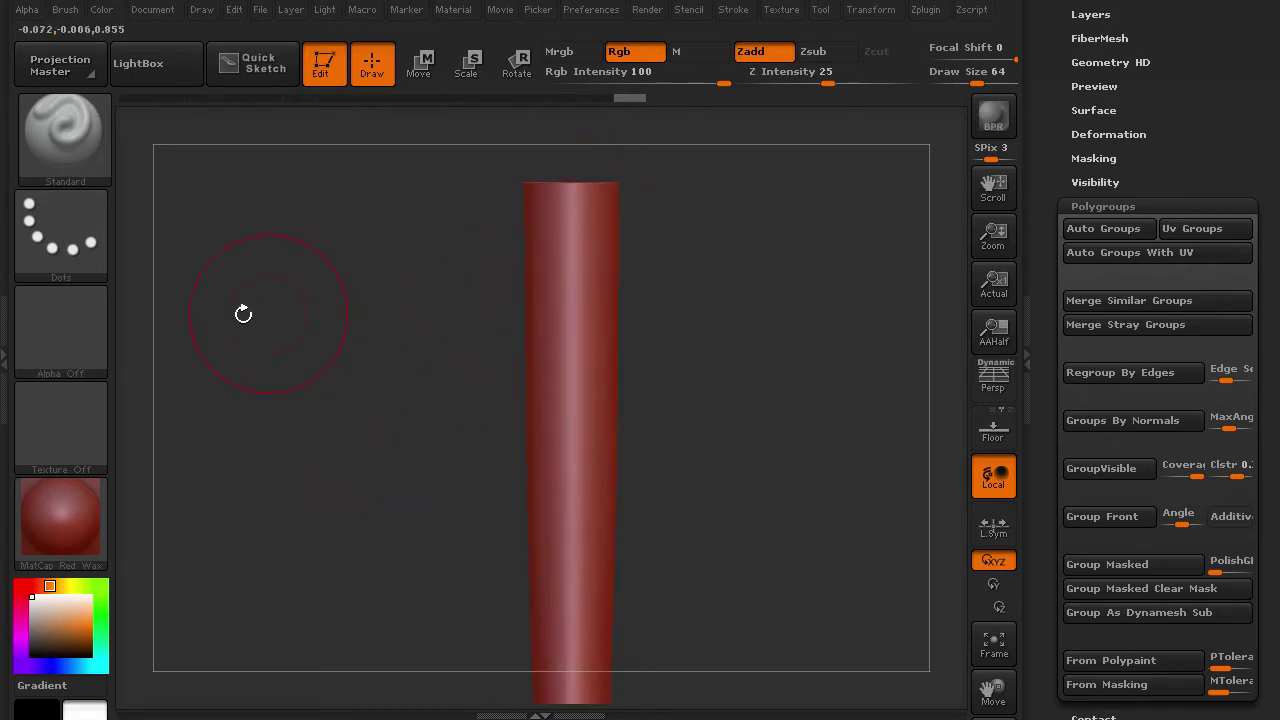
- Set the Standard brush's stroke to DragRect and import SW_Wrinkles_15.psd as its alpha
click(70, 240)
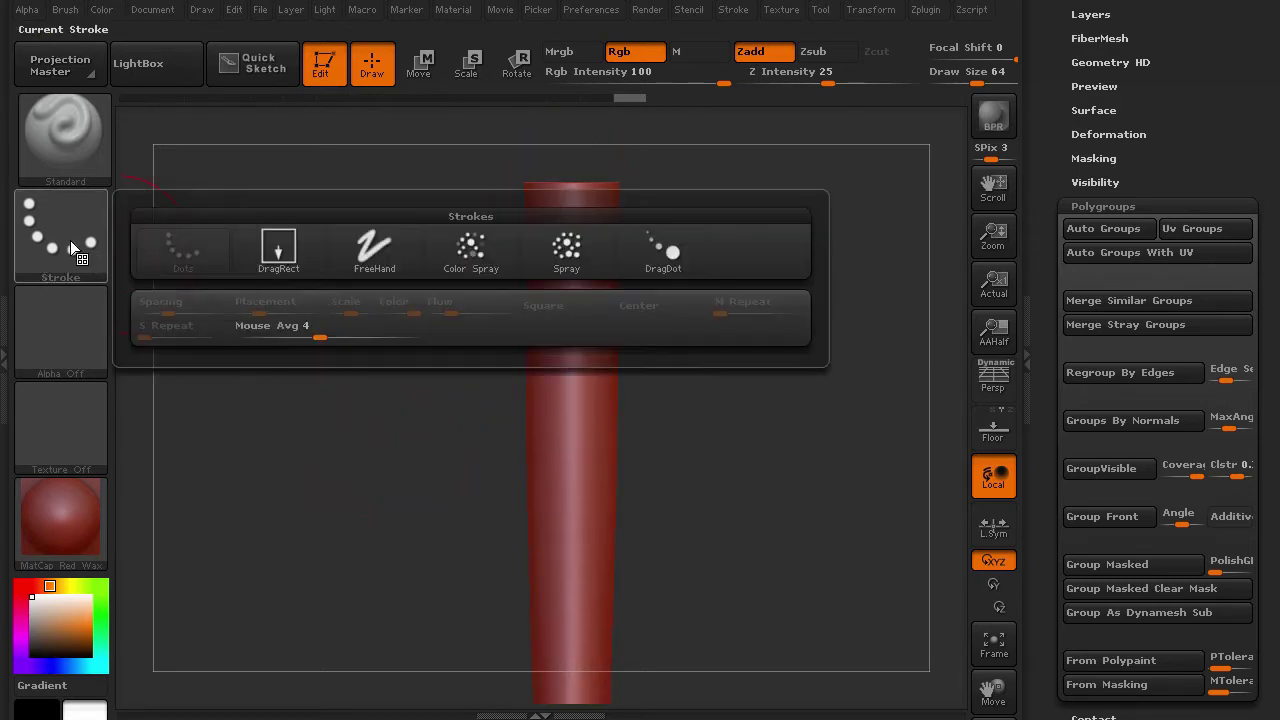
click(286, 253)
click(66, 332)
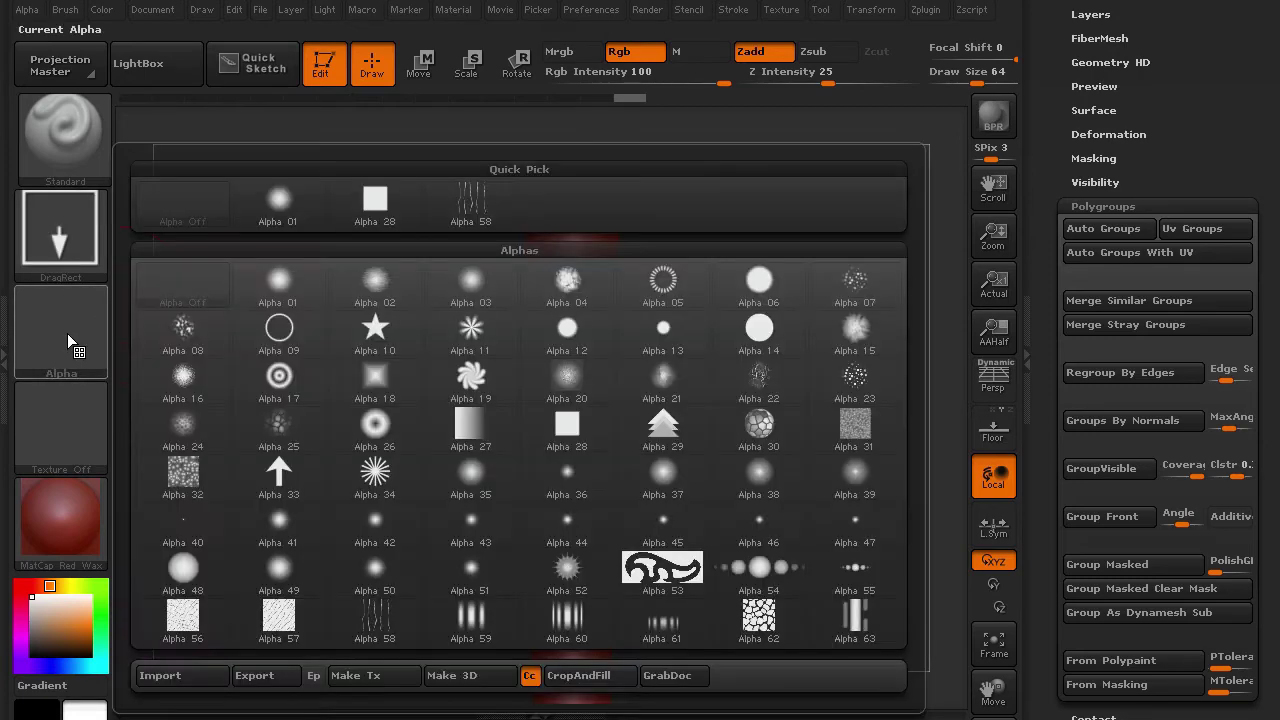
click(160, 676)
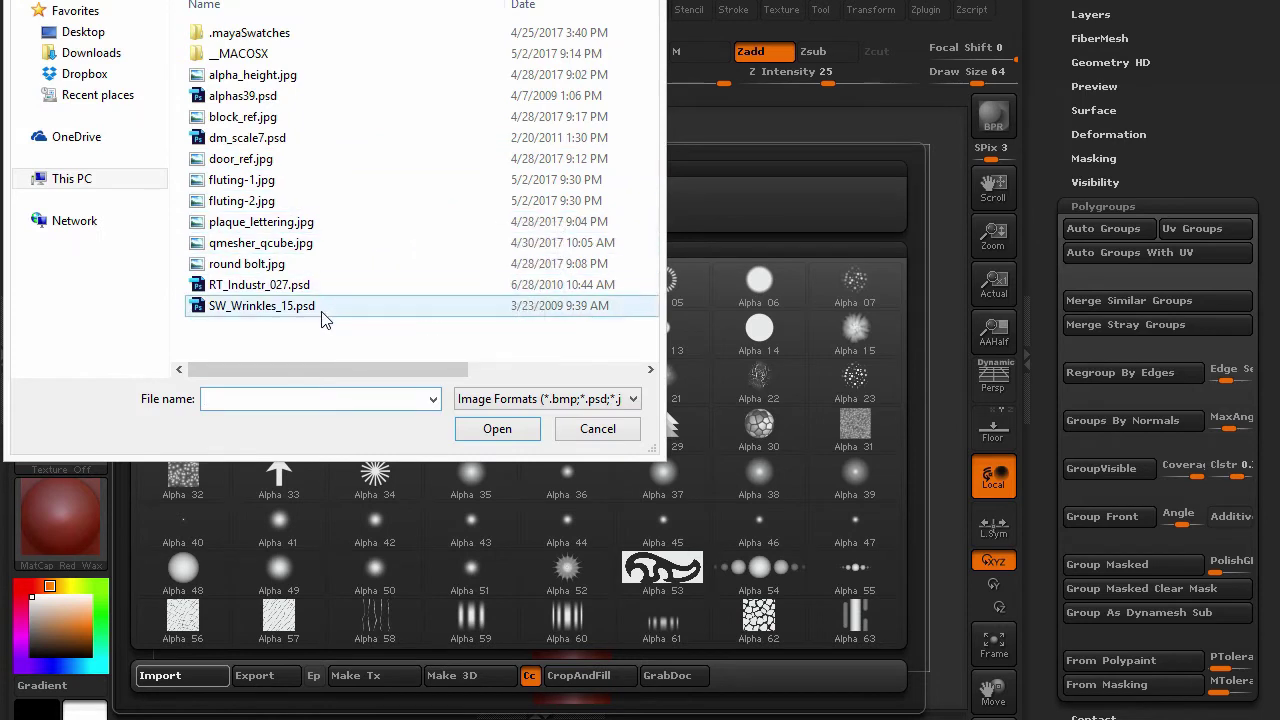
click(253, 140)
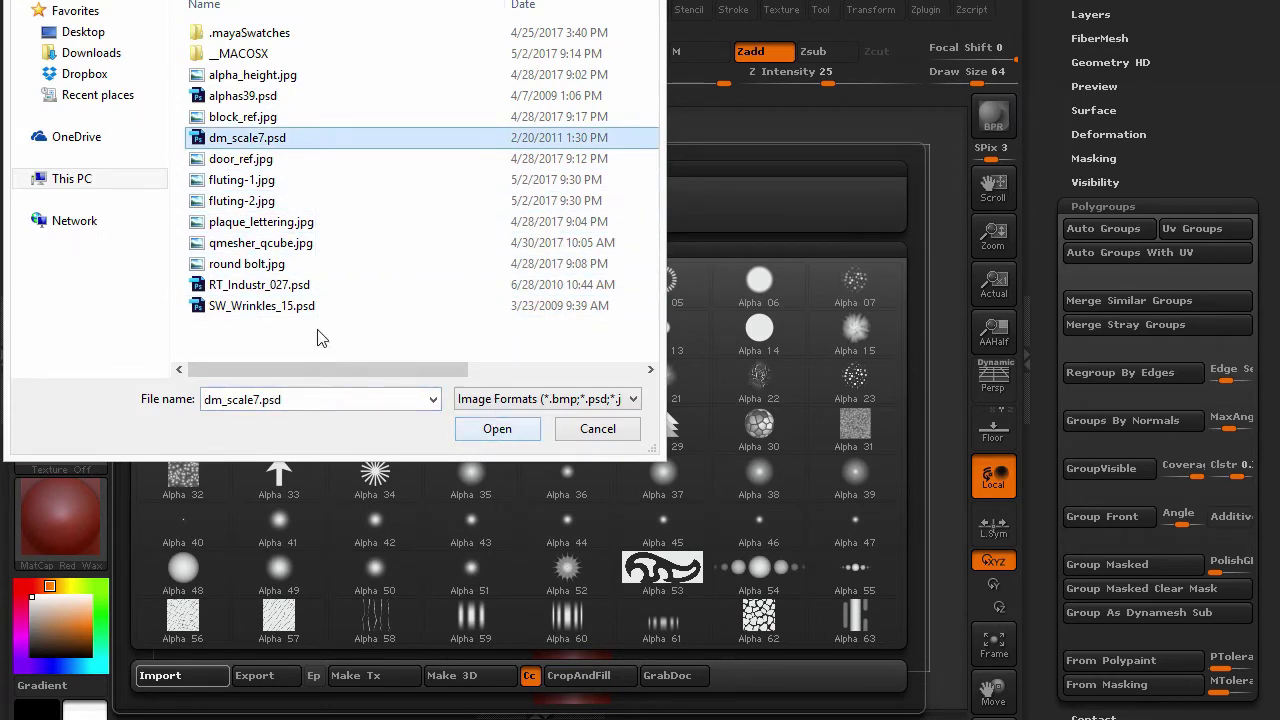
click(284, 310)
click(485, 432)
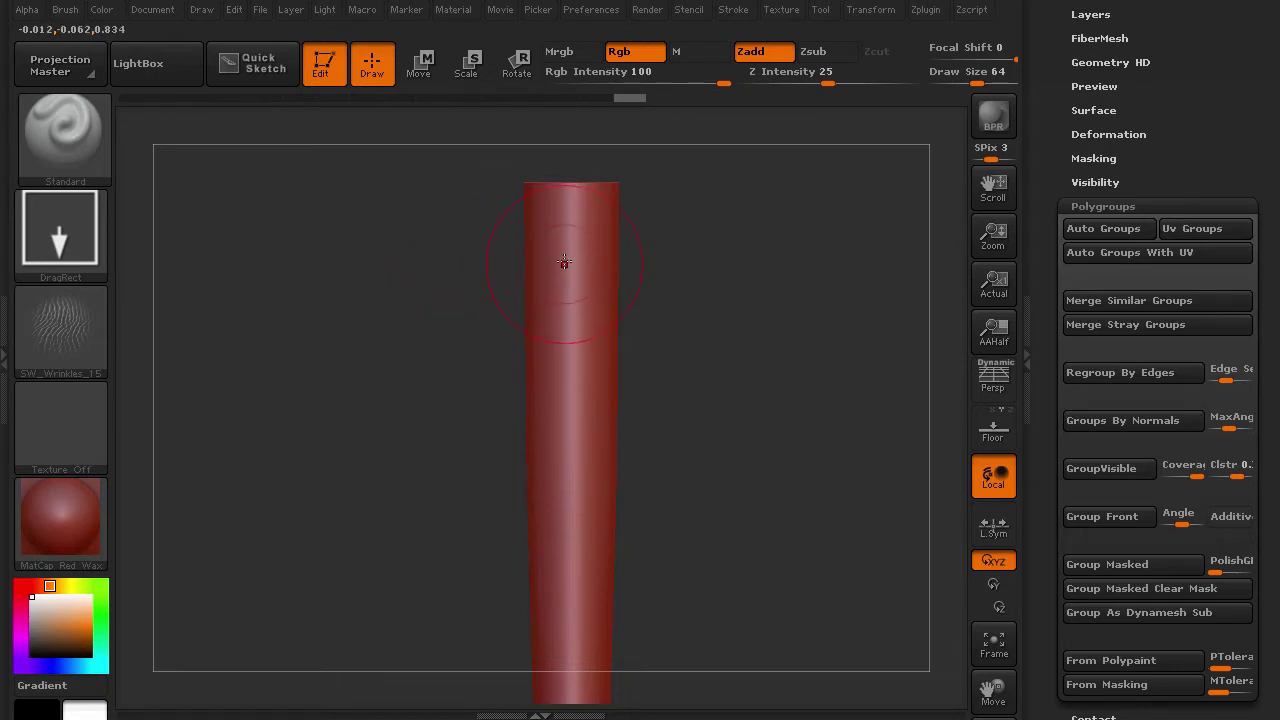
- Undo a trial wrinkle stamp on the tentacle's wide end and switch the brush to Zsub with Rgb off
mouse_move(571, 296)
mouse_down()
mouse_move(509, 349)
mouse_move(423, 294)
mouse_move(420, 317)
mouse_move(357, 341)
mouse_up()
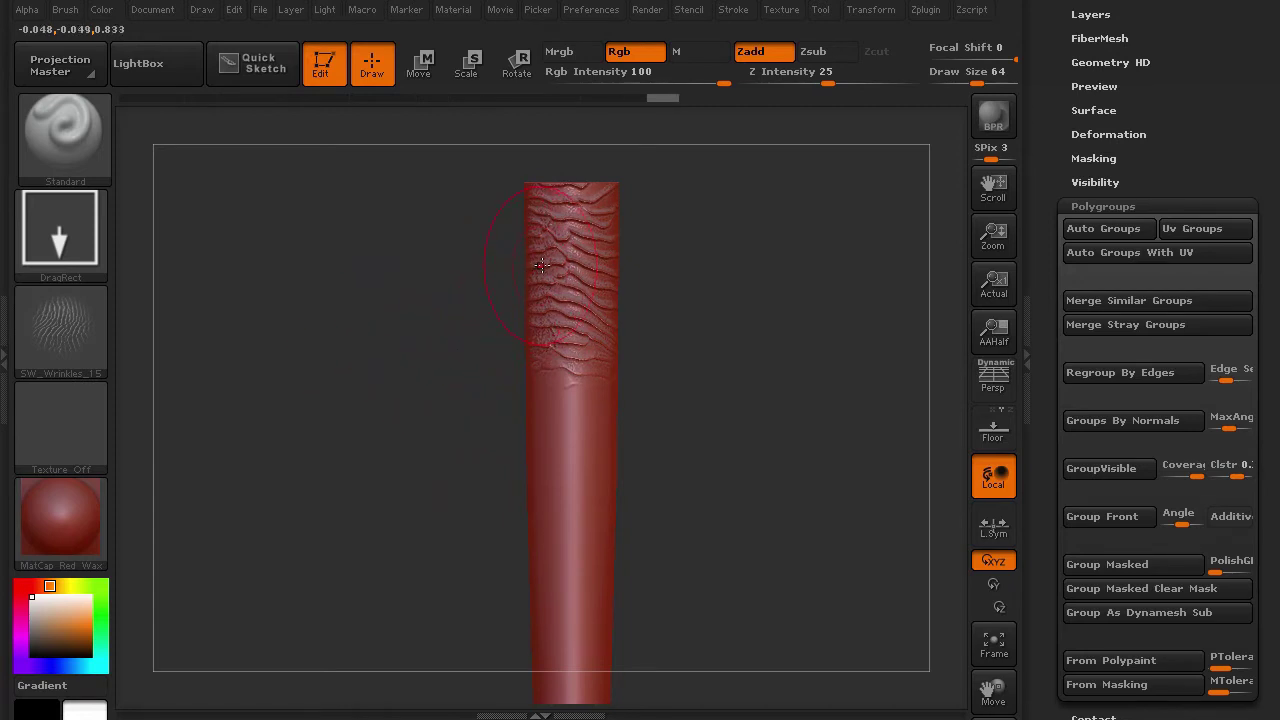
key(ctrl+z)
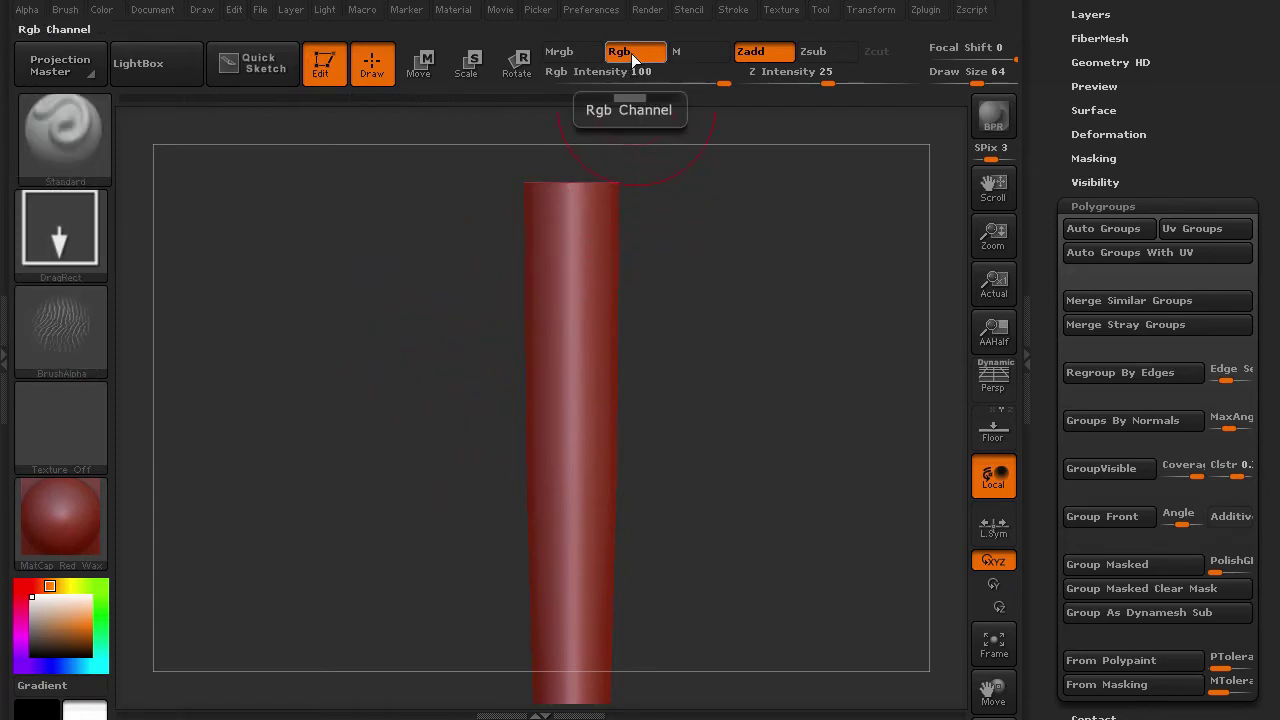
click(631, 53)
click(813, 52)
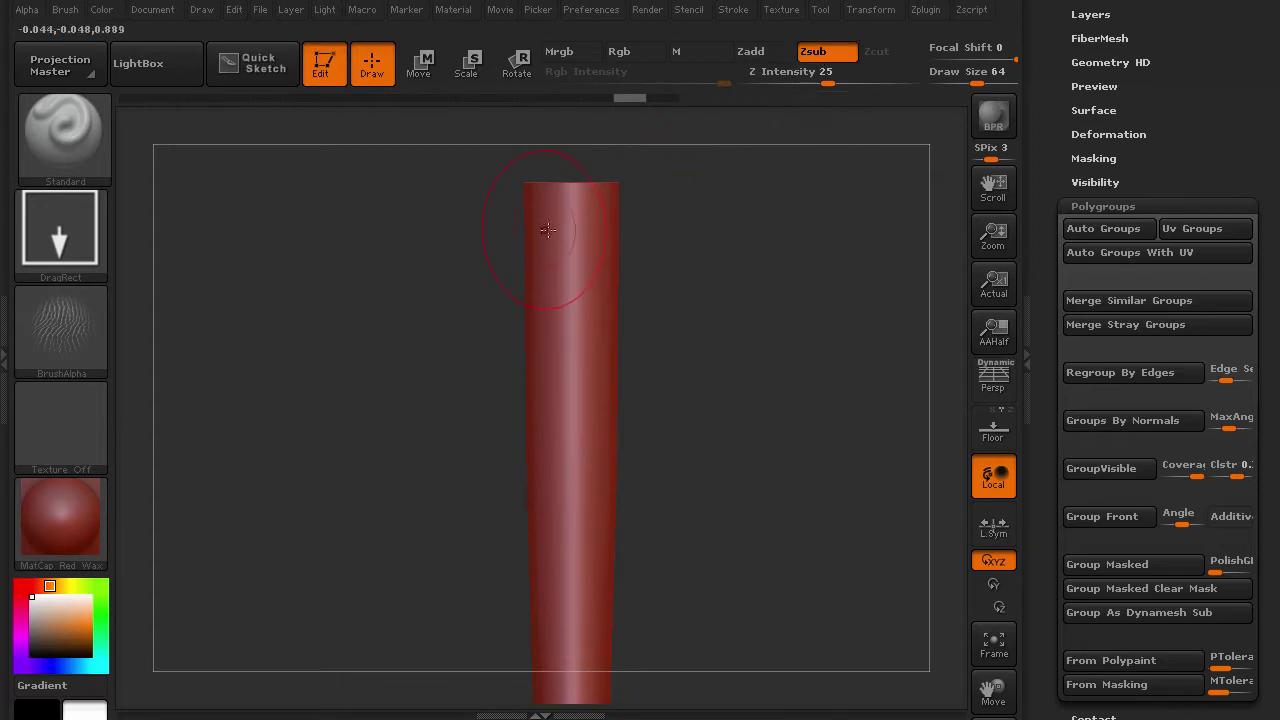
- Try stamping the wrinkle alpha in overlapping patches from the tentacle's wide end down past its middle
mouse_move(568, 275)
mouse_down()
mouse_move(480, 323)
mouse_move(380, 249)
mouse_move(396, 212)
mouse_move(374, 200)
mouse_up()
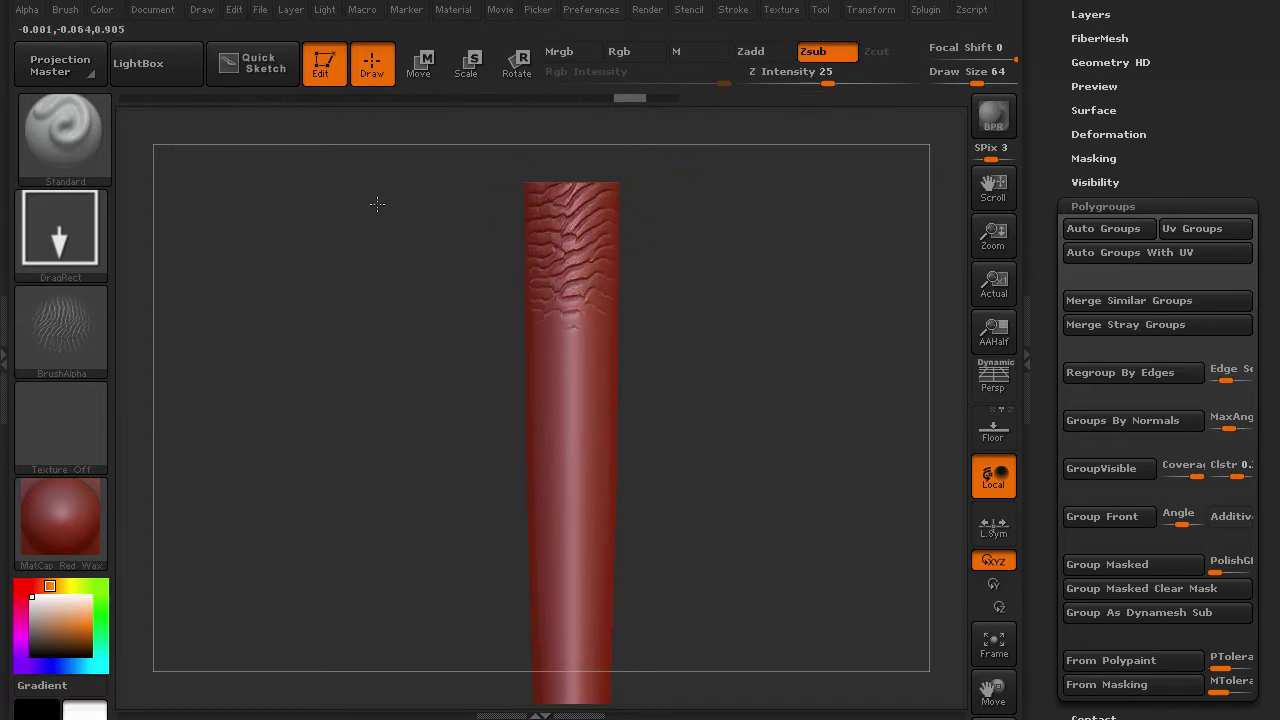
mouse_move(570, 375)
mouse_down()
mouse_move(560, 428)
mouse_move(491, 434)
mouse_move(430, 366)
mouse_move(426, 332)
mouse_move(374, 349)
mouse_up()
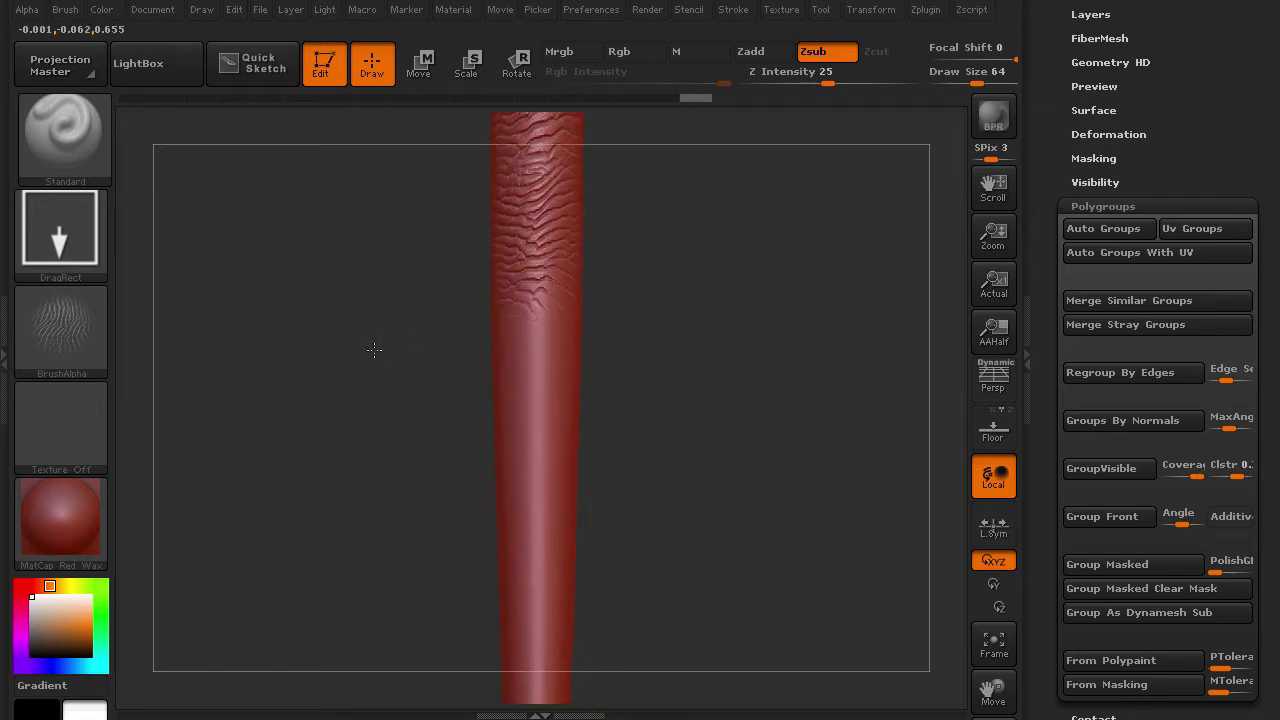
mouse_move(535, 362)
mouse_down()
mouse_move(390, 402)
mouse_move(377, 317)
mouse_up()
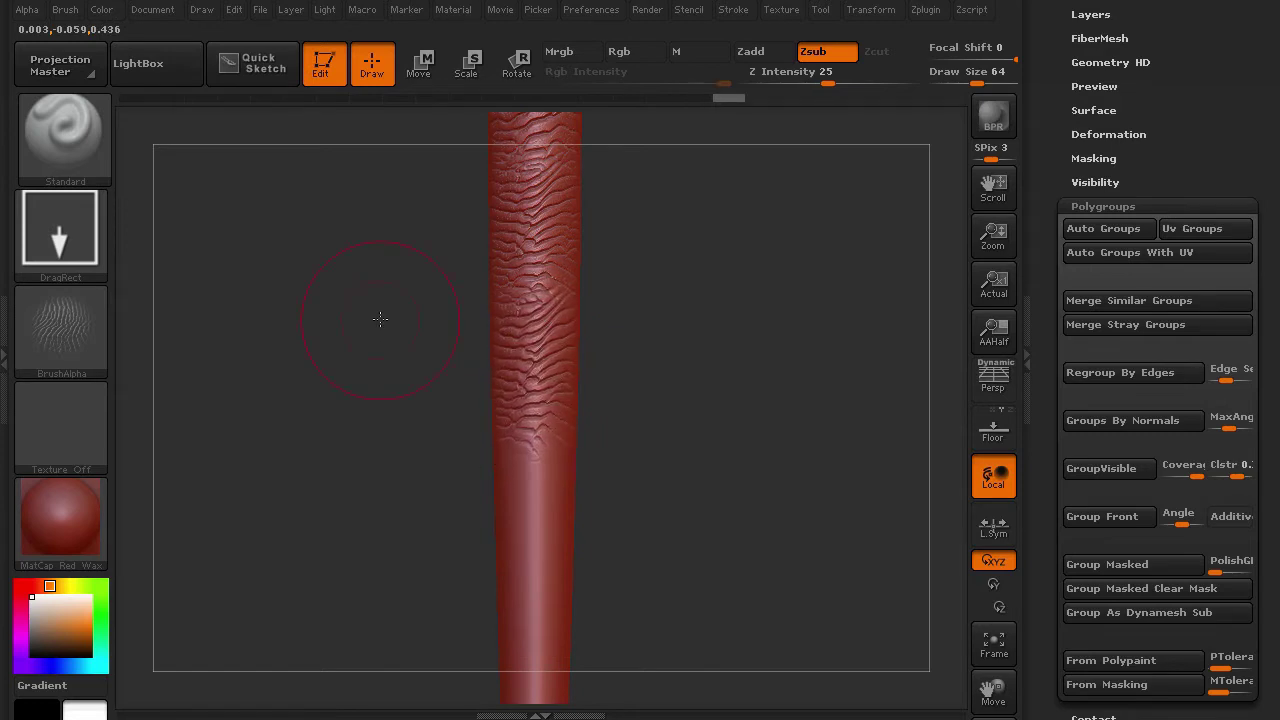
mouse_move(413, 518)
mouse_down()
mouse_move(406, 380)
mouse_move(495, 328)
mouse_move(383, 362)
mouse_move(390, 290)
mouse_up()
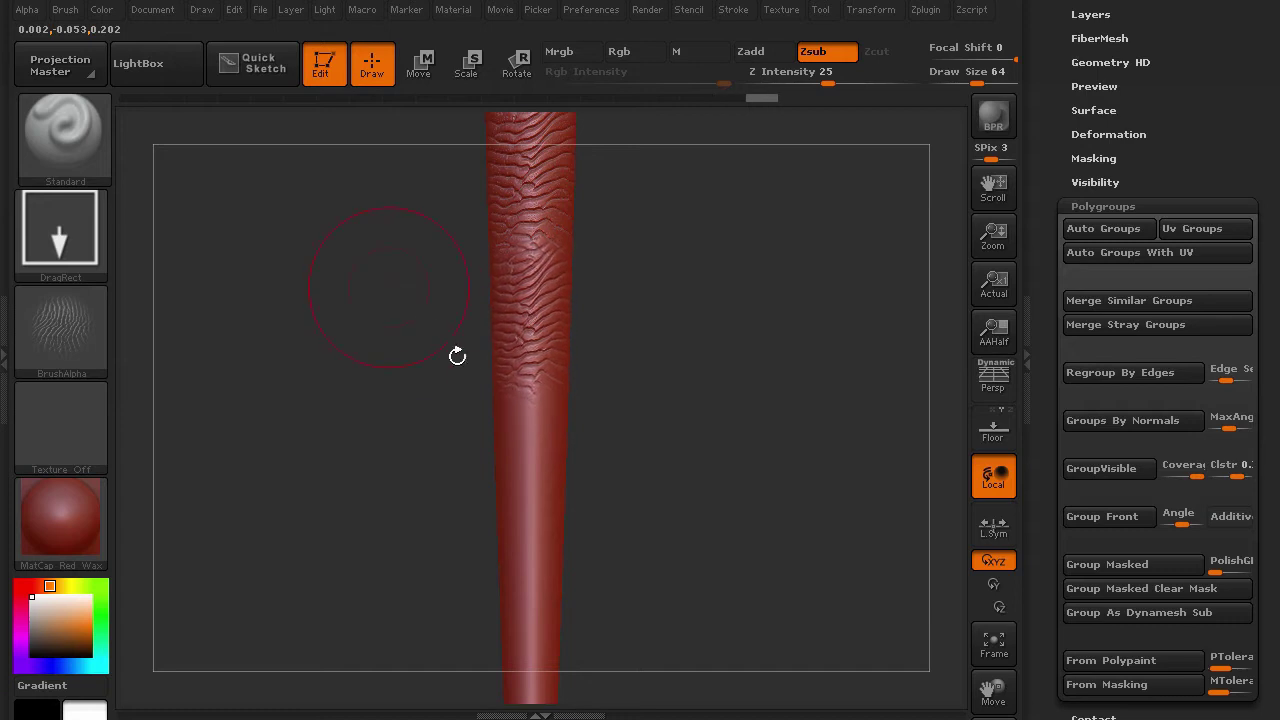
mouse_move(532, 487)
mouse_down()
mouse_move(400, 503)
mouse_move(394, 407)
mouse_up()
key(ctrl+z)
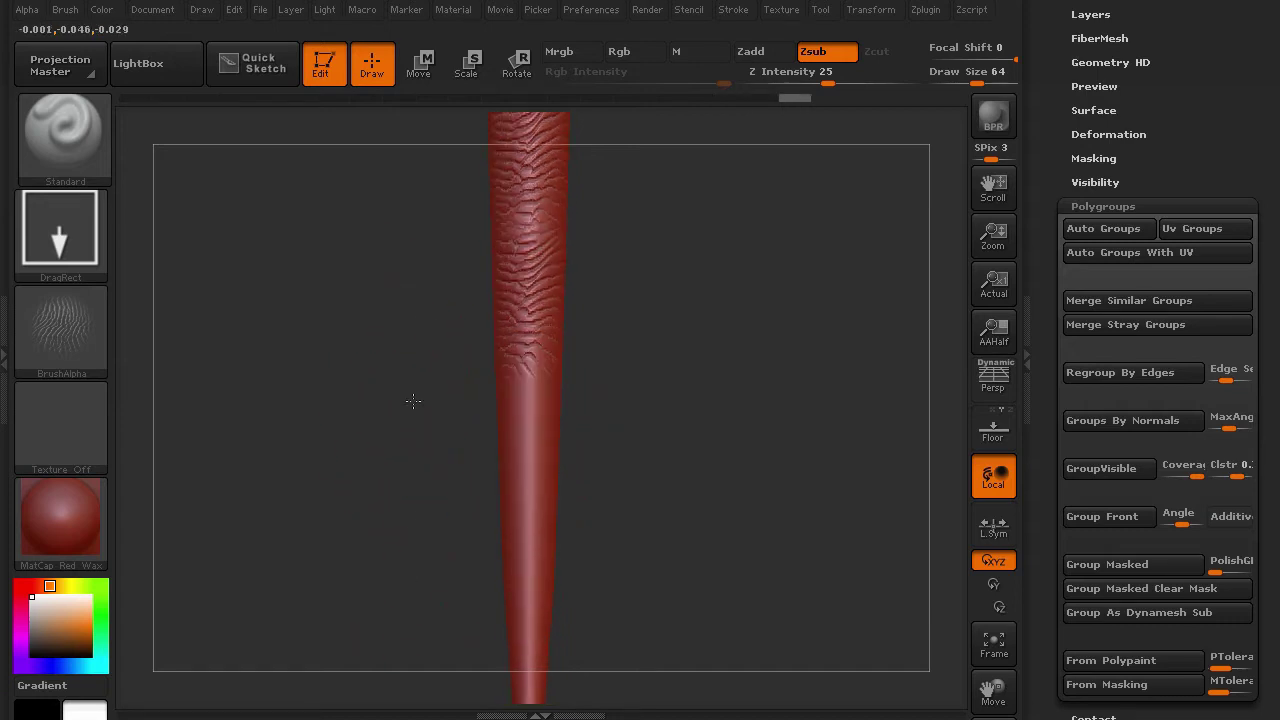
key(ctrl+z)
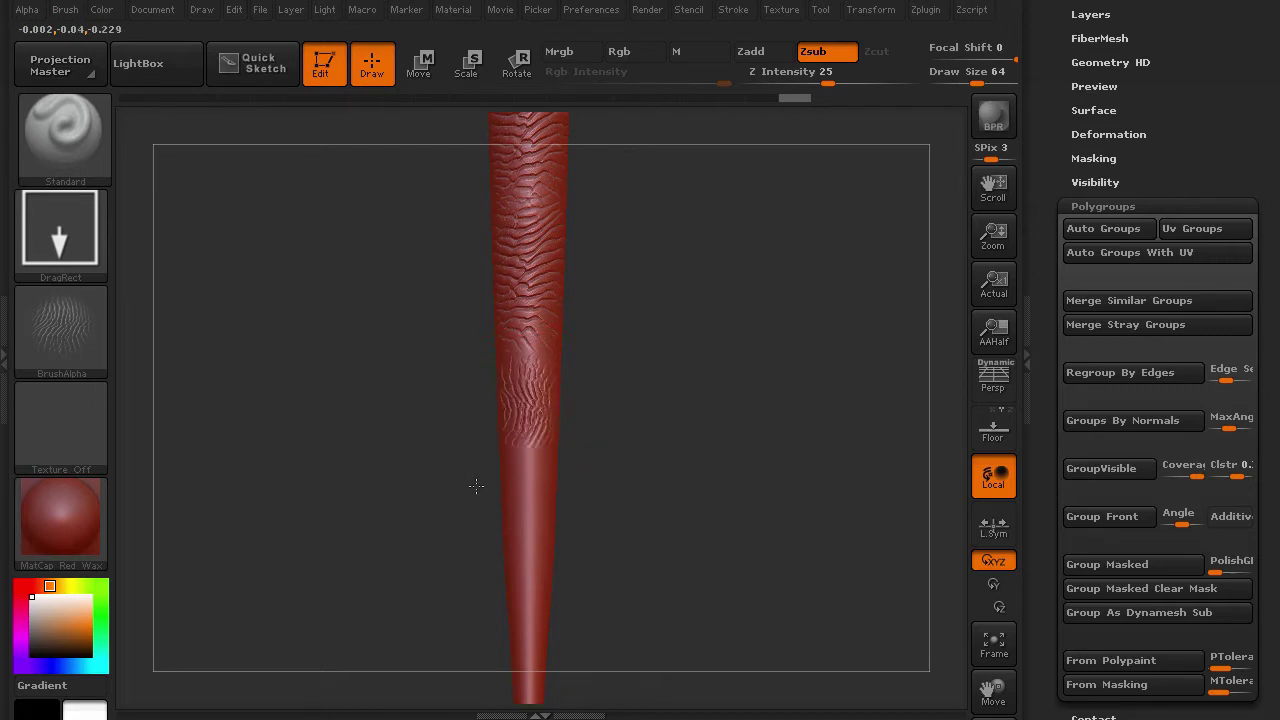
key(ctrl+shift+z)
key(ctrl+shift+z)
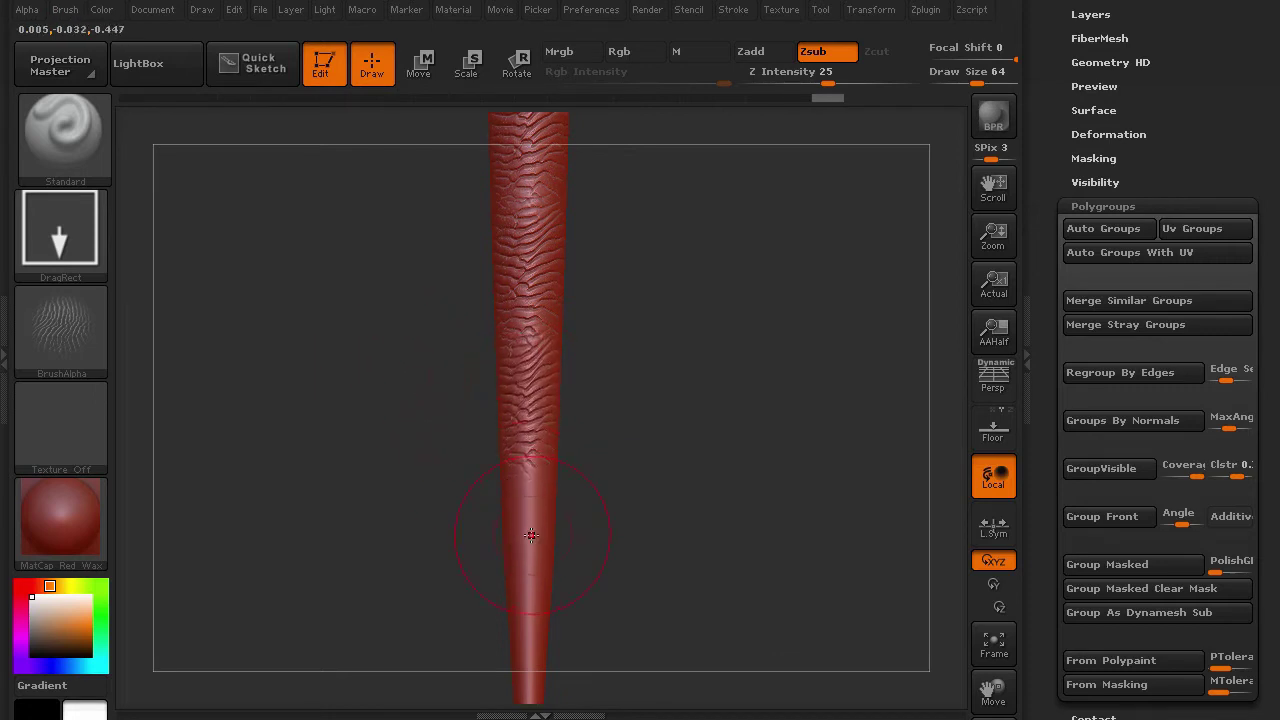
- Try extending the wrinkle stamps down the tentacle's tapering half to its tip
mouse_move(531, 535)
mouse_down()
mouse_move(428, 606)
mouse_move(380, 477)
mouse_move(414, 614)
mouse_up()
key(ctrl+z)
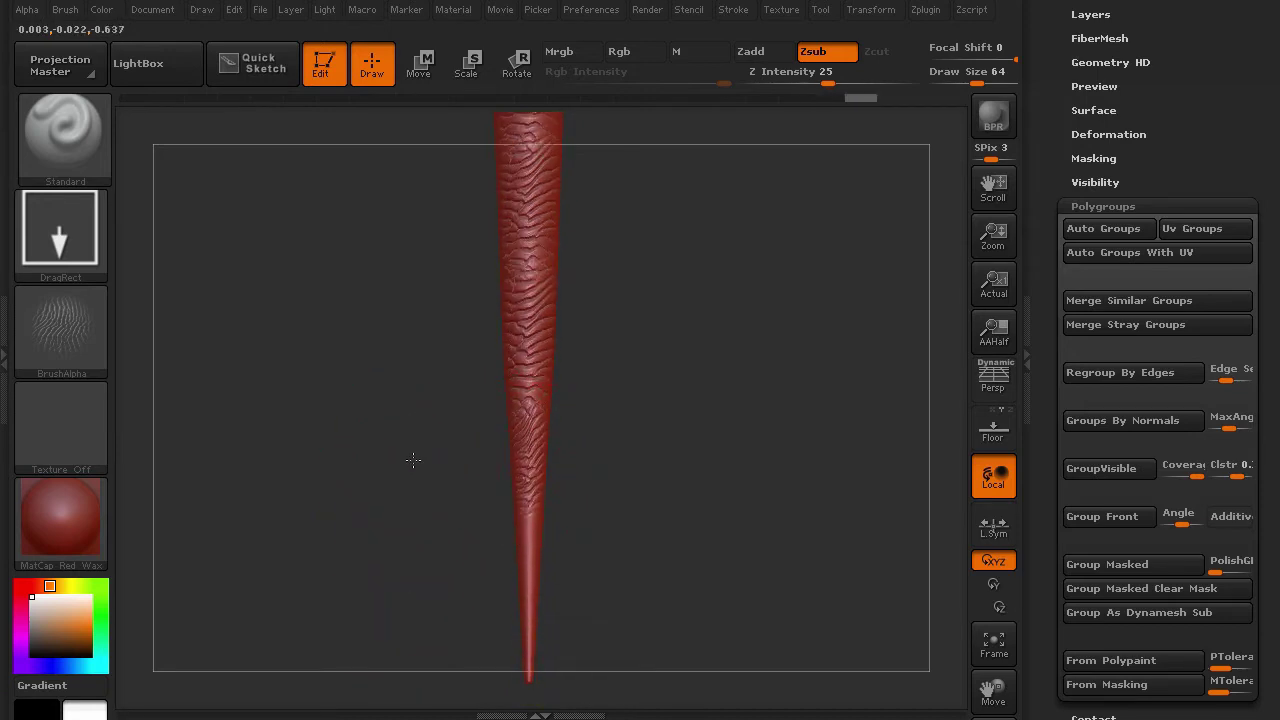
key(ctrl+shift+z)
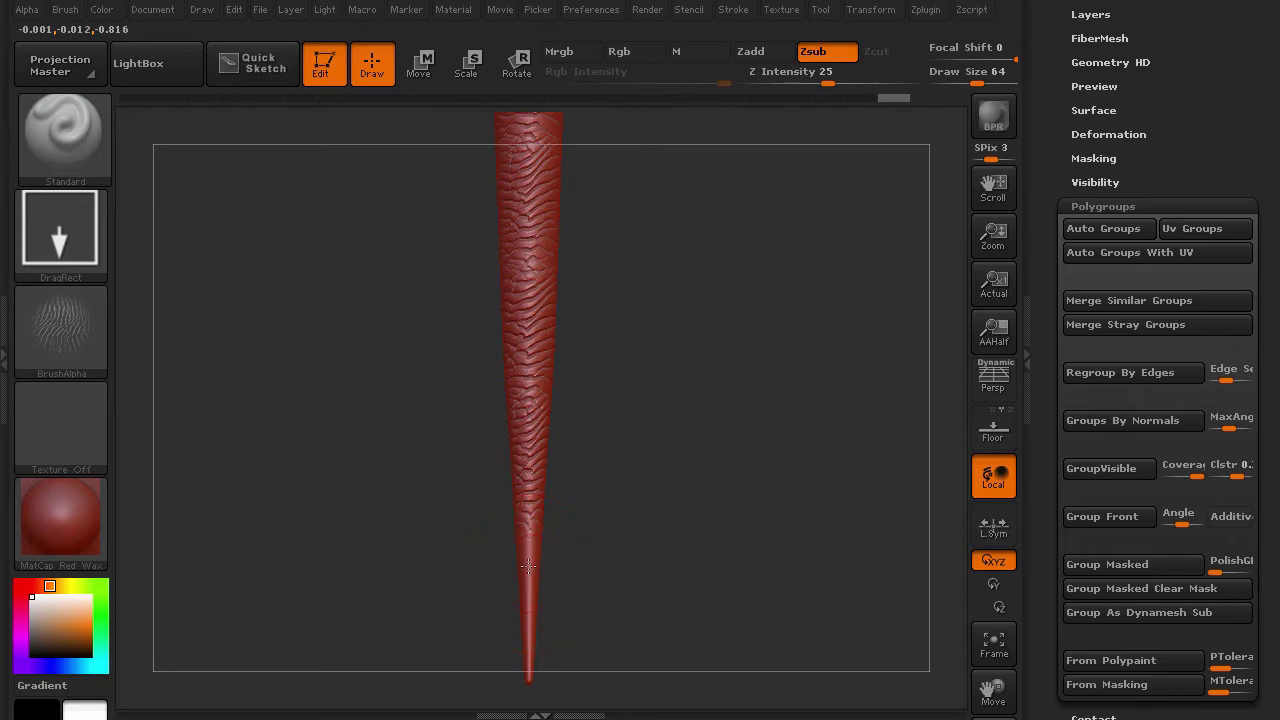
mouse_move(530, 495)
mouse_down()
mouse_move(603, 474)
mouse_move(654, 543)
mouse_move(599, 593)
mouse_up()
key(ctrl+z)
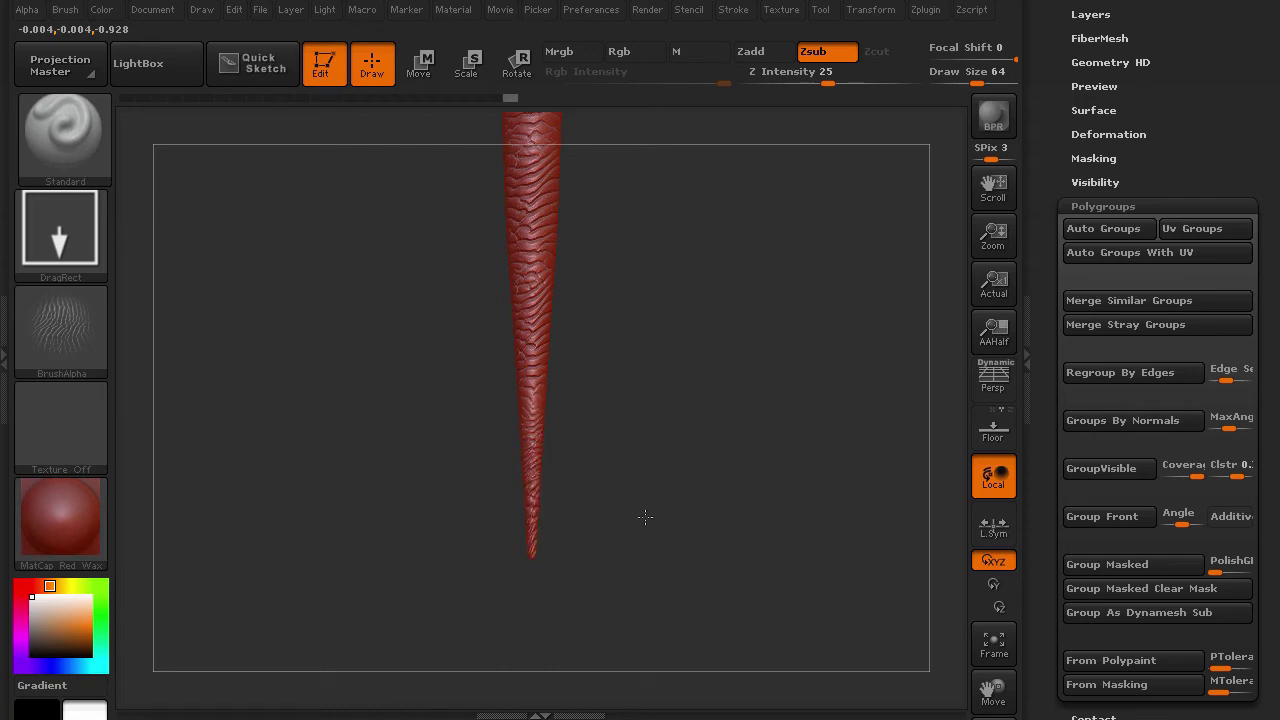
key(ctrl+shift+z)
- Inspect the wrinkles around the tentacle and rewind the undo history to before the first stamp of this pass
drag(377, 443, 307, 335)
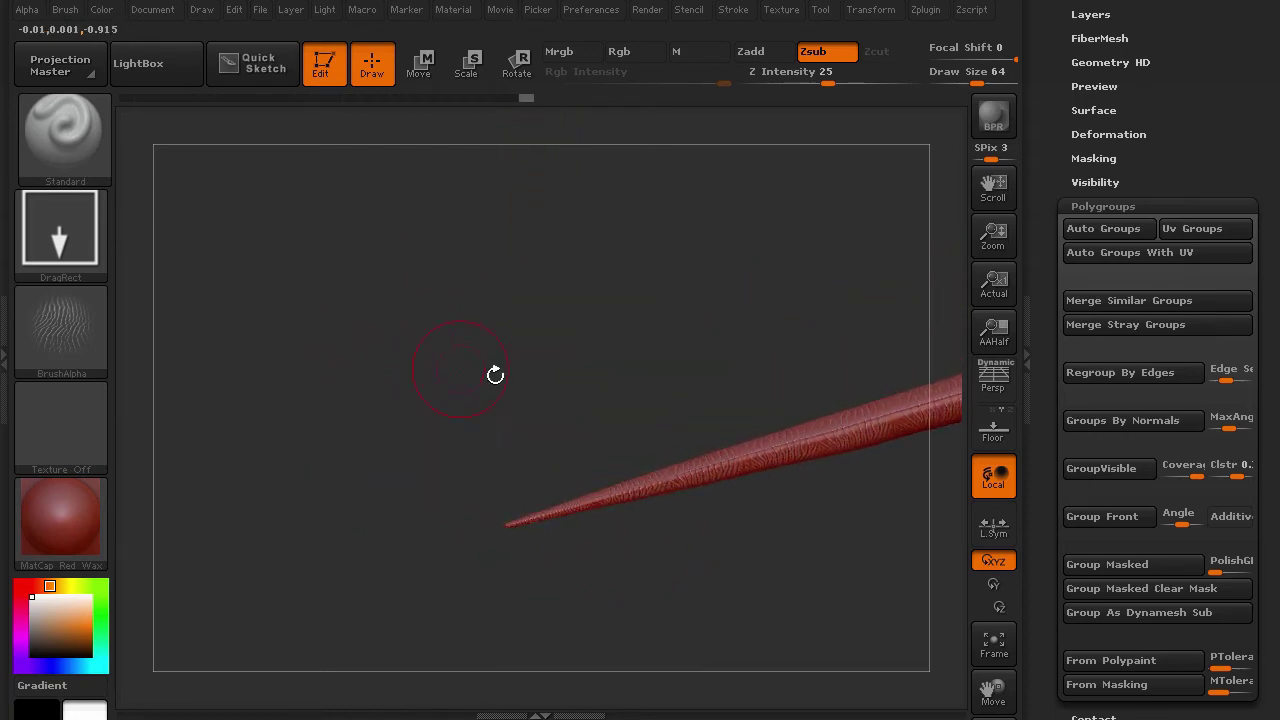
alt+drag(491, 374, 242, 360)
alt+drag(426, 351, 531, 526)
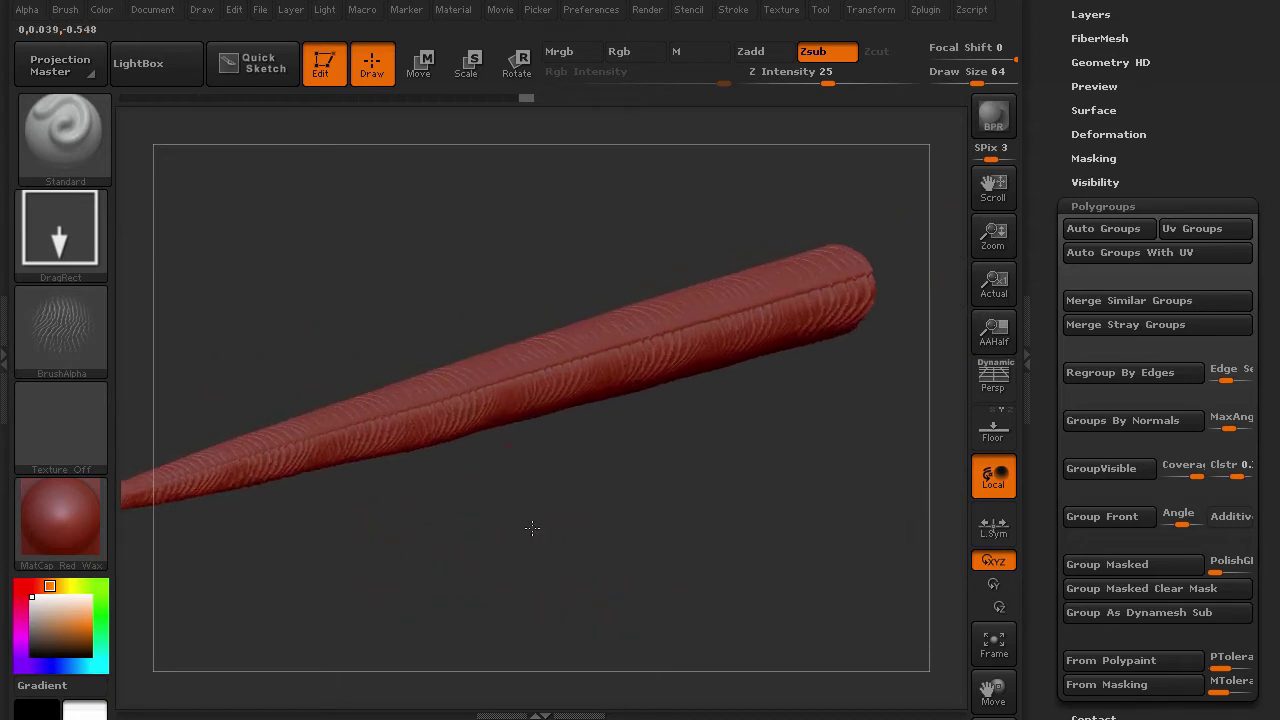
drag(683, 371, 544, 340)
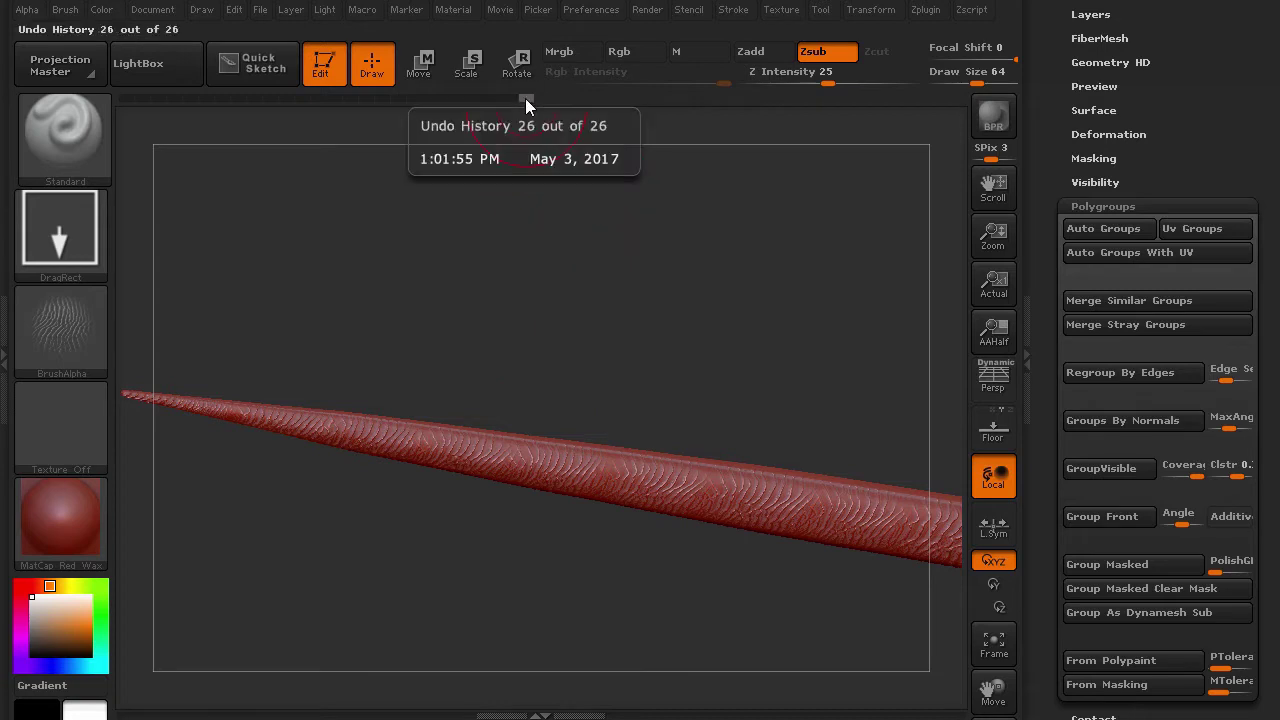
drag(525, 98, 380, 100)
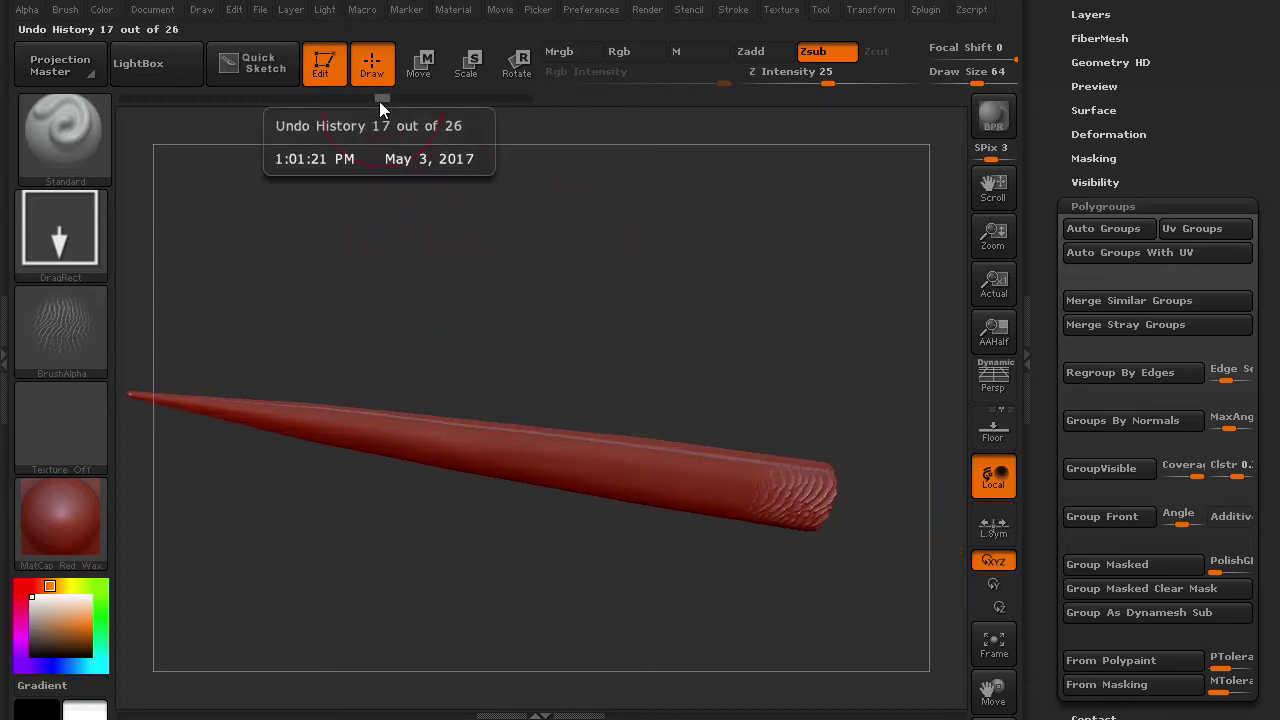
drag(380, 100, 364, 99)
- Isolate the larger polygroup running along the tentacle, hiding the strip on the other side of the seam
drag(451, 346, 431, 300)
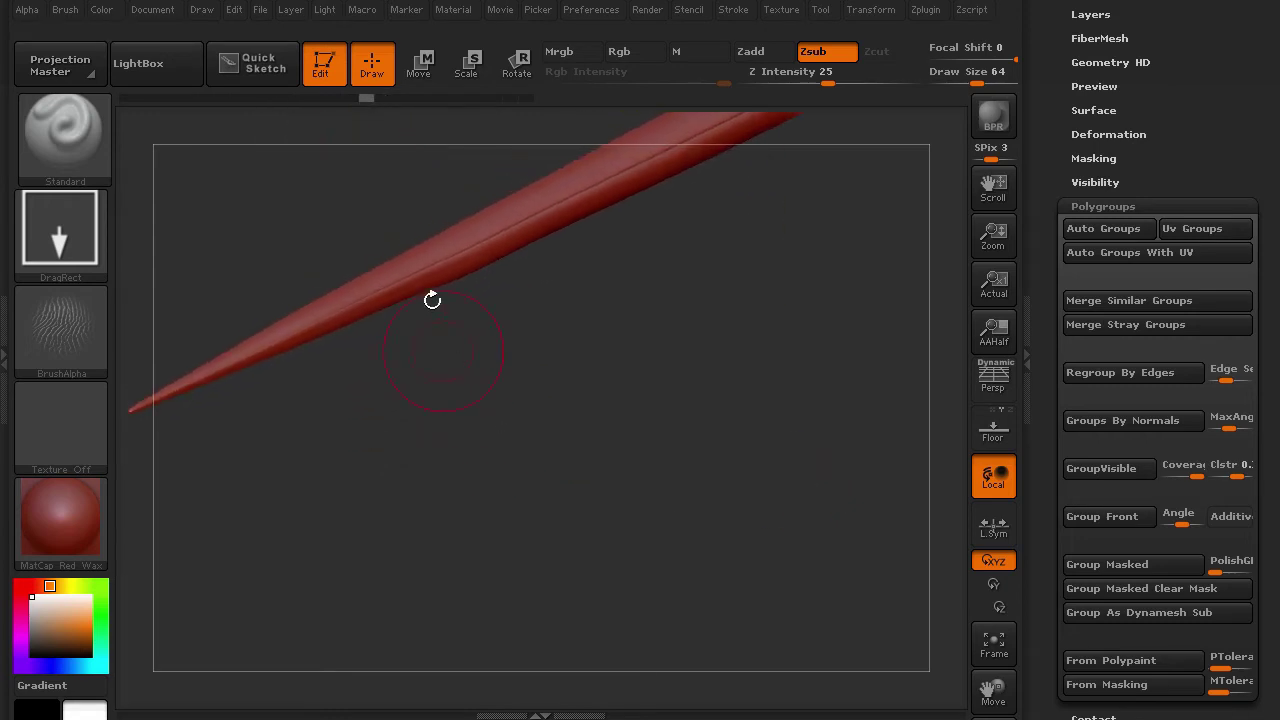
ctrl+shift+click(432, 245)
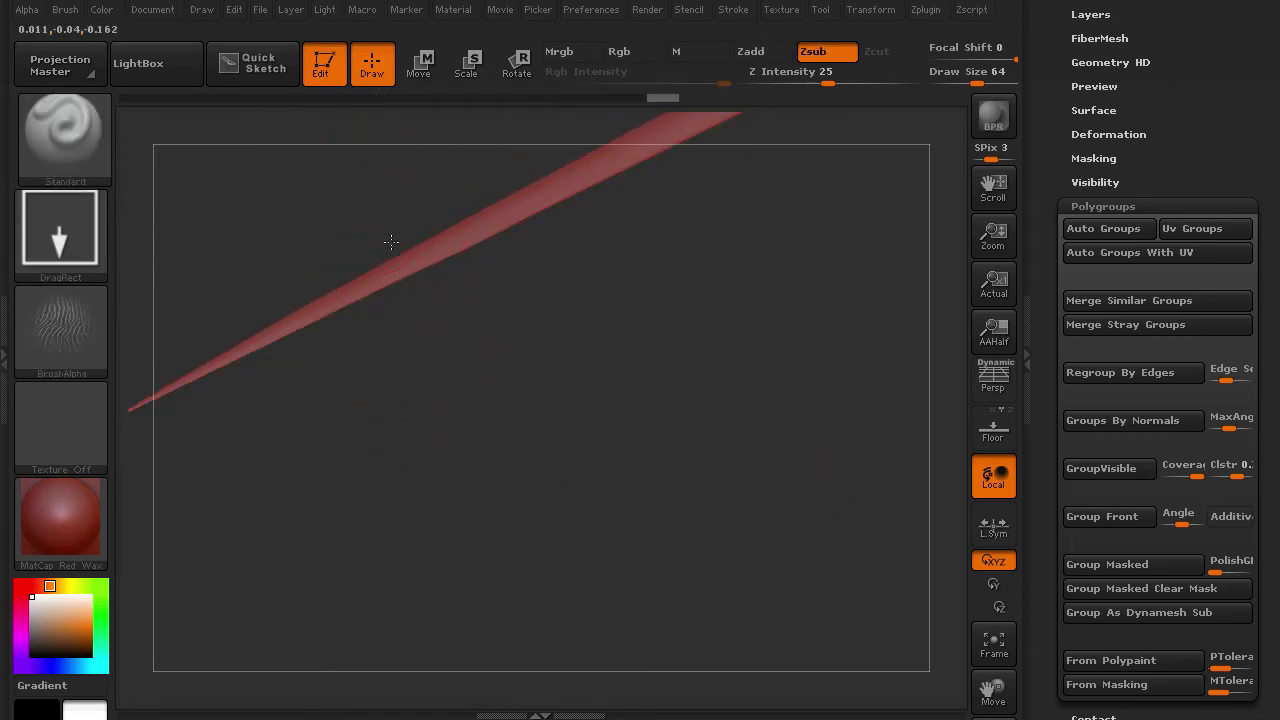
mouse_move(391, 237)
alt+mouse_down()
mouse_move(487, 420)
mouse_move(482, 434)
mouse_move(451, 411)
mouse_move(429, 420)
mouse_move(403, 490)
mouse_move(383, 314)
mouse_move(389, 531)
mouse_move(386, 426)
mouse_move(517, 360)
alt+mouse_up()
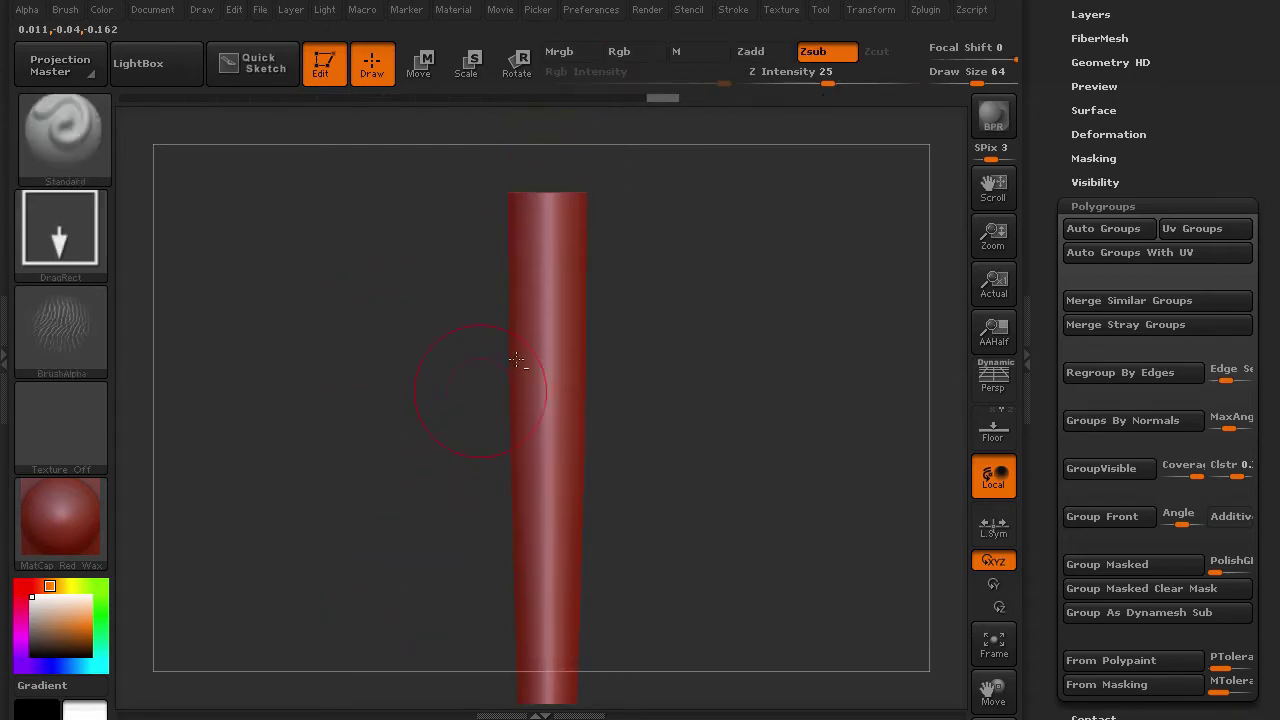
- Stamp three overlapping wrinkle patches on the isolated polygroup, starting at the tentacle's wide end
mouse_move(547, 255)
mouse_down()
mouse_move(463, 260)
mouse_move(366, 223)
mouse_up()
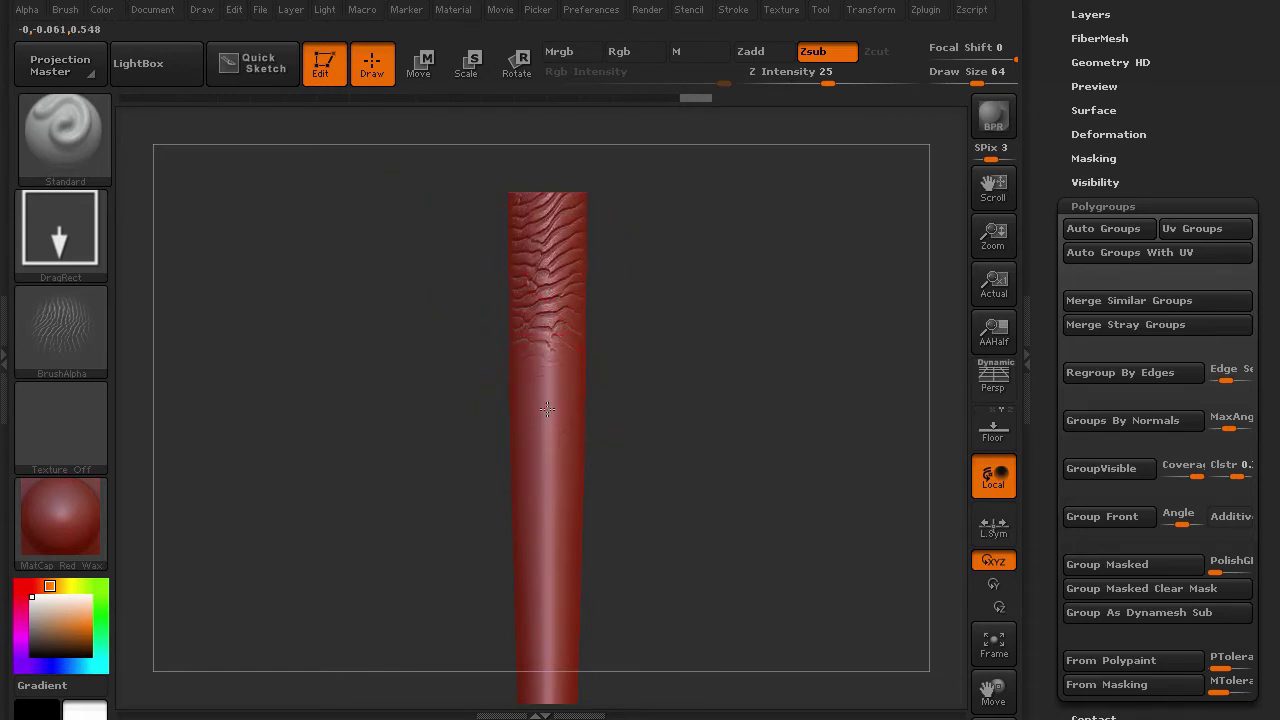
drag(547, 408, 394, 366)
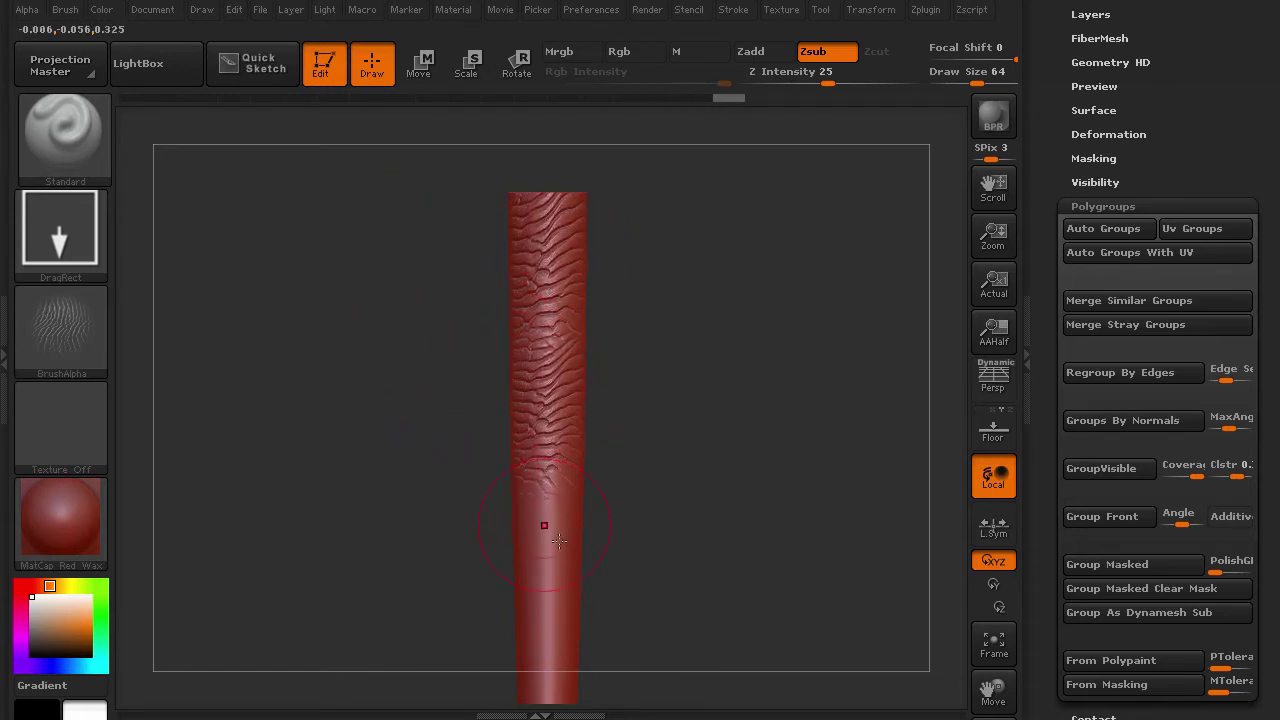
drag(546, 538, 421, 490)
alt+drag(442, 620, 432, 348)
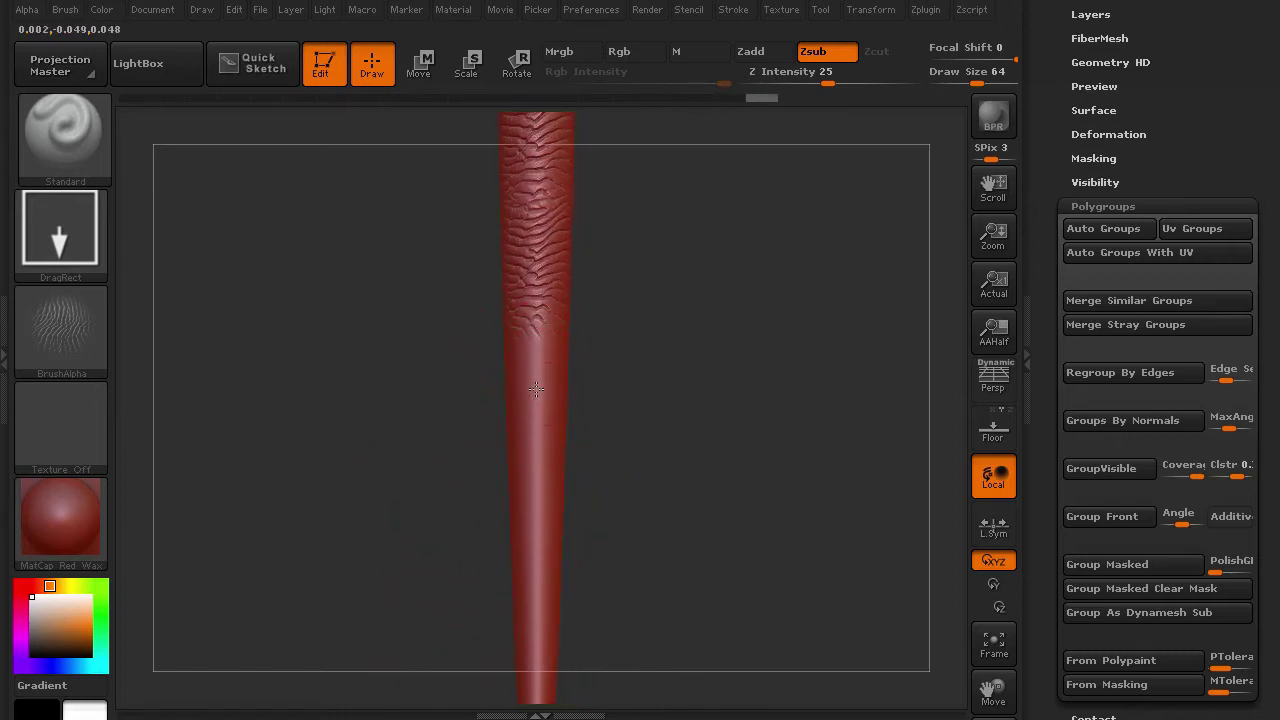
- Continue the wrinkle stamps along the isolated polygroup from the tentacle's middle to its tip
drag(536, 389, 412, 352)
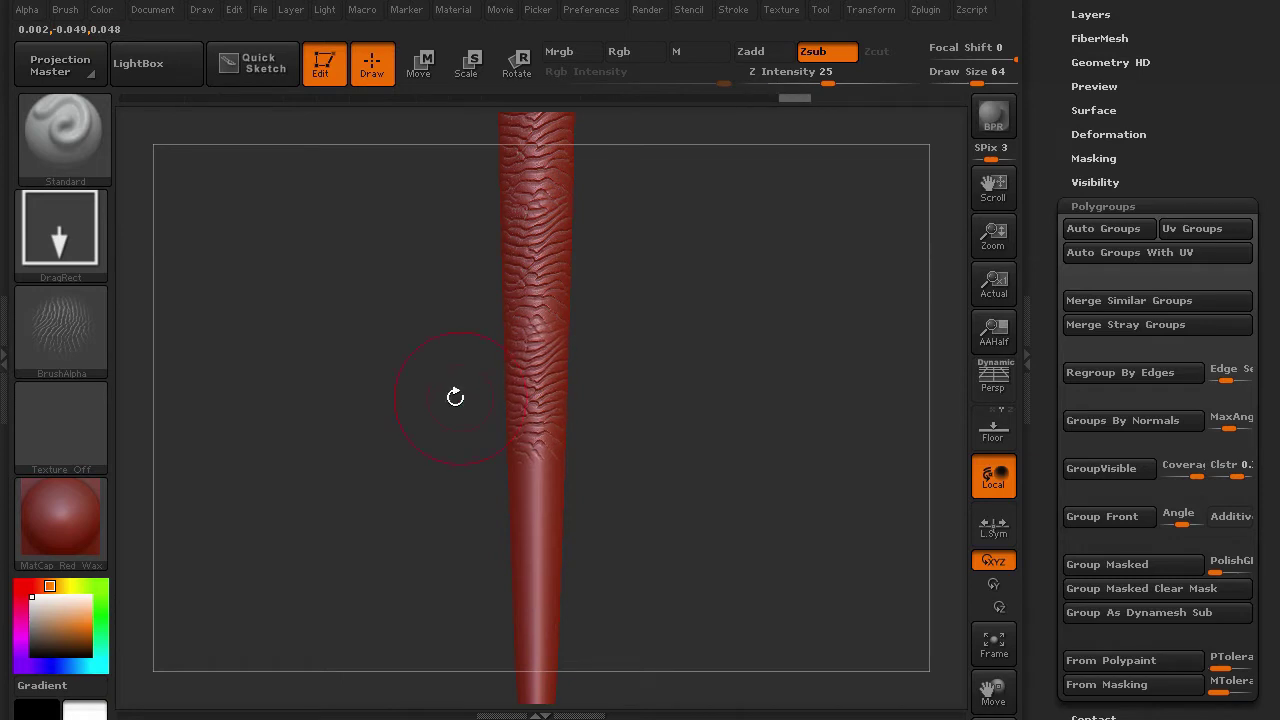
mouse_move(410, 516)
mouse_down()
mouse_move(397, 386)
mouse_move(468, 365)
mouse_move(471, 420)
mouse_move(378, 355)
mouse_up()
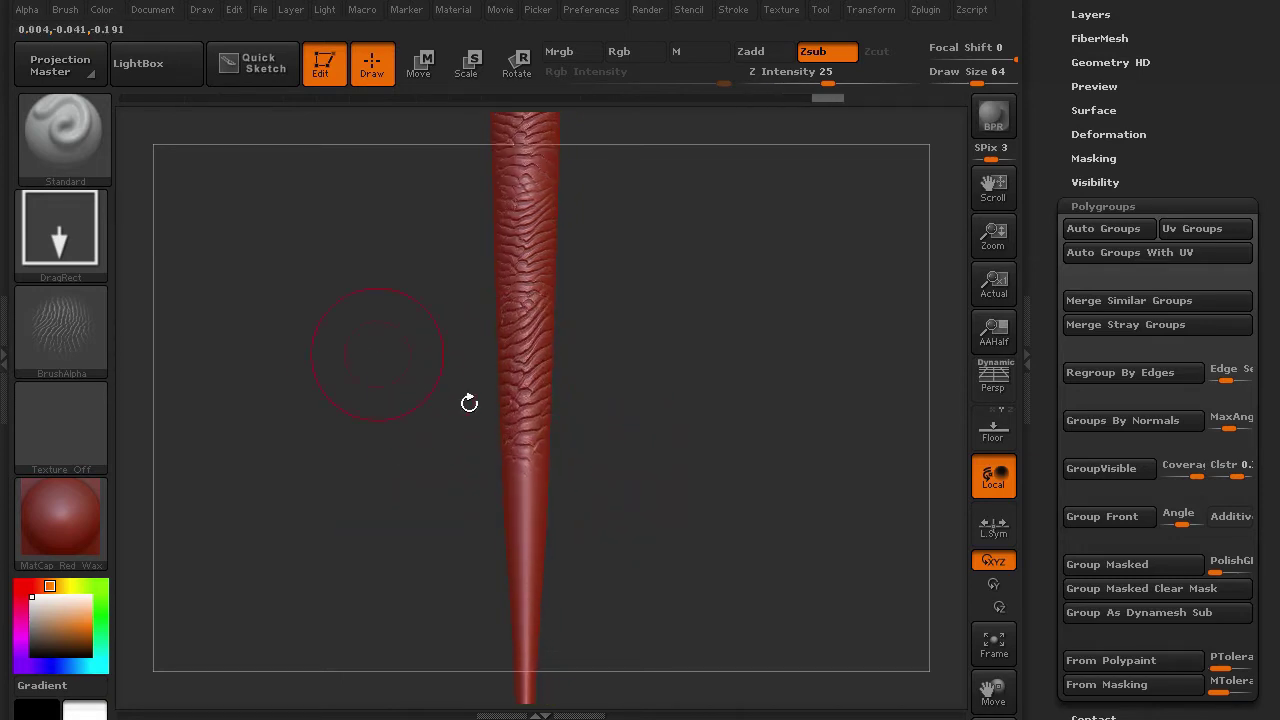
drag(527, 497, 436, 454)
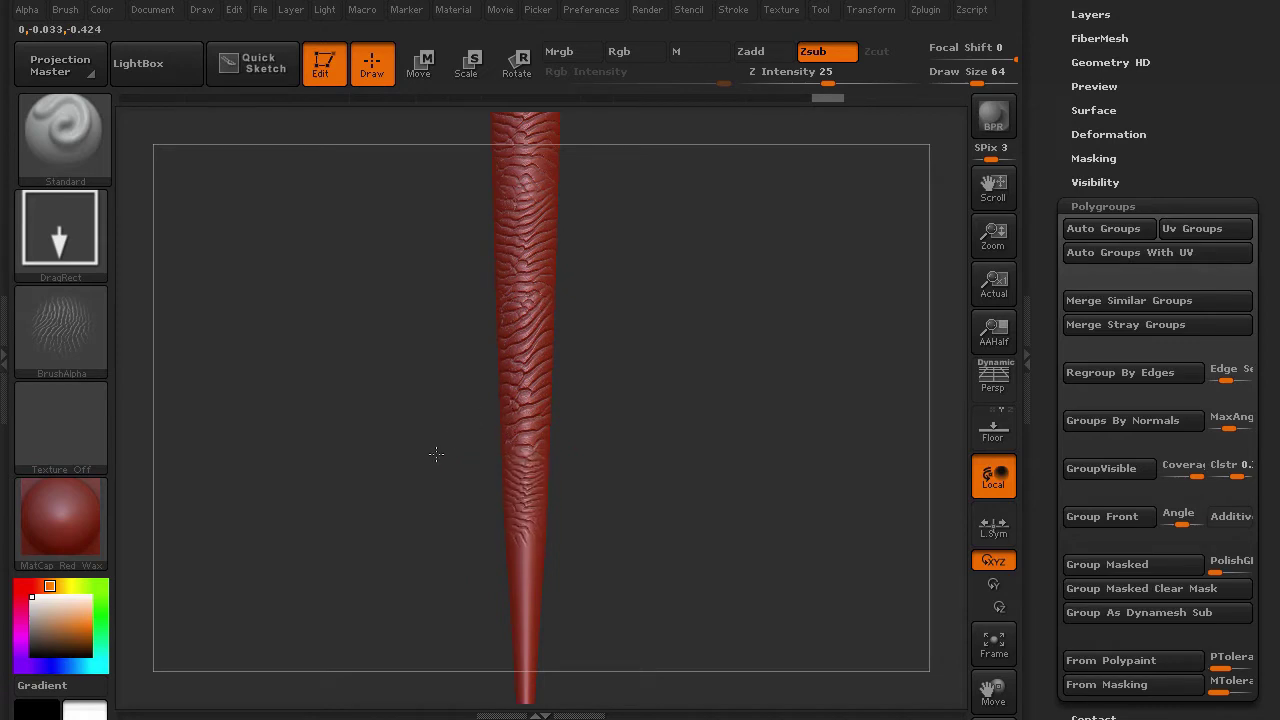
mouse_move(403, 582)
mouse_down()
mouse_move(400, 457)
mouse_move(453, 440)
mouse_move(470, 412)
mouse_move(405, 400)
mouse_up()
key(ctrl+z)
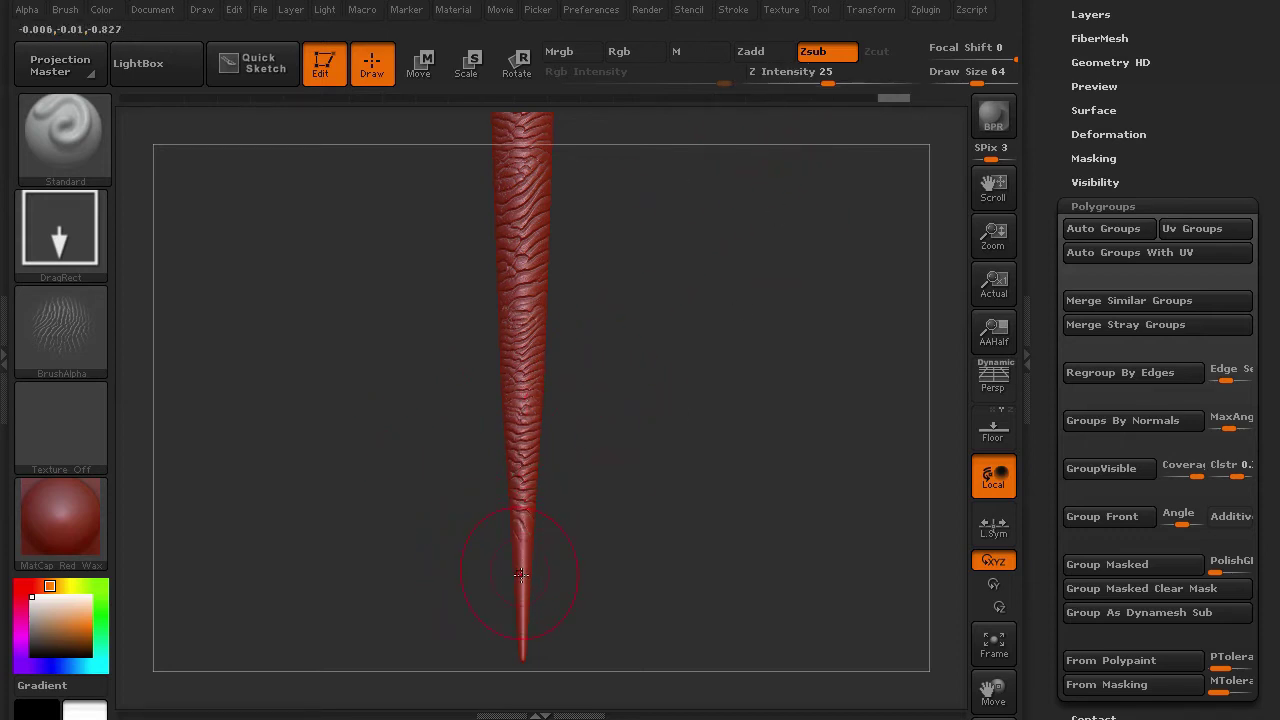
drag(476, 495, 492, 642)
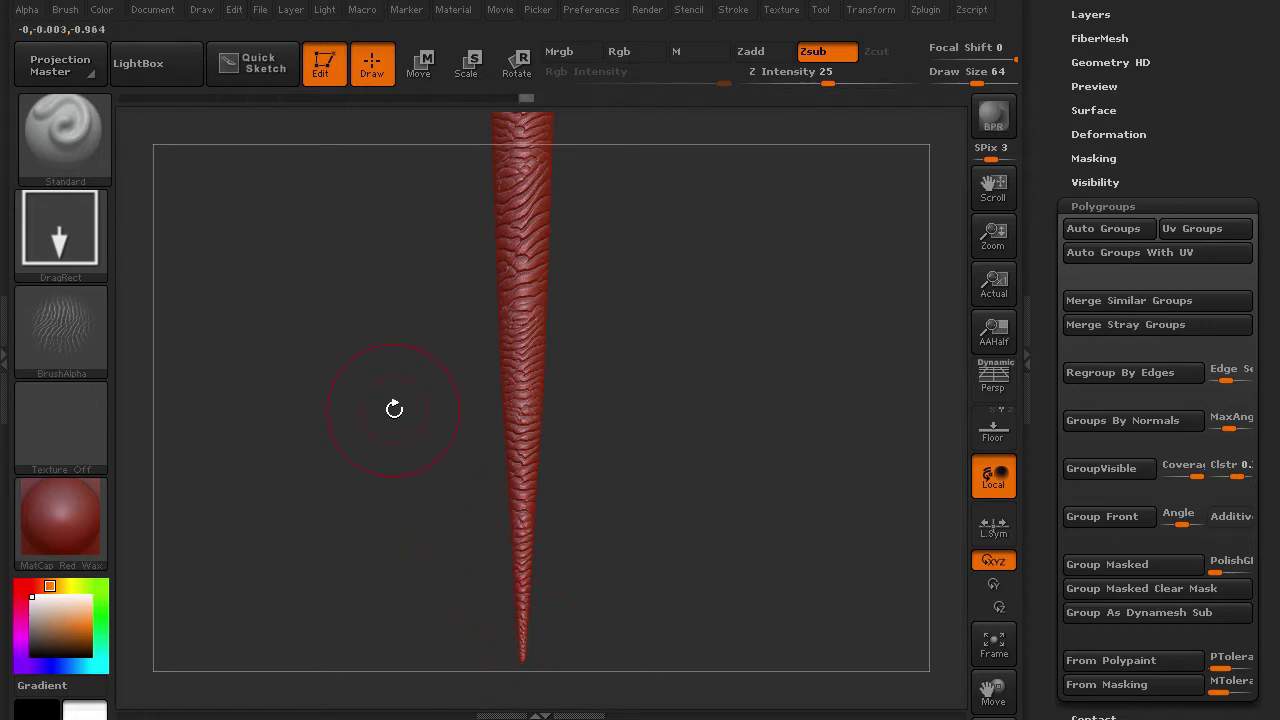
- Return to the tentacle's wide end and stamp one more wrinkle patch over it
mouse_move(394, 409)
mouse_down()
mouse_move(377, 374)
mouse_move(391, 349)
mouse_move(455, 625)
mouse_move(403, 551)
mouse_move(354, 549)
mouse_move(389, 543)
mouse_up()
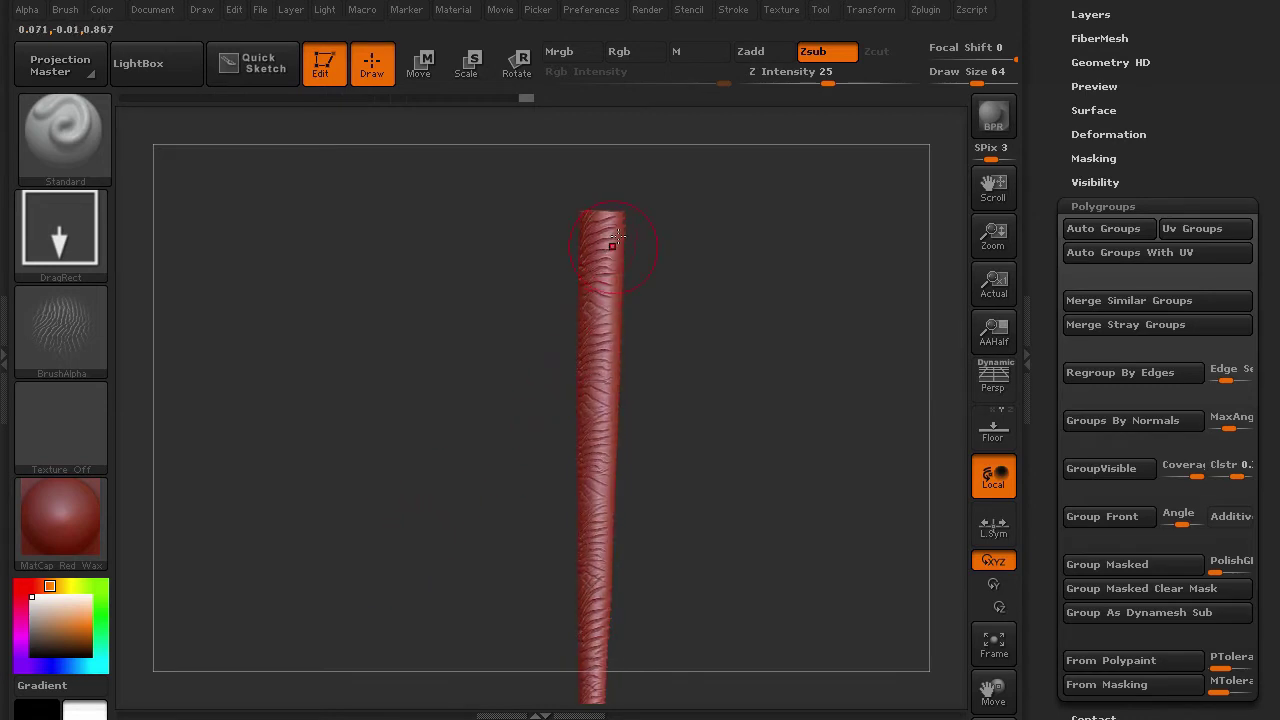
mouse_move(458, 298)
mouse_down()
mouse_move(529, 306)
mouse_move(561, 284)
mouse_up()
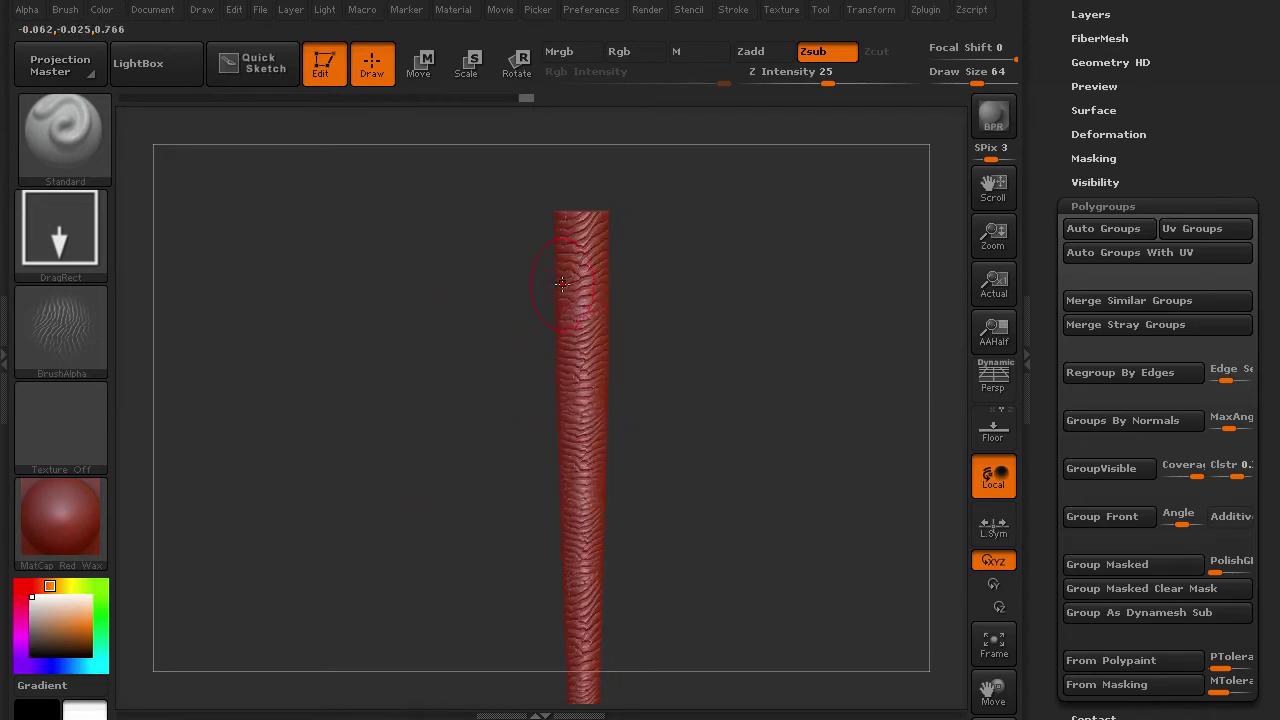
drag(494, 331, 399, 336)
mouse_move(583, 252)
mouse_down()
mouse_move(595, 243)
mouse_move(600, 295)
mouse_move(517, 297)
mouse_move(457, 262)
mouse_move(509, 229)
mouse_move(485, 228)
mouse_up()
drag(369, 303, 434, 290)
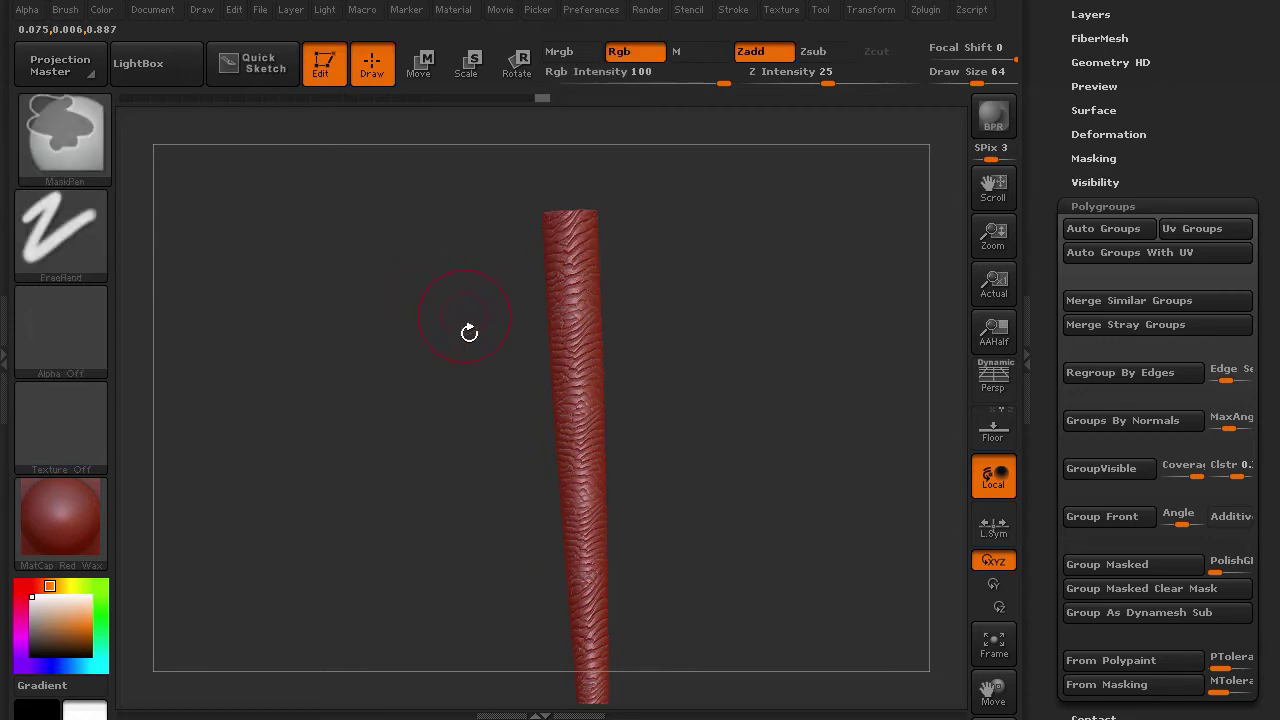
- Soften the stamped wrinkles with Smooth brush strokes along the tentacle's length, from wide end to tip and back
shift+drag(457, 380, 445, 392)
shift+drag(571, 212, 566, 566)
alt+drag(475, 564, 468, 326)
mouse_move(570, 385)
shift+mouse_down()
mouse_move(570, 565)
mouse_move(482, 404)
shift+mouse_up()
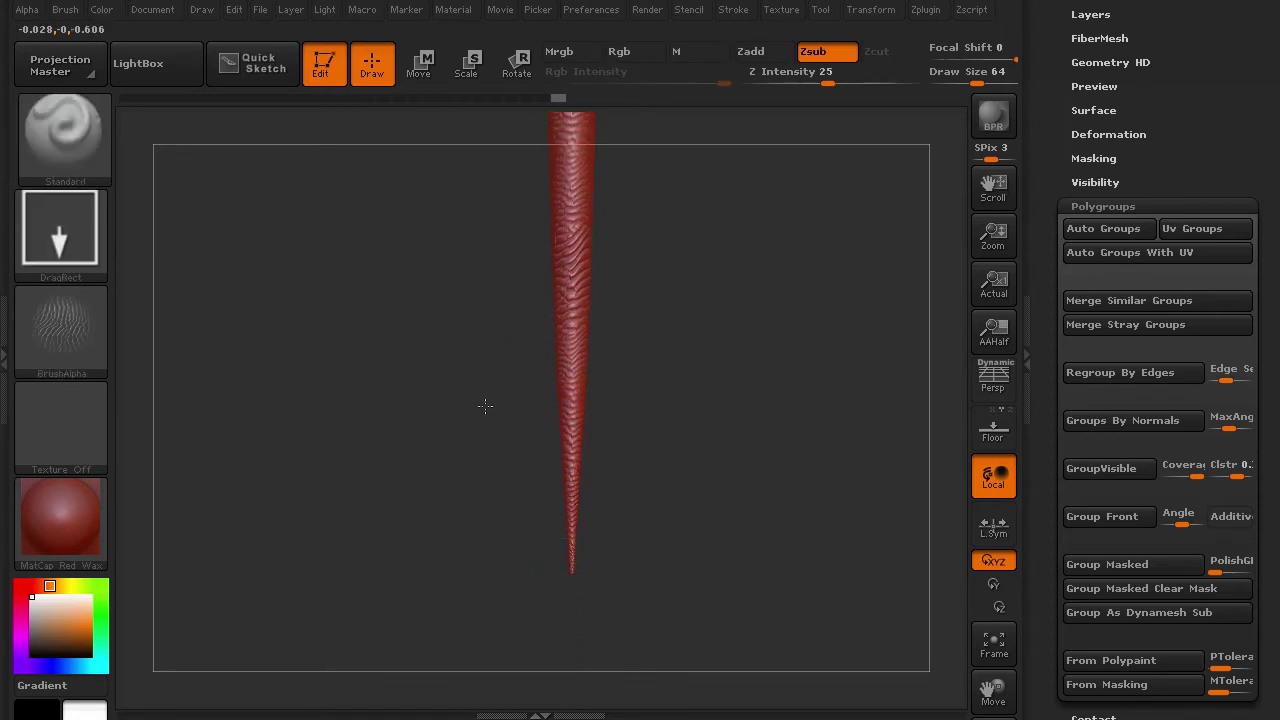
key(shift)
alt+drag(465, 301, 467, 508)
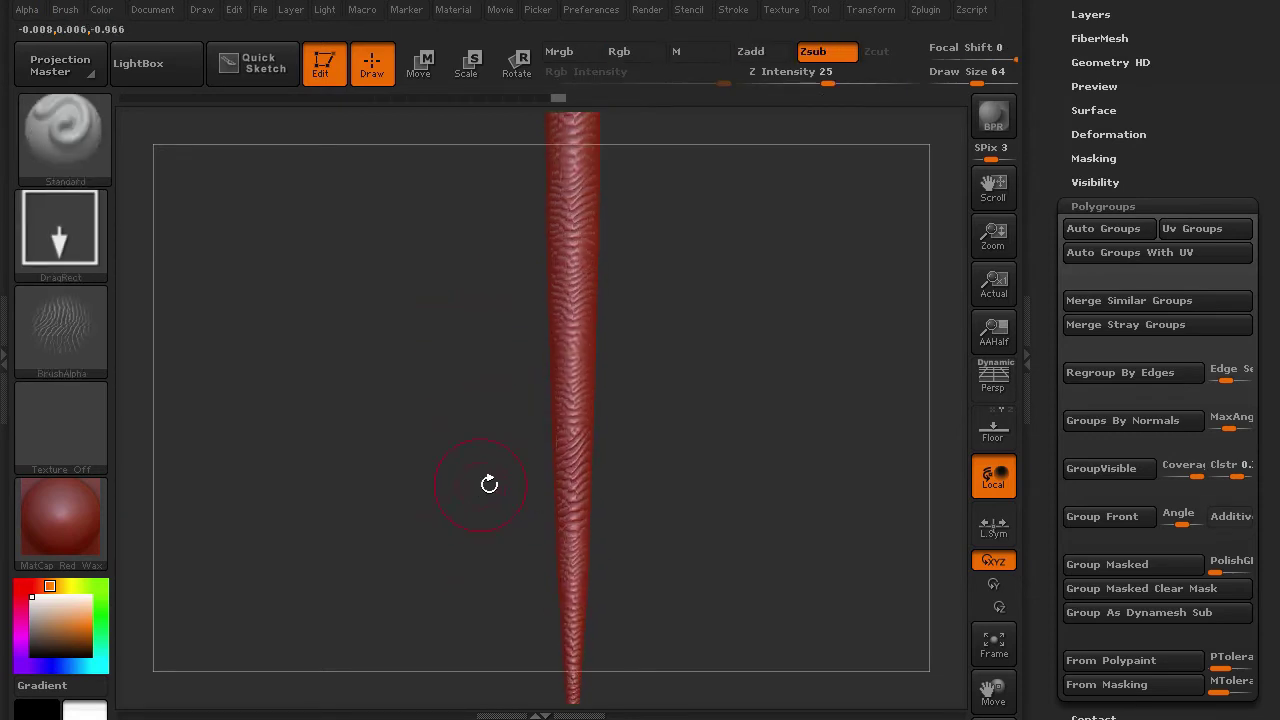
key(shift)
shift+drag(573, 592, 573, 645)
alt+drag(468, 372, 473, 539)
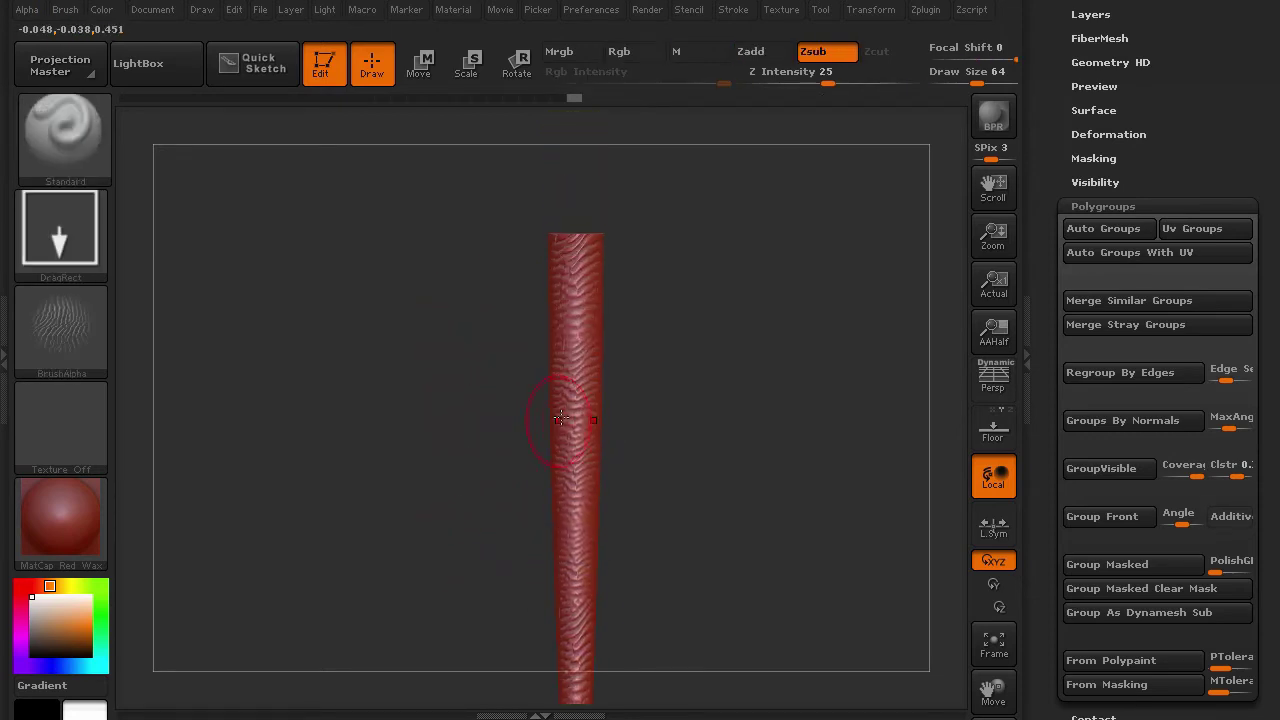
shift+drag(573, 380, 573, 205)
- Drop the upright, front-facing tentacle into Projection Master with Colors off and Deformation and Normalized on
mouse_move(423, 451)
mouse_down()
mouse_move(406, 257)
mouse_move(300, 314)
mouse_move(350, 456)
mouse_move(394, 383)
mouse_move(403, 423)
mouse_move(383, 367)
mouse_up()
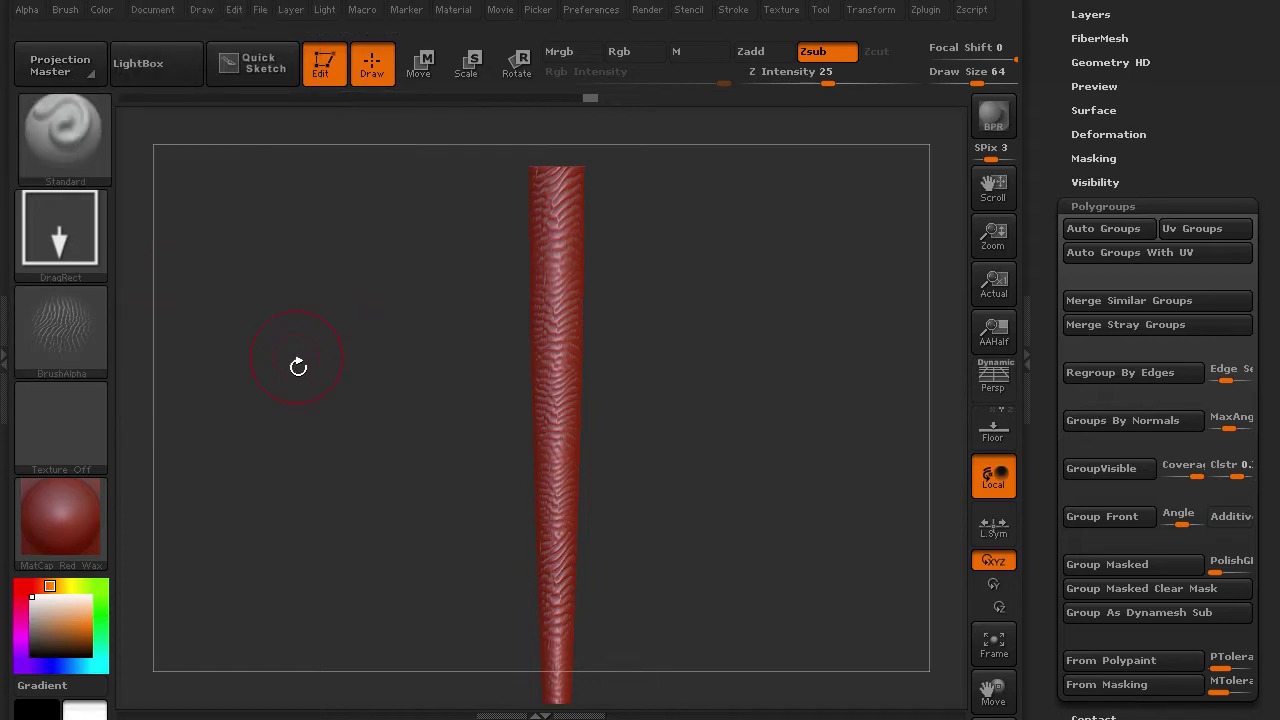
mouse_move(297, 363)
mouse_down()
mouse_move(280, 297)
mouse_move(320, 389)
mouse_move(300, 346)
mouse_move(305, 403)
mouse_move(306, 343)
mouse_move(357, 317)
mouse_up()
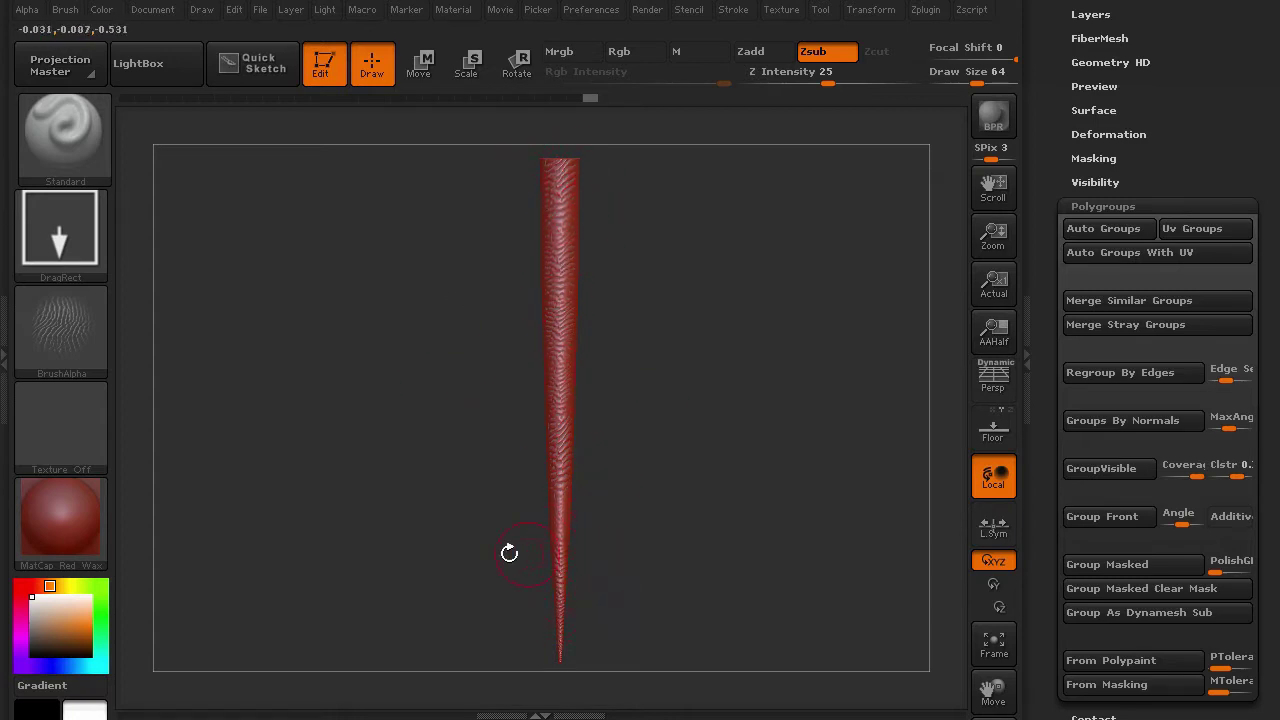
drag(470, 536, 446, 528)
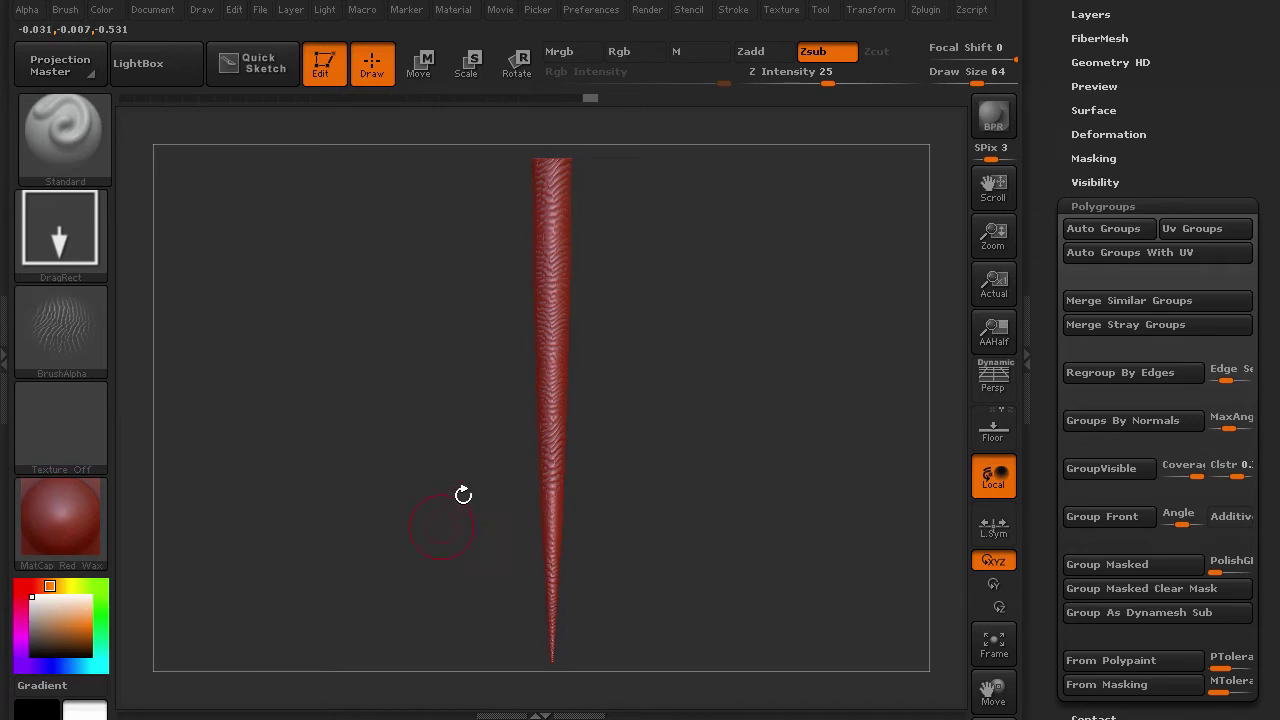
click(66, 66)
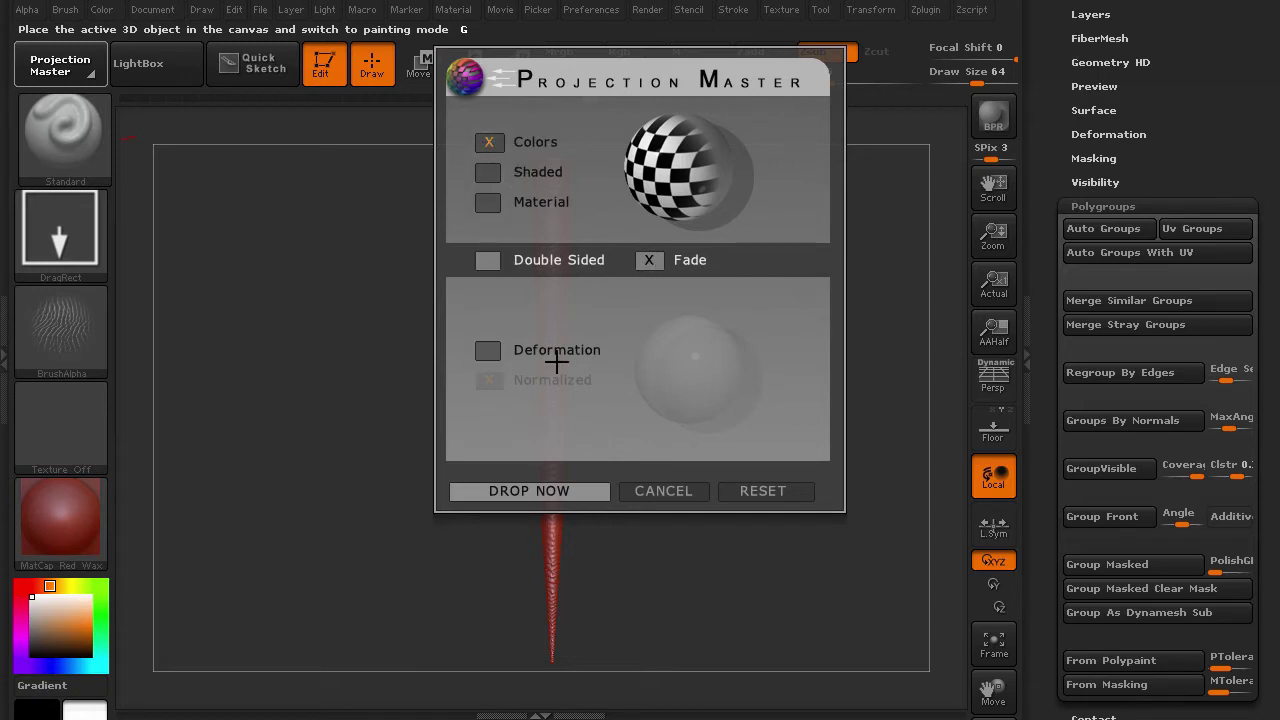
click(490, 350)
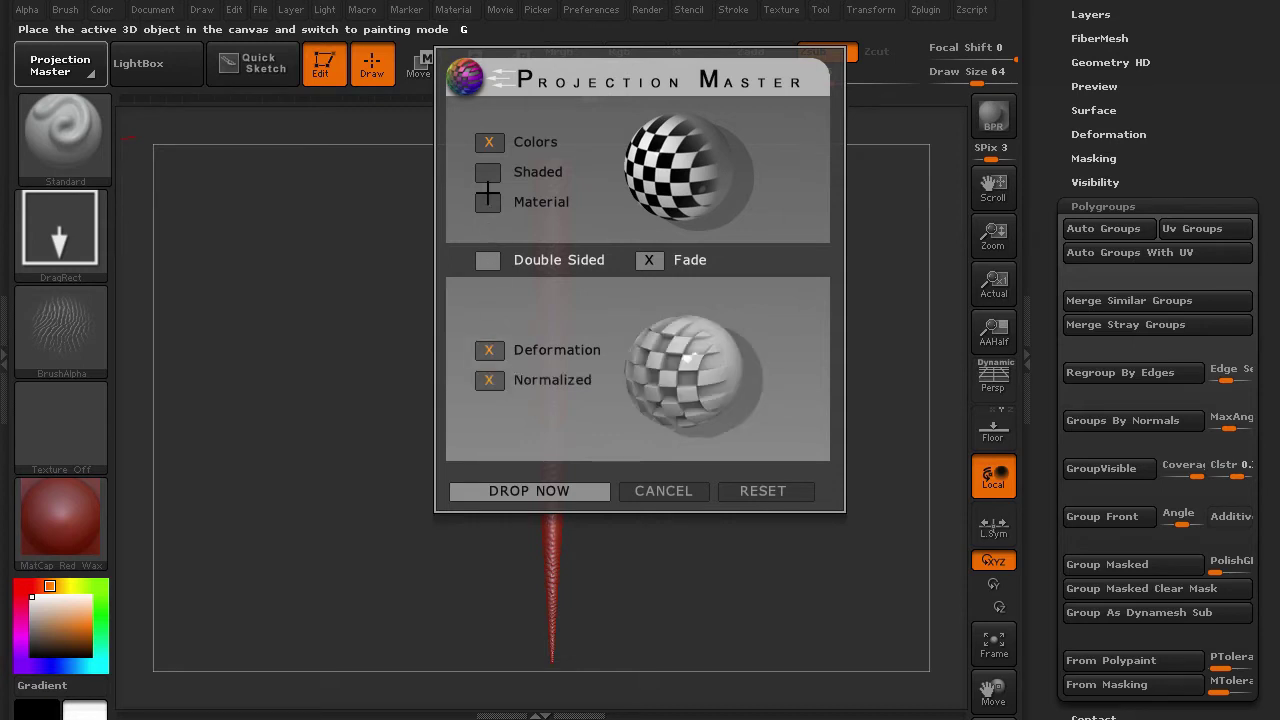
click(487, 142)
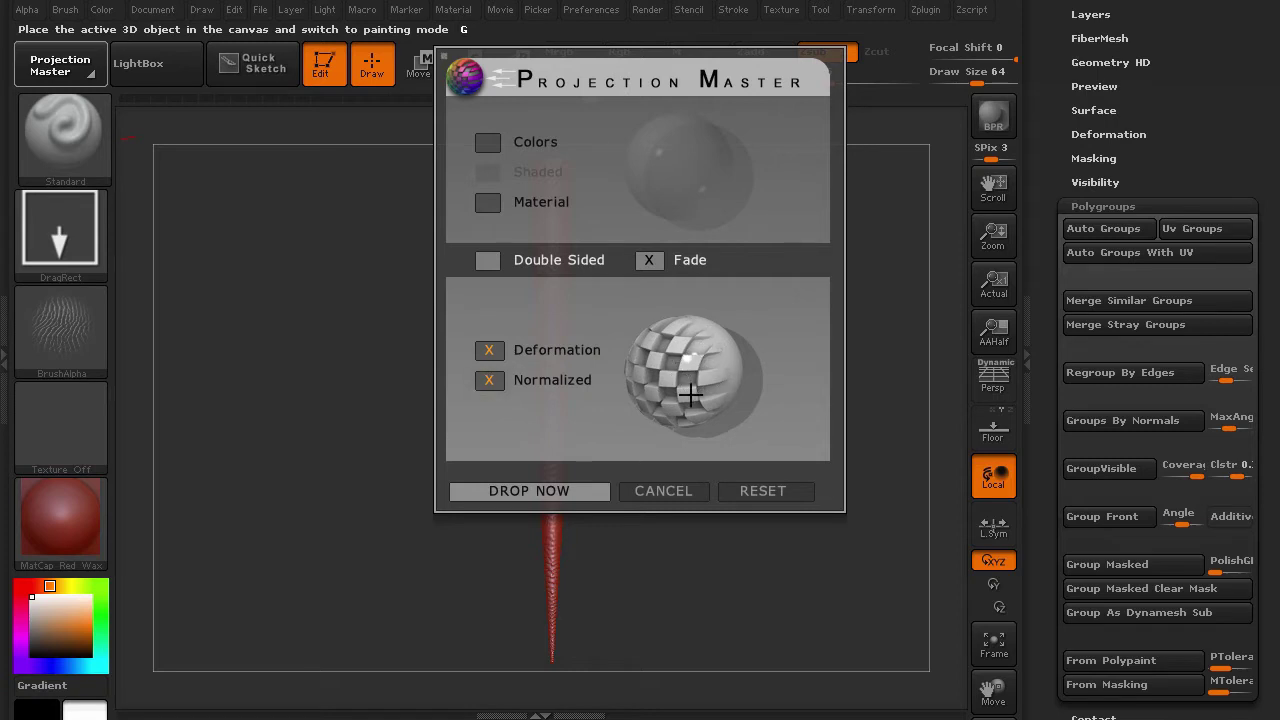
click(489, 381)
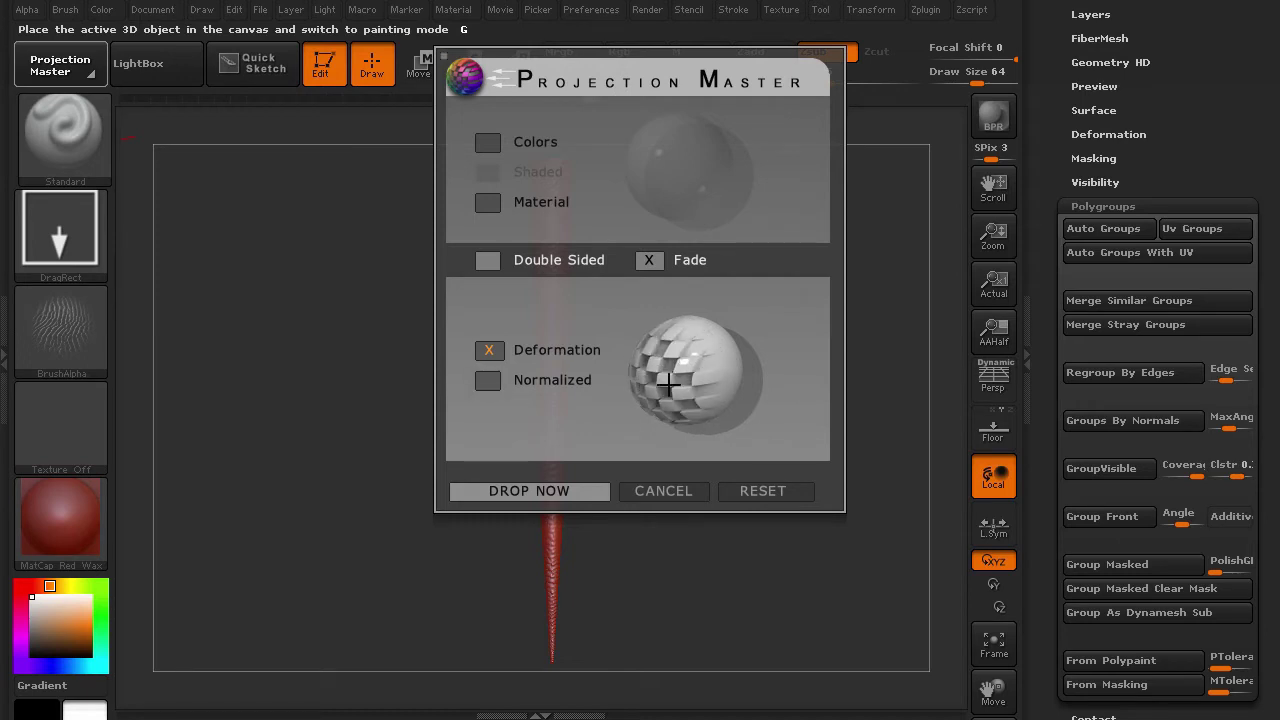
click(489, 381)
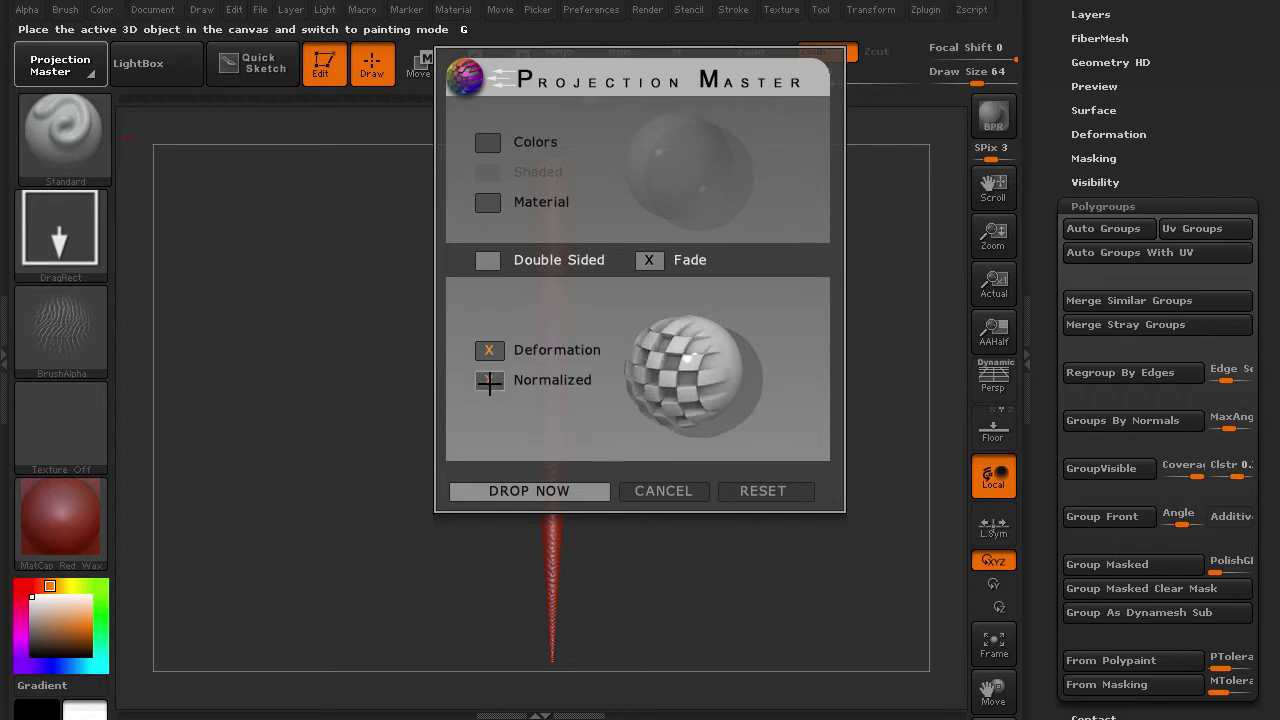
click(537, 490)
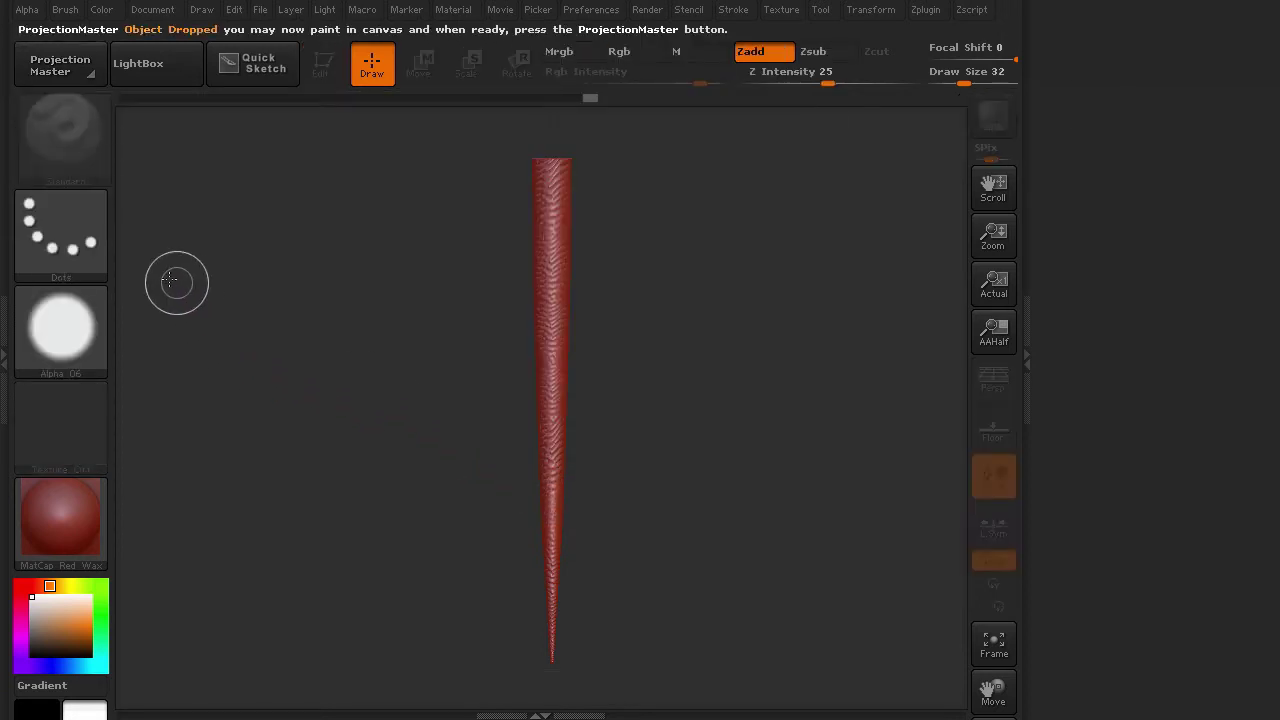
- Use a DragRect stroke for the canvas brush and import dm_scale7.psd as its alpha
click(80, 247)
click(278, 248)
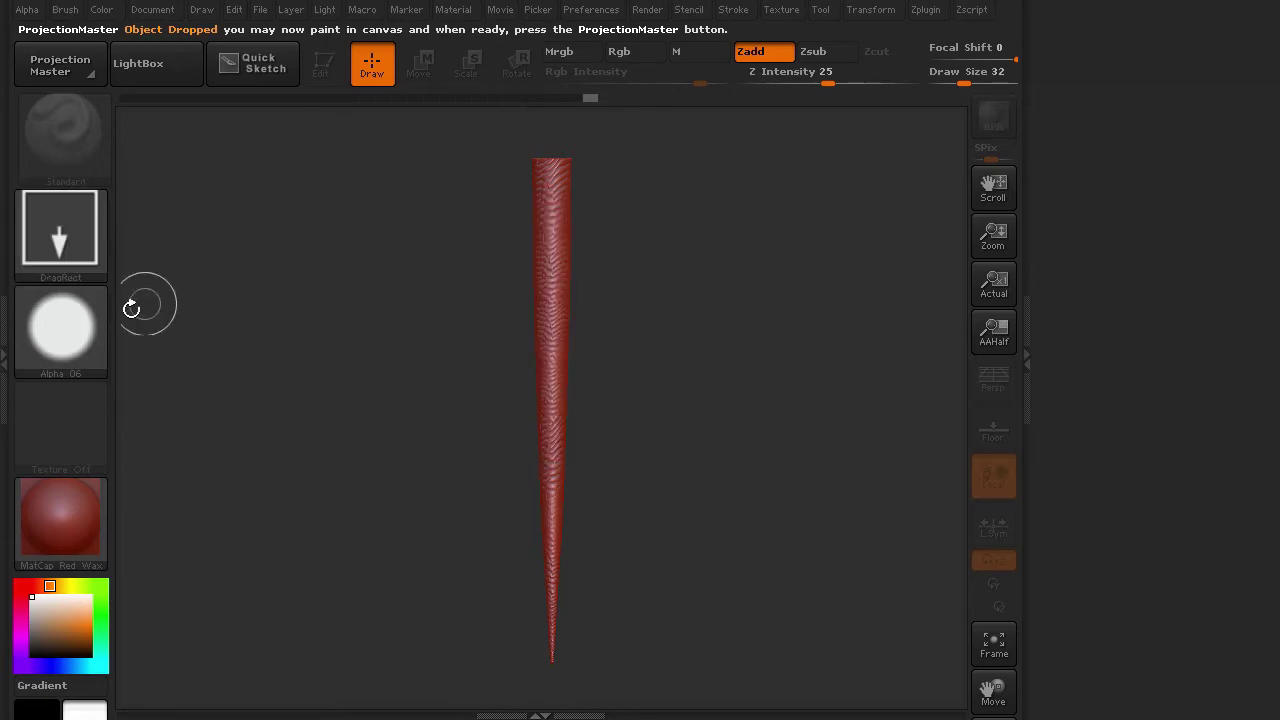
click(72, 330)
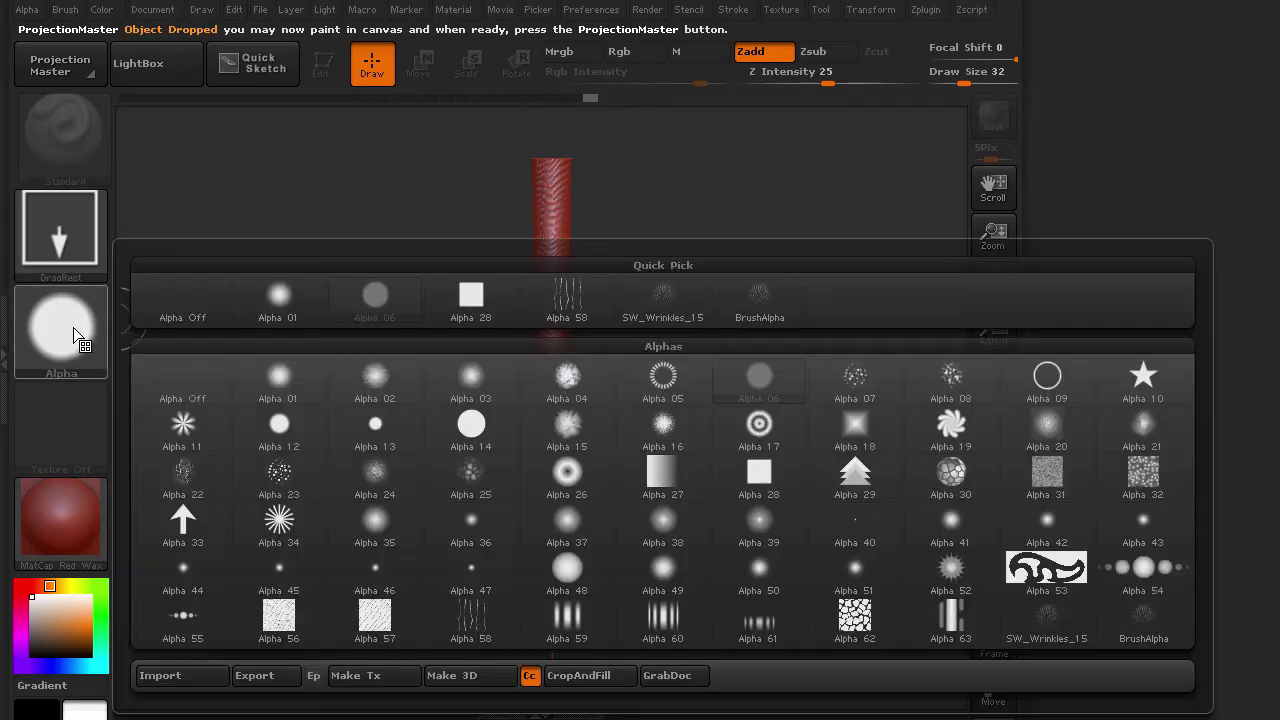
click(210, 679)
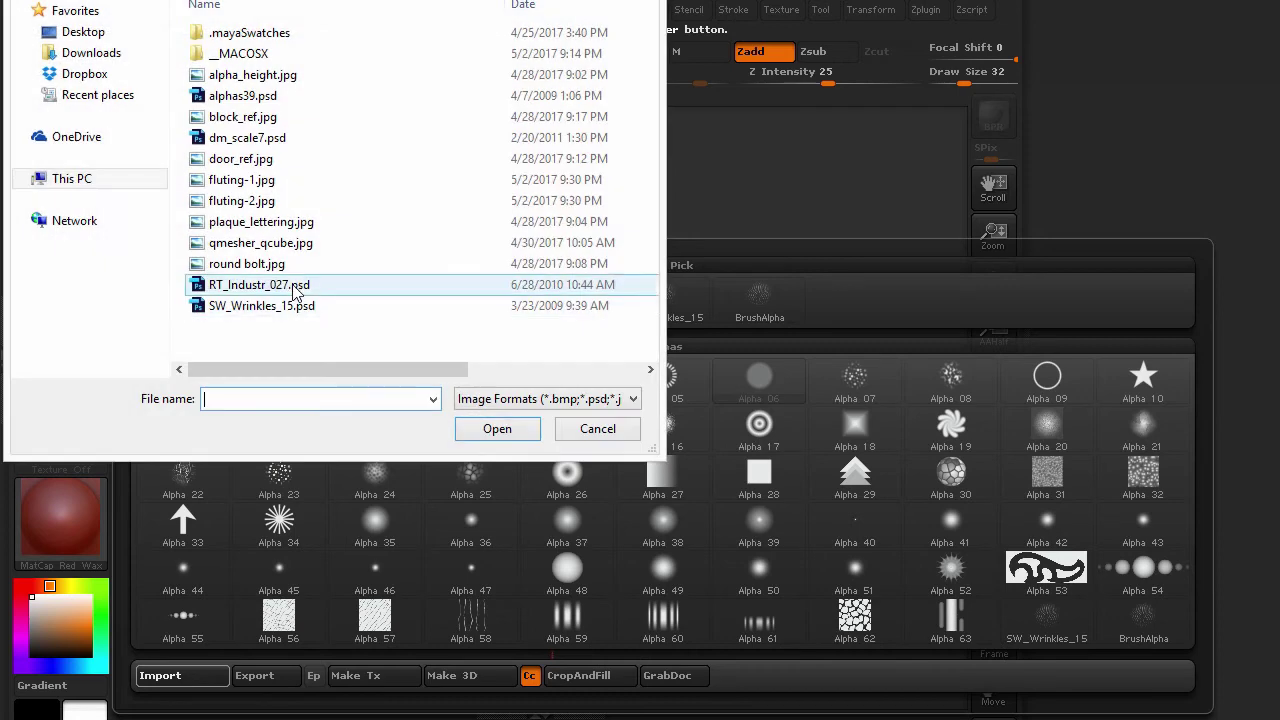
click(250, 137)
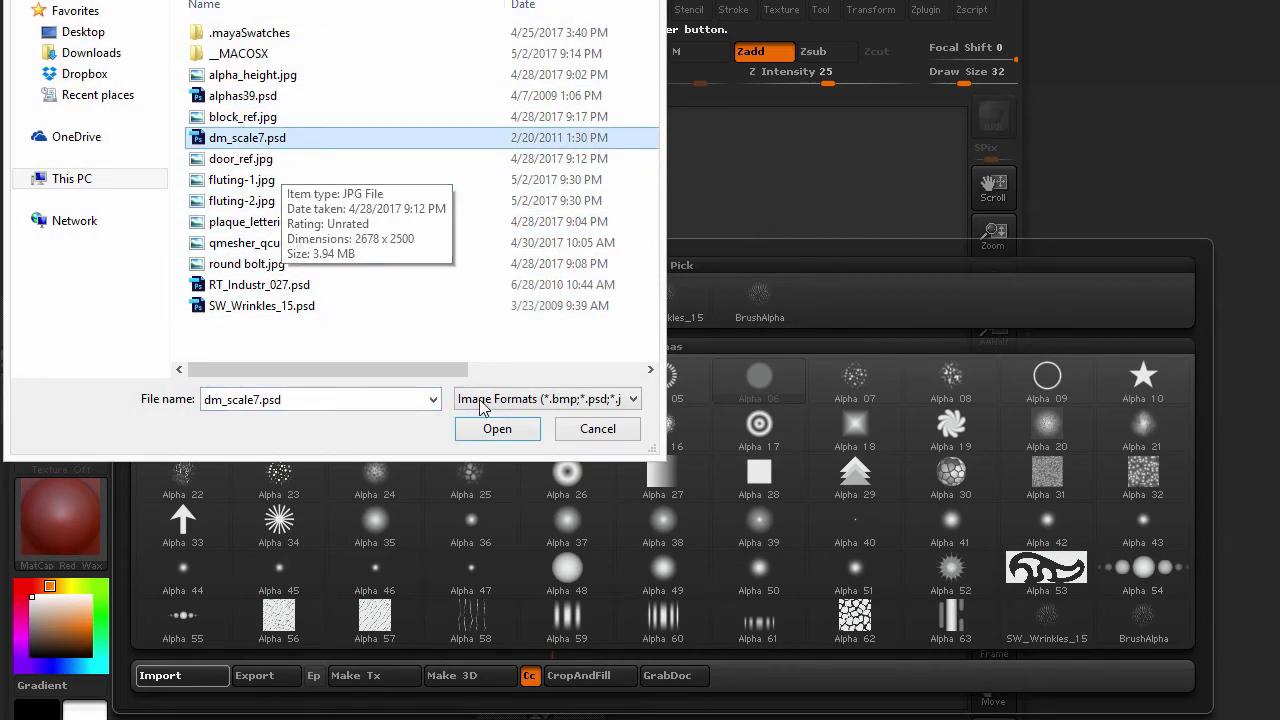
click(489, 429)
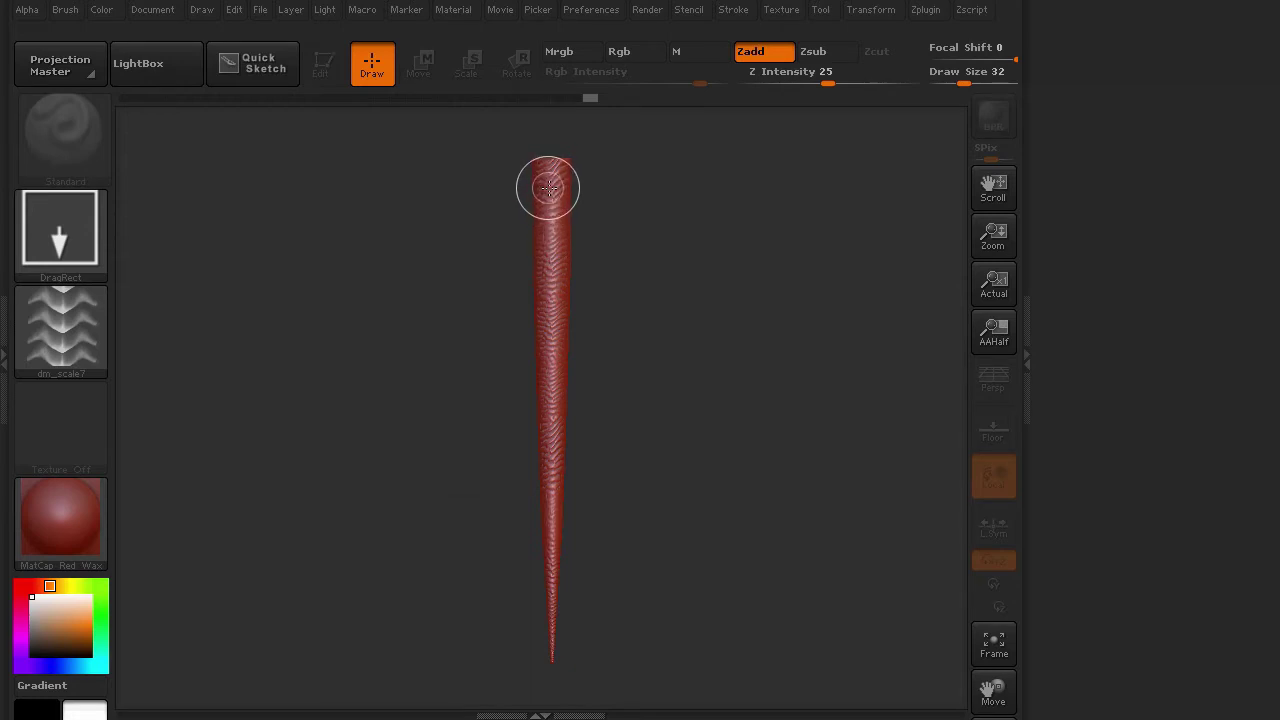
- Stamp the scale alpha in consecutive patches down the tentacle from its wide end to just past the middle
drag(550, 213, 543, 229)
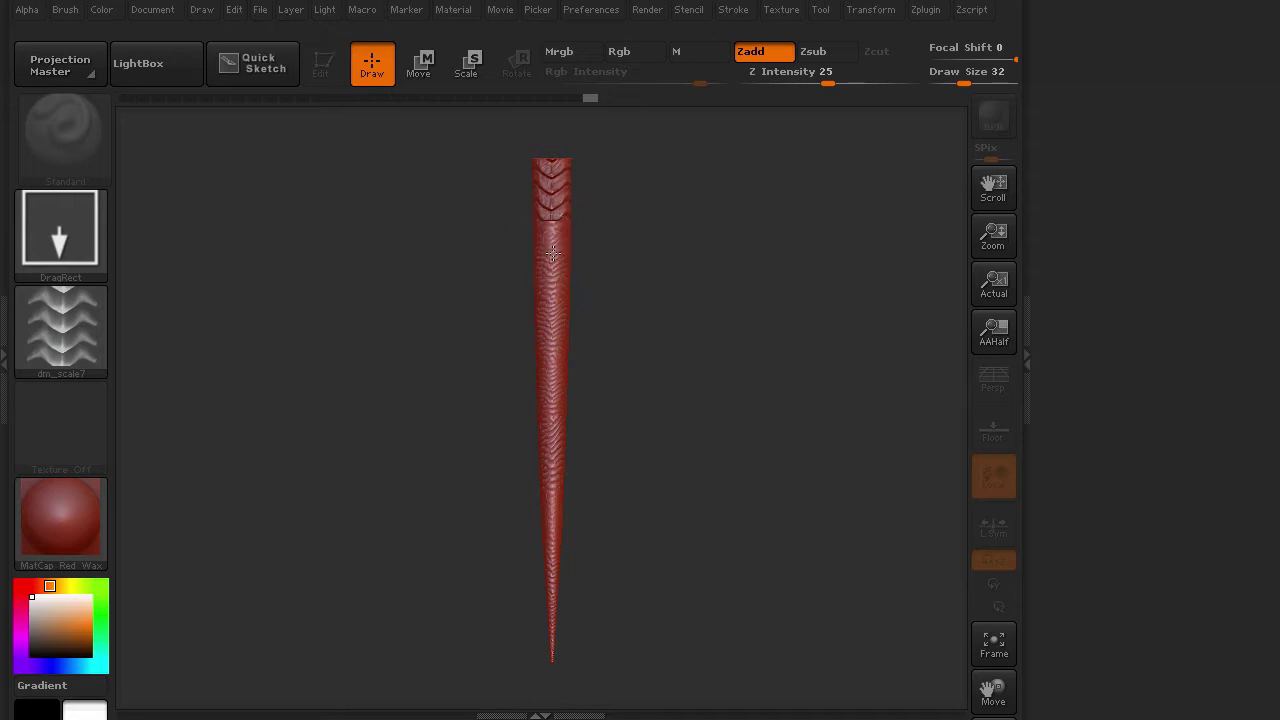
click(546, 256)
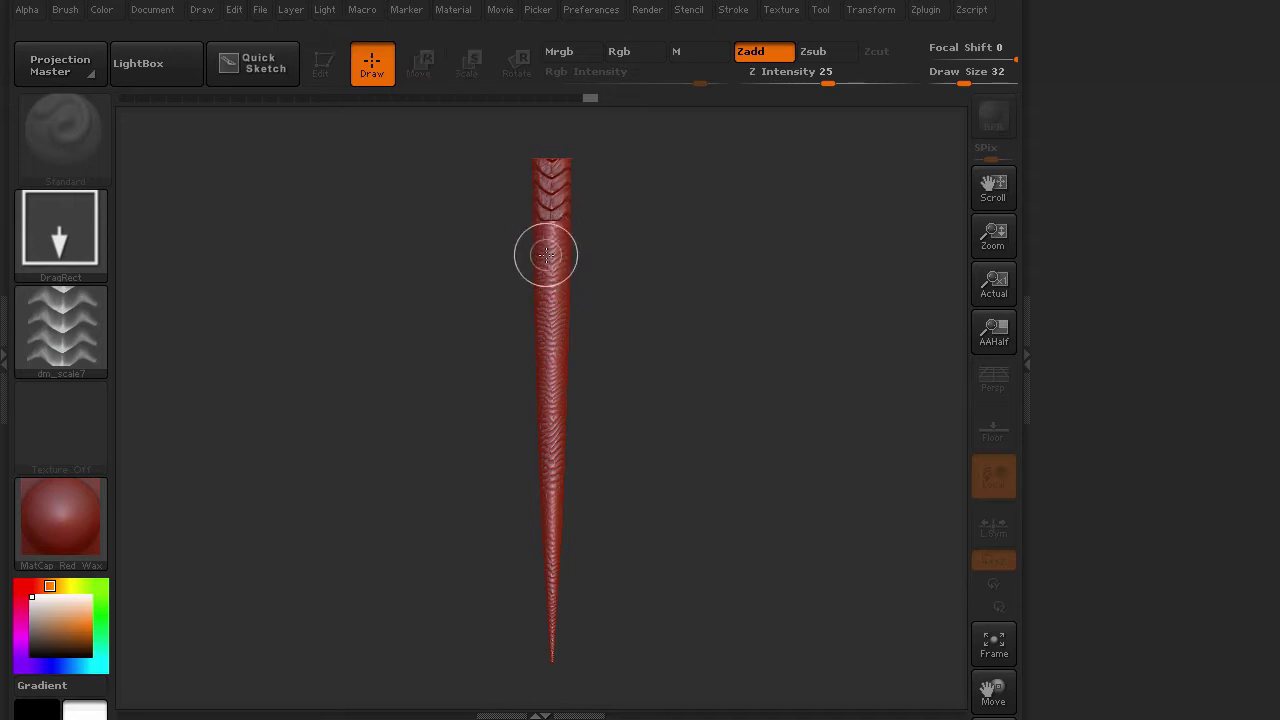
drag(550, 267, 551, 464)
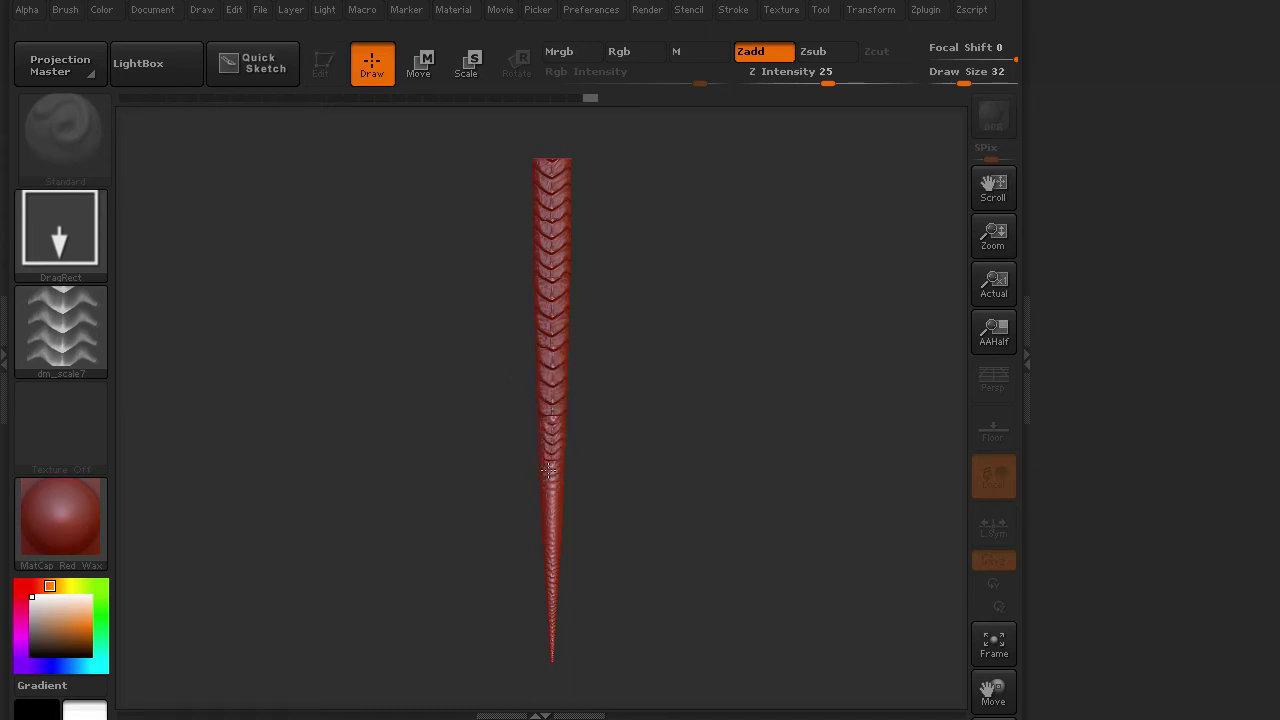
- Redo the scale patch below the middle to fit the existing row, and continue the stamps to the tentacle's tip
key(ctrl+z)
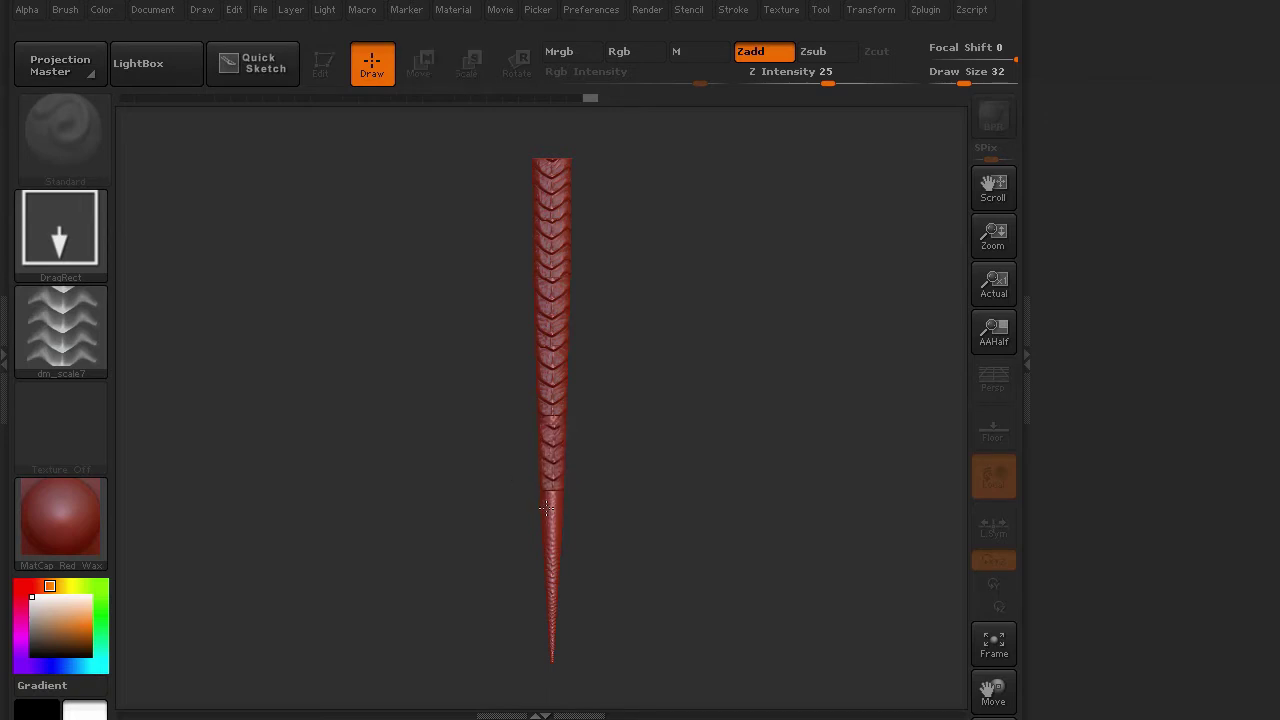
drag(547, 508, 552, 459)
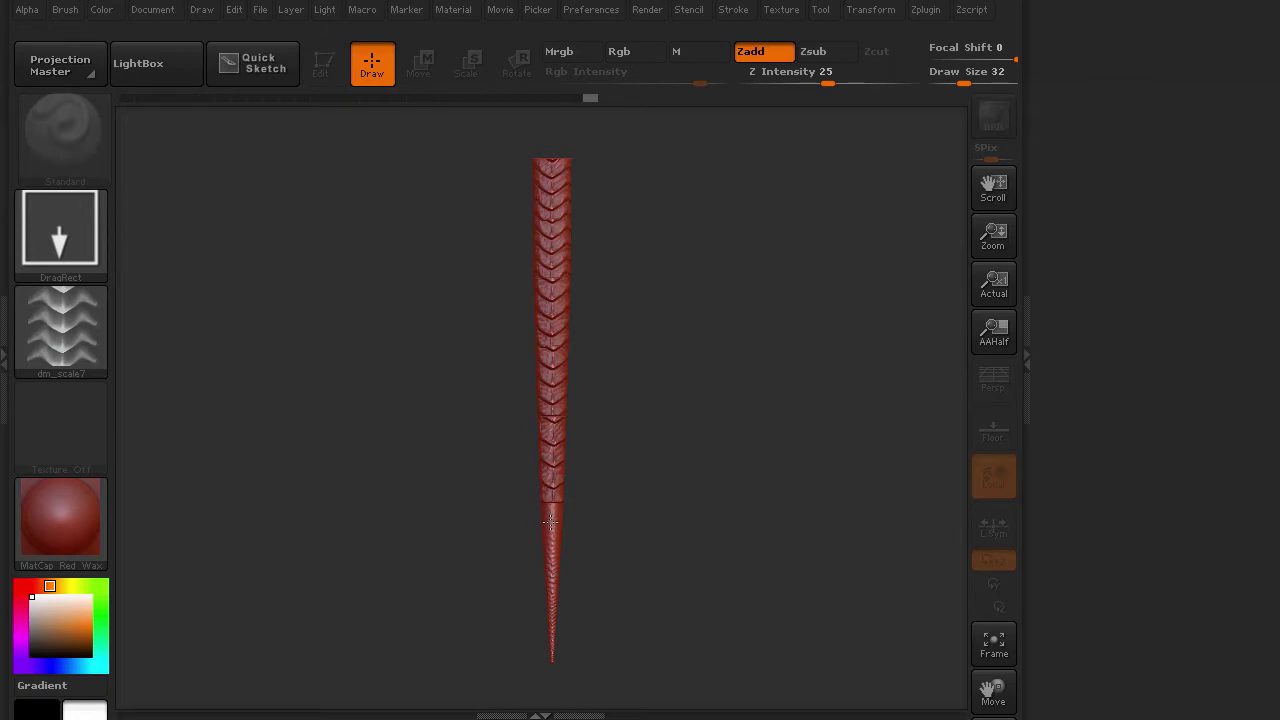
drag(550, 521, 551, 458)
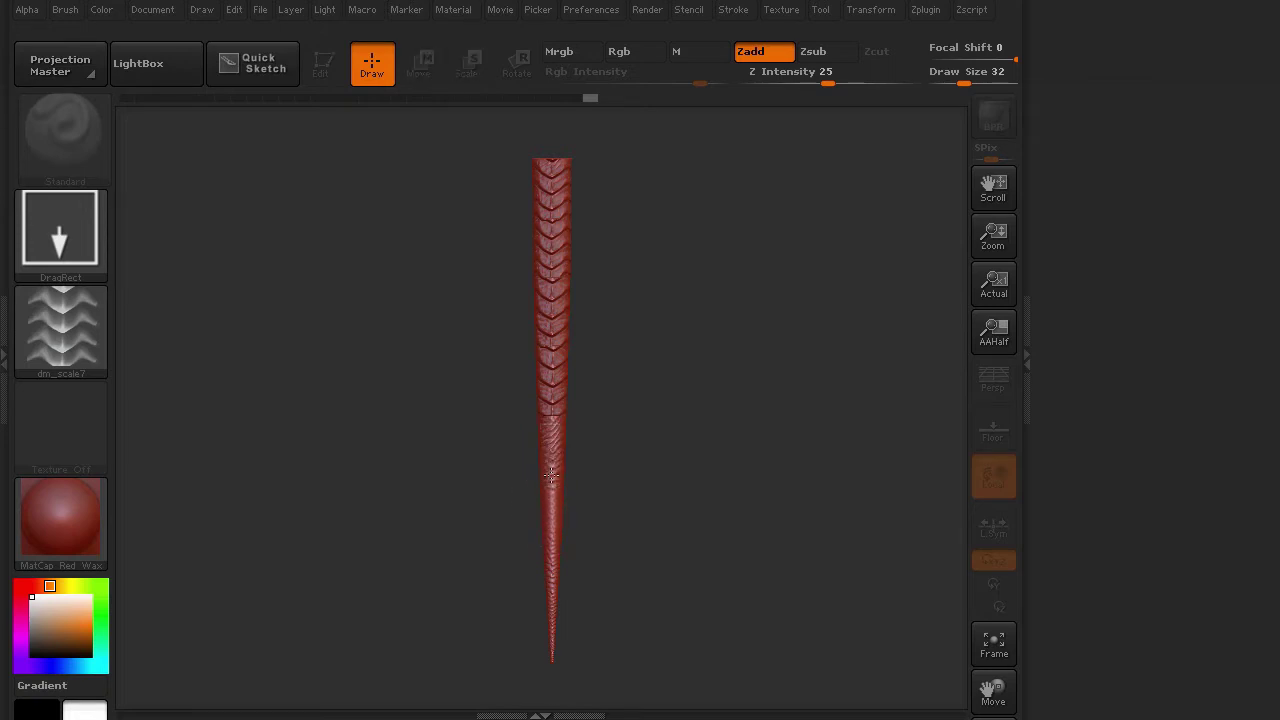
drag(549, 514, 549, 515)
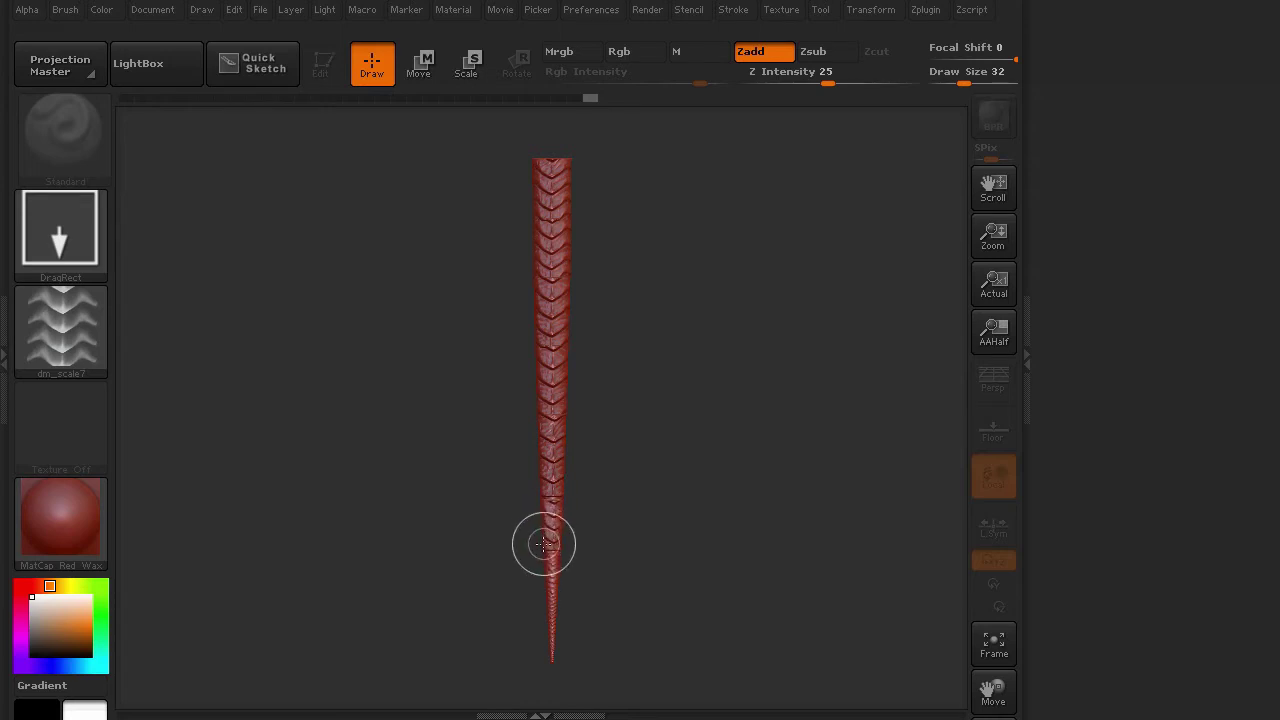
drag(545, 538, 552, 532)
mouse_move(551, 563)
mouse_down()
mouse_move(552, 626)
mouse_move(570, 654)
mouse_up()
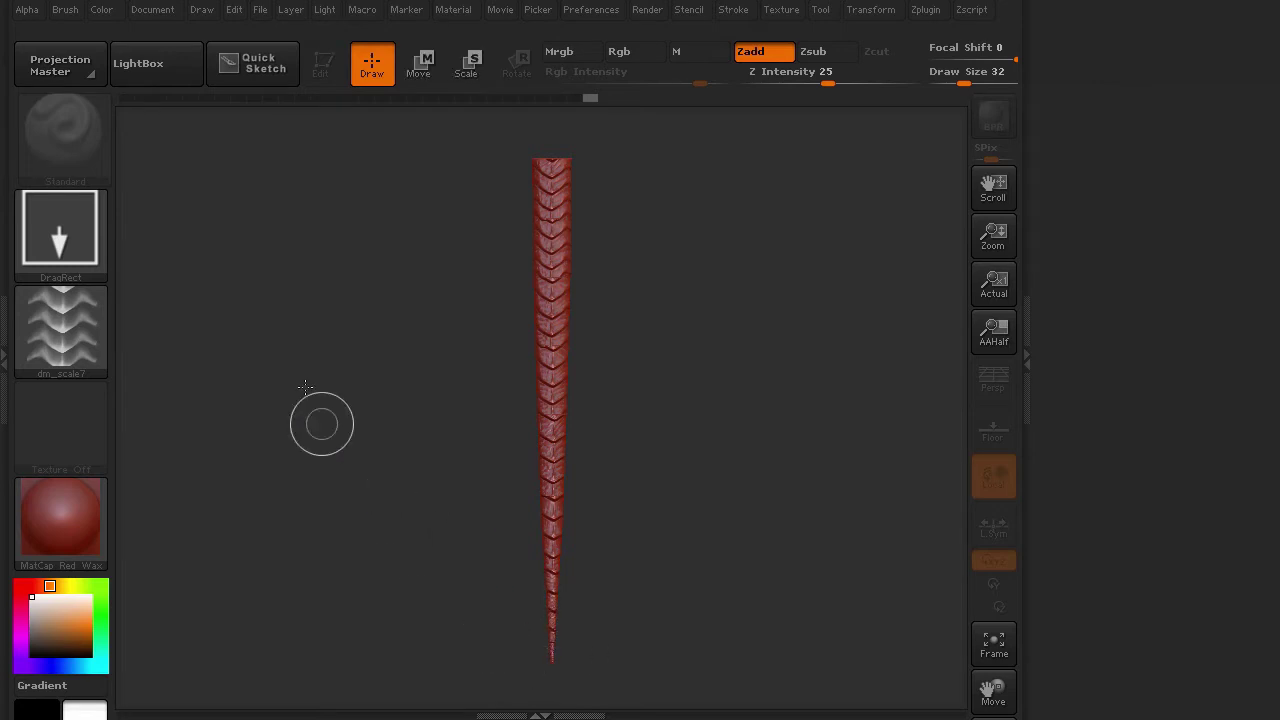
- Pick the stamped tentacle up from Projection Master with Deformation and Normalized on, and examine its scales from the side
click(63, 66)
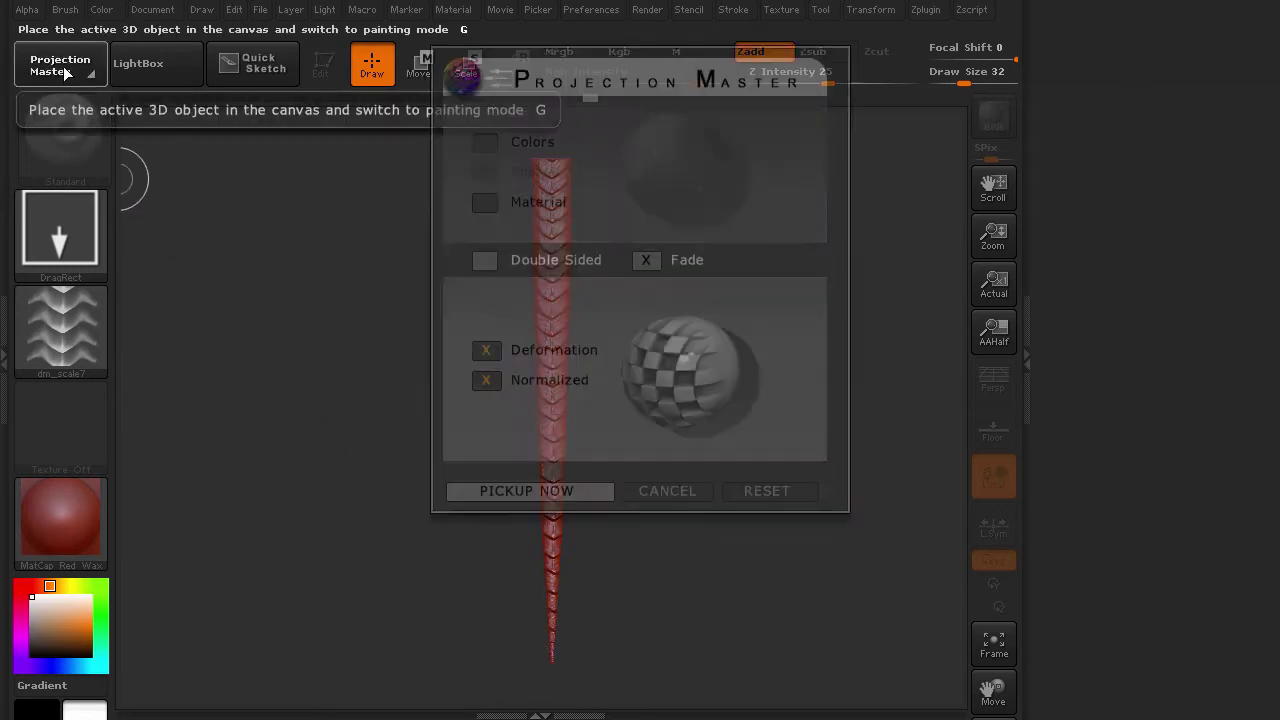
click(525, 490)
drag(375, 505, 421, 422)
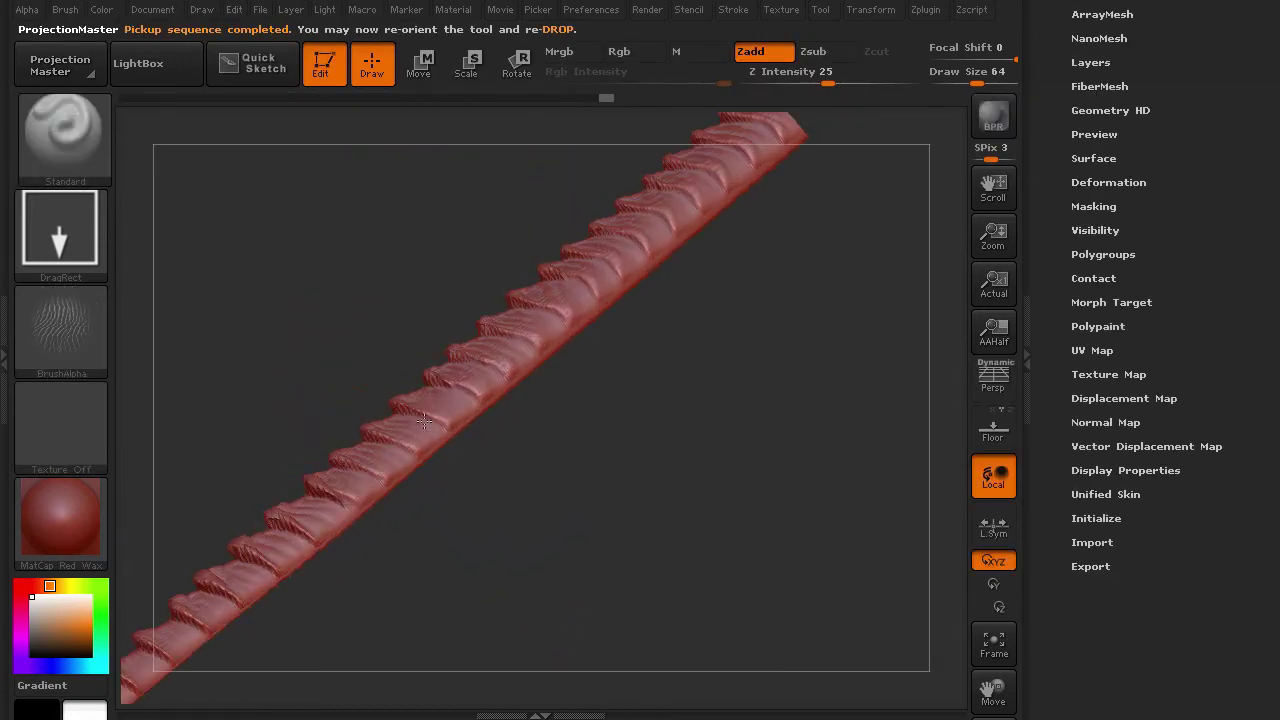
drag(386, 357, 451, 358)
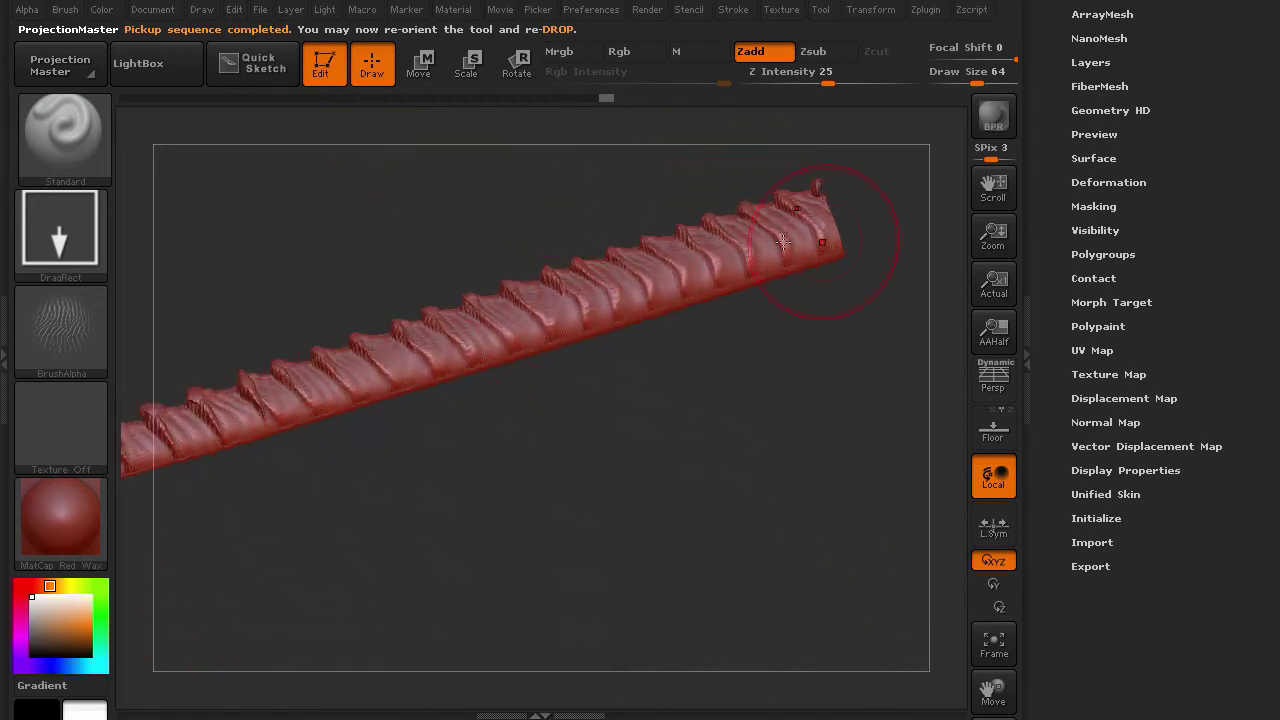
drag(371, 514, 563, 577)
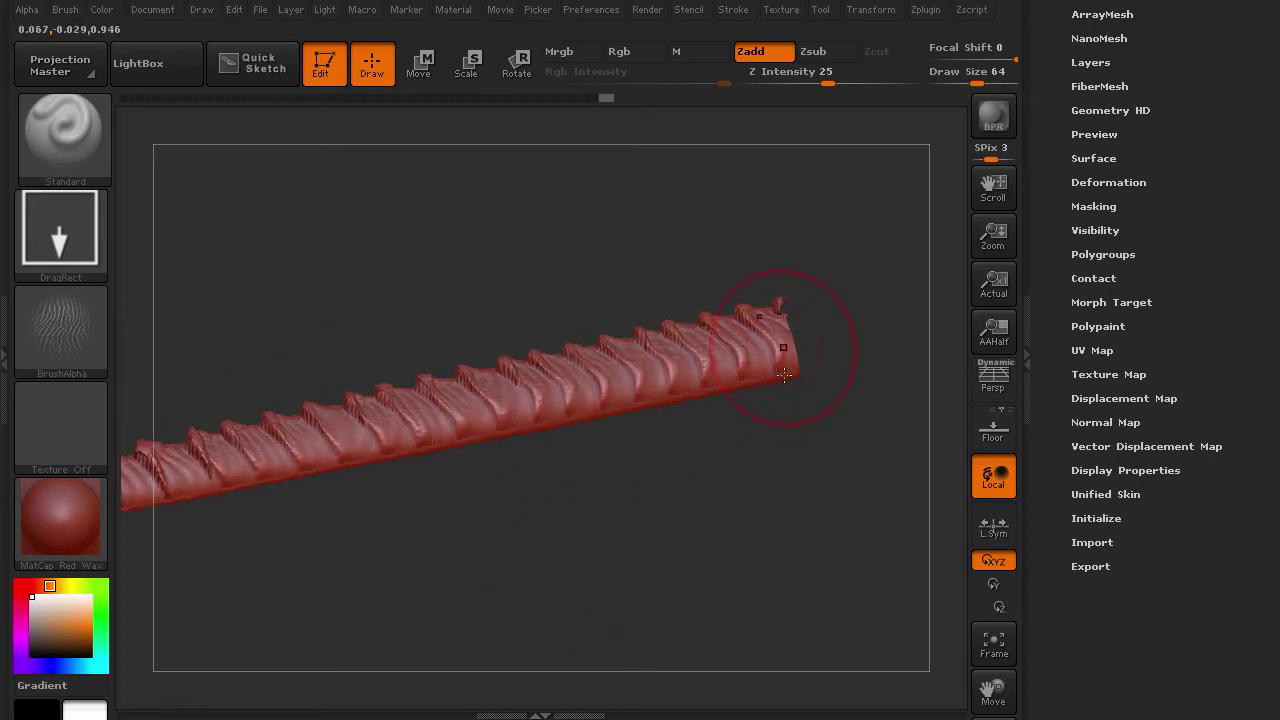
drag(691, 475, 683, 460)
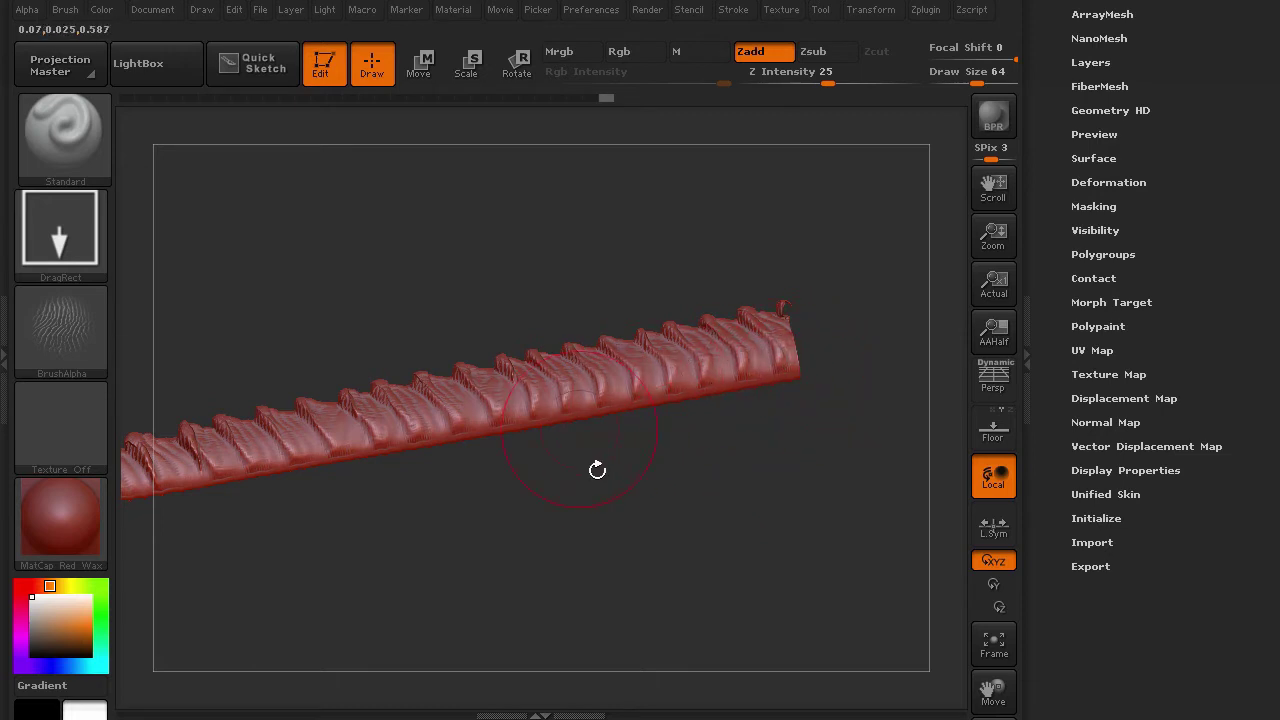
drag(597, 466, 597, 408)
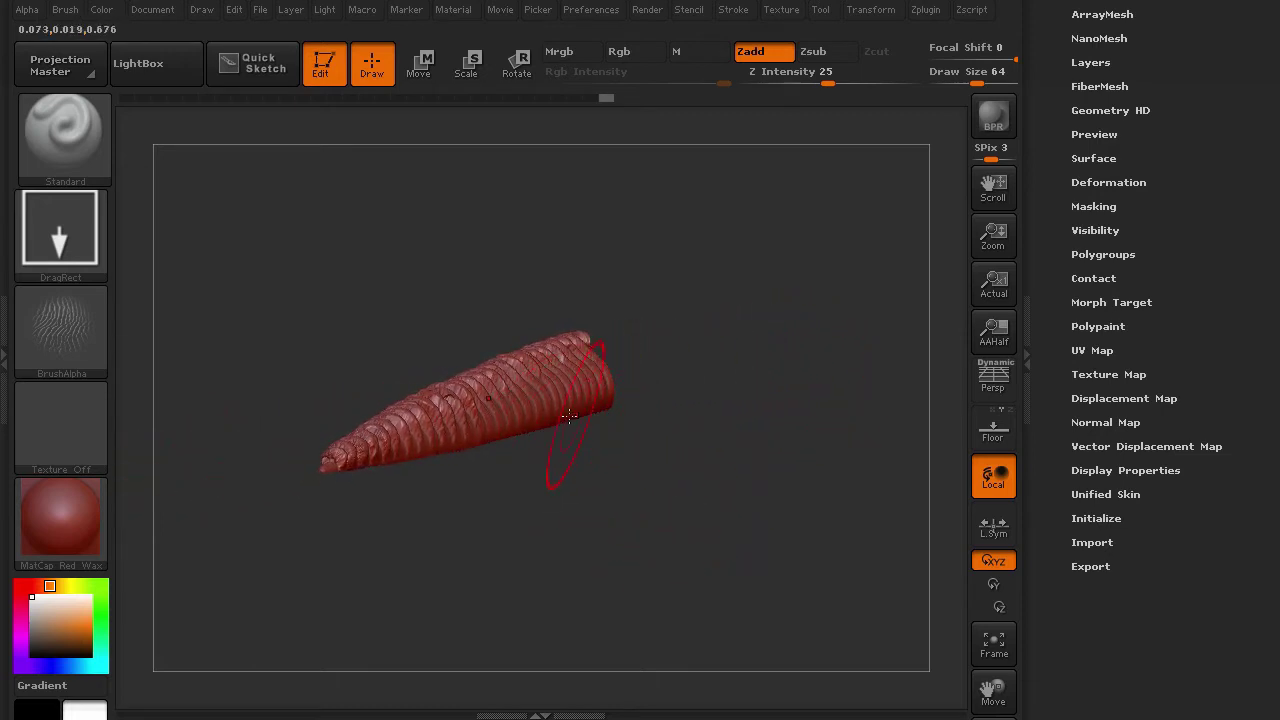
mouse_move(601, 503)
mouse_down()
mouse_move(500, 514)
mouse_move(723, 449)
mouse_move(664, 533)
mouse_move(643, 471)
mouse_up()
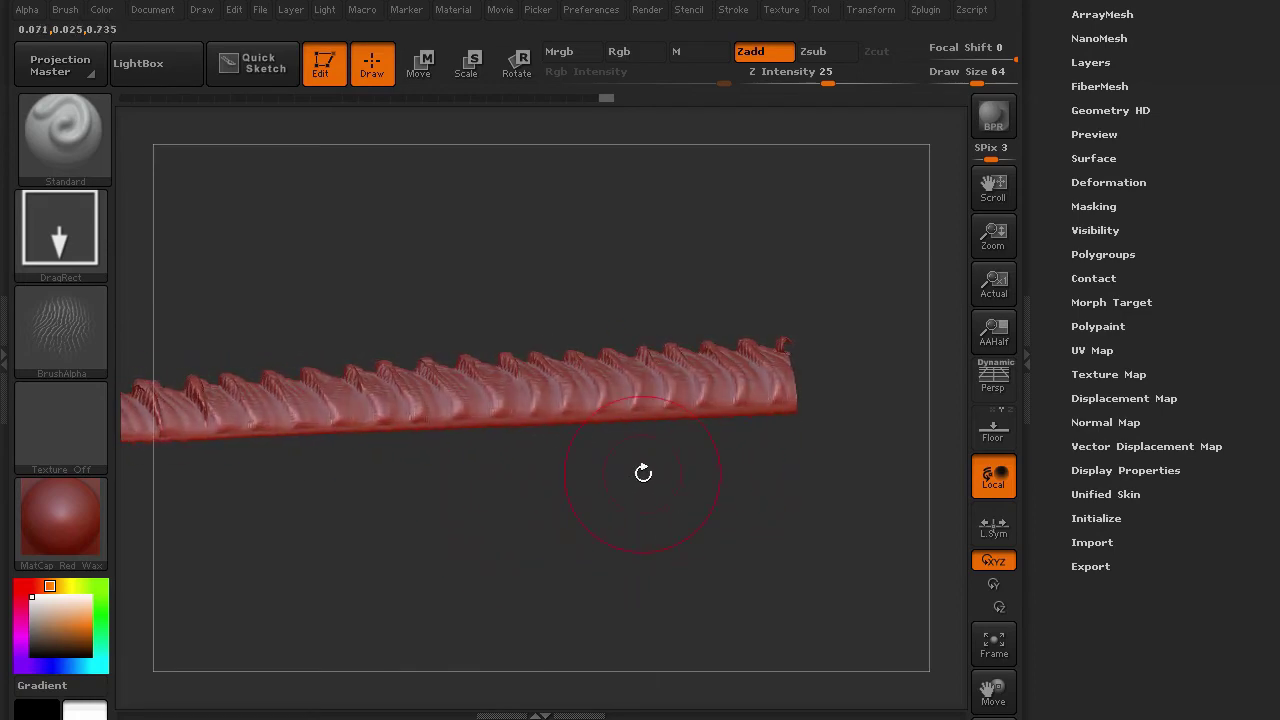
- Give the Standard brush a FreeHand stroke and turn its alpha off
click(67, 143)
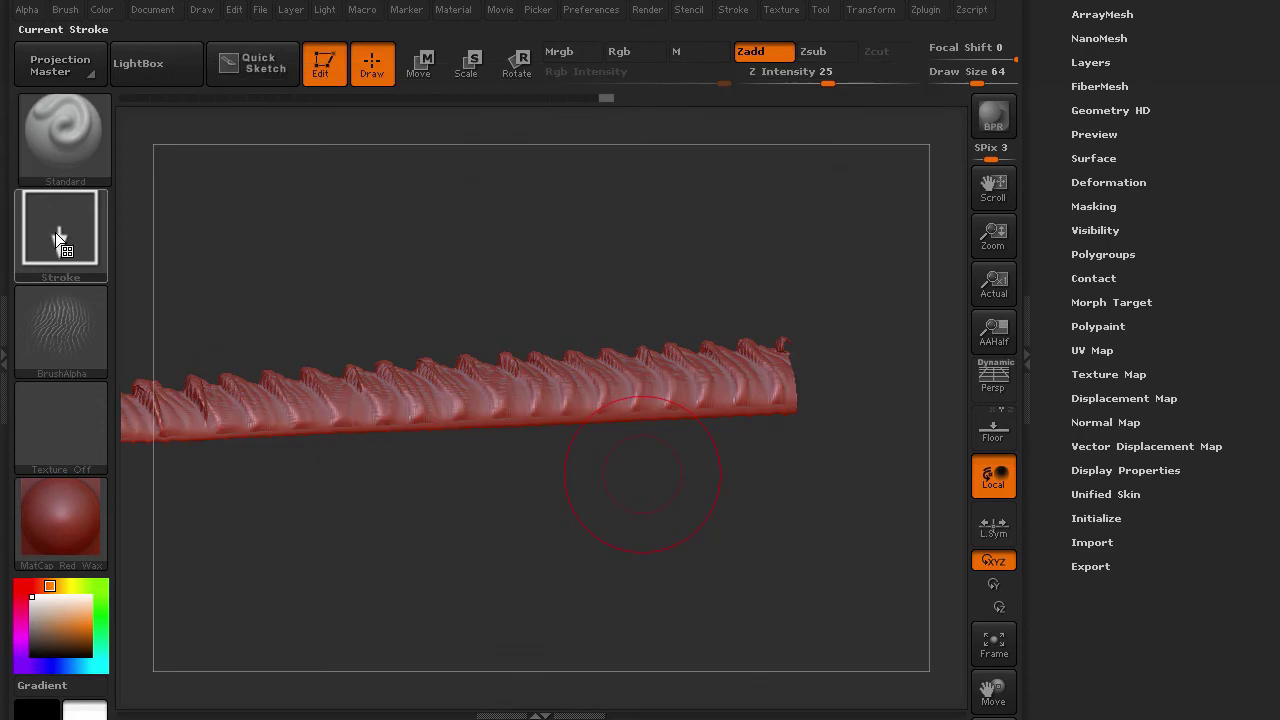
click(60, 230)
click(372, 248)
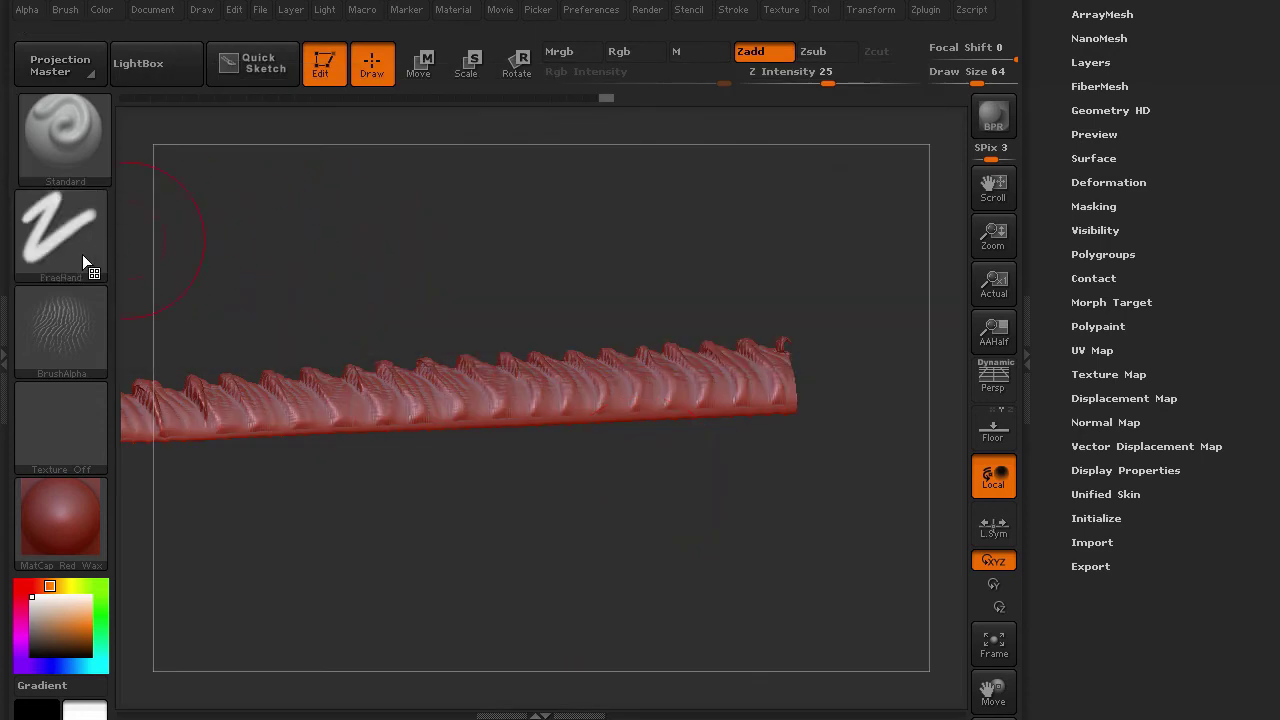
click(63, 320)
click(160, 315)
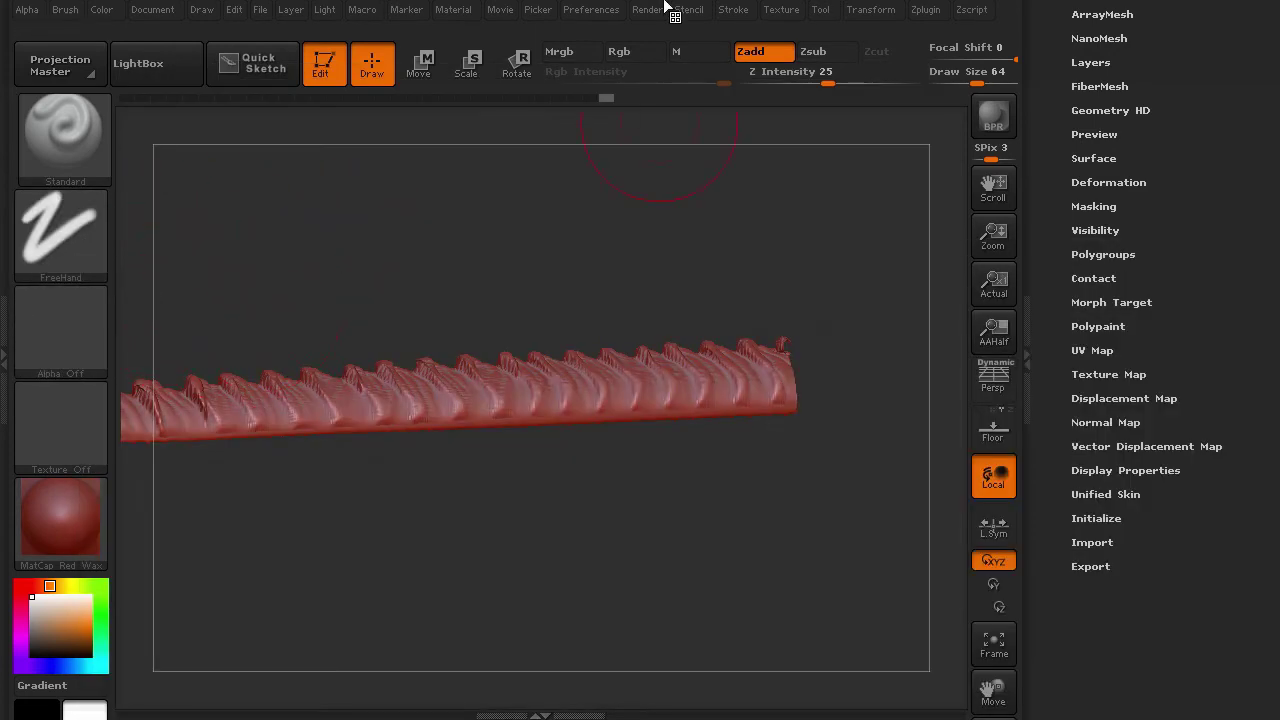
- Set the stroke's Mouse Avg to 15 and check the Lazy Mouse settings
click(742, 12)
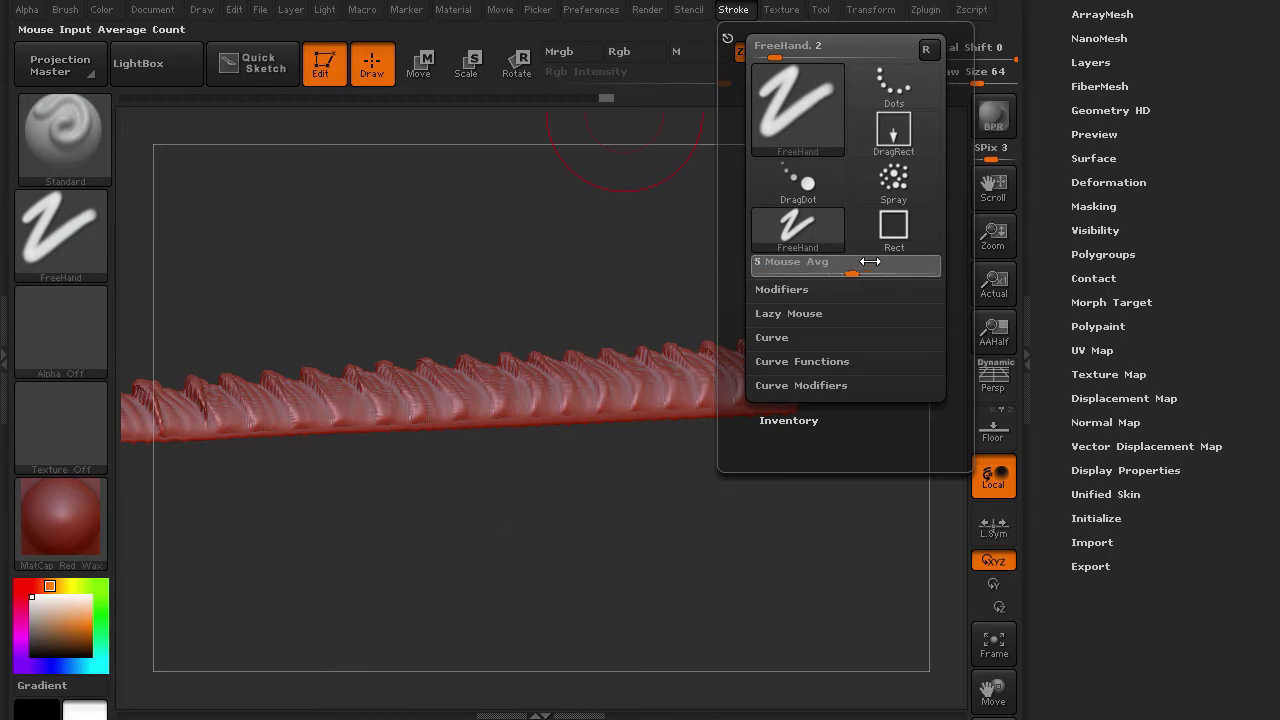
drag(869, 261, 945, 261)
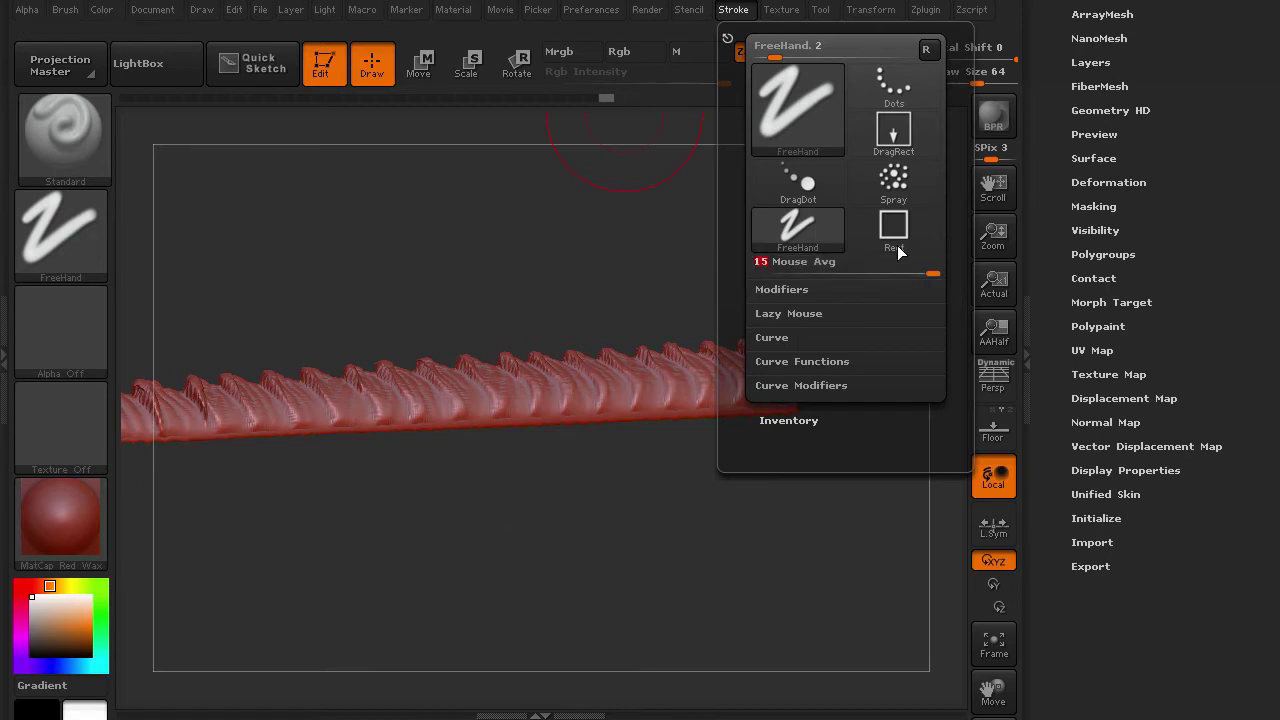
click(772, 313)
click(784, 314)
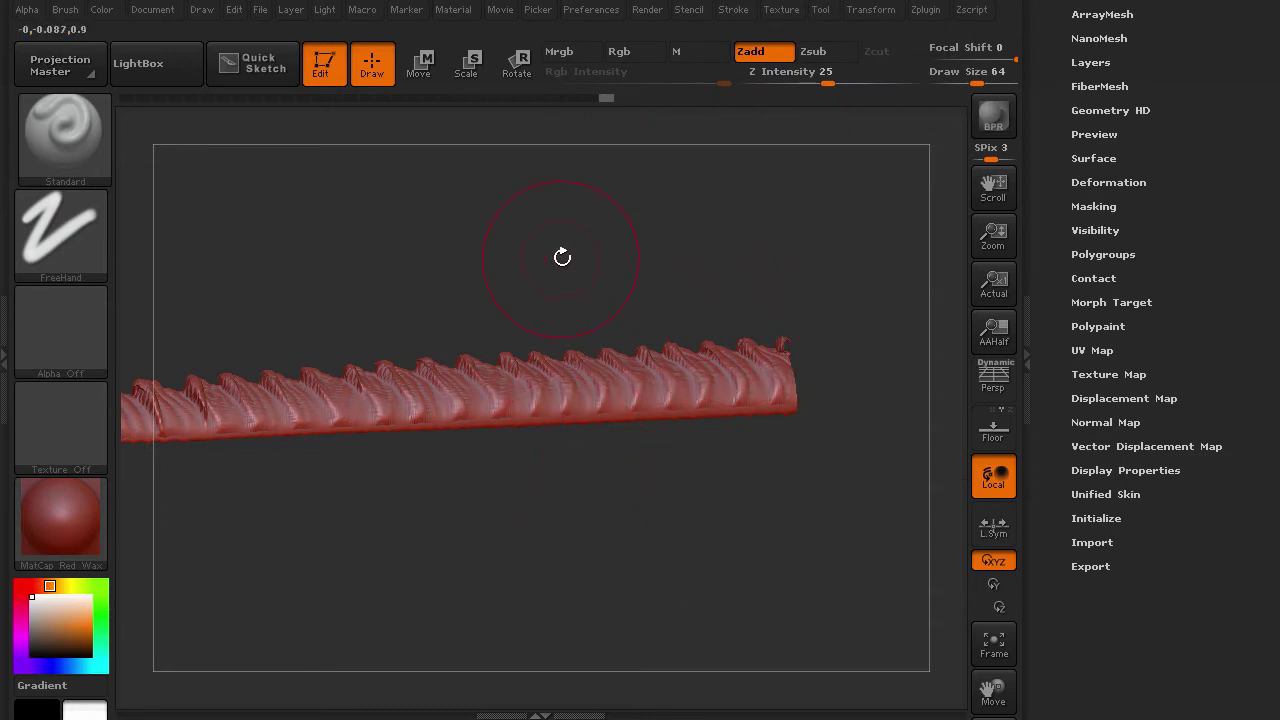
- Reduce the draw size to 10 and sculpt raised scale edges down the tentacle's side at its thick end
alt+drag(563, 257, 500, 482)
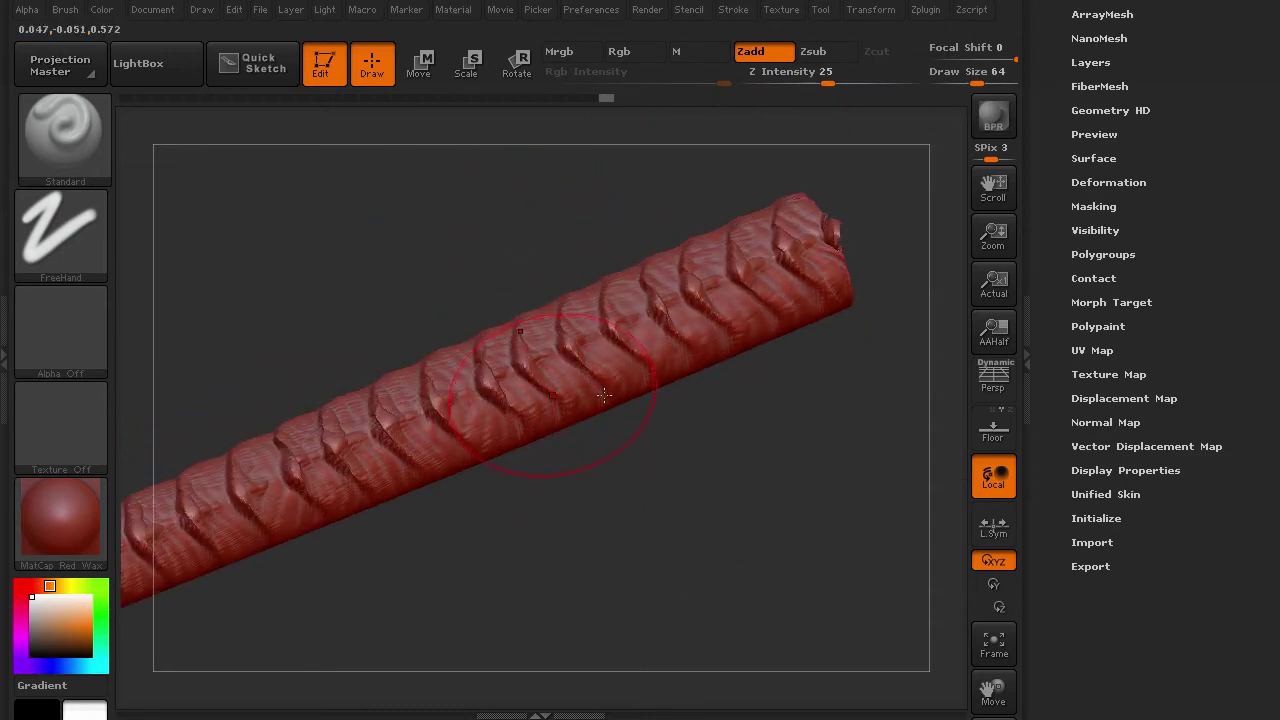
drag(605, 521, 572, 322)
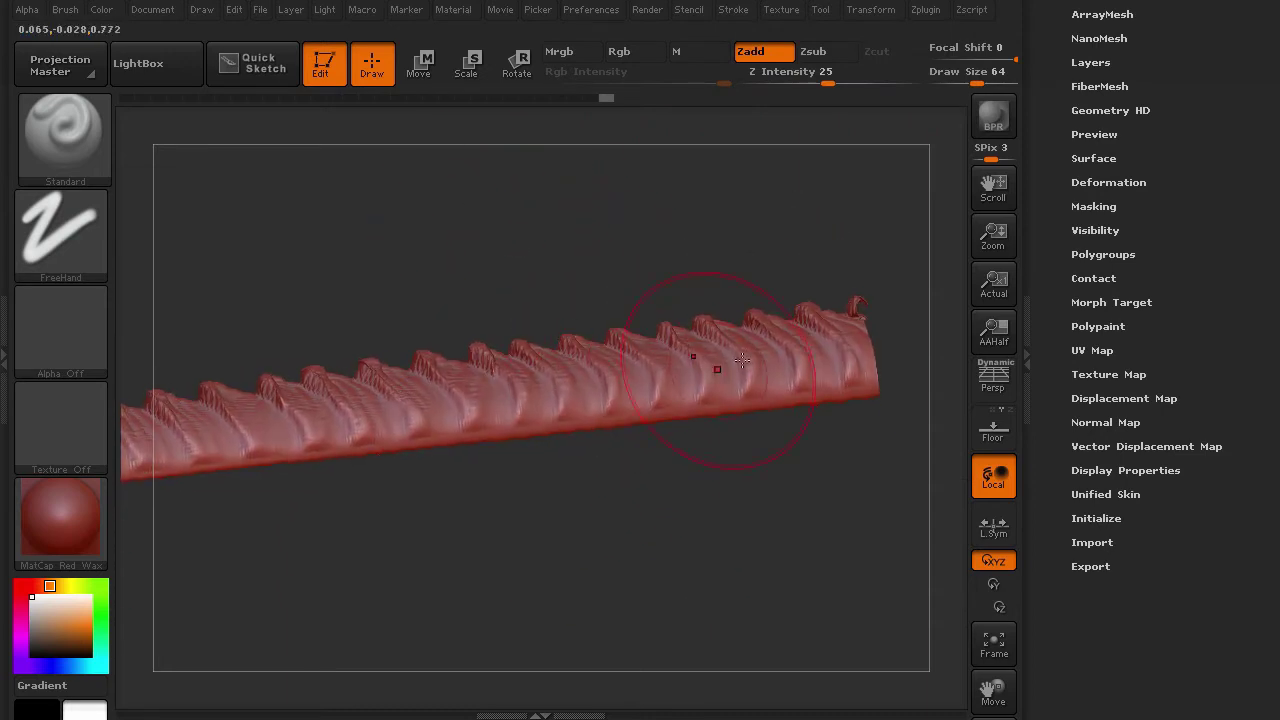
key(bracketleft)
key(bracketleft)
key(bracketleft)
key(bracketleft)
key(bracketleft)
key(bracketleft)
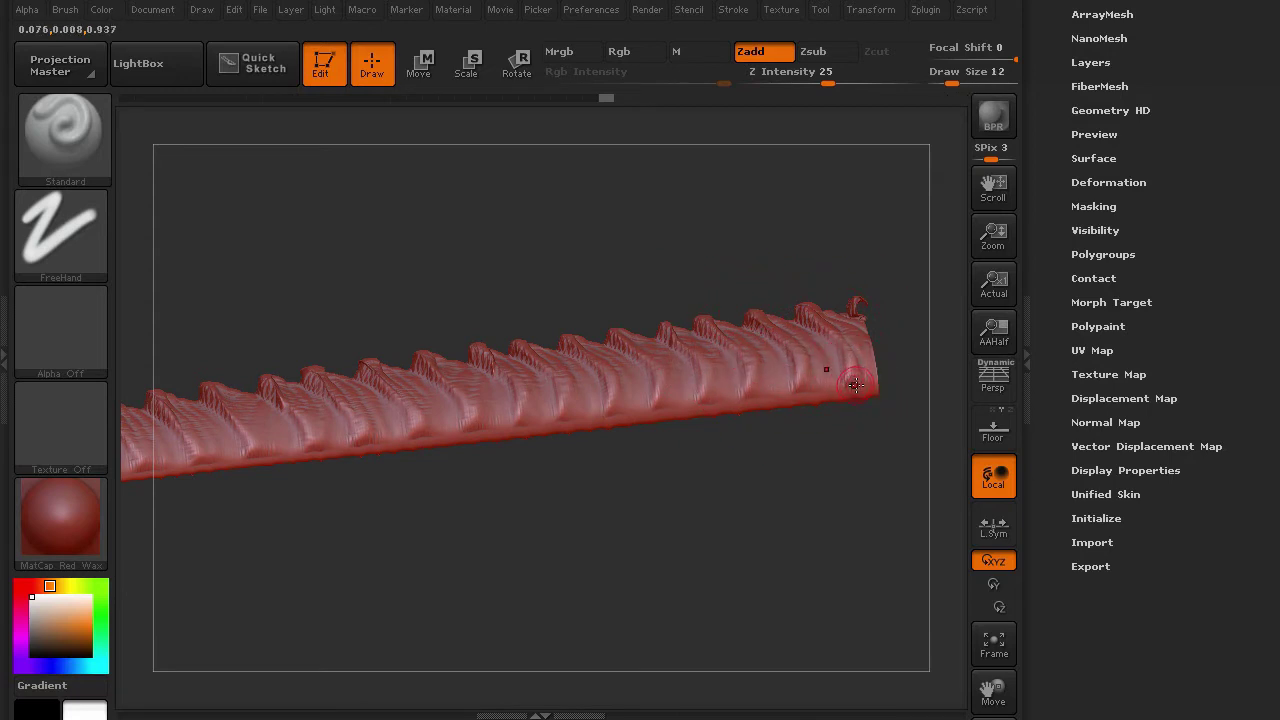
drag(853, 390, 838, 335)
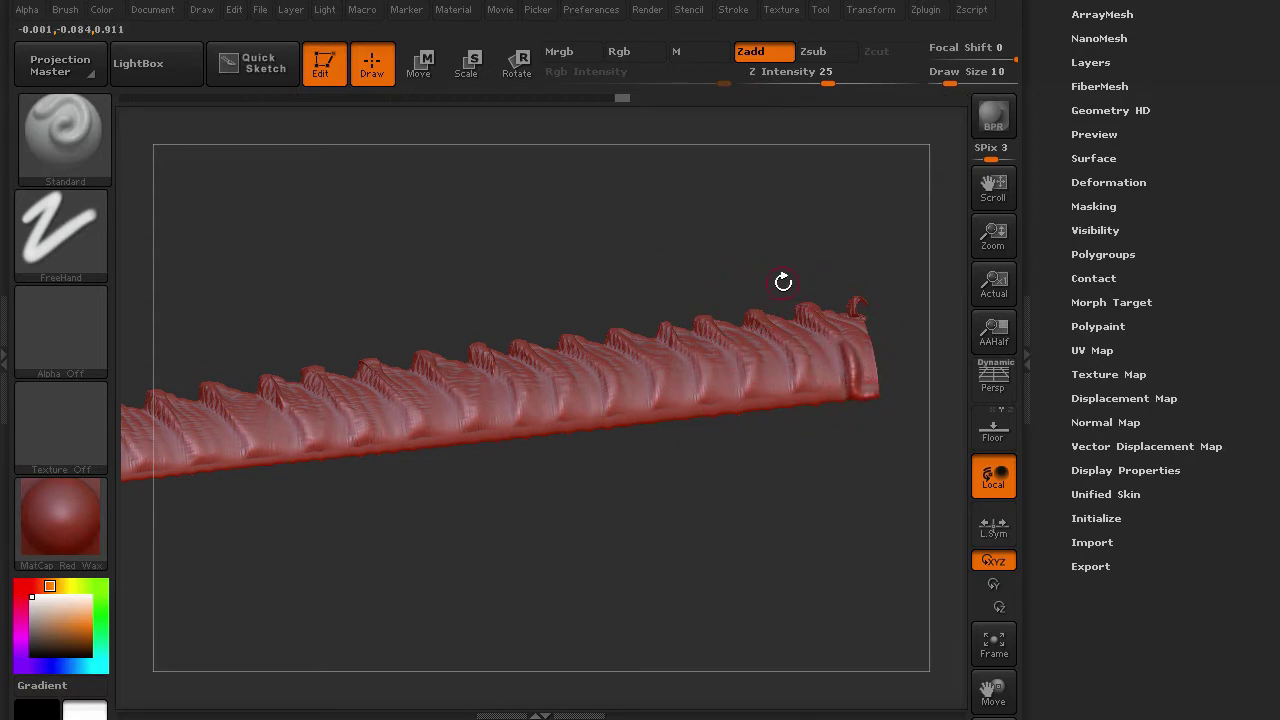
drag(837, 393, 812, 382)
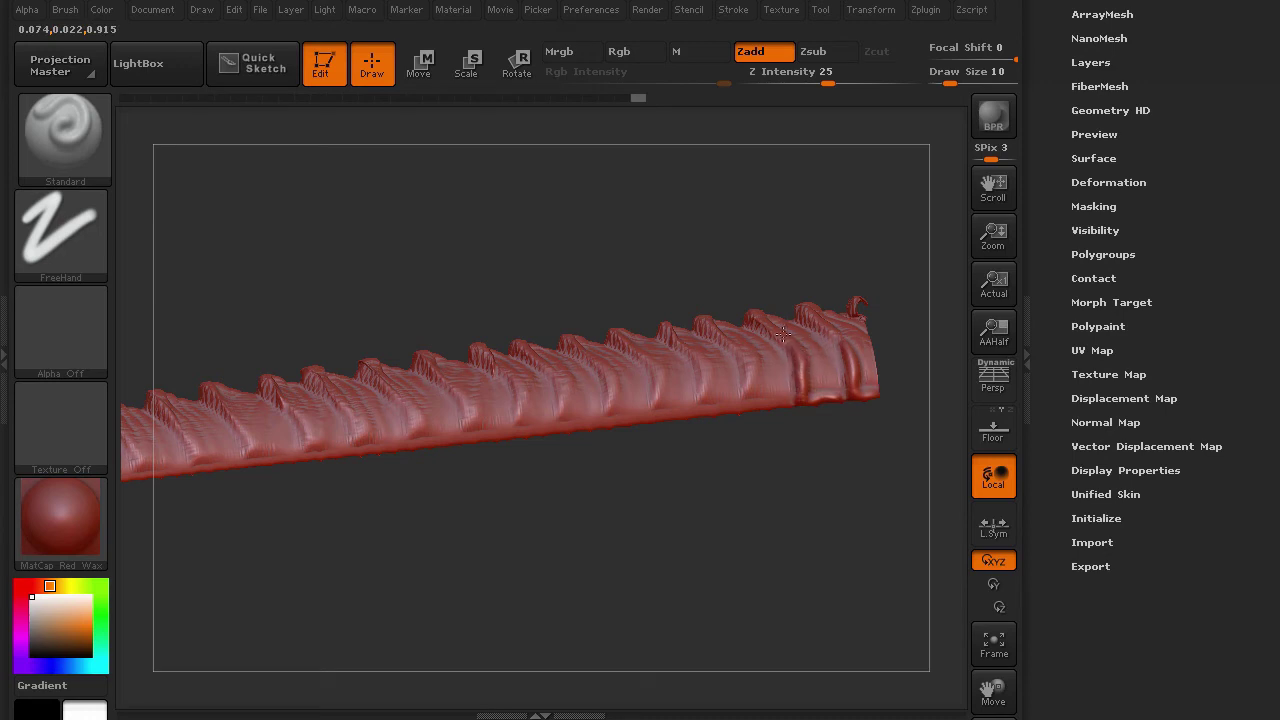
mouse_move(618, 192)
mouse_down()
mouse_move(609, 251)
mouse_move(649, 268)
mouse_up()
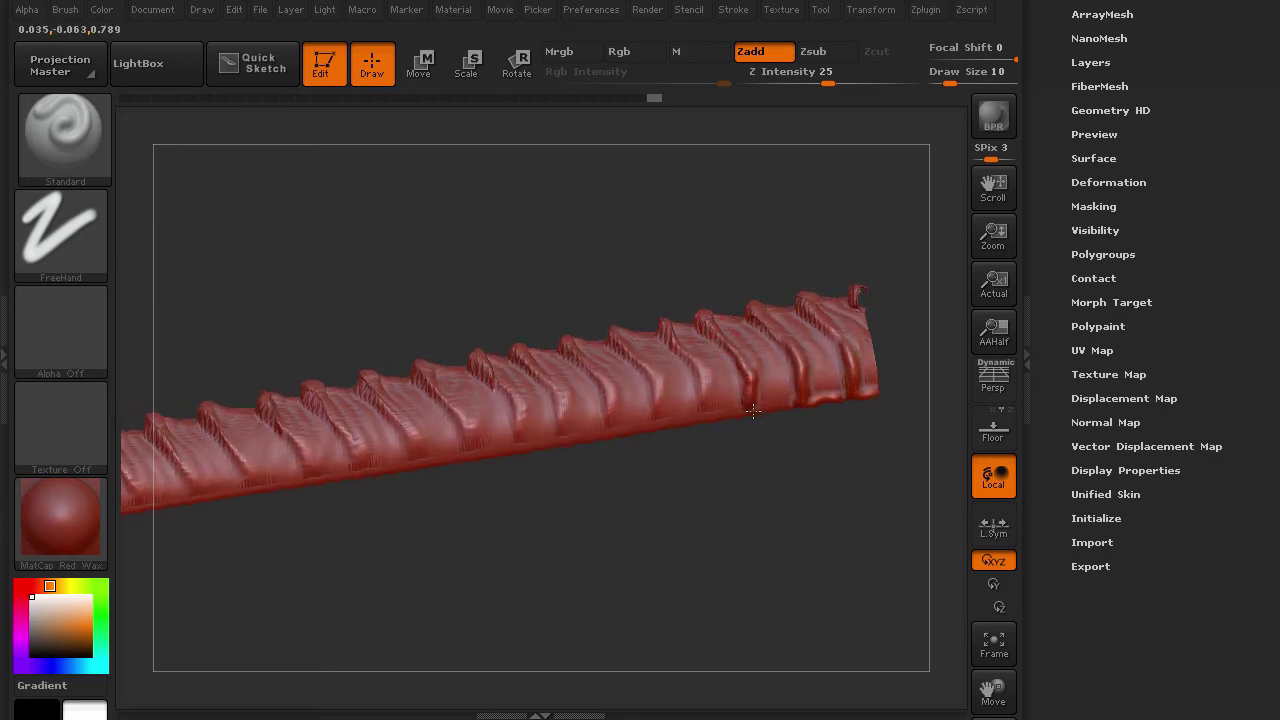
- Continue the raised scale edges along the tentacle's side from the thick end toward the middle, joining them at the lower border
mouse_move(787, 407)
mouse_down()
mouse_move(797, 402)
mouse_move(744, 409)
mouse_up()
drag(646, 364, 660, 401)
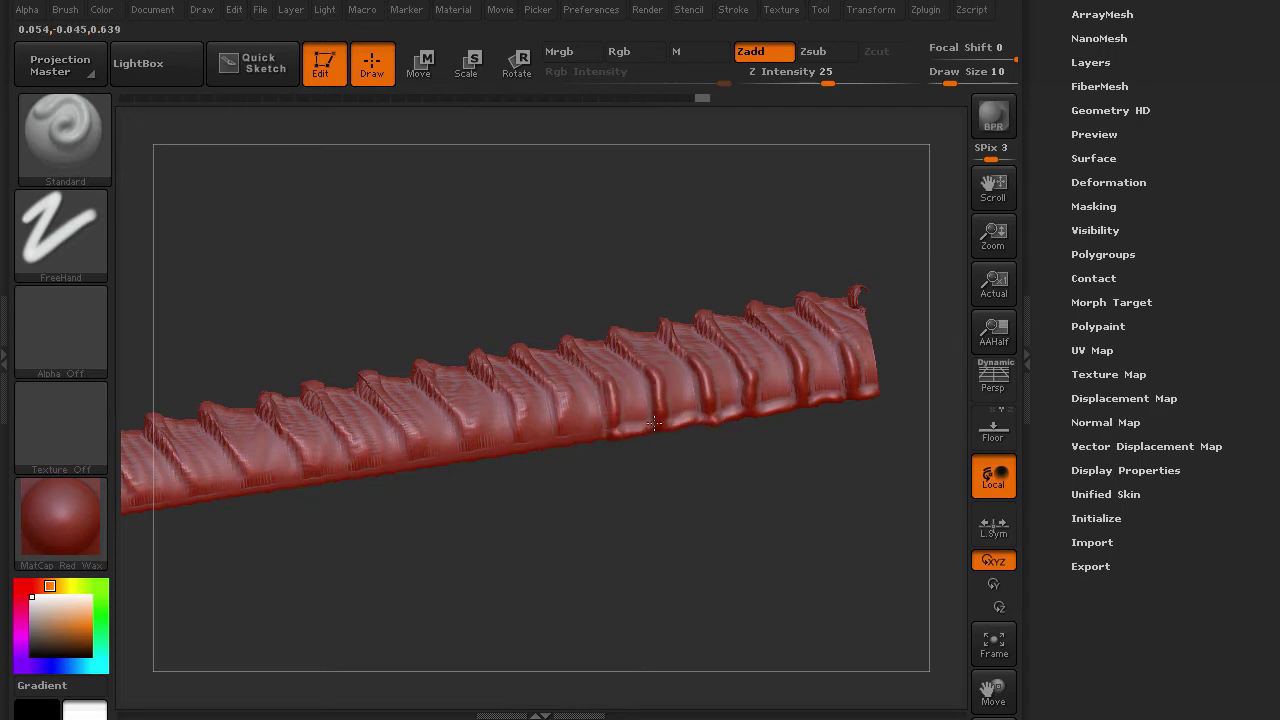
drag(566, 427, 548, 378)
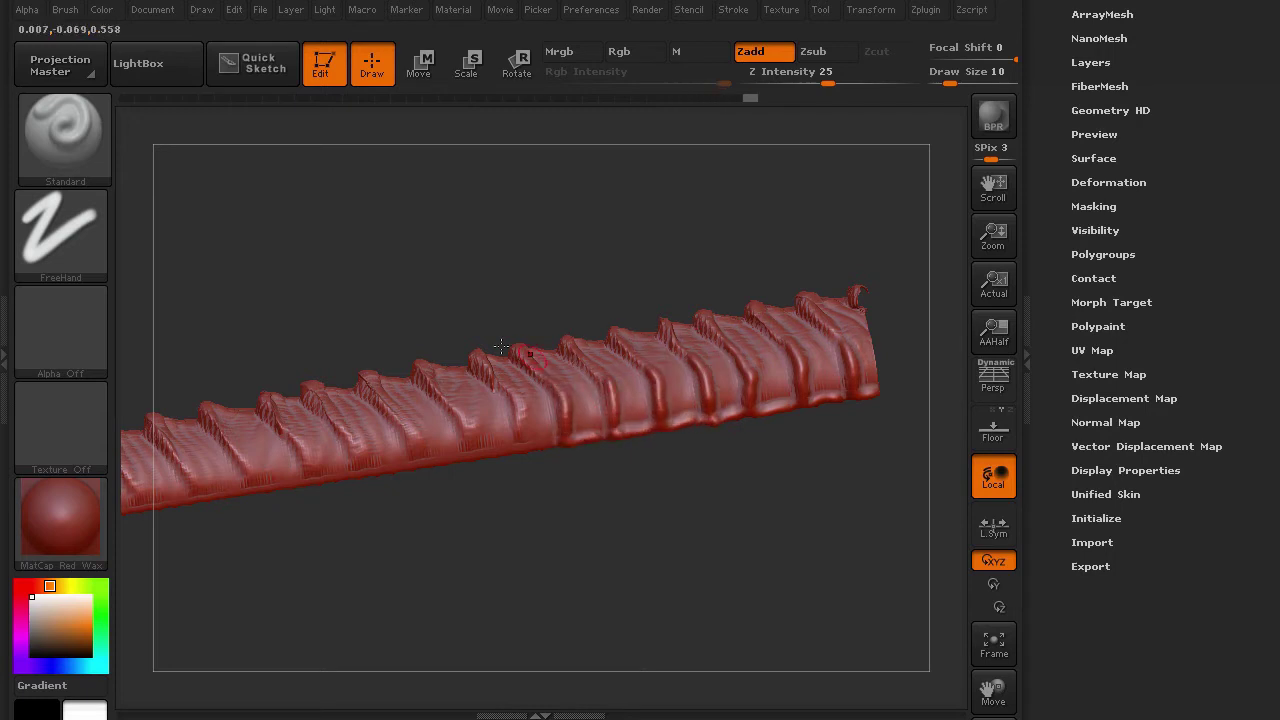
drag(522, 435, 516, 392)
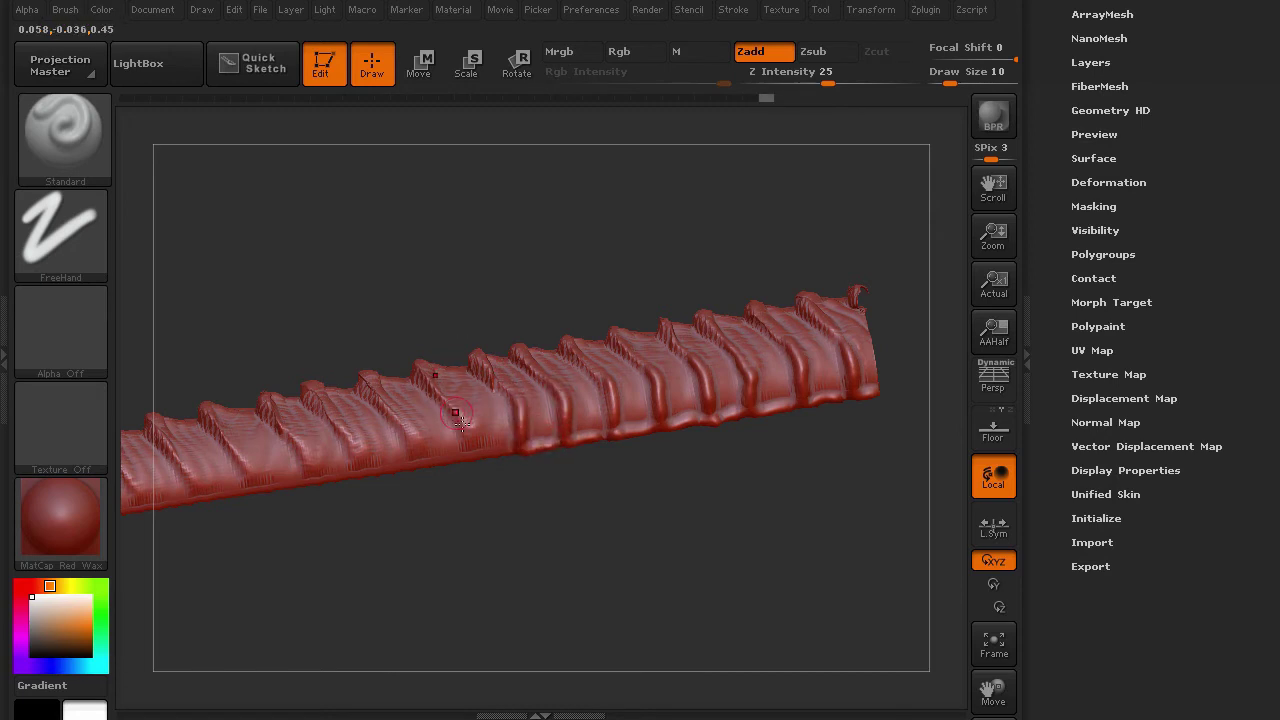
drag(481, 458, 494, 410)
drag(464, 460, 471, 458)
drag(343, 422, 359, 454)
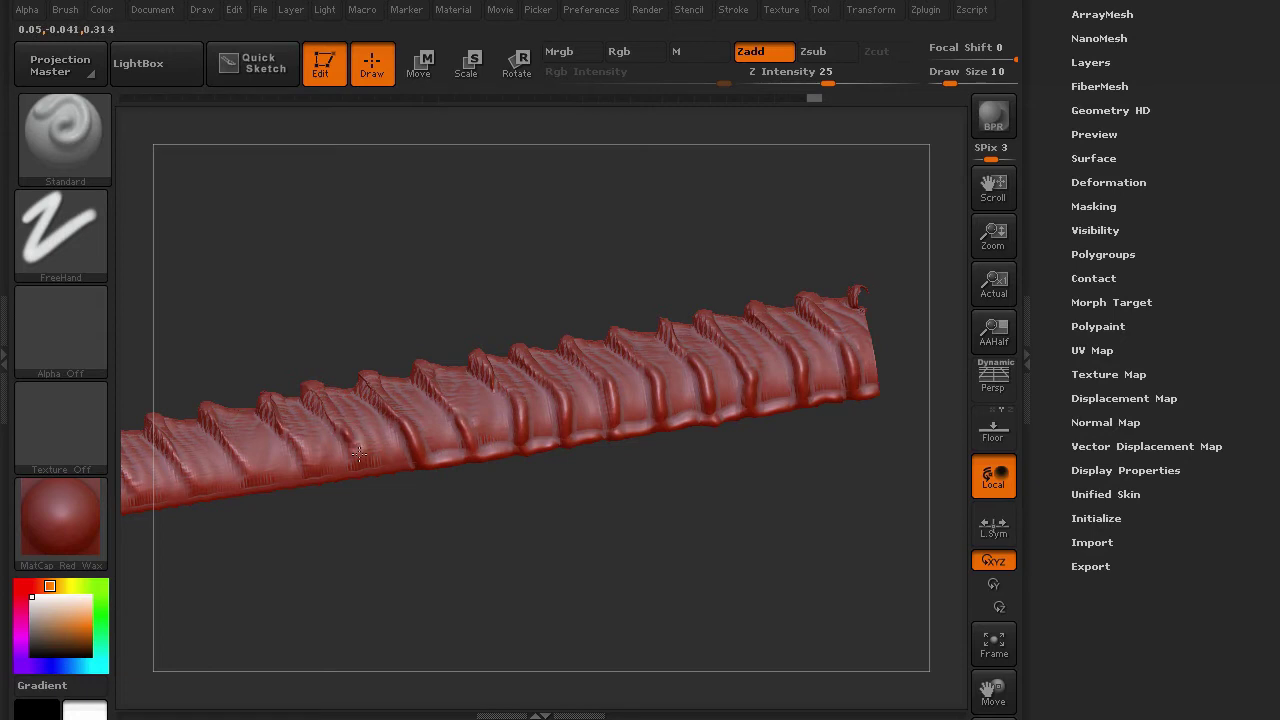
mouse_move(292, 428)
mouse_down()
mouse_move(311, 477)
mouse_move(353, 472)
mouse_up()
- Extend the raised edges over the side scales in the tentacle's middle section, curving each stroke into the lower border
mouse_move(246, 609)
mouse_down()
mouse_move(674, 489)
mouse_move(651, 403)
mouse_up()
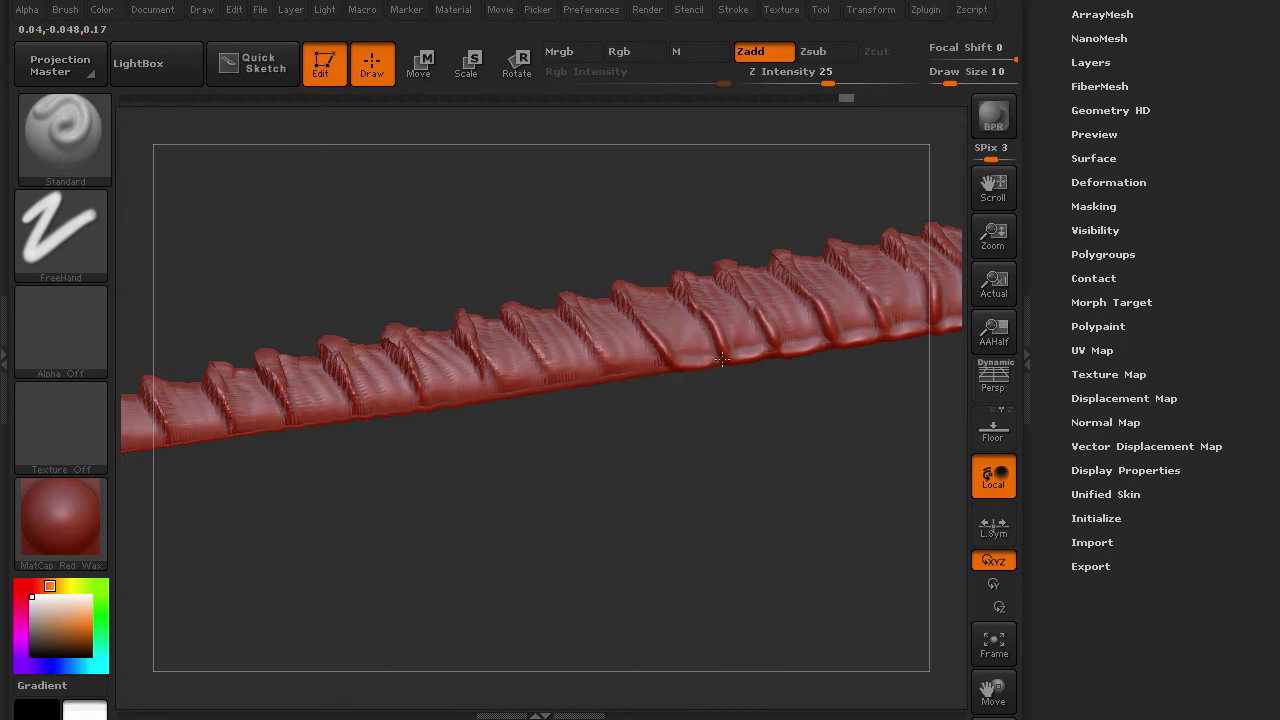
drag(722, 359, 726, 360)
mouse_move(591, 328)
mouse_down()
mouse_move(614, 370)
mouse_move(662, 369)
mouse_up()
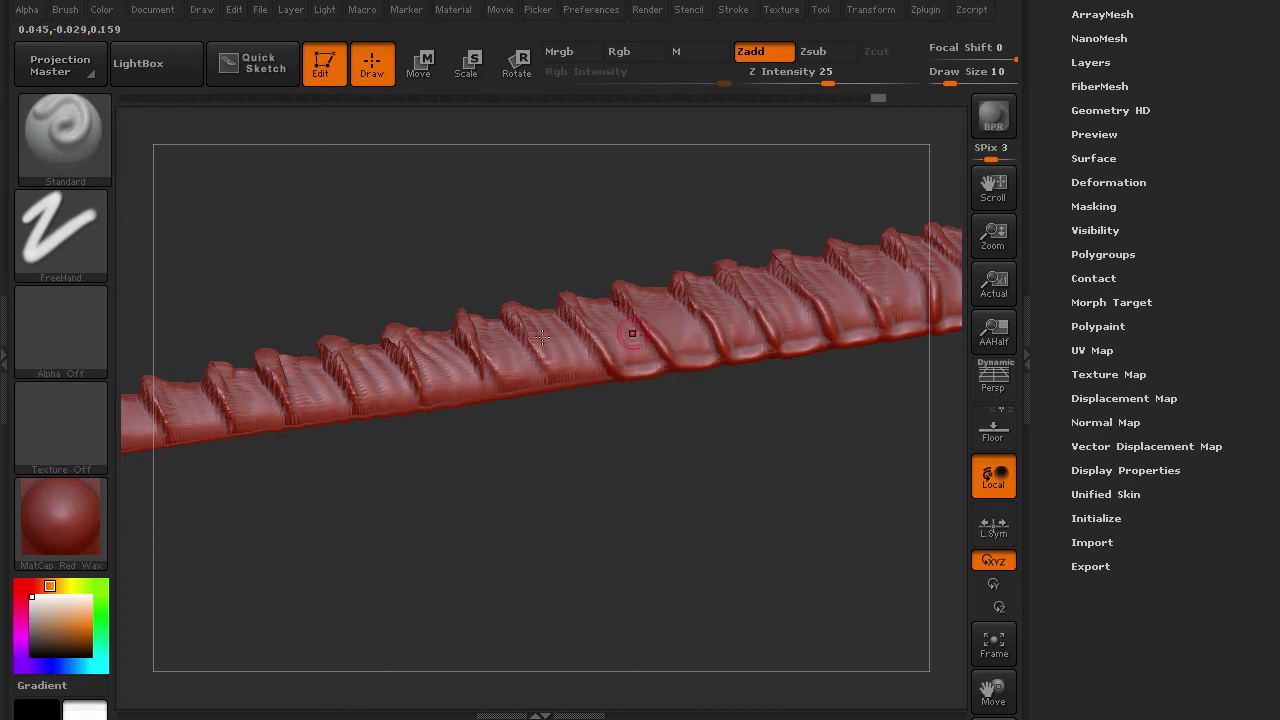
drag(537, 346, 590, 372)
drag(469, 326, 483, 350)
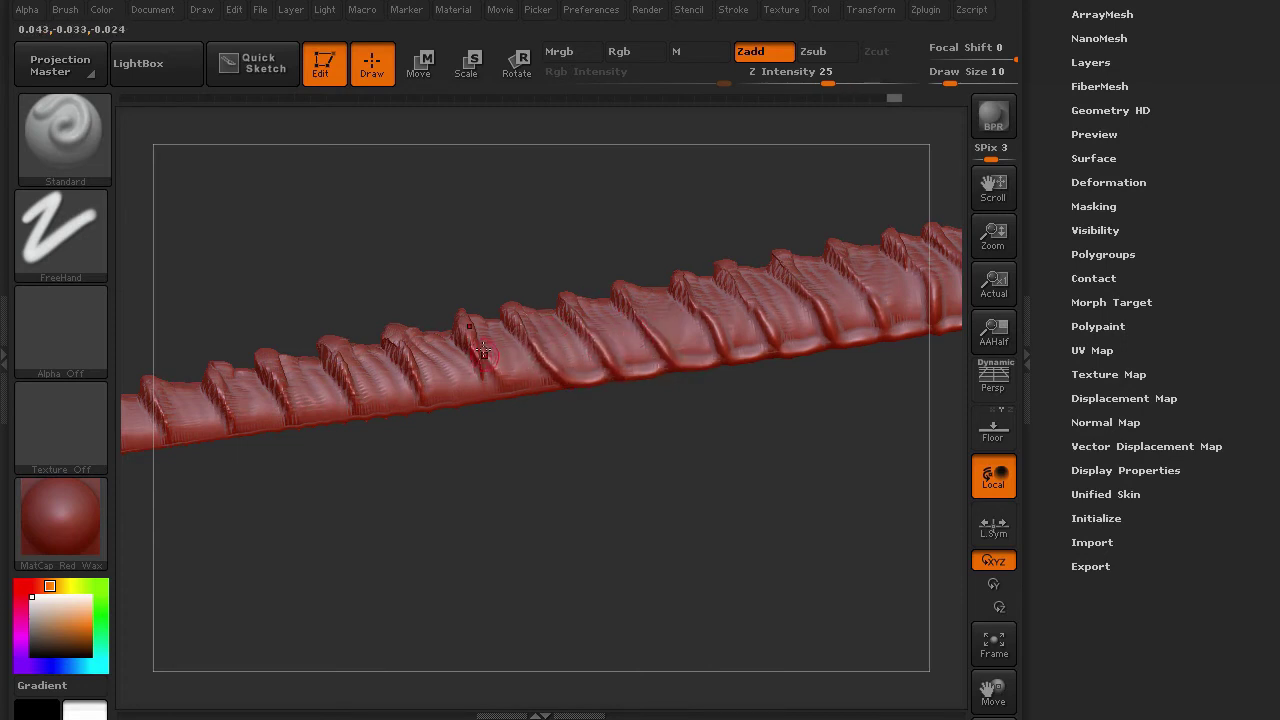
drag(537, 392, 535, 388)
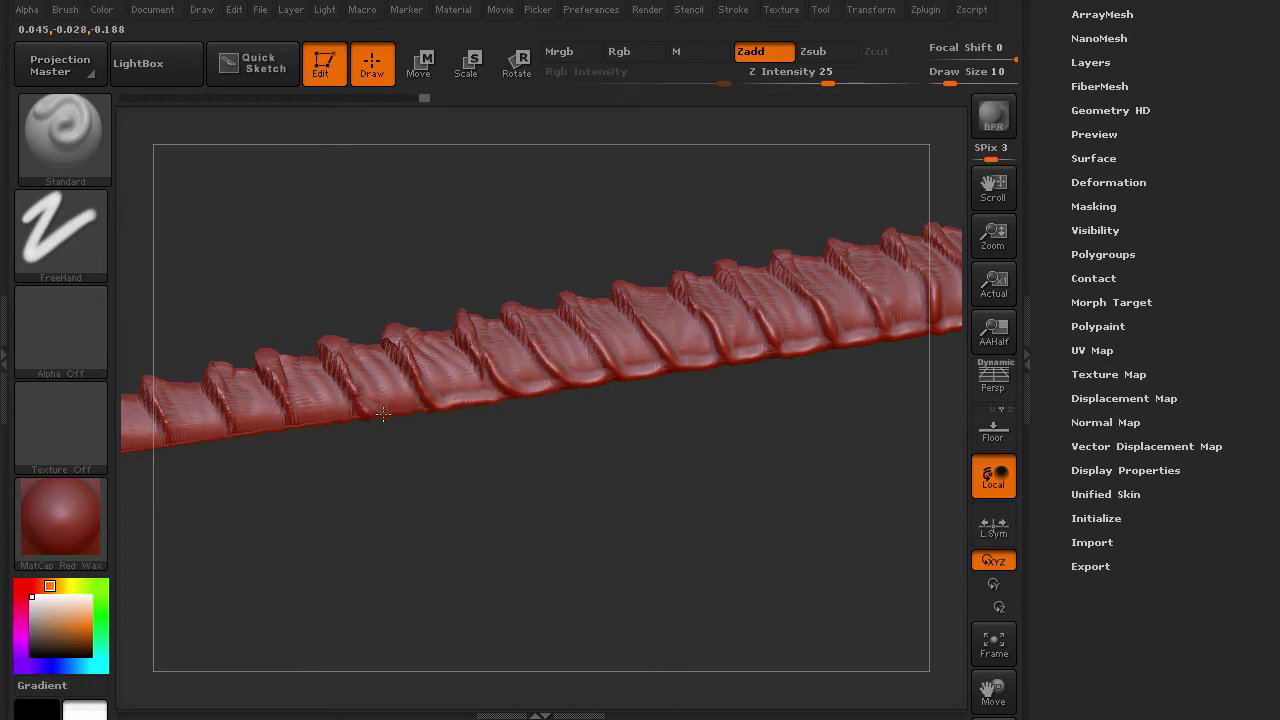
- Outline the remaining smaller side scales with raised edges from the middle to the tentacle's thin tip
mouse_move(600, 480)
mouse_down()
mouse_move(626, 469)
mouse_move(626, 325)
mouse_move(693, 346)
mouse_up()
mouse_move(565, 329)
mouse_down()
mouse_move(602, 358)
mouse_move(628, 353)
mouse_up()
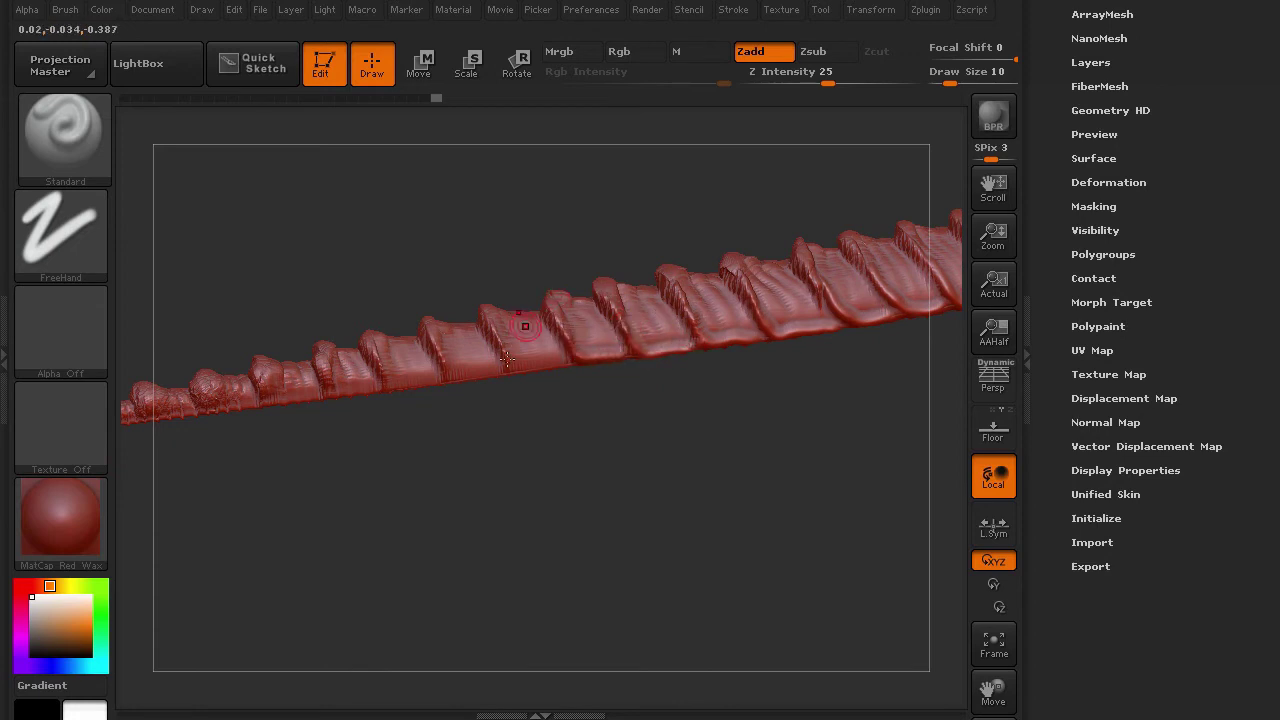
drag(507, 358, 556, 362)
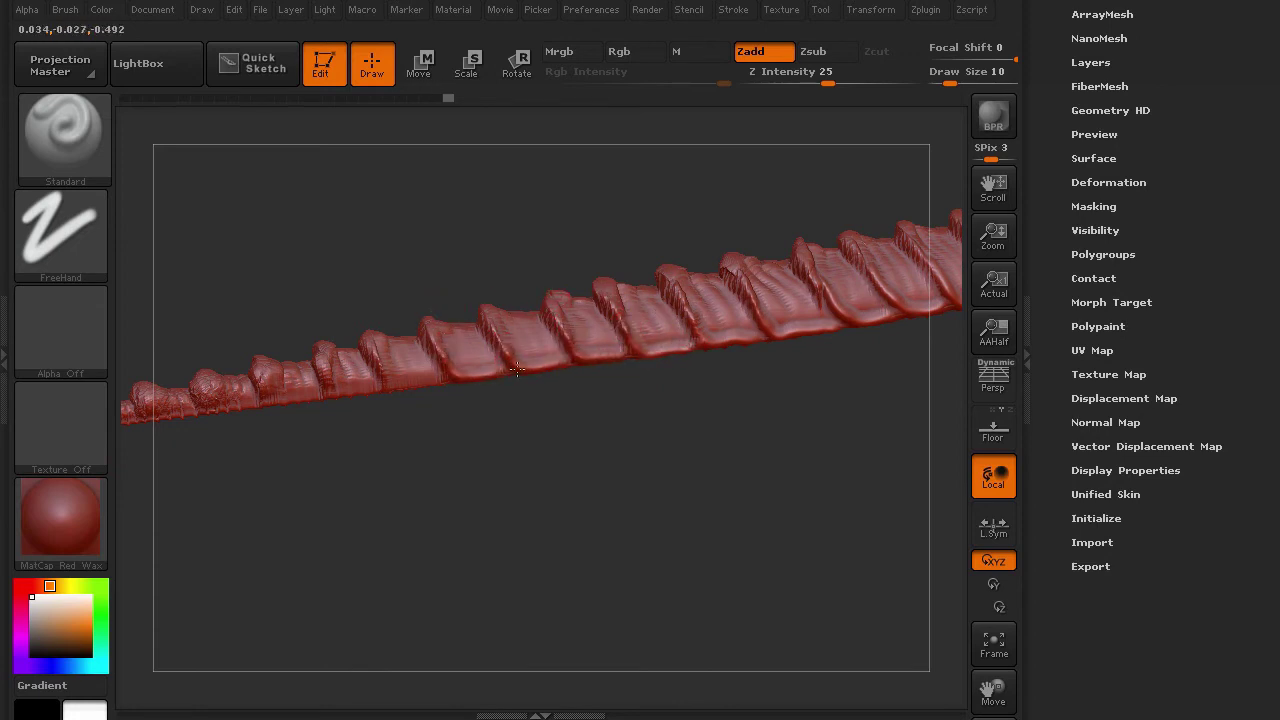
drag(372, 374, 450, 378)
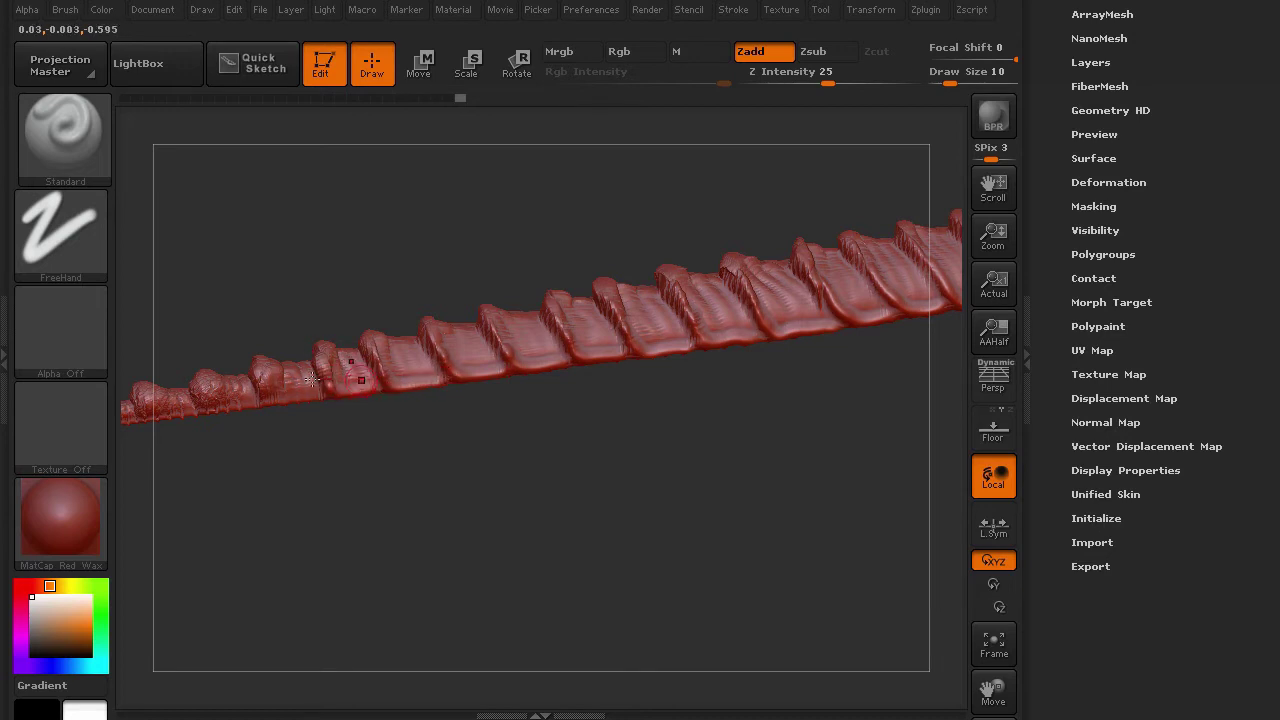
alt+drag(313, 495, 723, 410)
drag(736, 316, 705, 306)
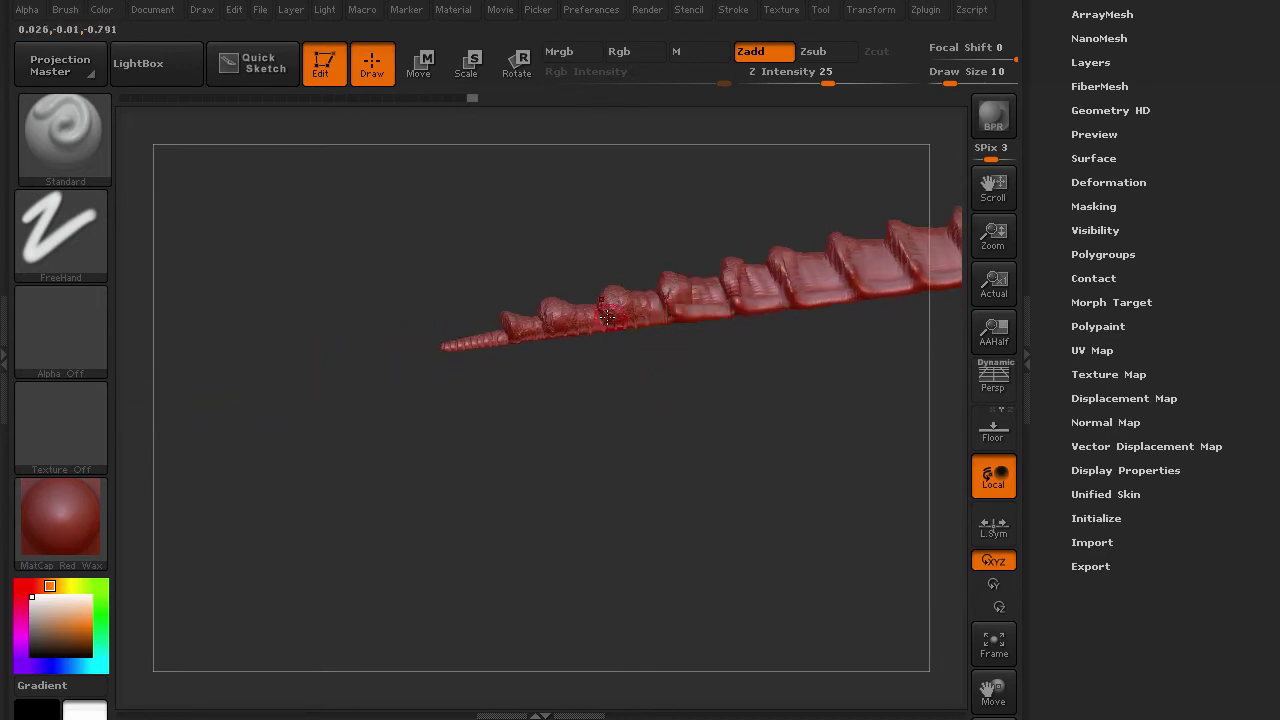
drag(568, 330, 510, 340)
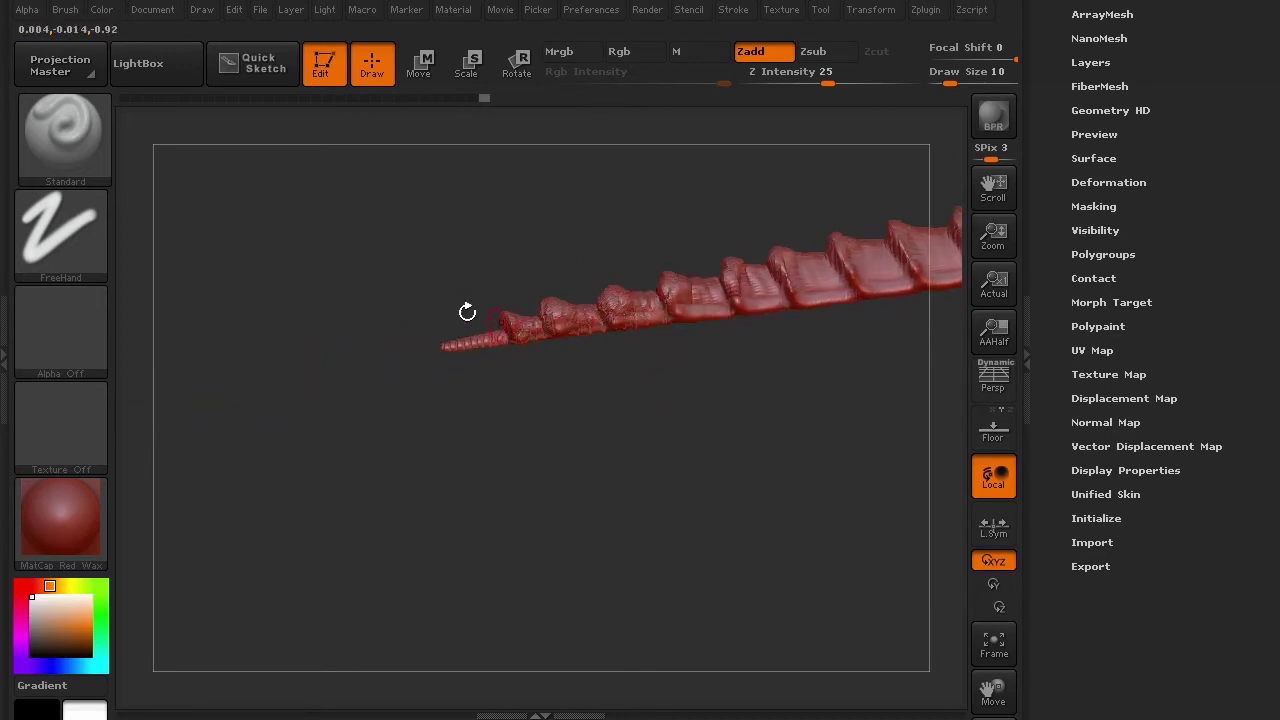
- Inspect the tentacle's smooth underside along its length and give the Standard brush the round Alpha 06
mouse_move(423, 463)
mouse_down()
mouse_move(393, 380)
mouse_move(466, 431)
mouse_move(289, 600)
mouse_move(267, 436)
mouse_up()
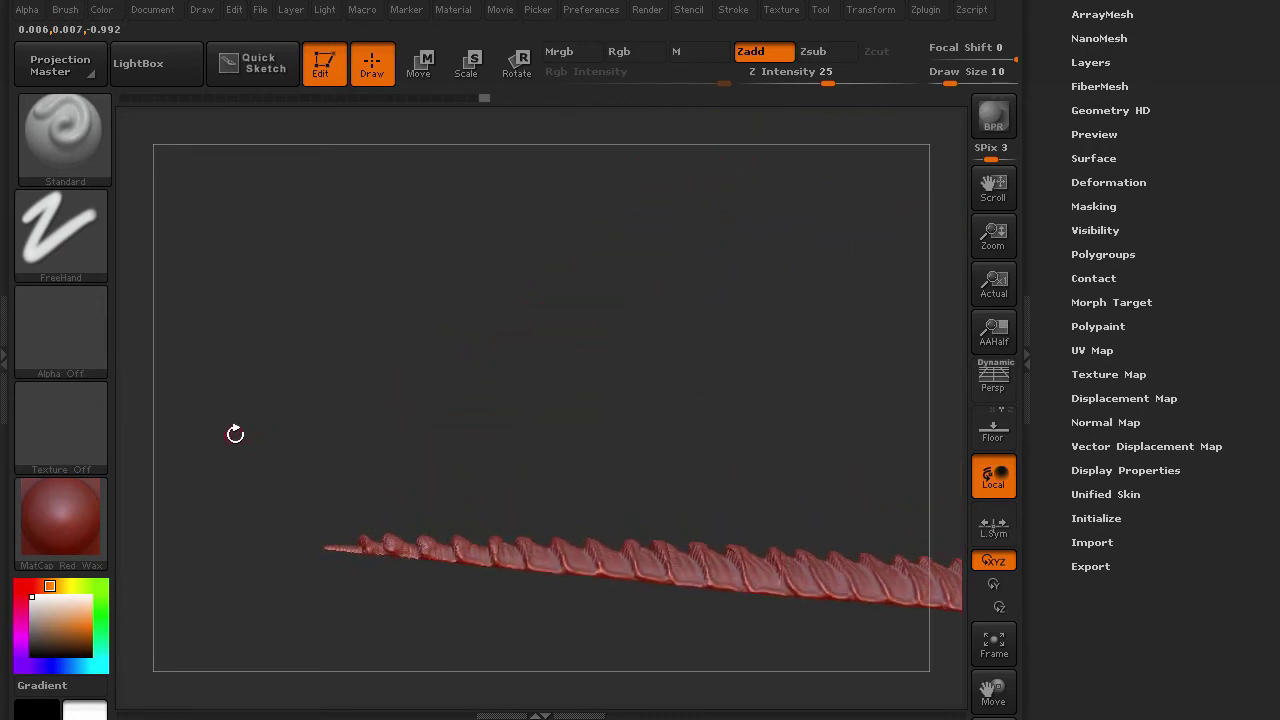
mouse_move(237, 314)
ctrl+shift+mouse_down()
mouse_move(271, 417)
mouse_move(267, 485)
ctrl+shift+mouse_up()
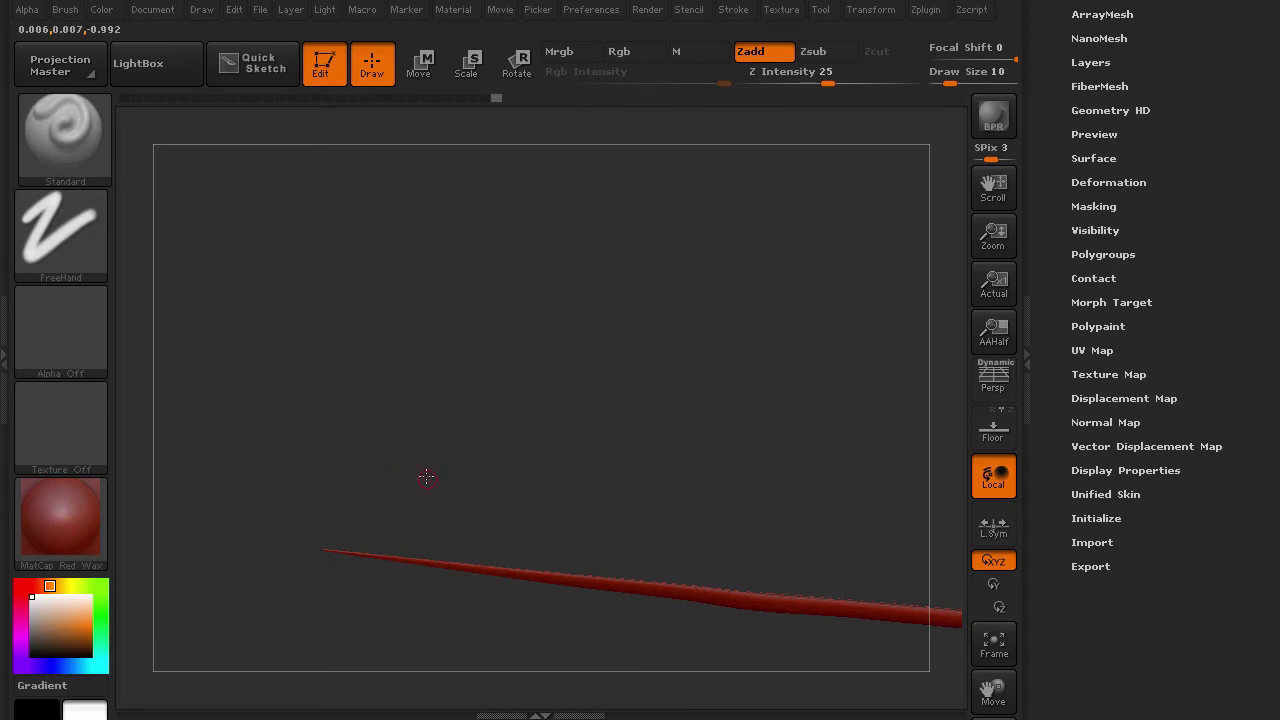
drag(426, 477, 470, 456)
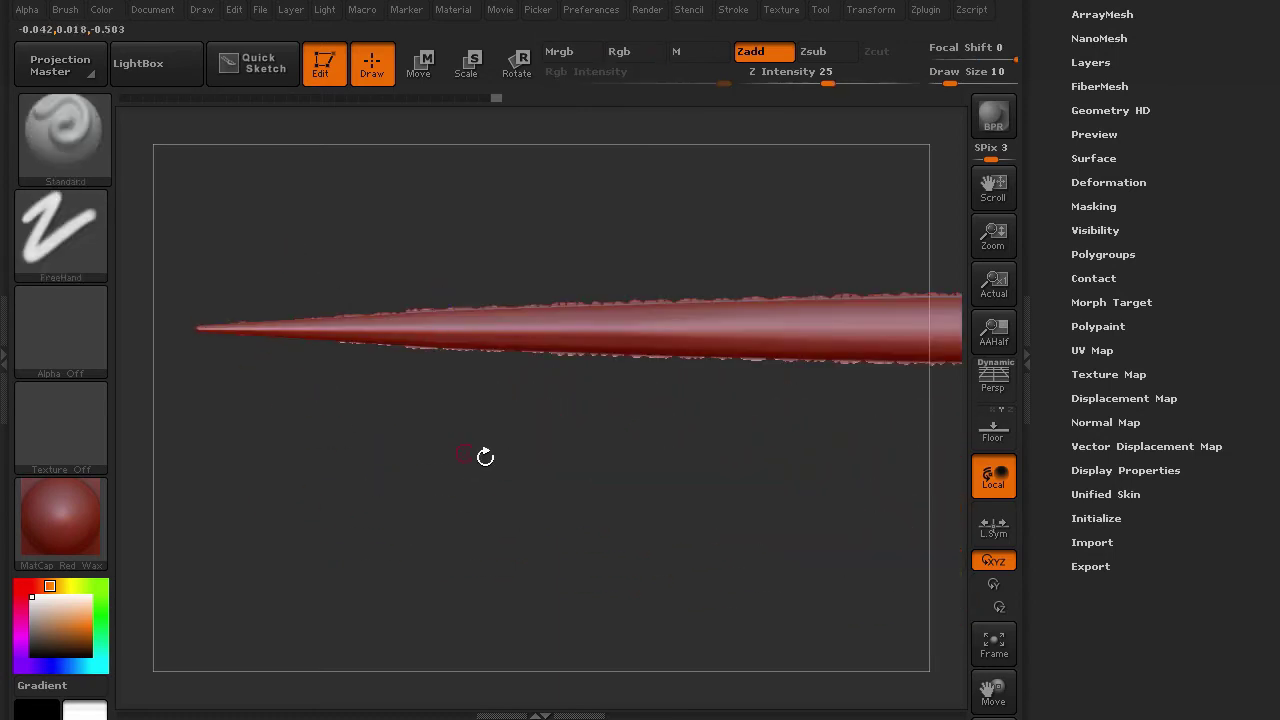
drag(722, 437, 488, 510)
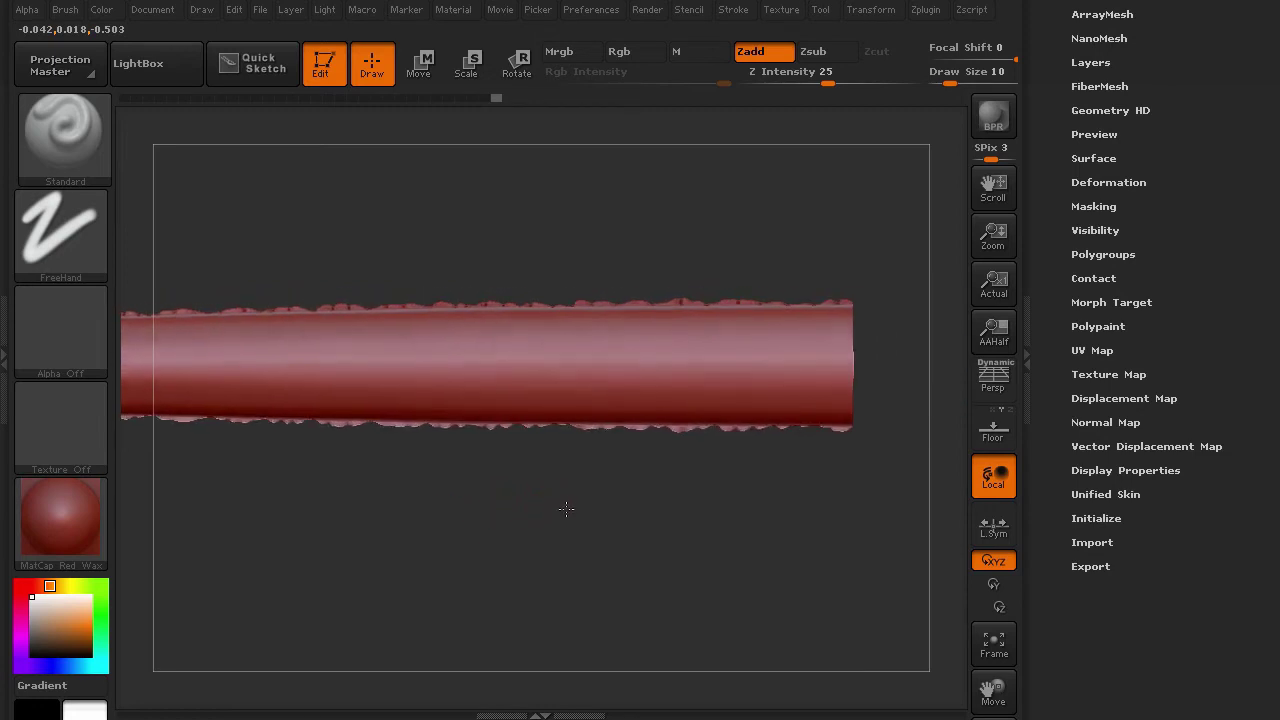
mouse_move(566, 509)
mouse_down()
mouse_move(570, 534)
mouse_move(570, 501)
mouse_move(531, 503)
mouse_up()
click(72, 318)
click(342, 292)
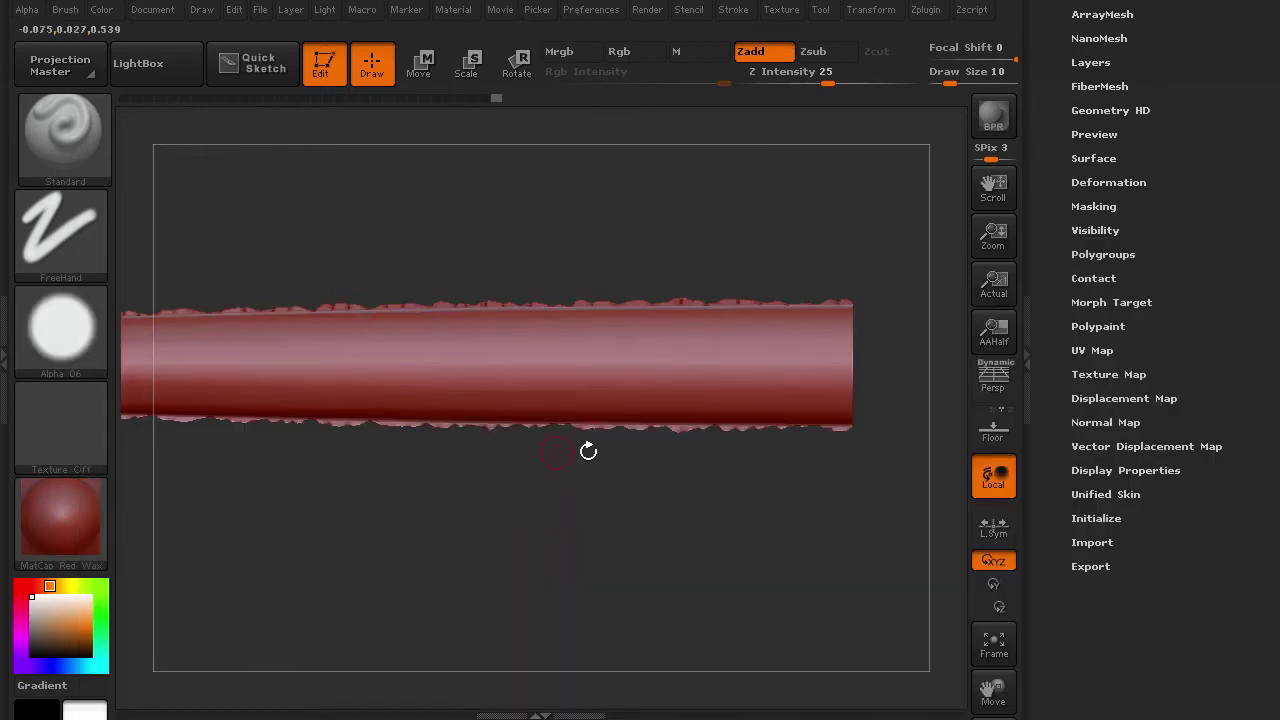
- Try a mirrored pair of round bumps at draw size 22 on the underside's thick end, and undo them
mouse_move(749, 254)
mouse_down()
mouse_move(766, 280)
mouse_move(794, 246)
mouse_up()
key(])
key(])
drag(823, 290, 826, 290)
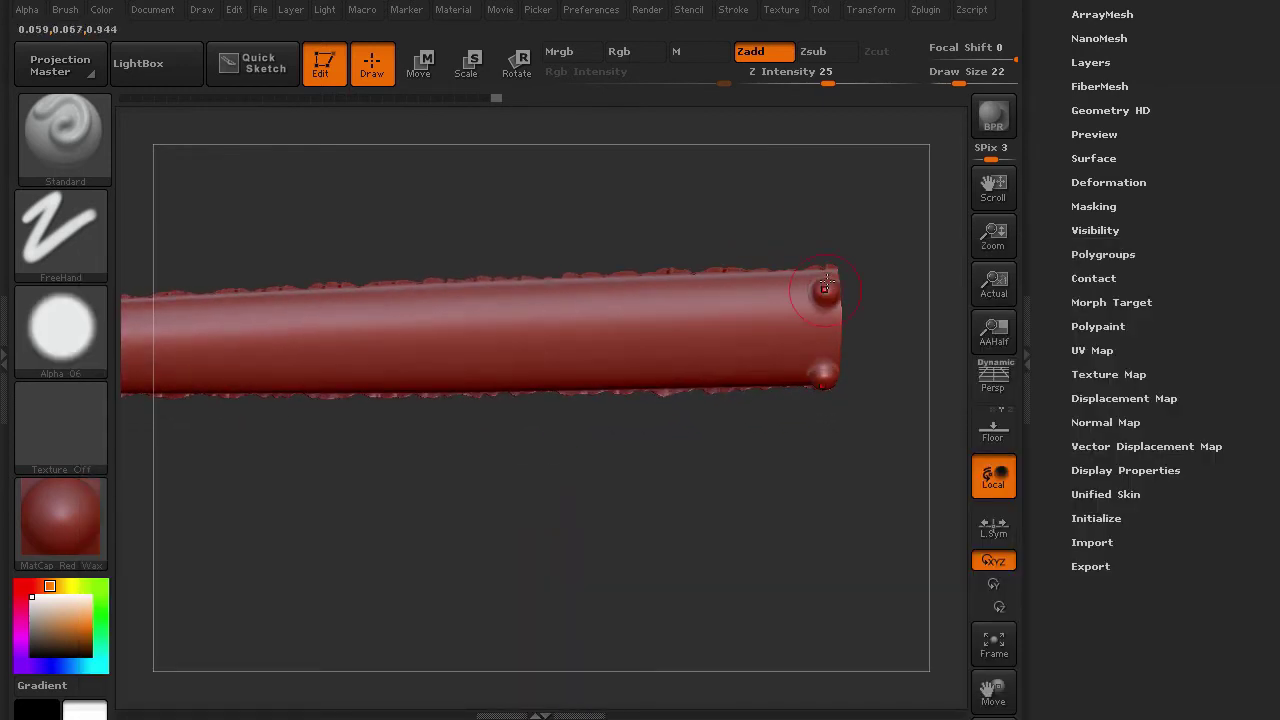
key(ctrl+z)
- Set the Z Intensity to 14 and the draw size to 30, and stamp three mirrored sucker pairs at the underside's thick end
drag(828, 74, 815, 72)
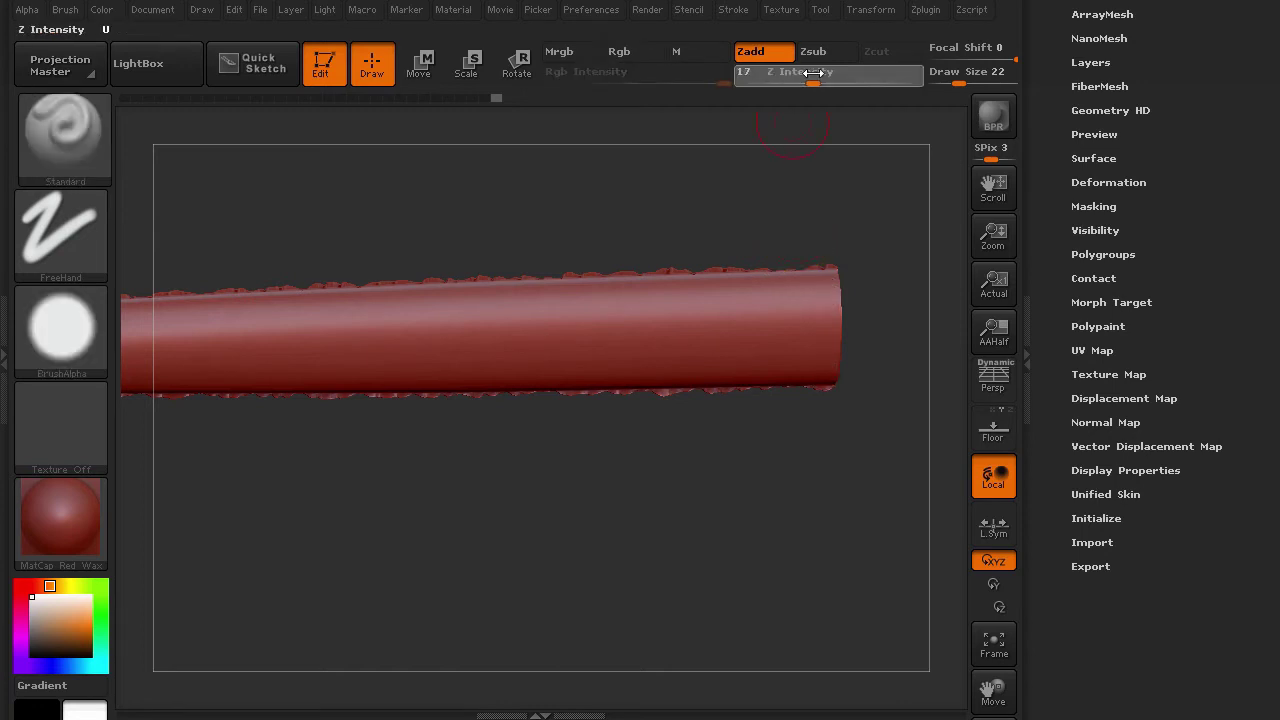
drag(714, 203, 738, 222)
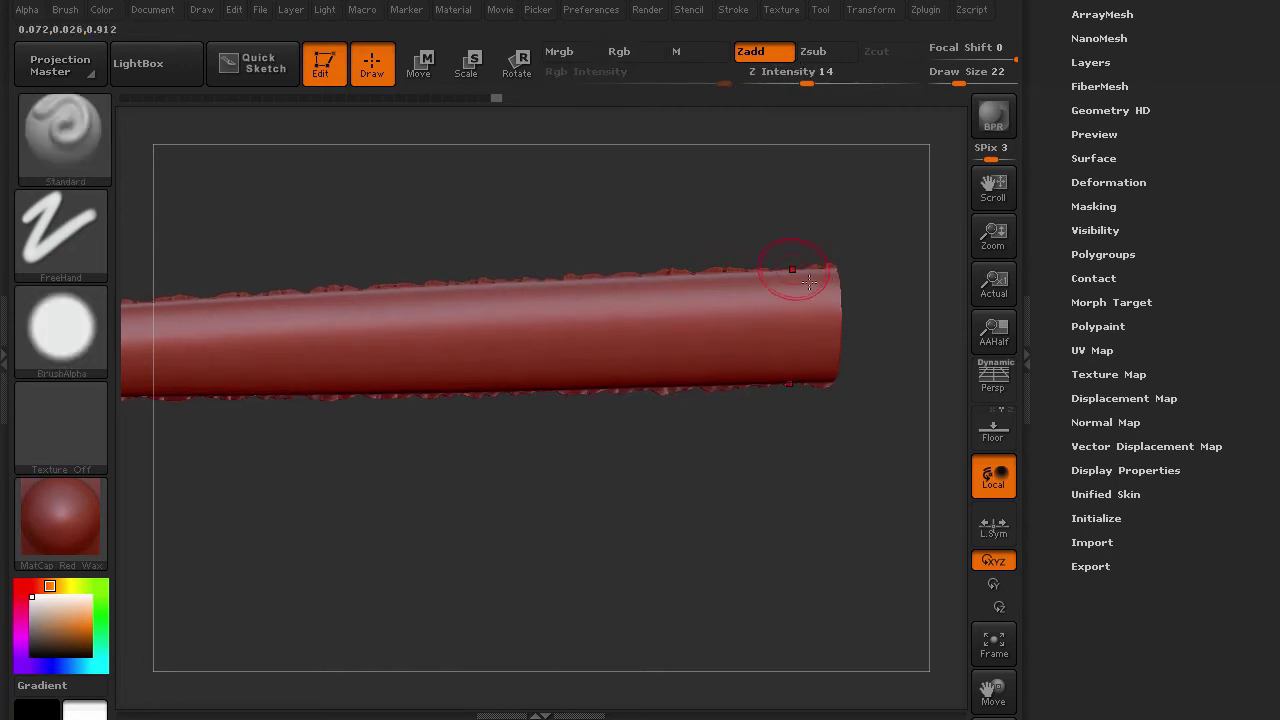
key(])
key(])
drag(818, 284, 820, 289)
click(768, 293)
click(725, 290)
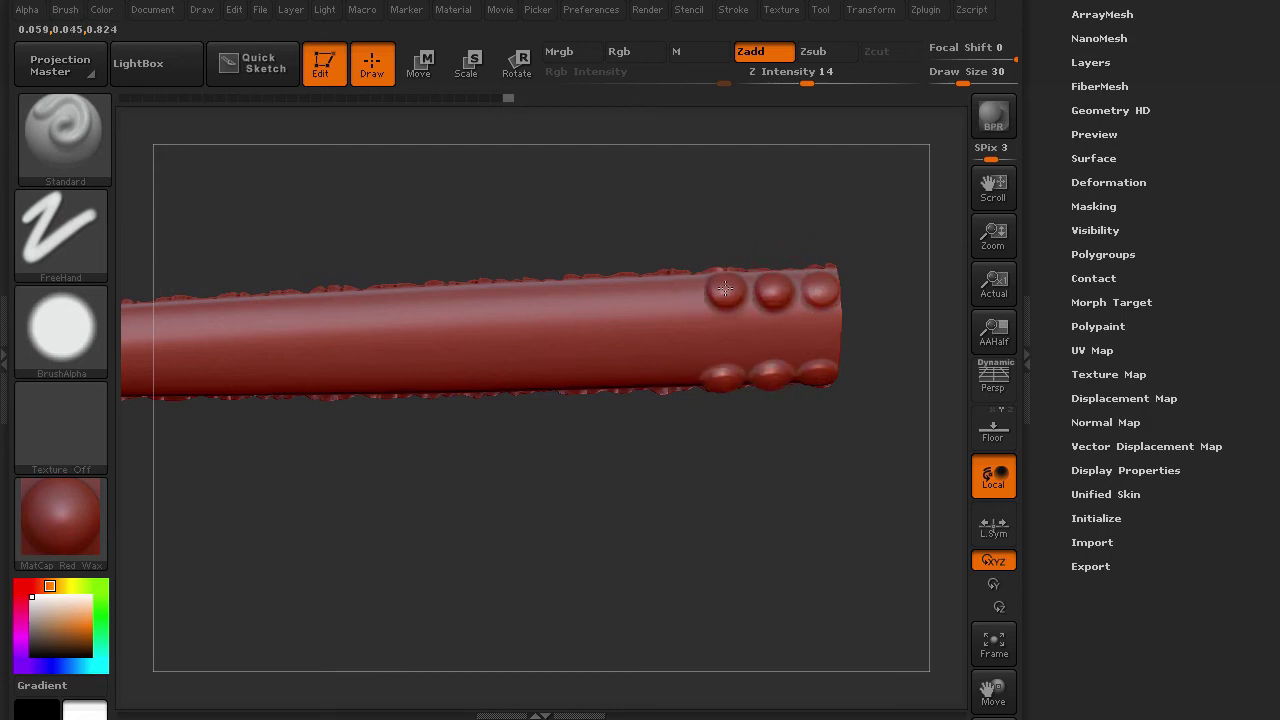
- Continue the two rows of suckers along the underside with seven more evenly spaced mirrored bumps toward the middle
click(674, 294)
click(620, 293)
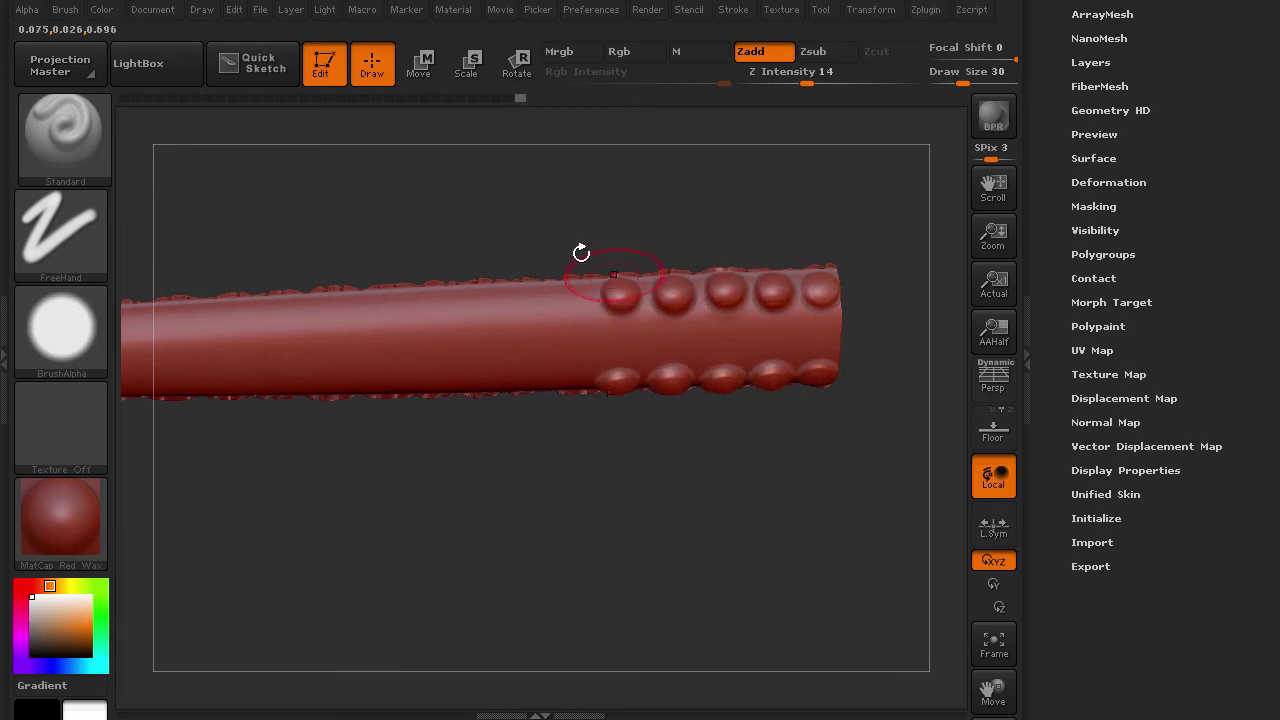
click(573, 293)
click(527, 296)
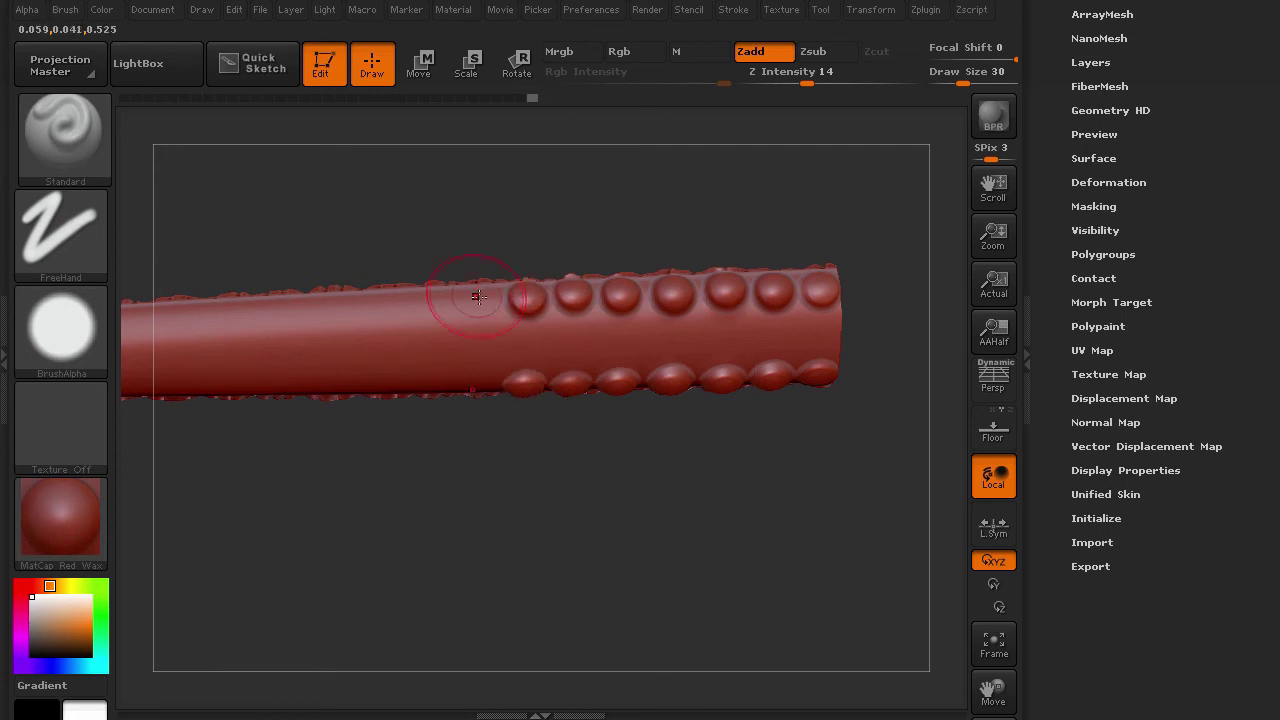
click(480, 299)
click(433, 297)
key(bracketleft)
click(386, 300)
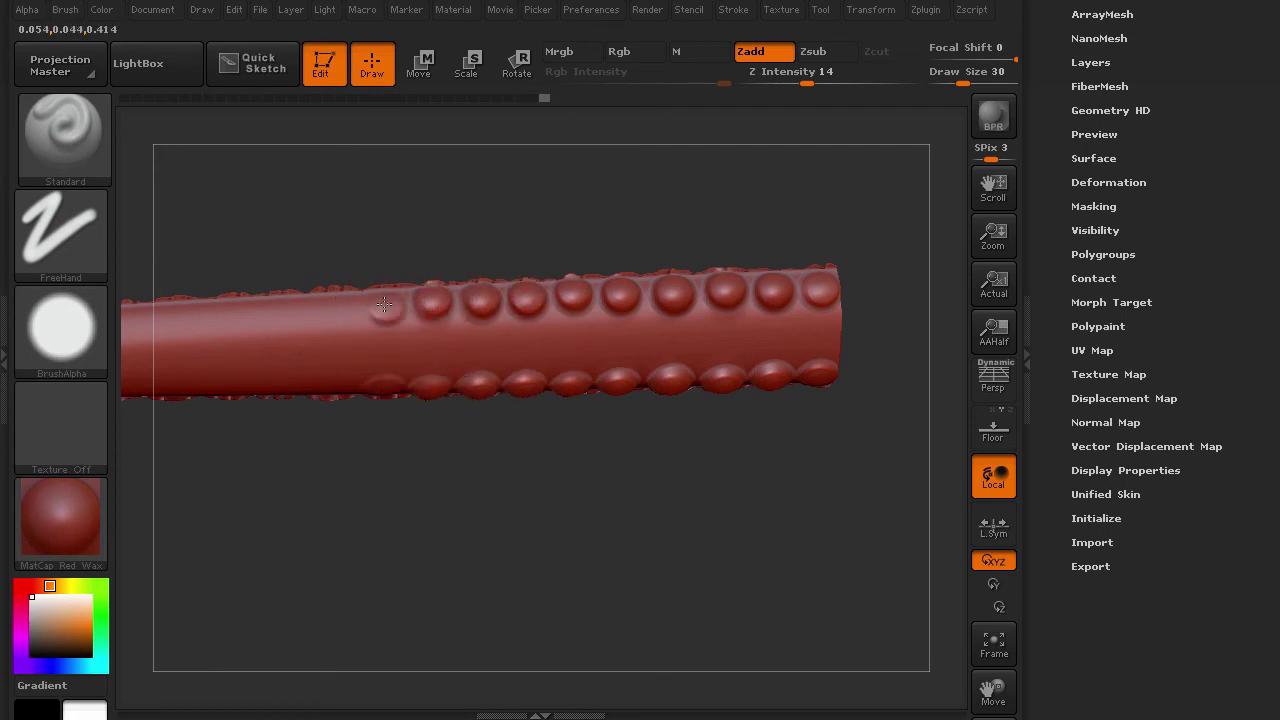
- Set the draw size to 22 and extend the mirrored sucker rows along the underside past the middle toward the tip
click(341, 301)
key(bracketleft)
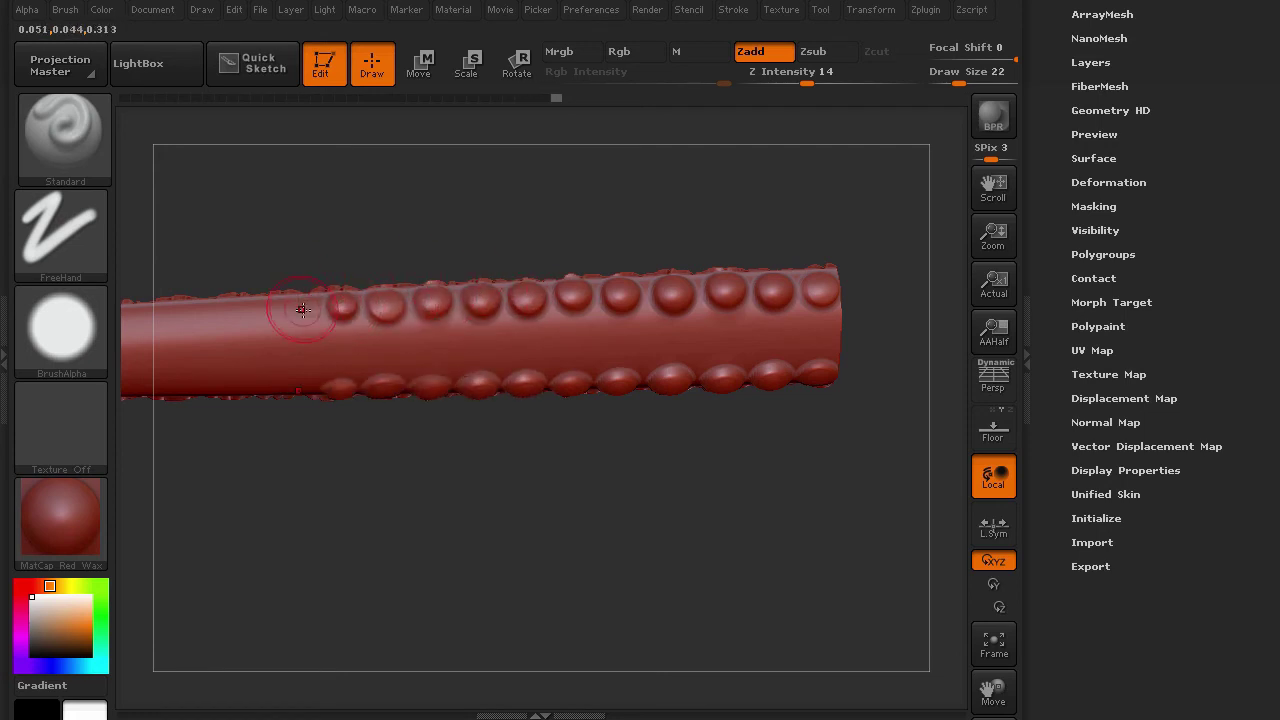
click(300, 307)
click(263, 308)
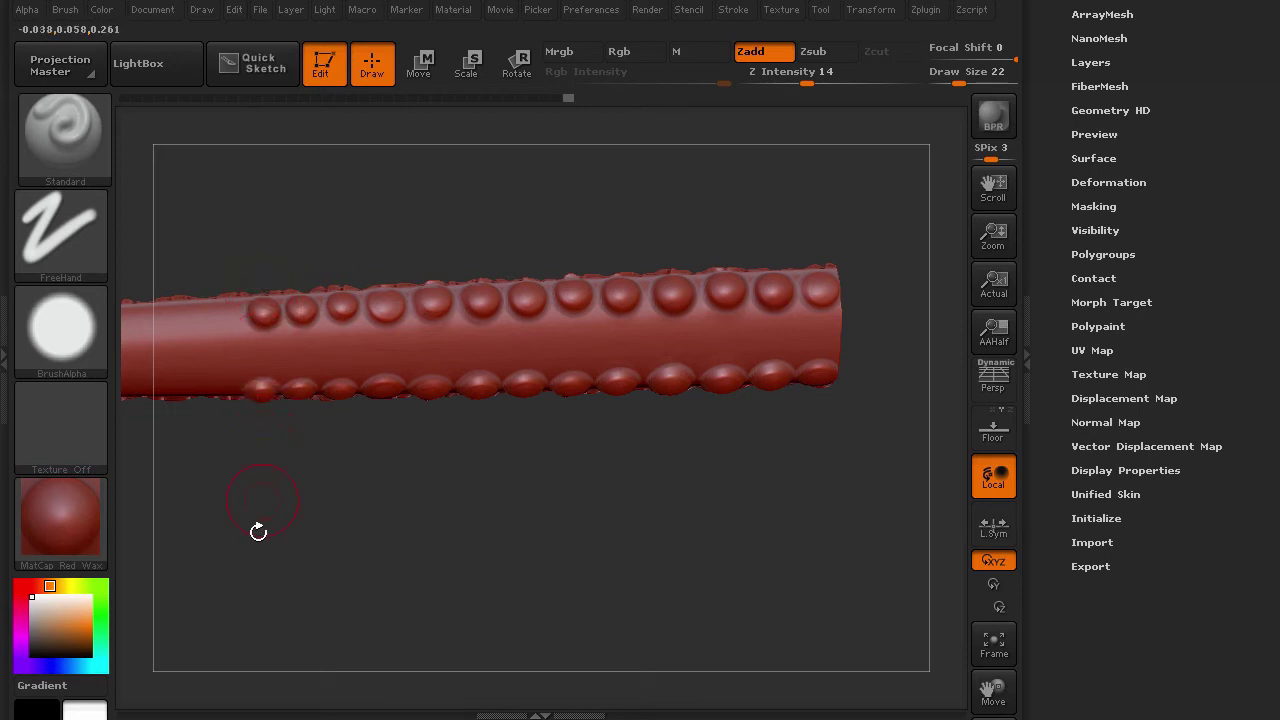
drag(258, 531, 660, 554)
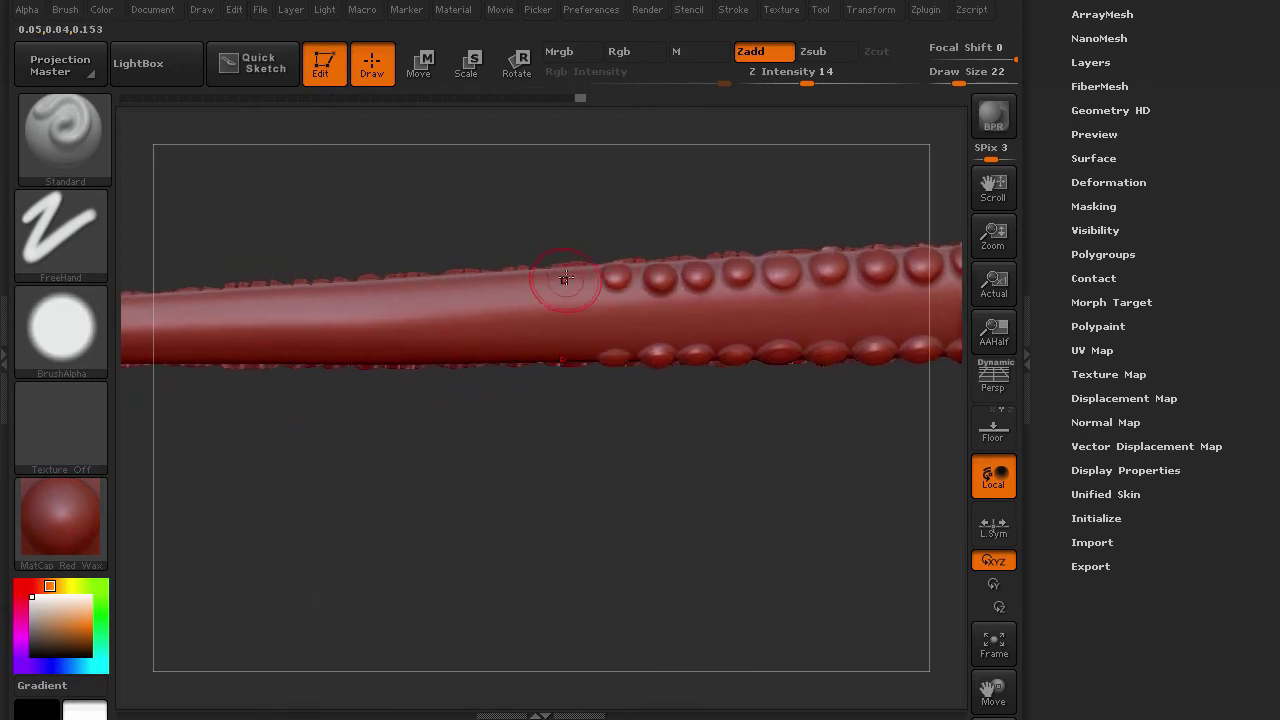
click(569, 280)
click(531, 281)
click(497, 280)
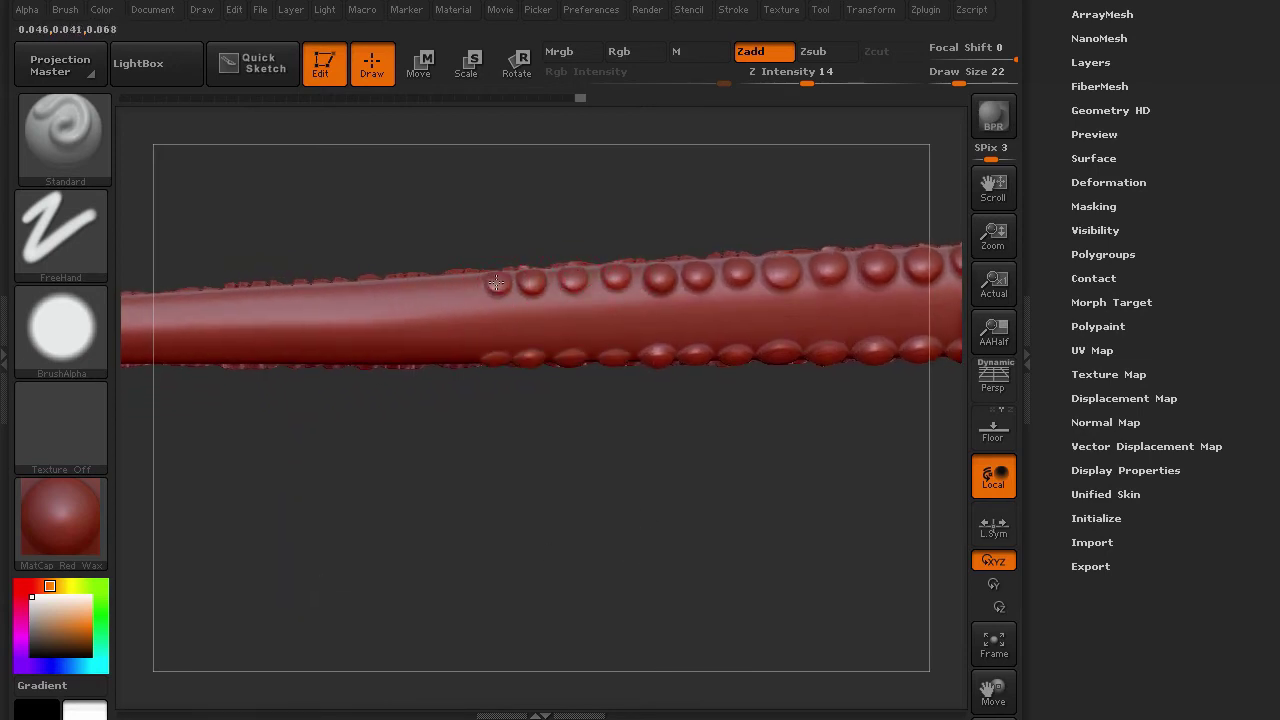
- Continue the two sucker rows at the same brush size with five more evenly spaced mirrored pairs toward the tip
click(456, 279)
click(414, 277)
click(373, 285)
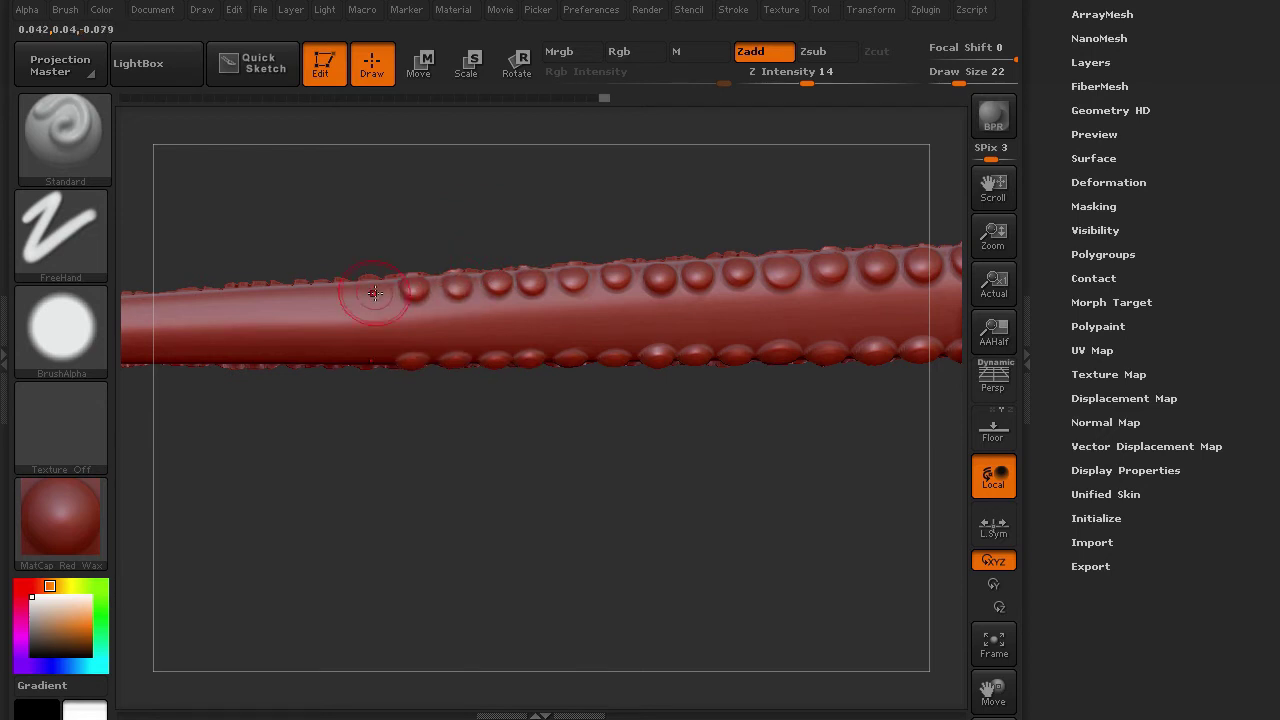
click(333, 292)
click(299, 290)
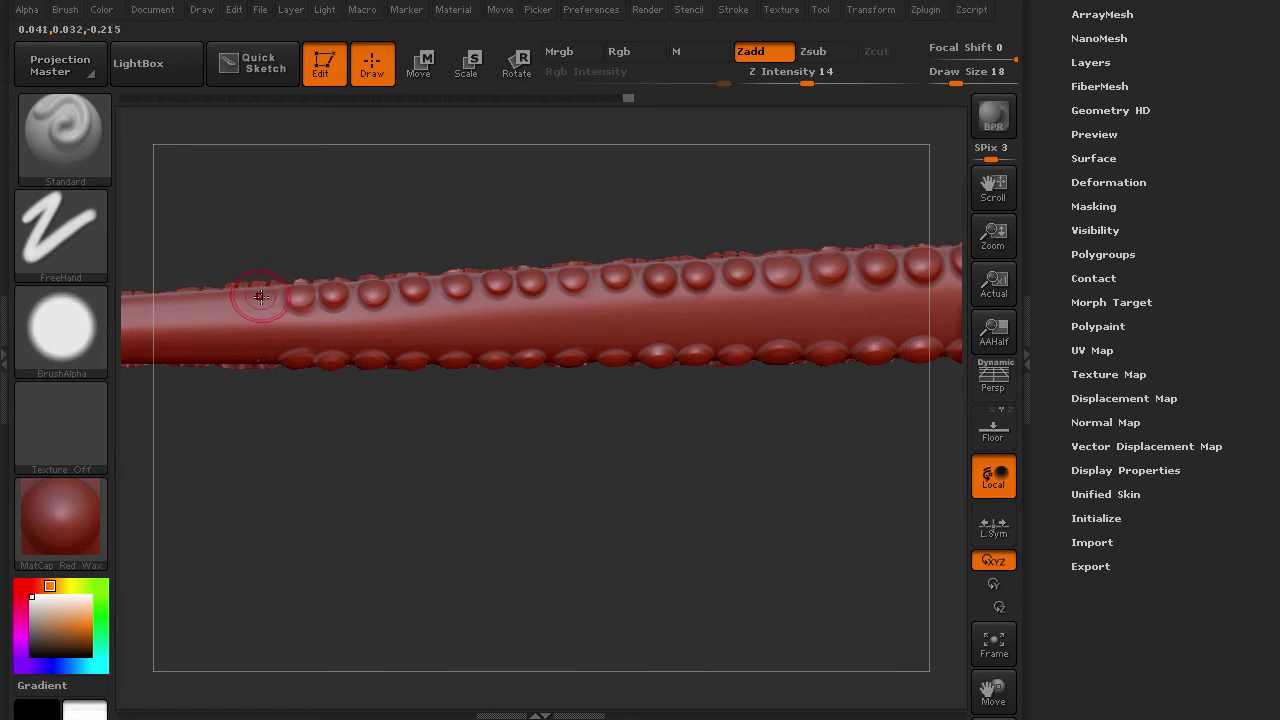
- Set the draw size to 18 and stamp three smaller mirrored sucker pairs where the tentacle narrows
click(260, 293)
click(229, 301)
click(204, 299)
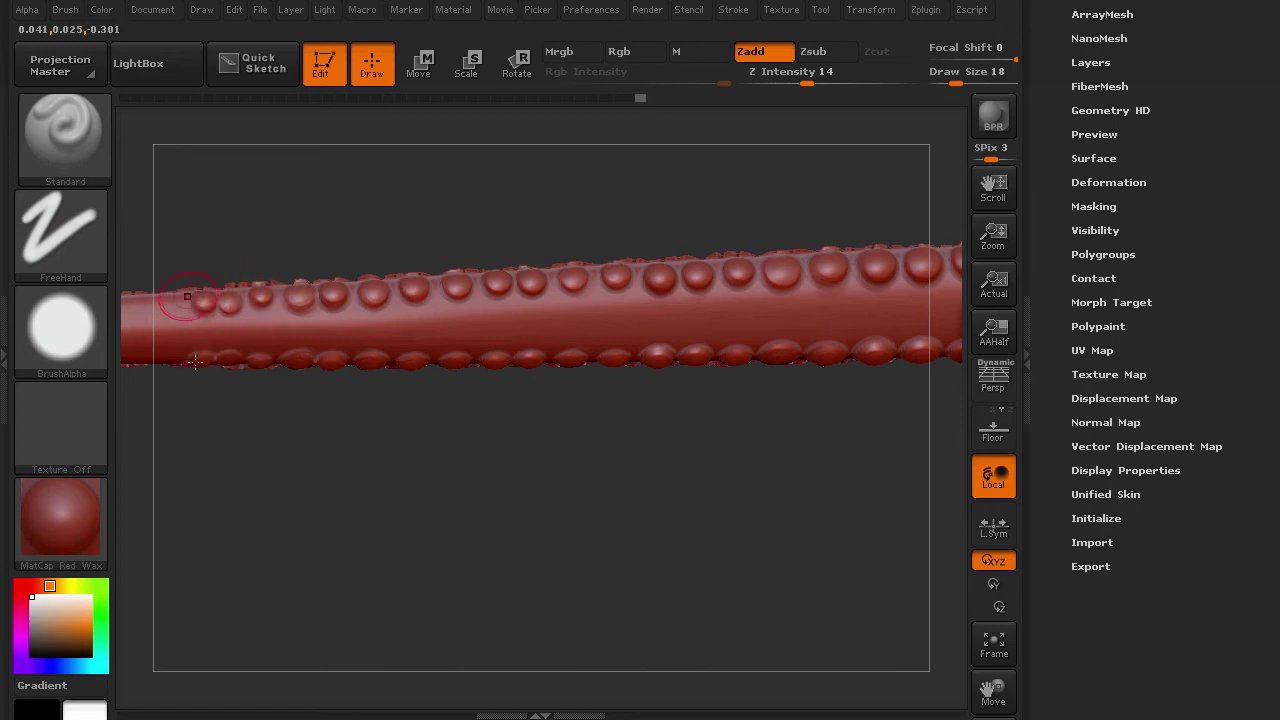
- Set the draw size to 14 and continue the mirrored sucker rows along the tapering part of the underside
drag(220, 500, 656, 431)
key(bracketleft)
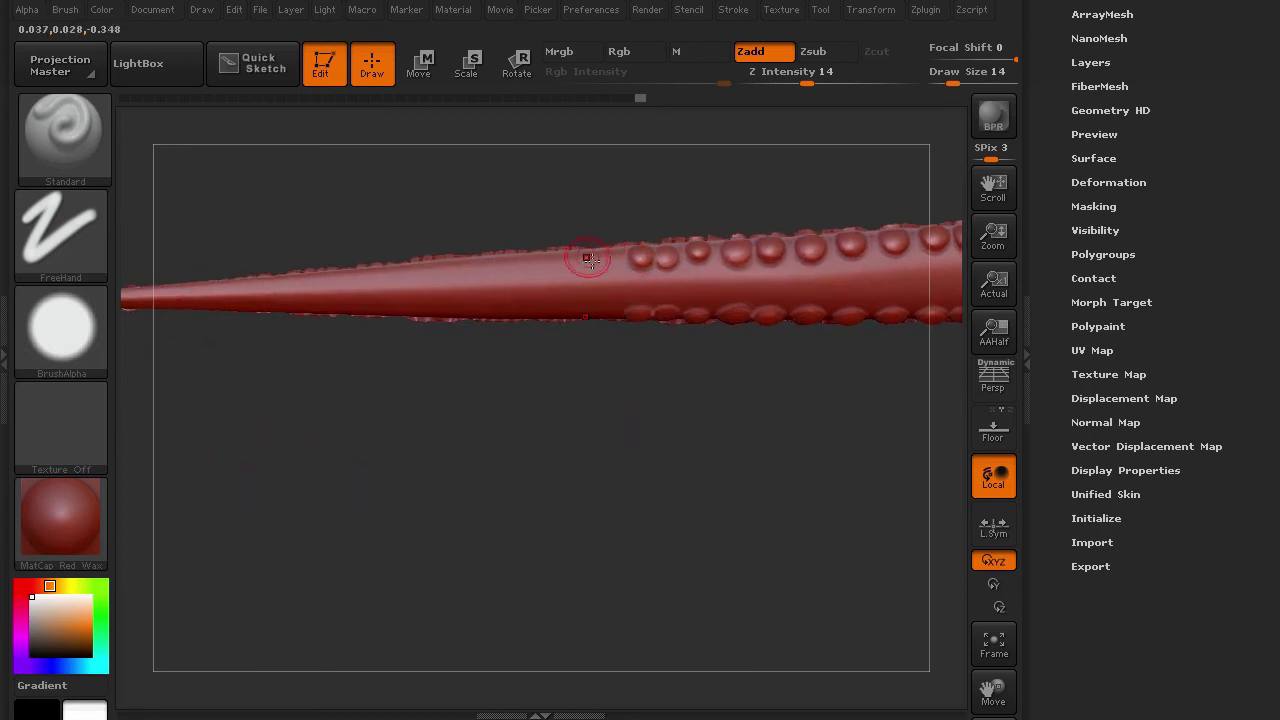
click(611, 261)
click(561, 263)
click(534, 264)
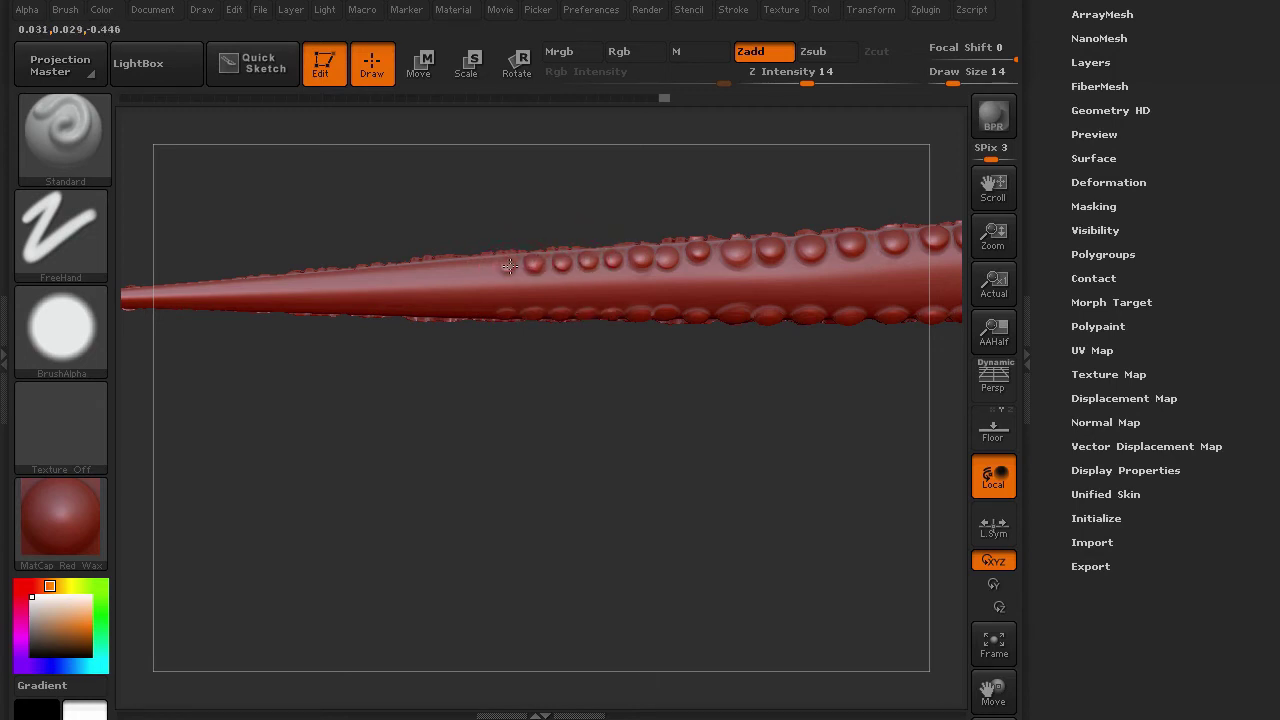
click(508, 265)
click(479, 267)
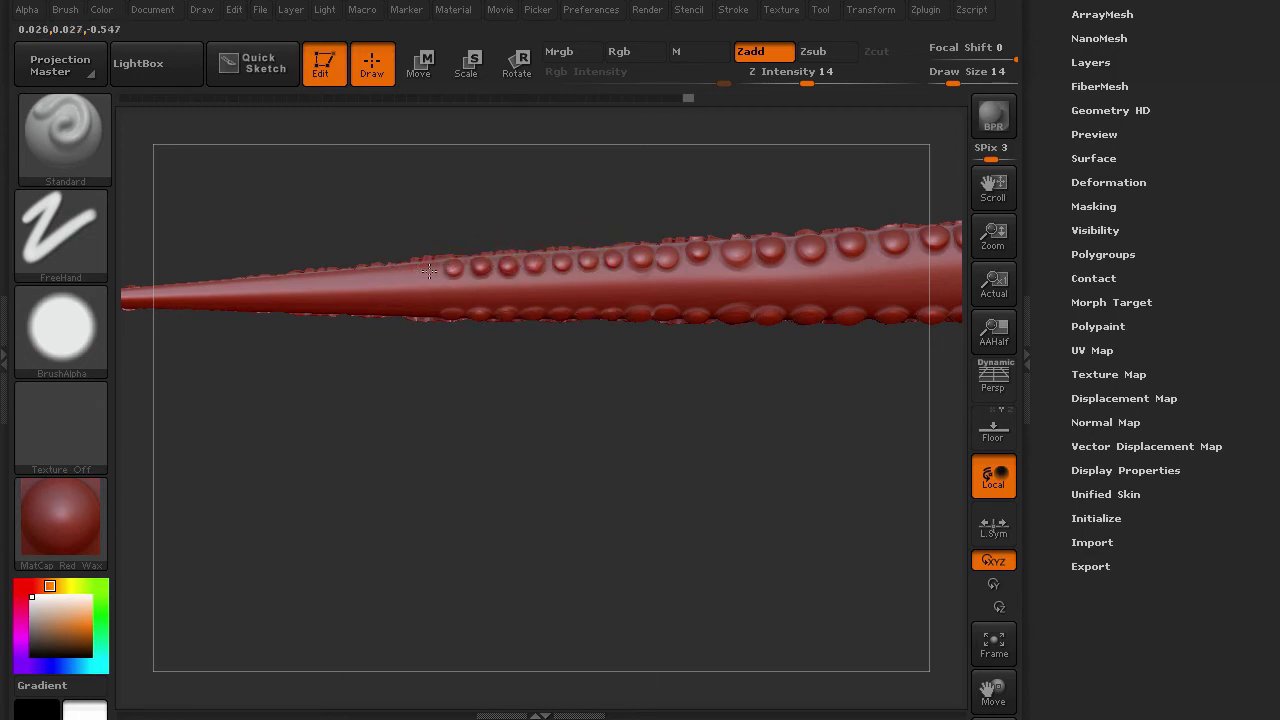
- Set the draw size to 10 and finish the mirrored rows with tiny suckers up to the thin tip
click(379, 271)
click(336, 279)
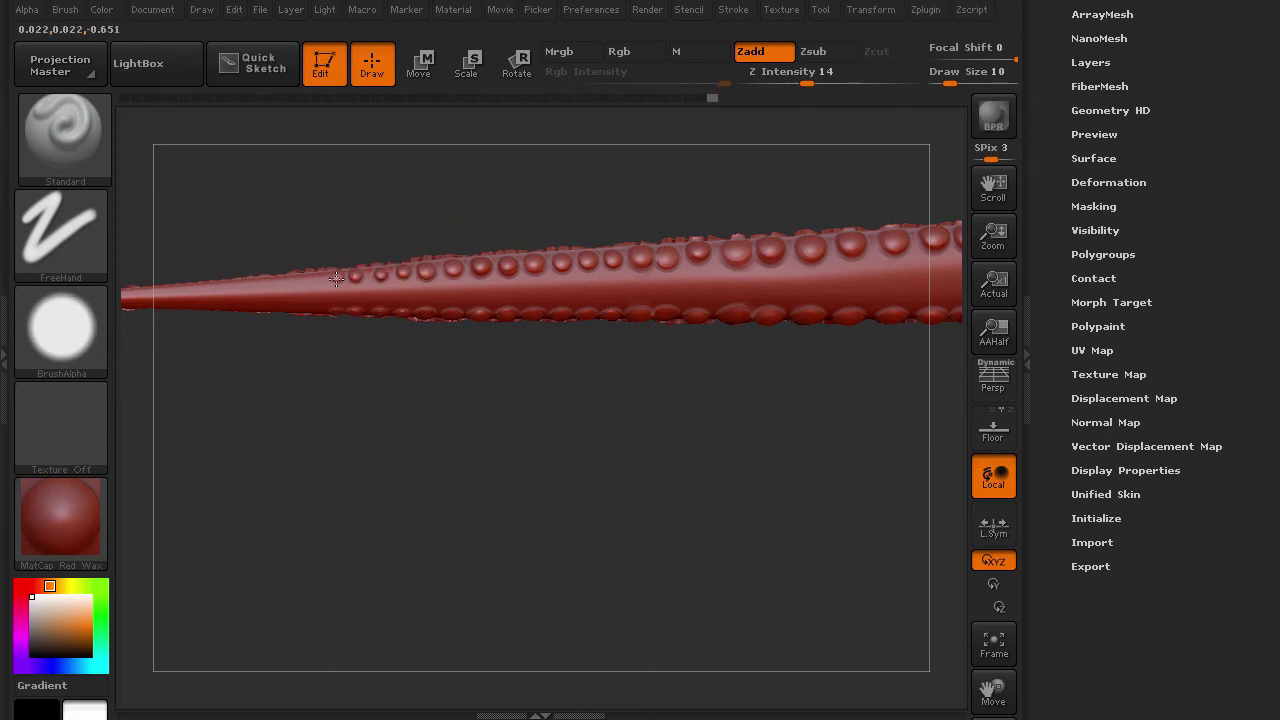
click(260, 282)
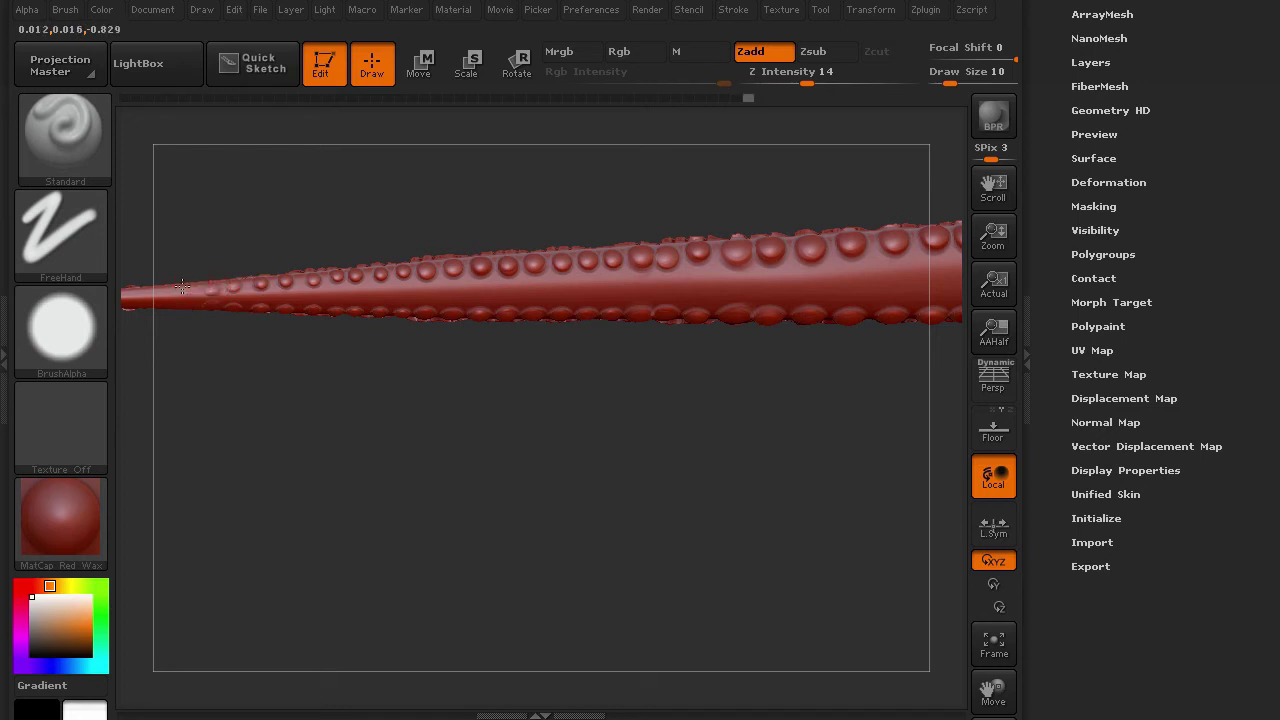
- Set the draw size to 18 and scatter five single, unmirrored suckers between the two rows on the underside's middle section
drag(563, 454, 489, 439)
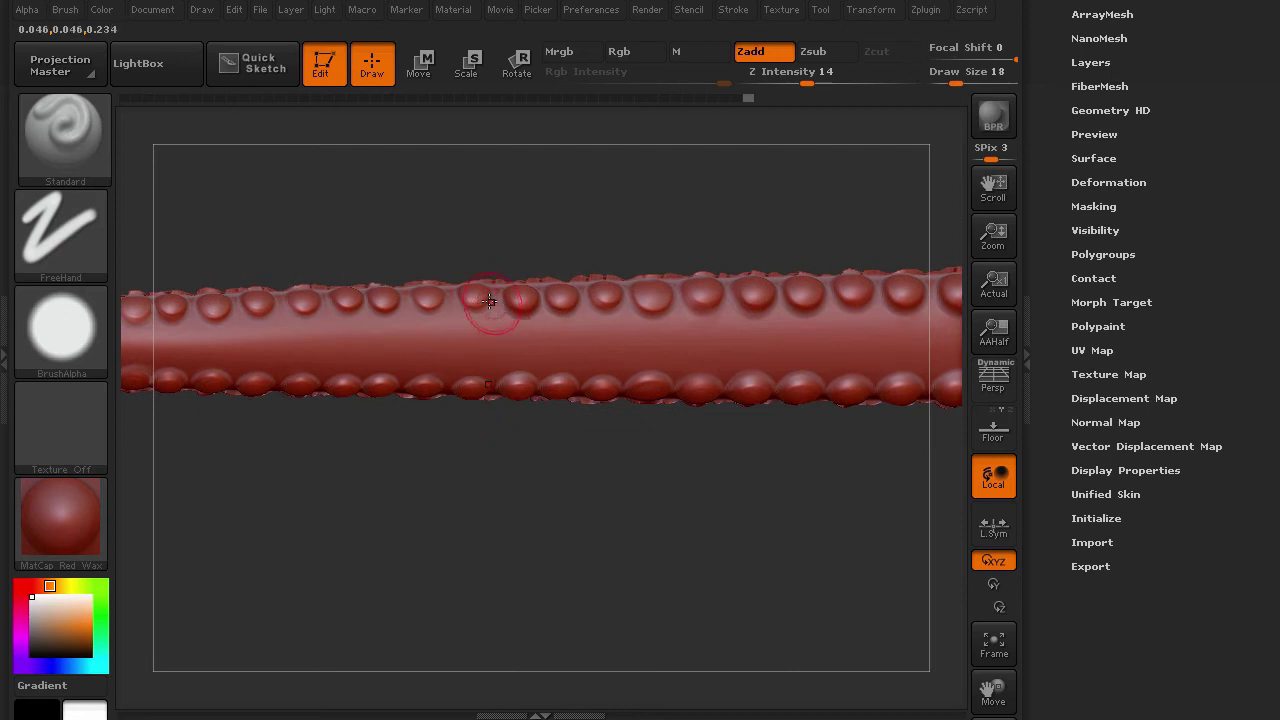
click(493, 314)
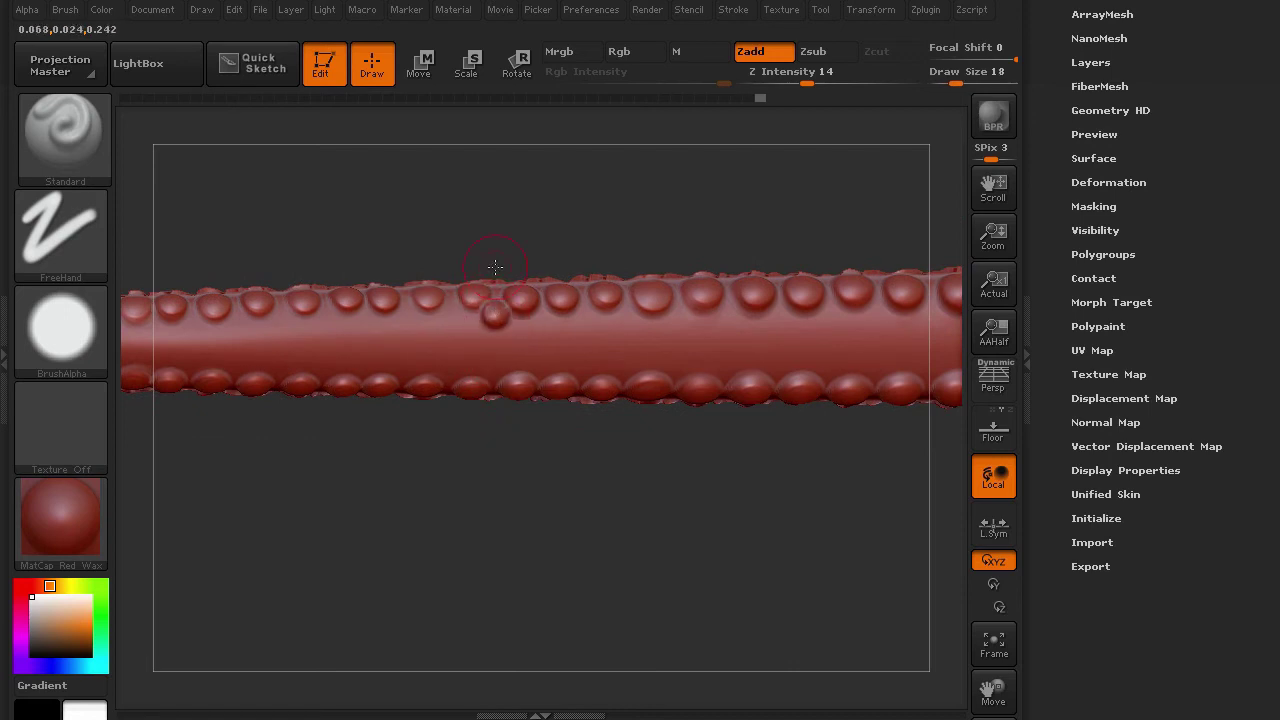
click(548, 320)
click(583, 368)
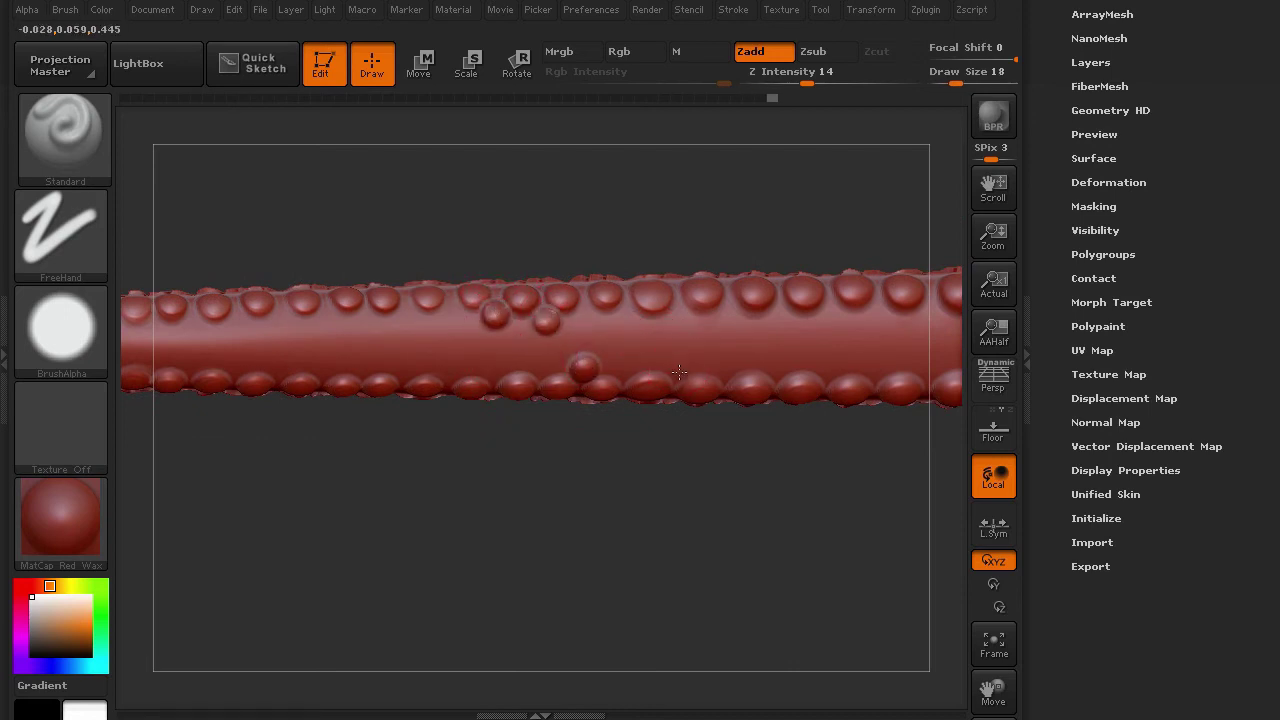
click(679, 372)
click(728, 318)
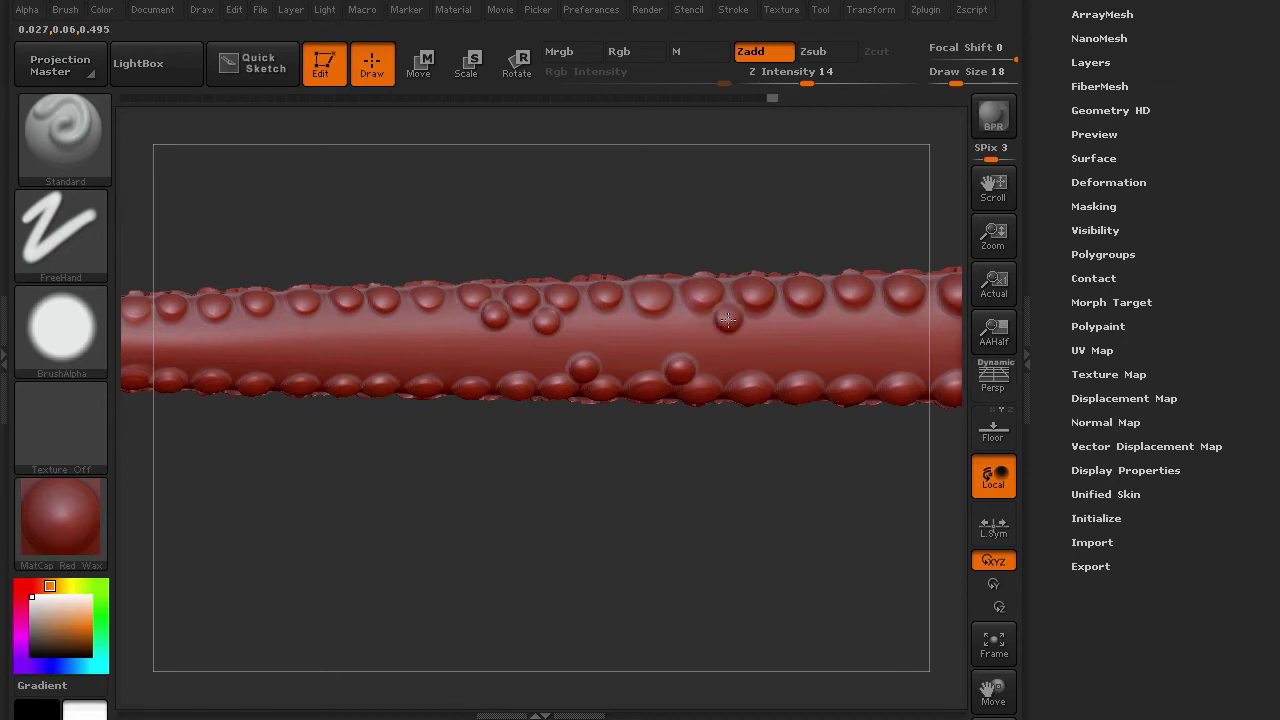
- Add two larger single suckers at draw size 26 toward the thick end and small ones at size 14 toward the tip
click(782, 361)
click(875, 320)
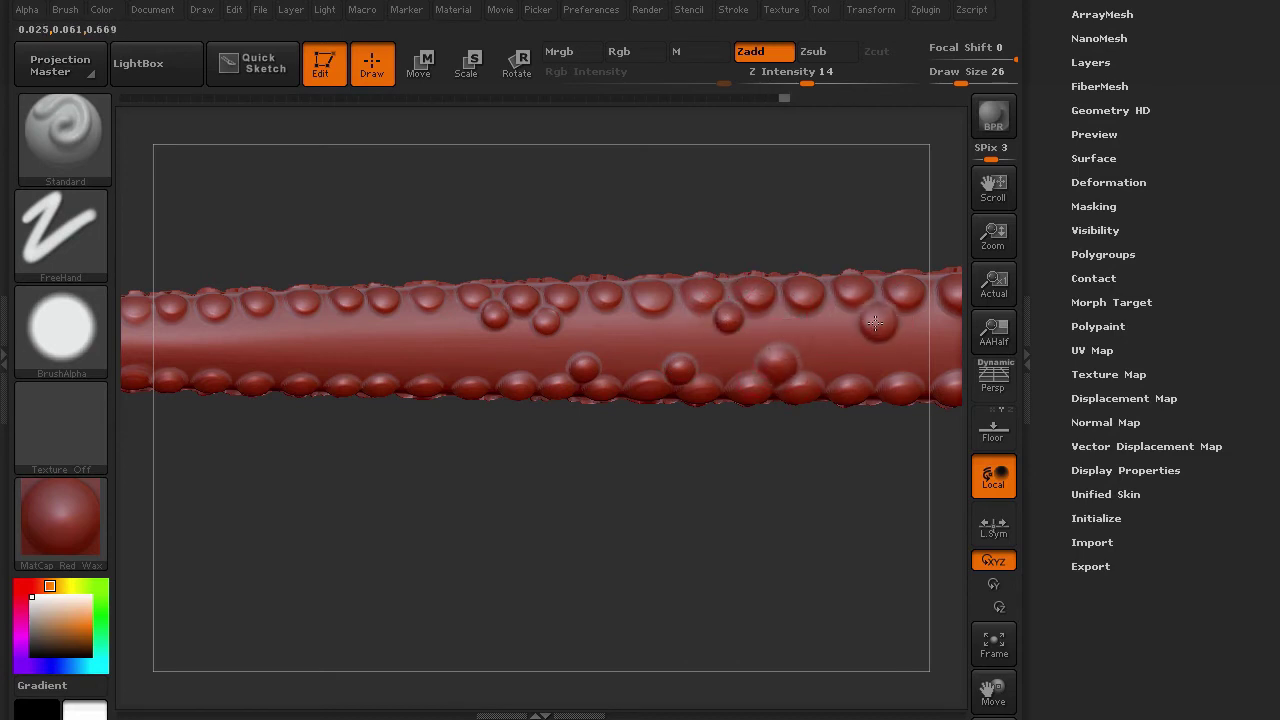
key(bracketleft)
click(236, 368)
click(239, 315)
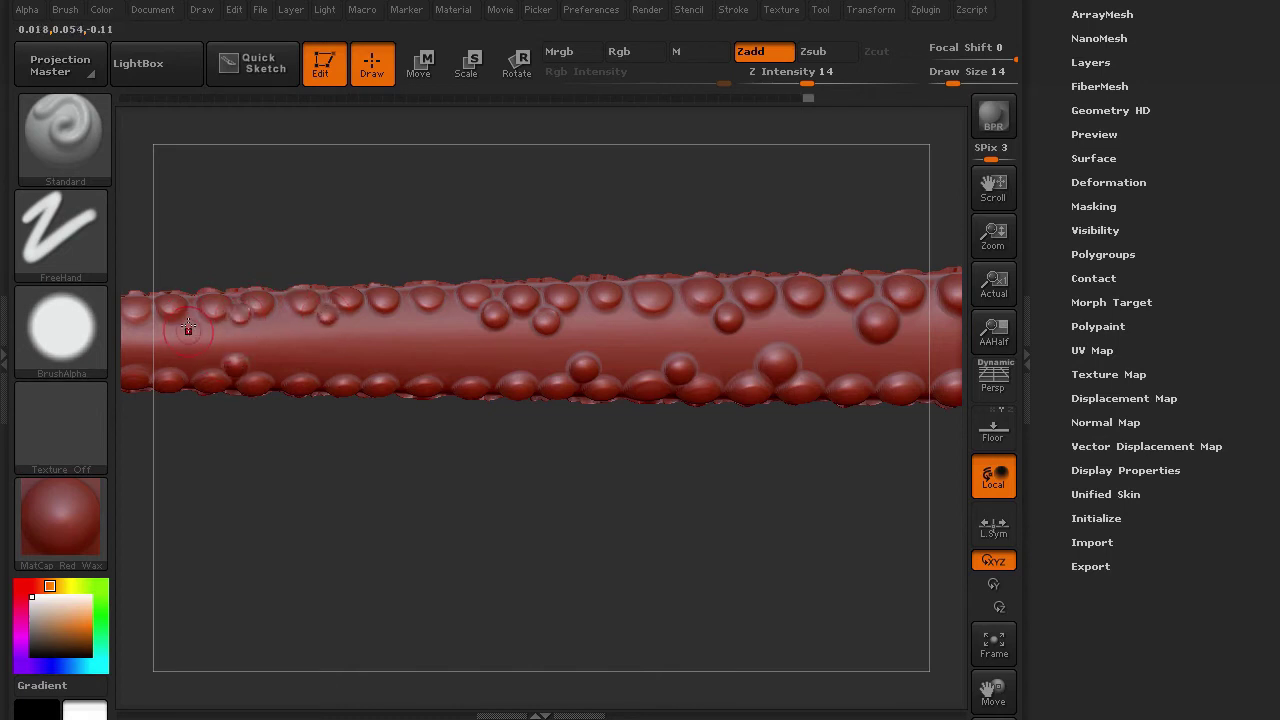
- Scatter four single suckers of varied size between the rows at the thick end, using draw size 22 for the larger ones
drag(739, 578, 485, 425)
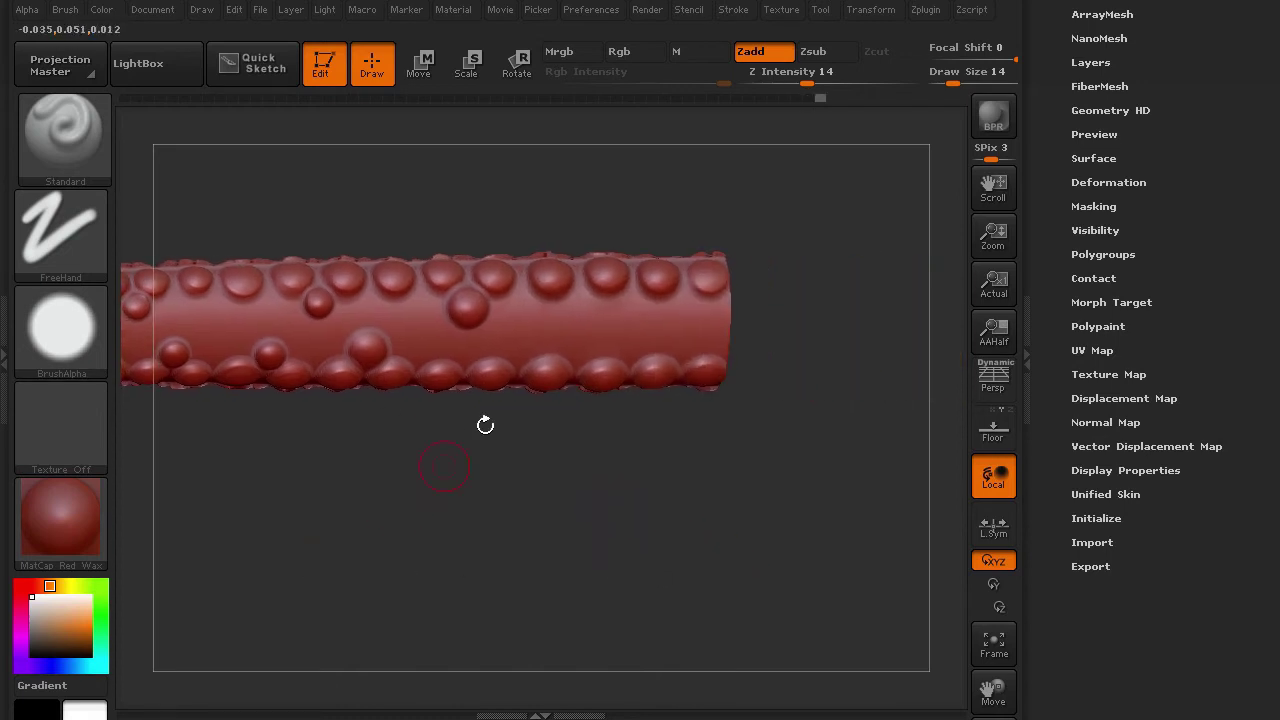
click(576, 350)
key(])
click(638, 307)
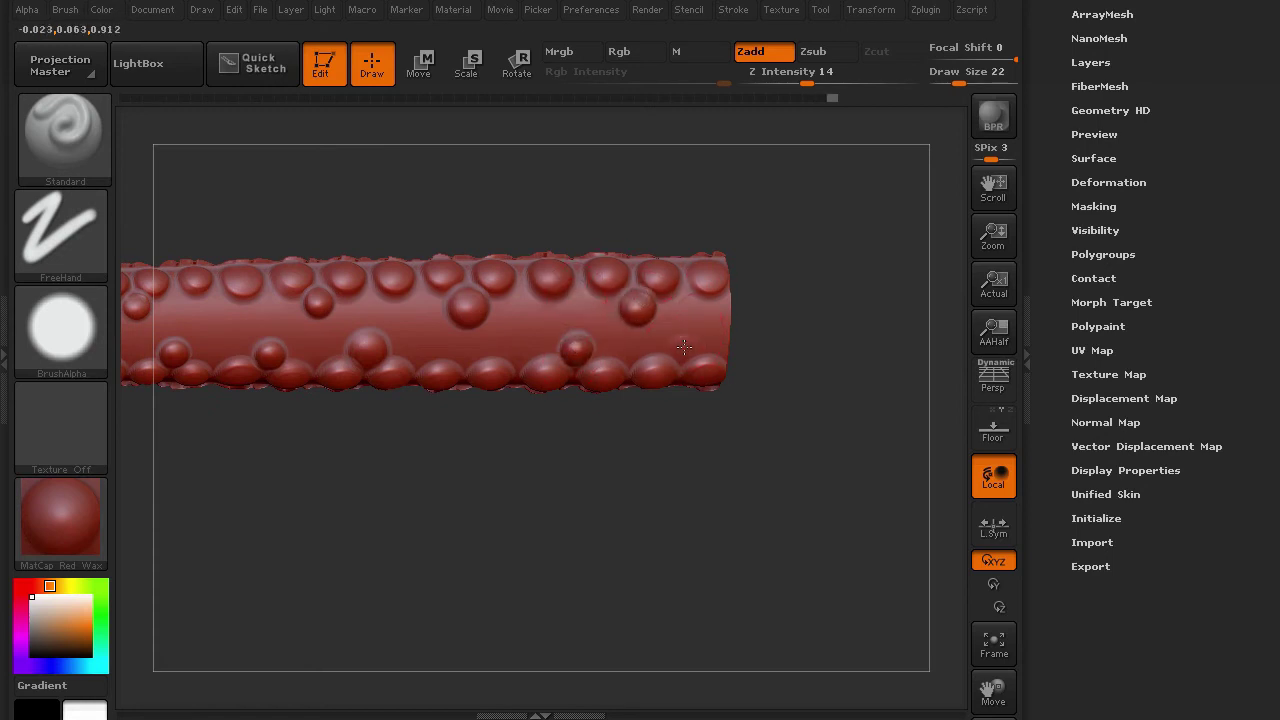
click(684, 347)
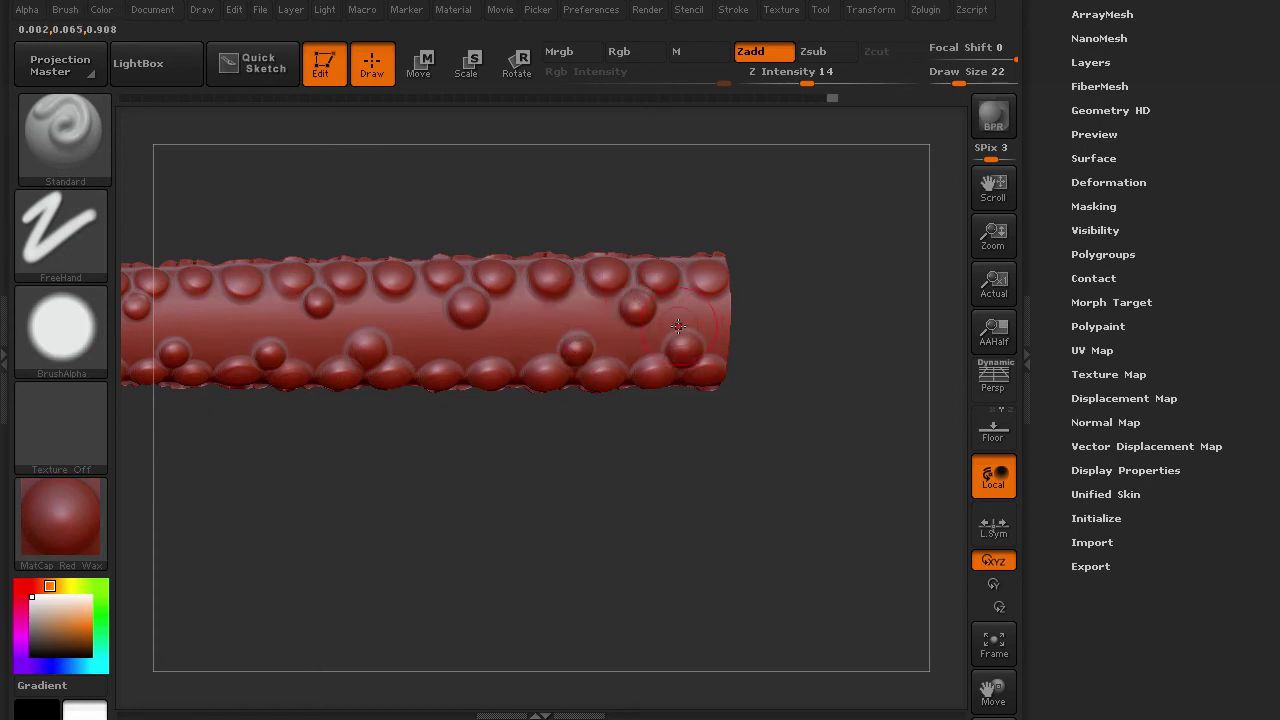
click(462, 355)
- Stamp more small single suckers at draw size 14 beside the far row, working toward the tip
drag(281, 539, 713, 442)
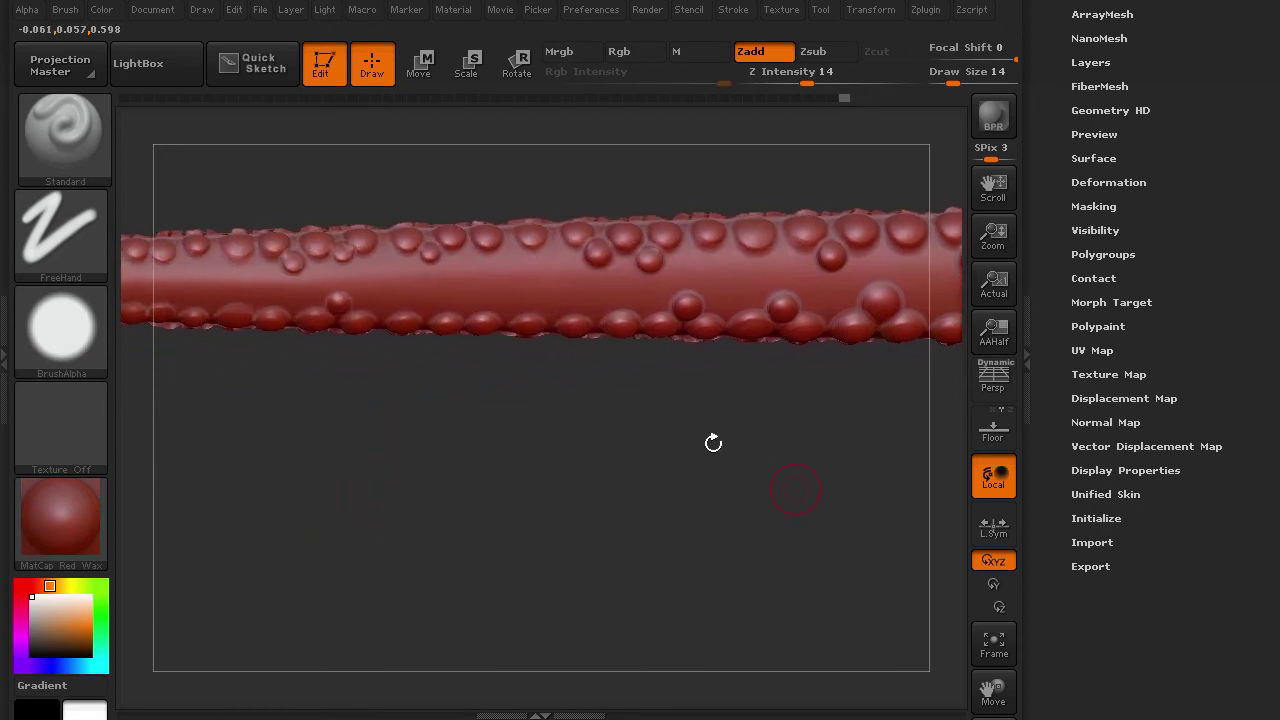
click(507, 315)
click(555, 308)
drag(381, 497, 466, 343)
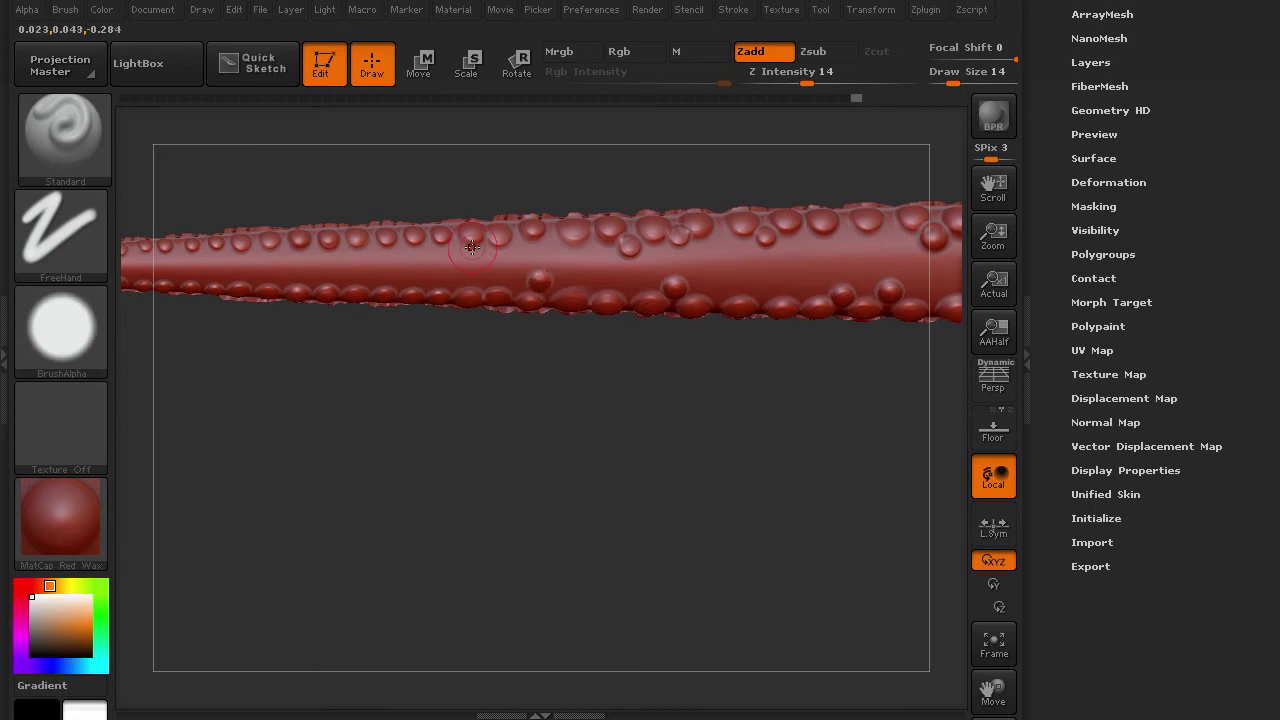
- Switch the Standard brush to Zsub and press mirrored round hollows into the row suckers from the thick end at draw size 14
drag(347, 492, 420, 408)
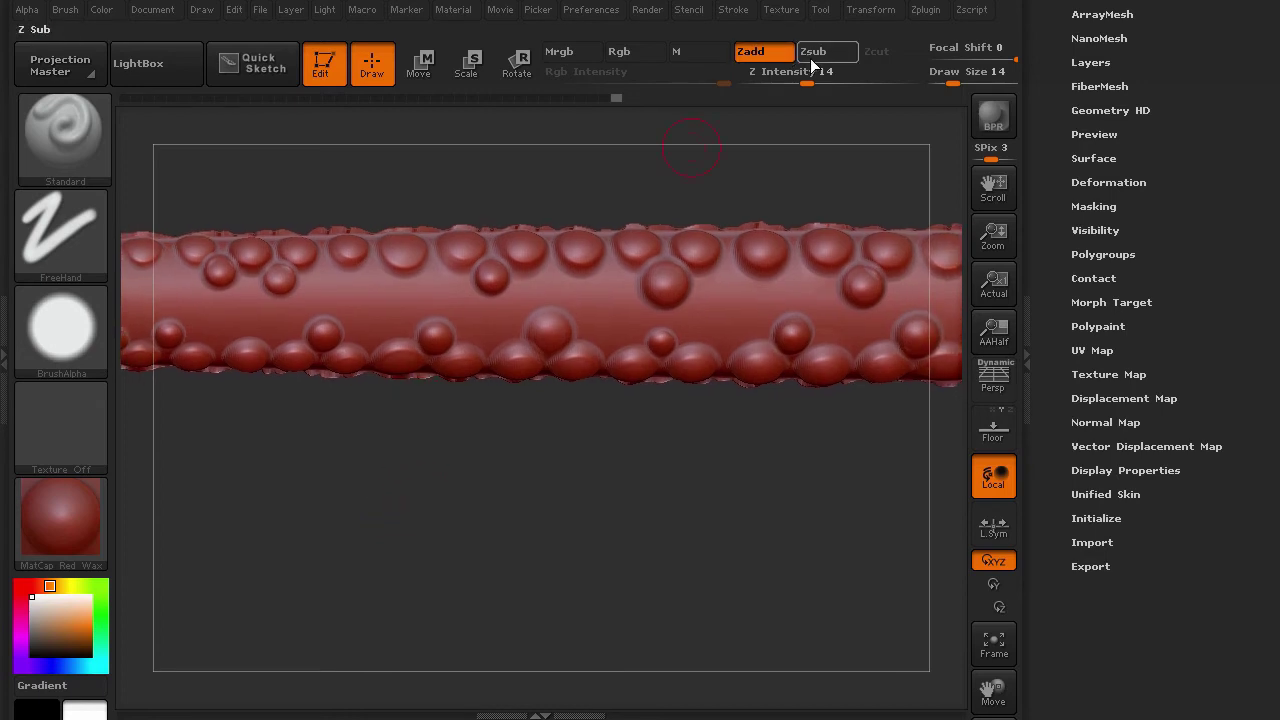
click(812, 51)
drag(673, 503, 527, 444)
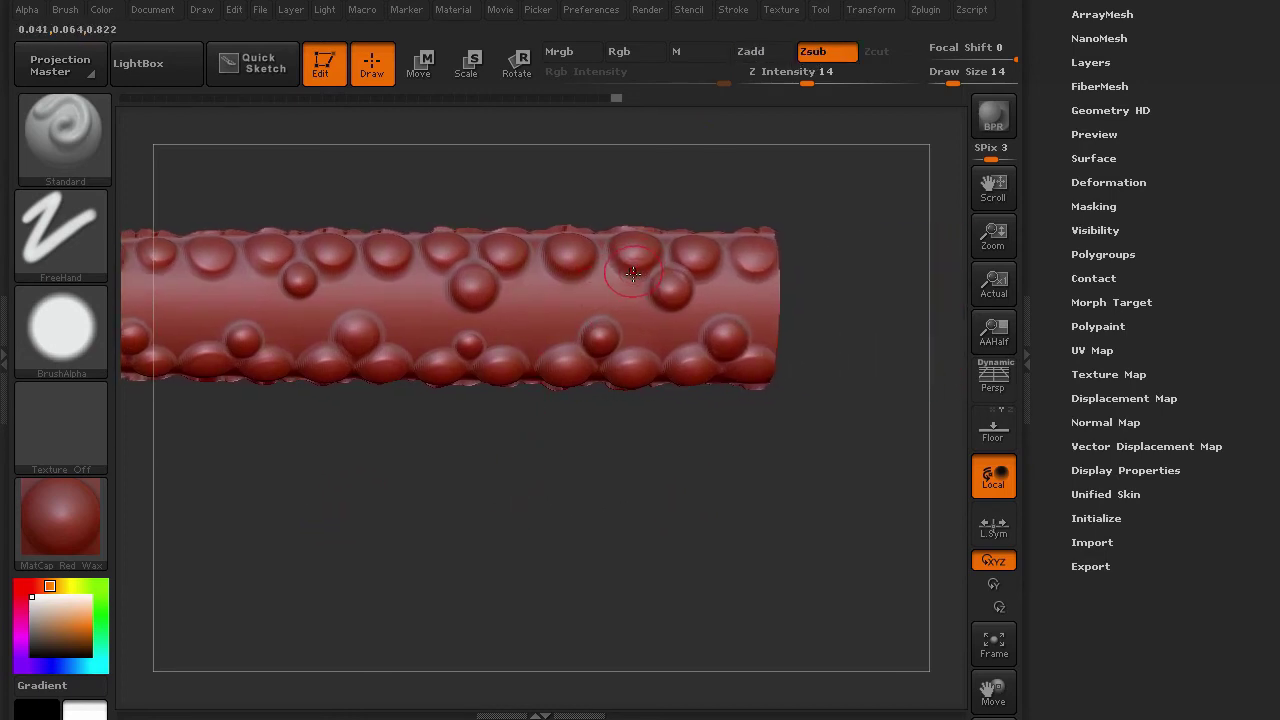
drag(651, 163, 724, 205)
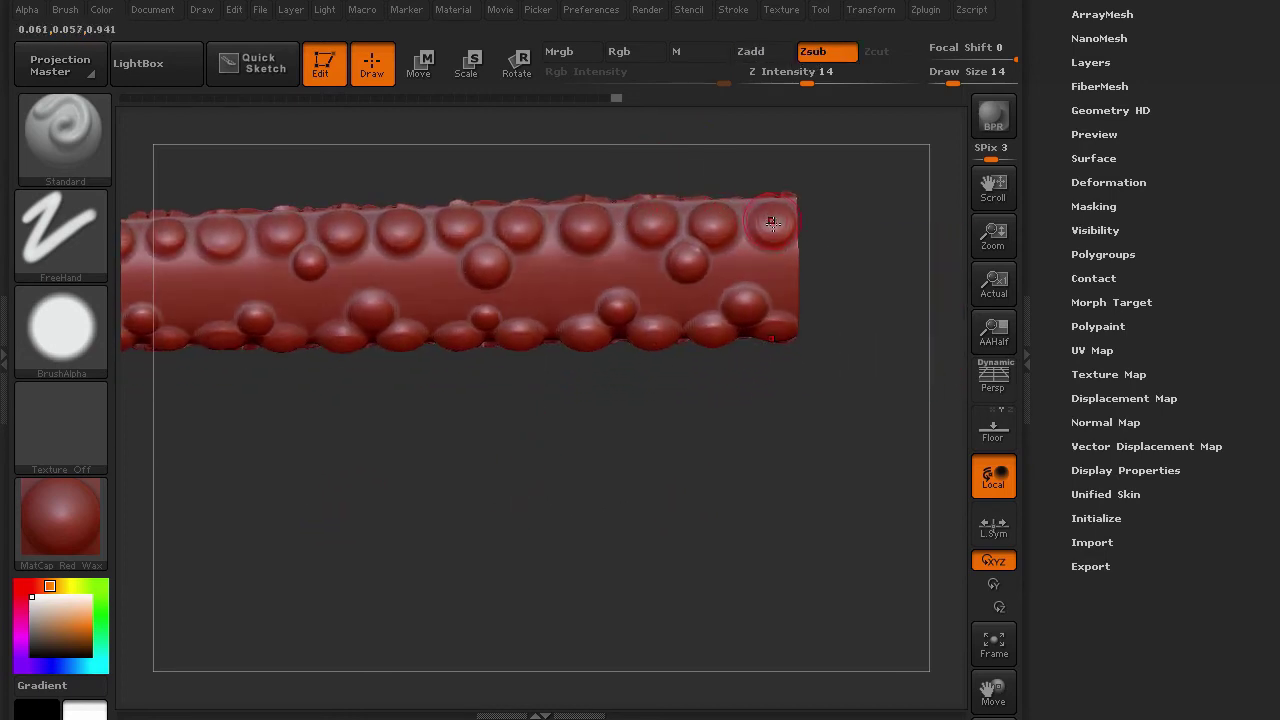
click(773, 222)
click(712, 222)
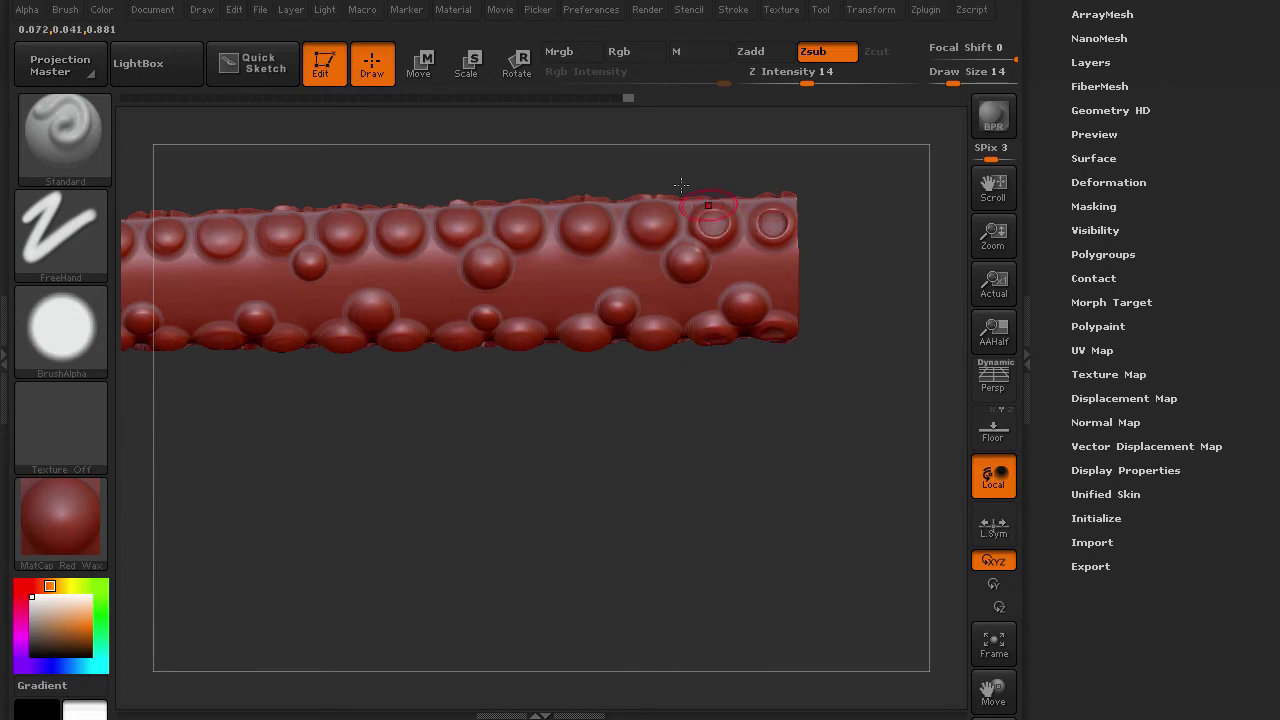
click(651, 222)
click(585, 222)
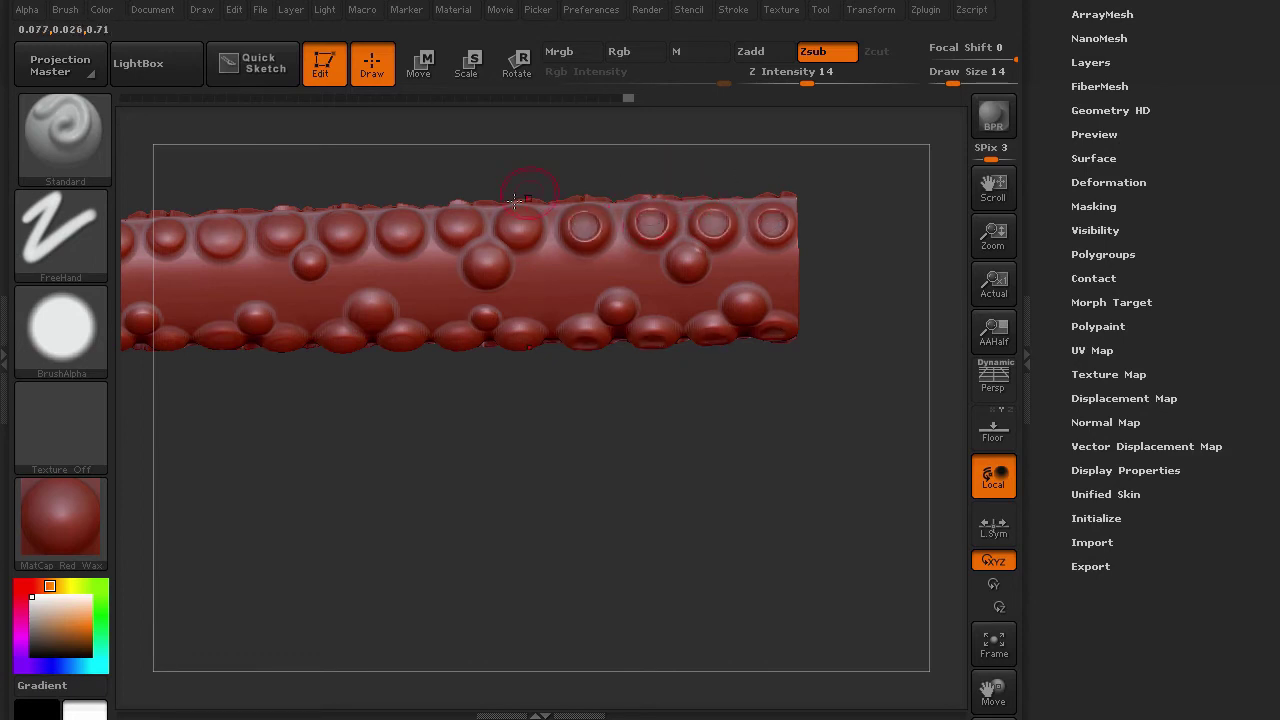
click(517, 222)
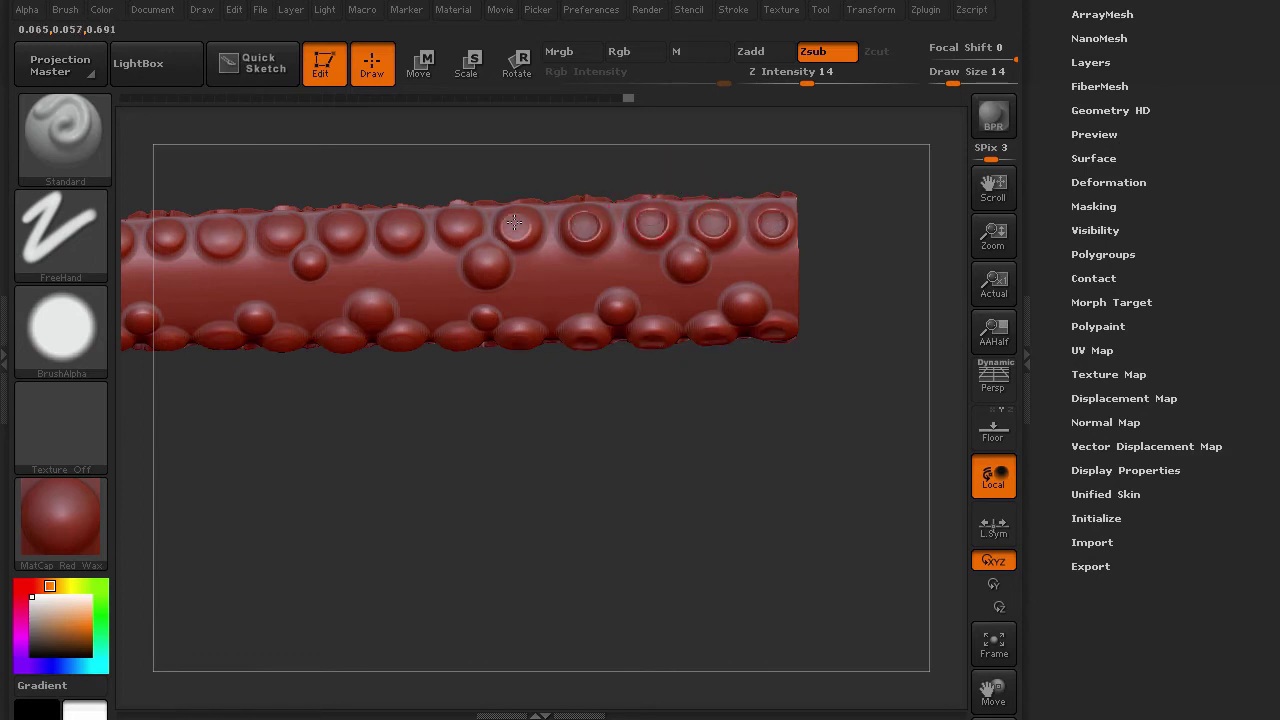
click(399, 229)
- Continue hollowing the mirrored row suckers toward the middle at draw size 14, and undo the last hollow
drag(311, 487, 714, 483)
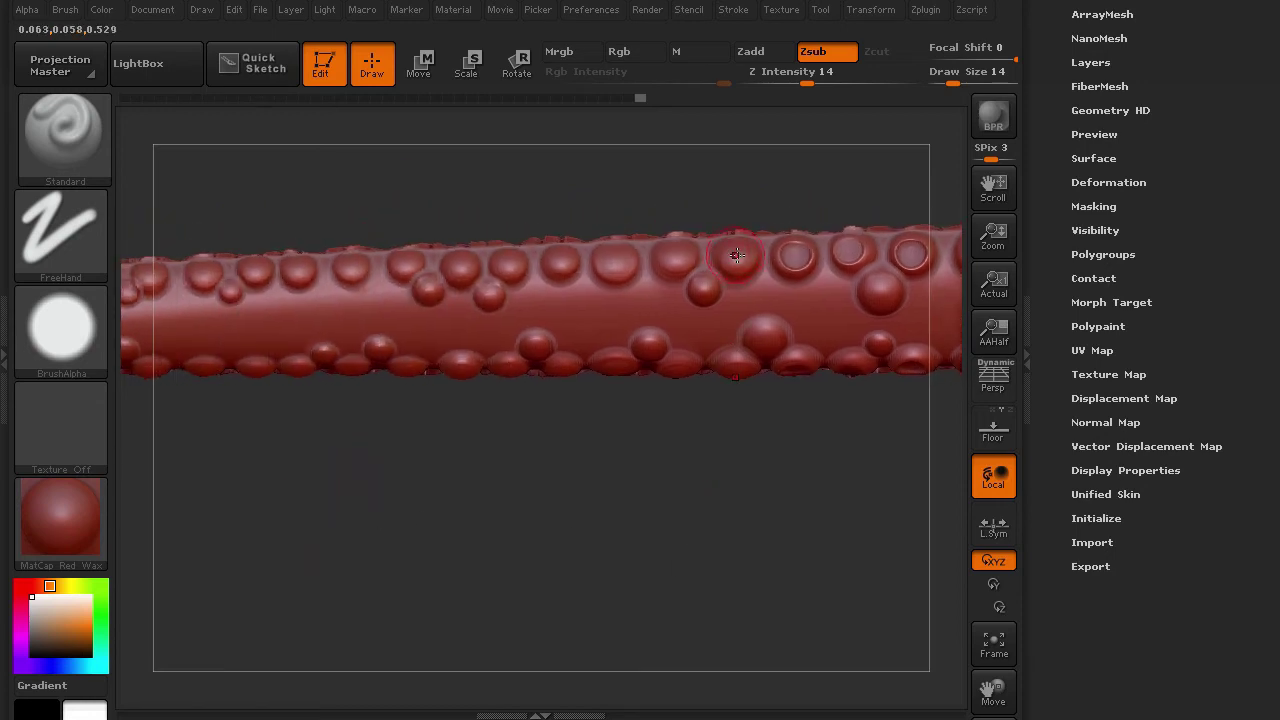
click(676, 260)
click(614, 261)
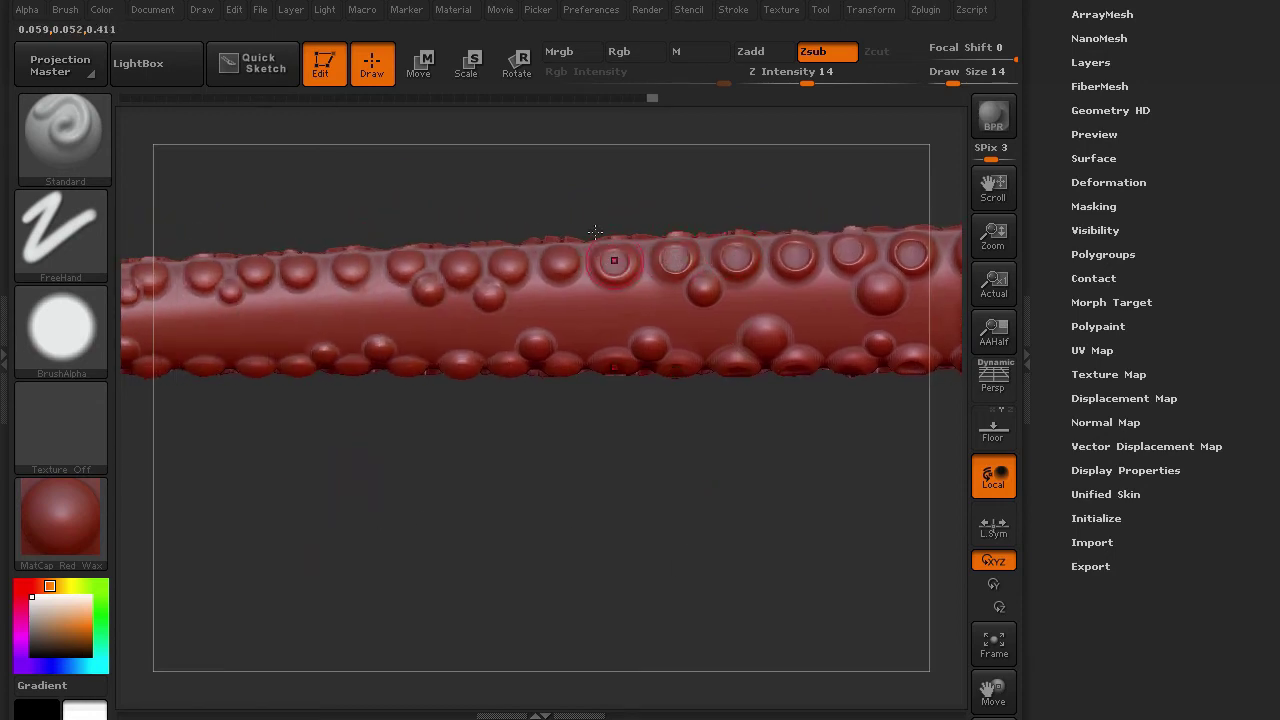
click(560, 261)
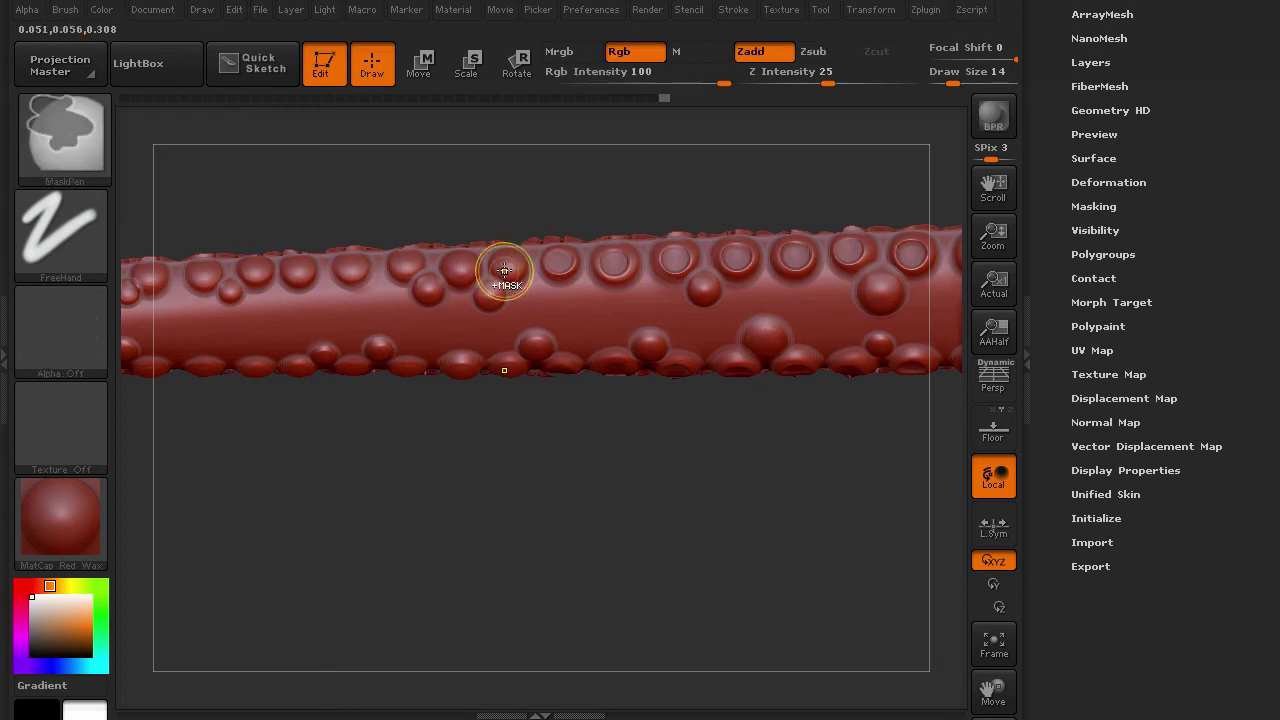
key(ctrl+z)
- Set the draw size to 9 and carve smaller mirrored hollows into the next row suckers toward the tip
key(bracketleft)
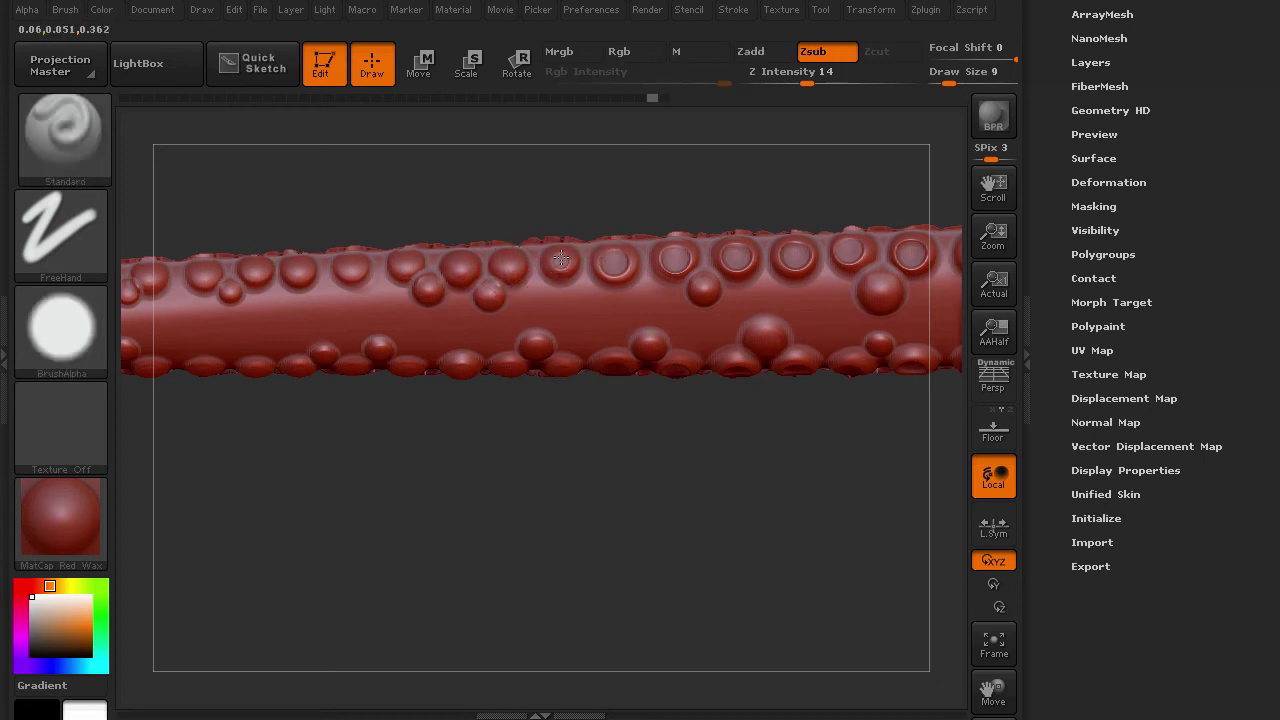
click(509, 264)
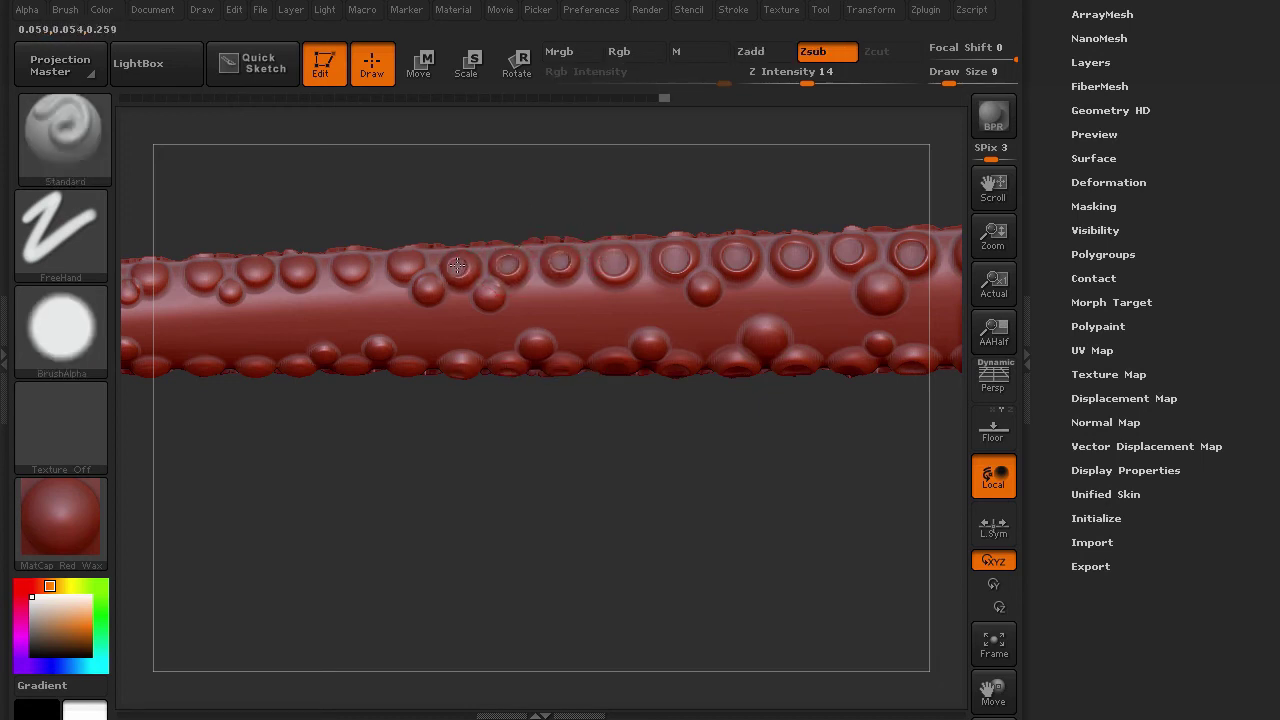
click(458, 265)
click(405, 264)
click(350, 267)
click(294, 271)
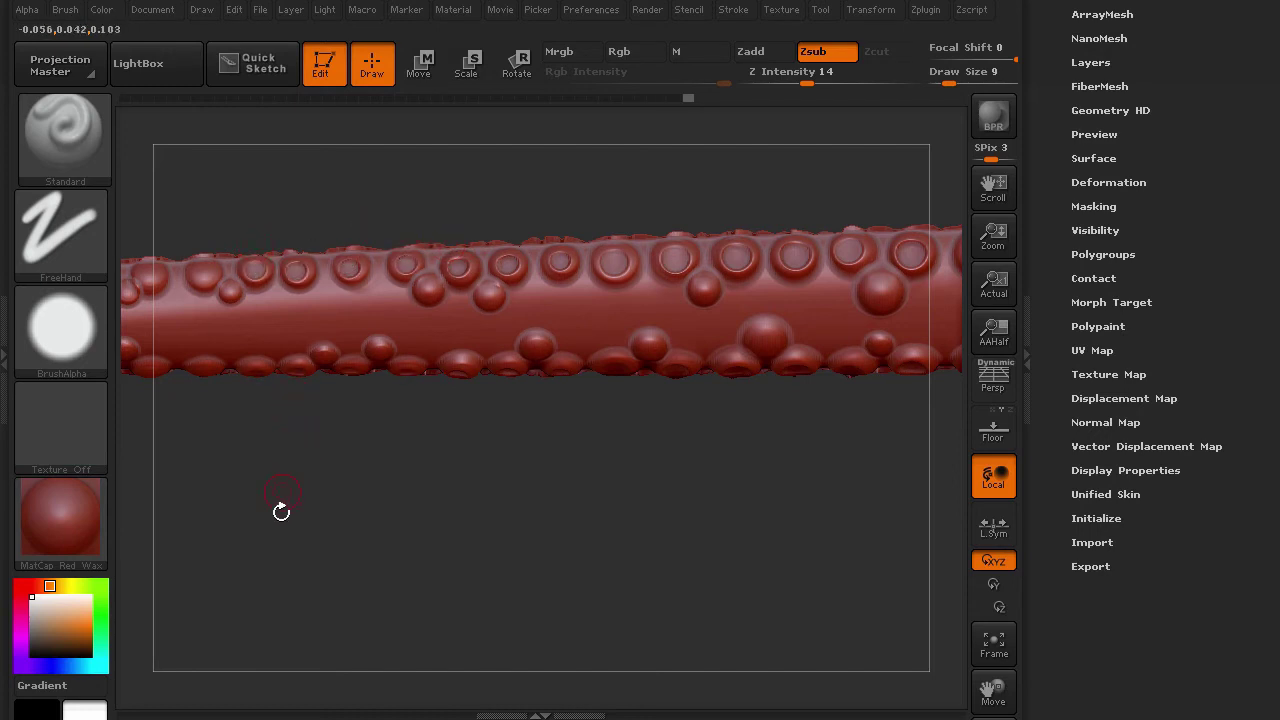
- Continue hollowing the mirrored row suckers toward the tip at draw size 9, reducing it to 8 for the smaller ones
drag(280, 509, 783, 449)
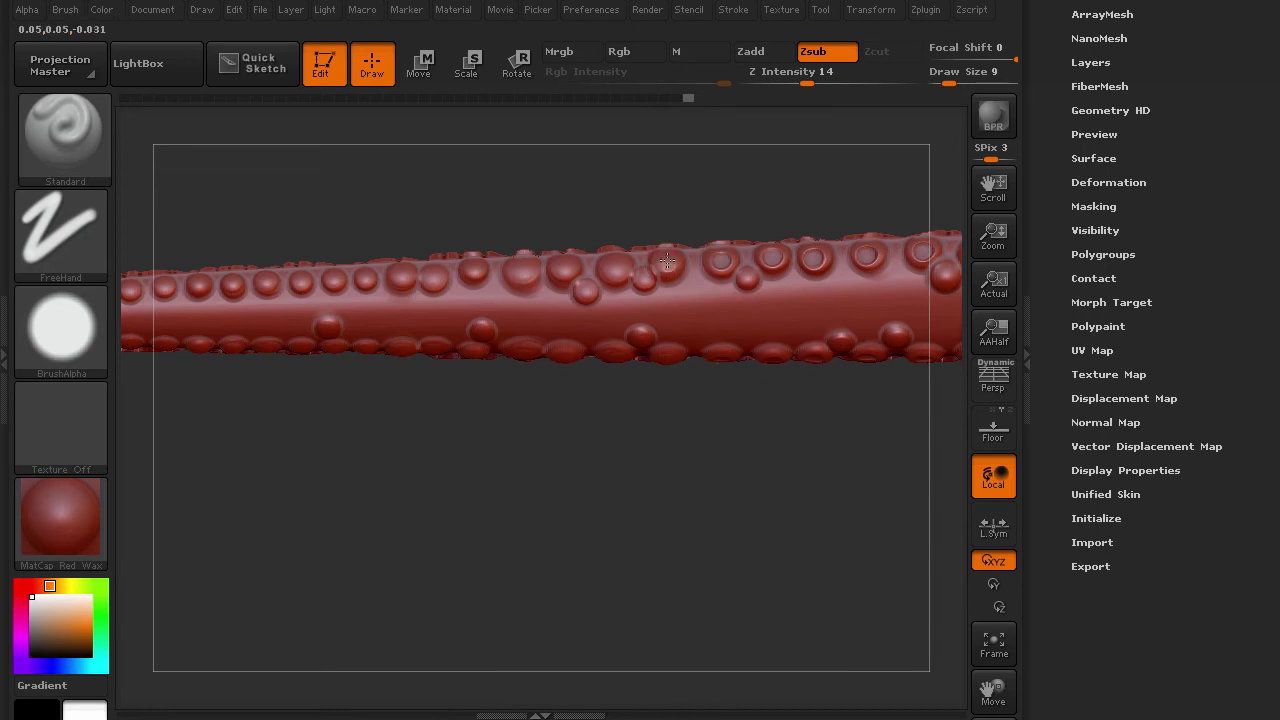
click(563, 266)
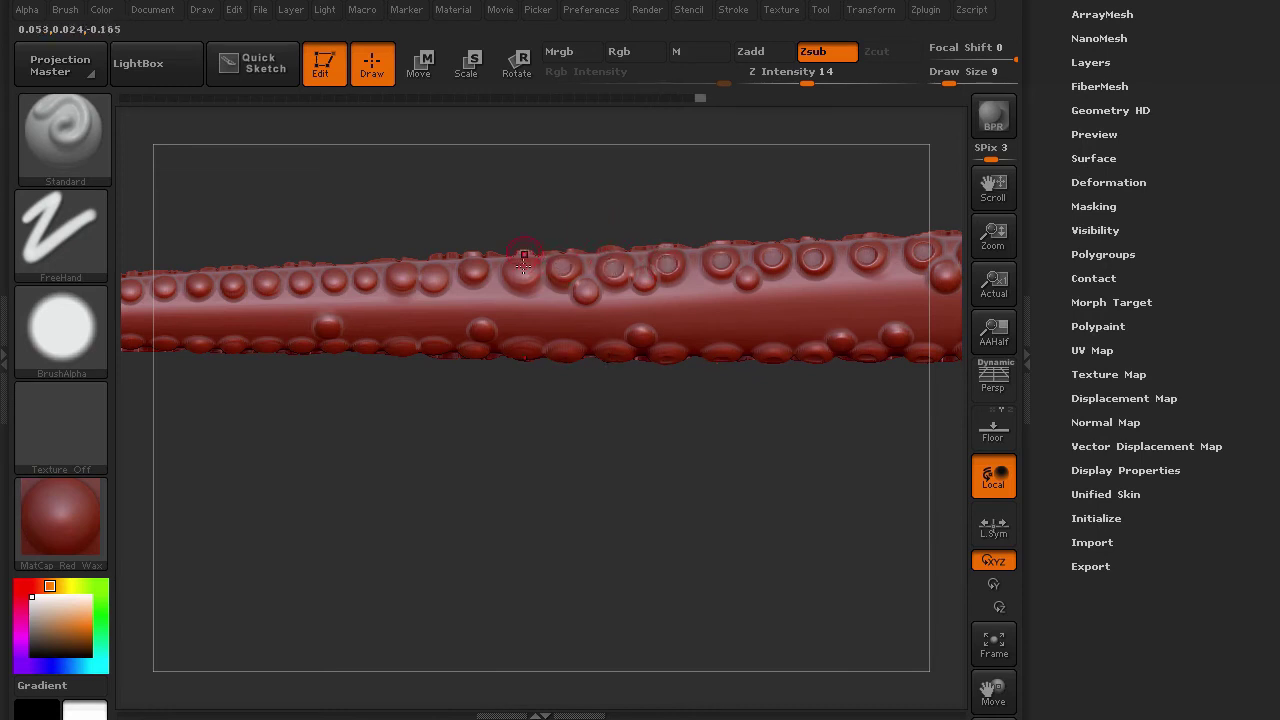
click(523, 270)
drag(488, 483, 486, 455)
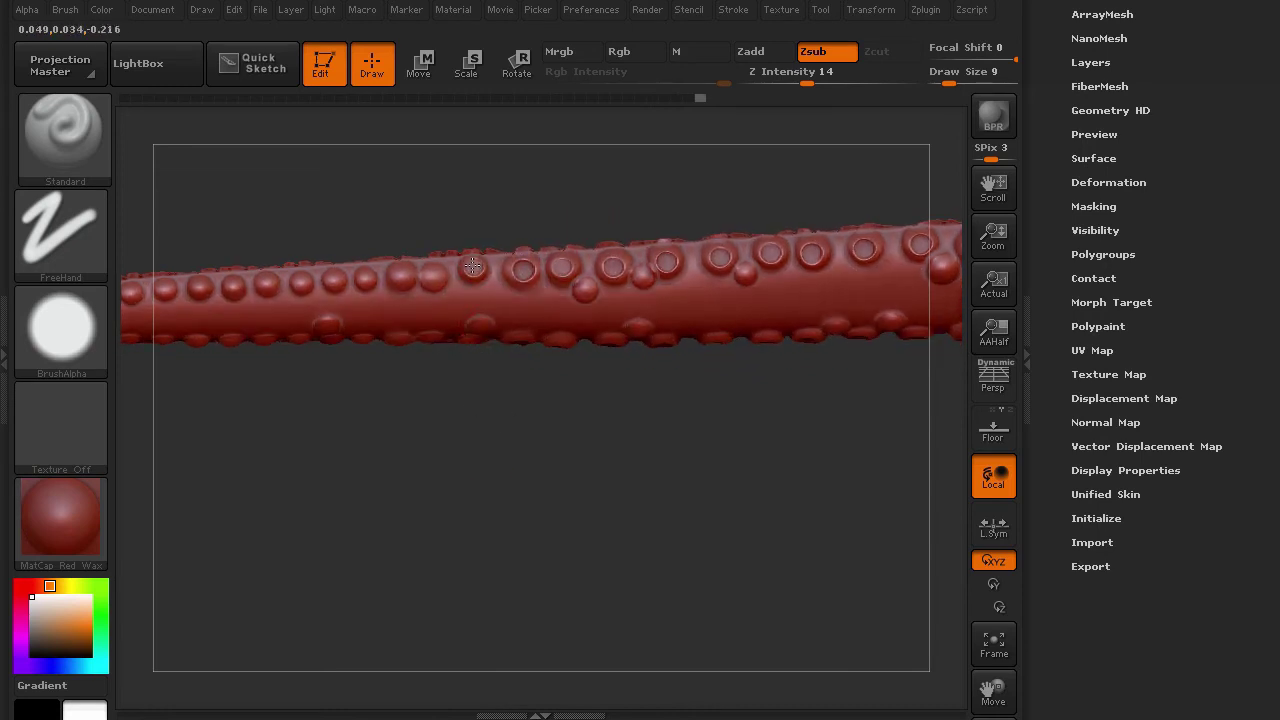
click(432, 276)
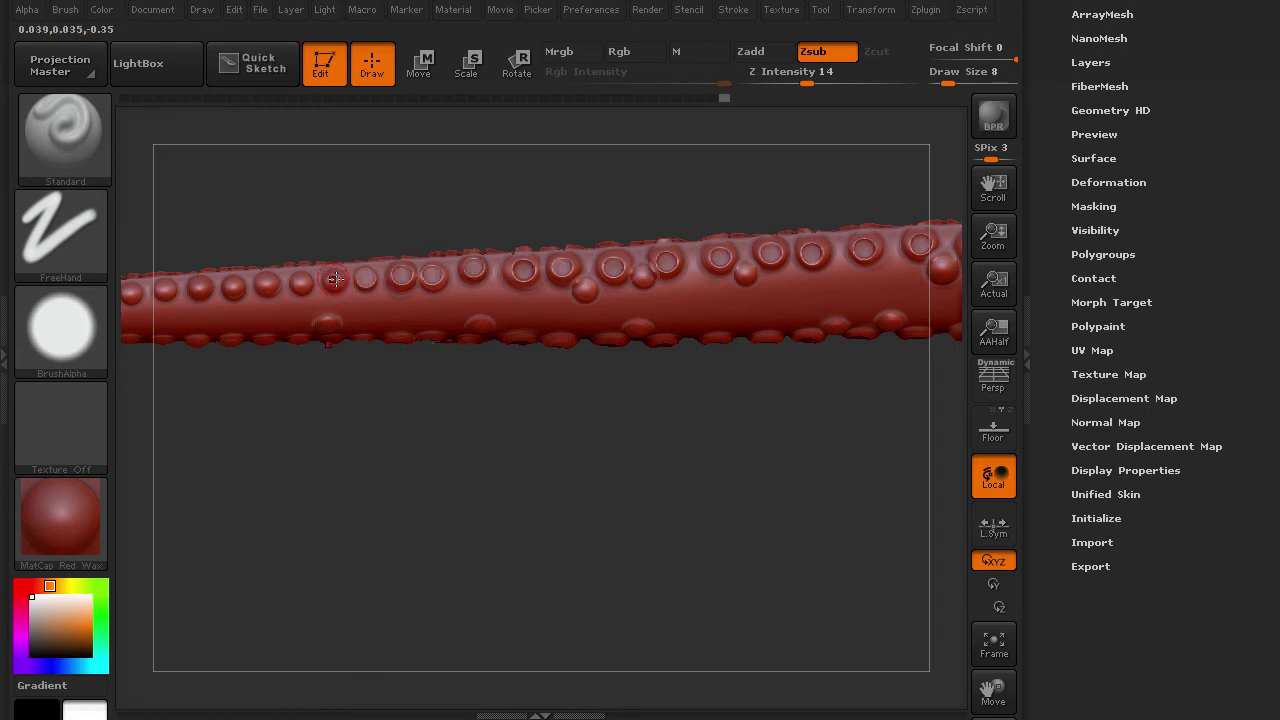
click(300, 282)
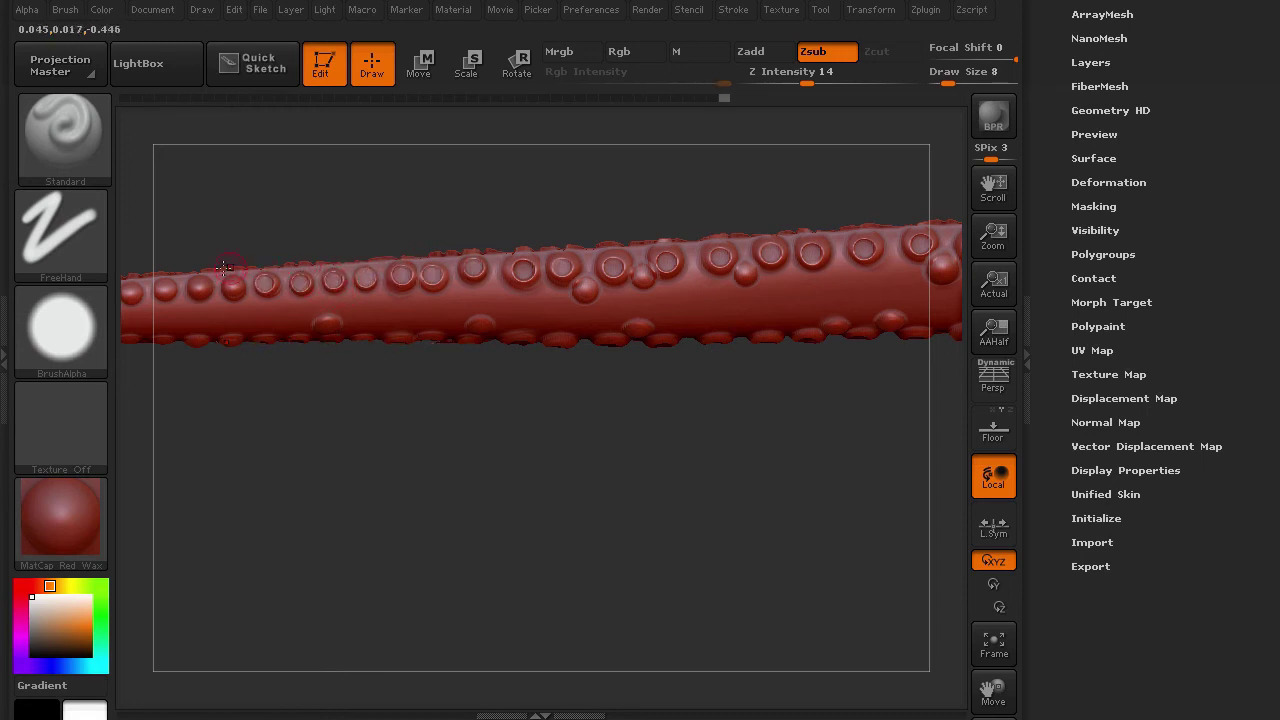
click(230, 287)
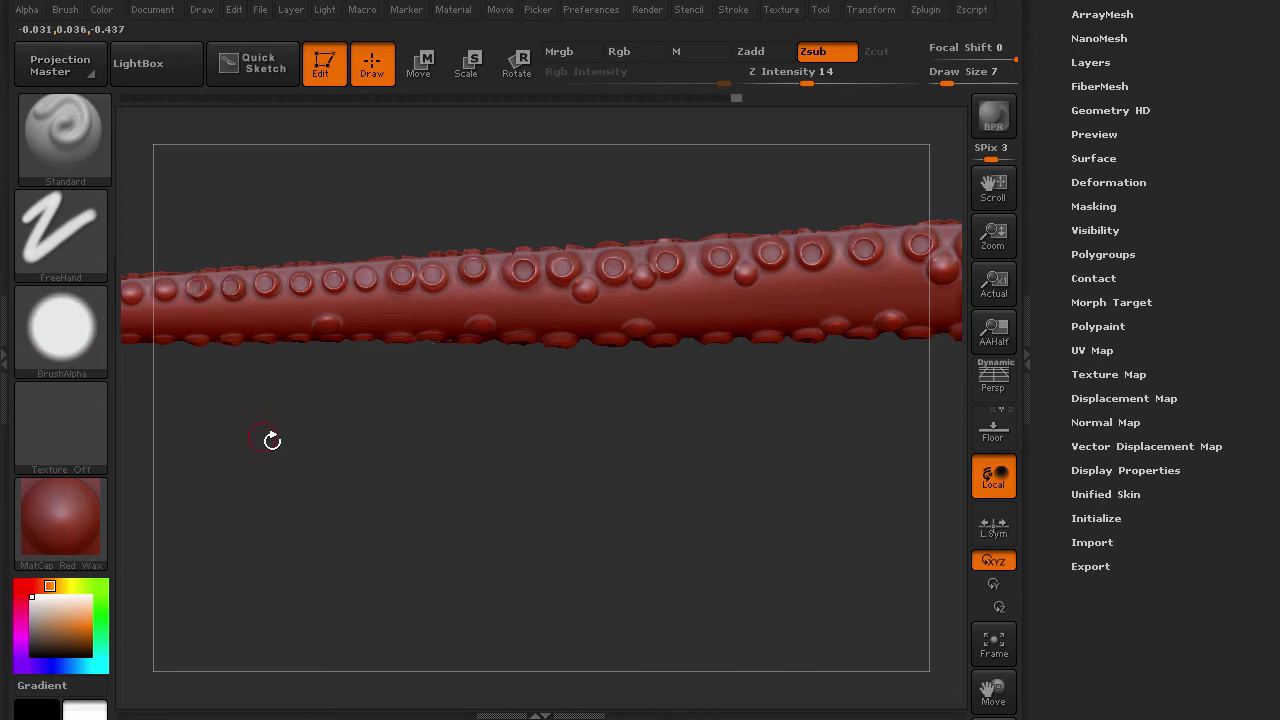
- Hollow the small mirrored row suckers near the tip, reducing the draw size to 7 and finally 5
drag(272, 440, 581, 293)
click(619, 286)
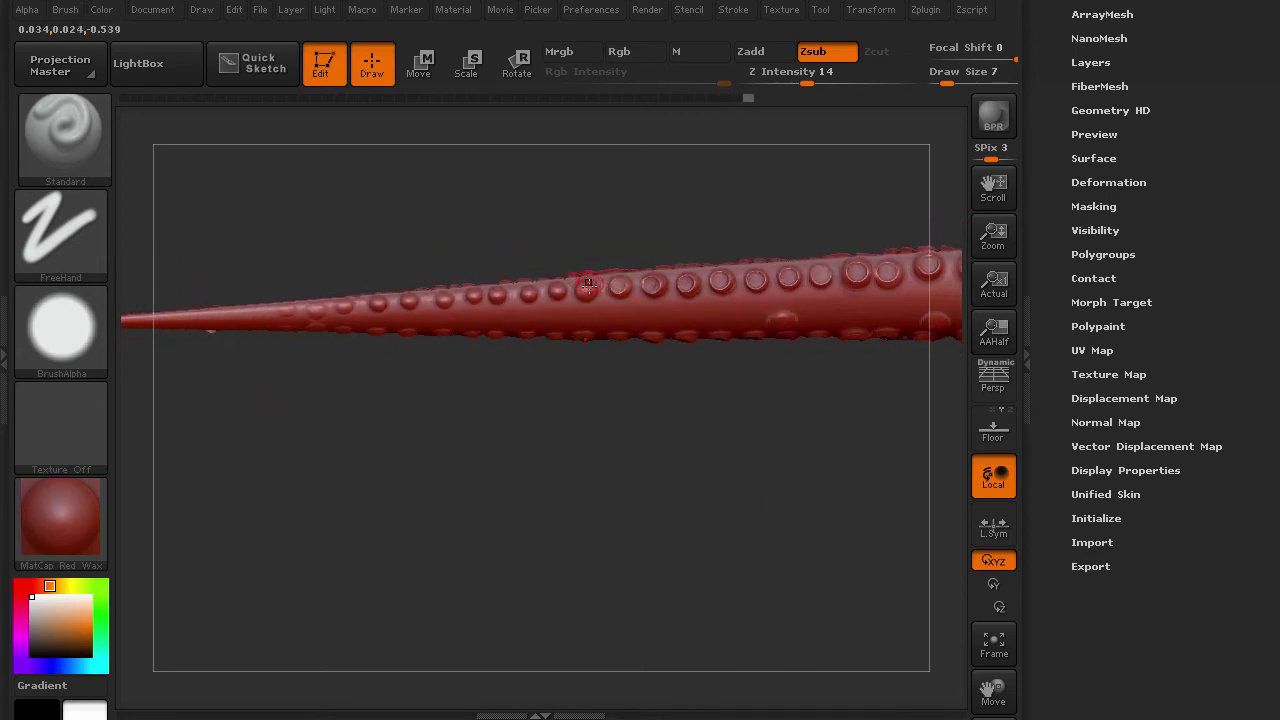
click(496, 296)
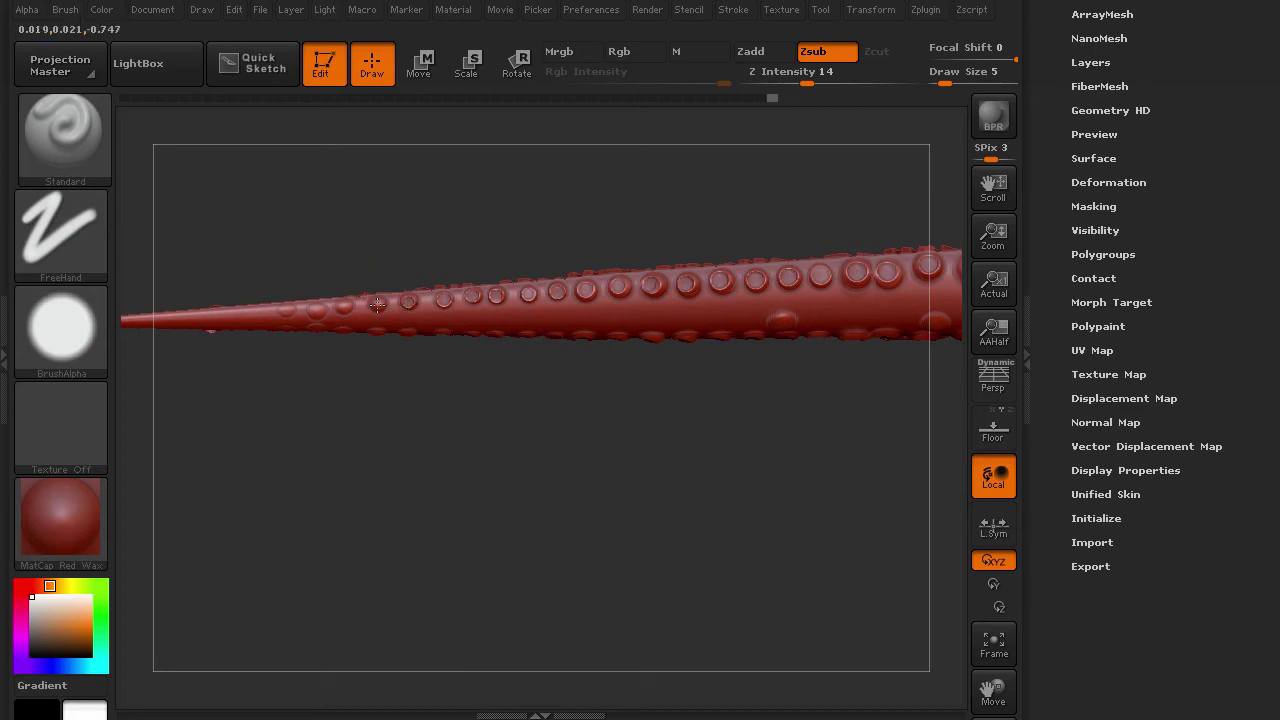
click(340, 299)
- Hollow the scattered single suckers closest to the tip at draw size 6, increasing it to 8 for the larger ones
drag(627, 481, 404, 372)
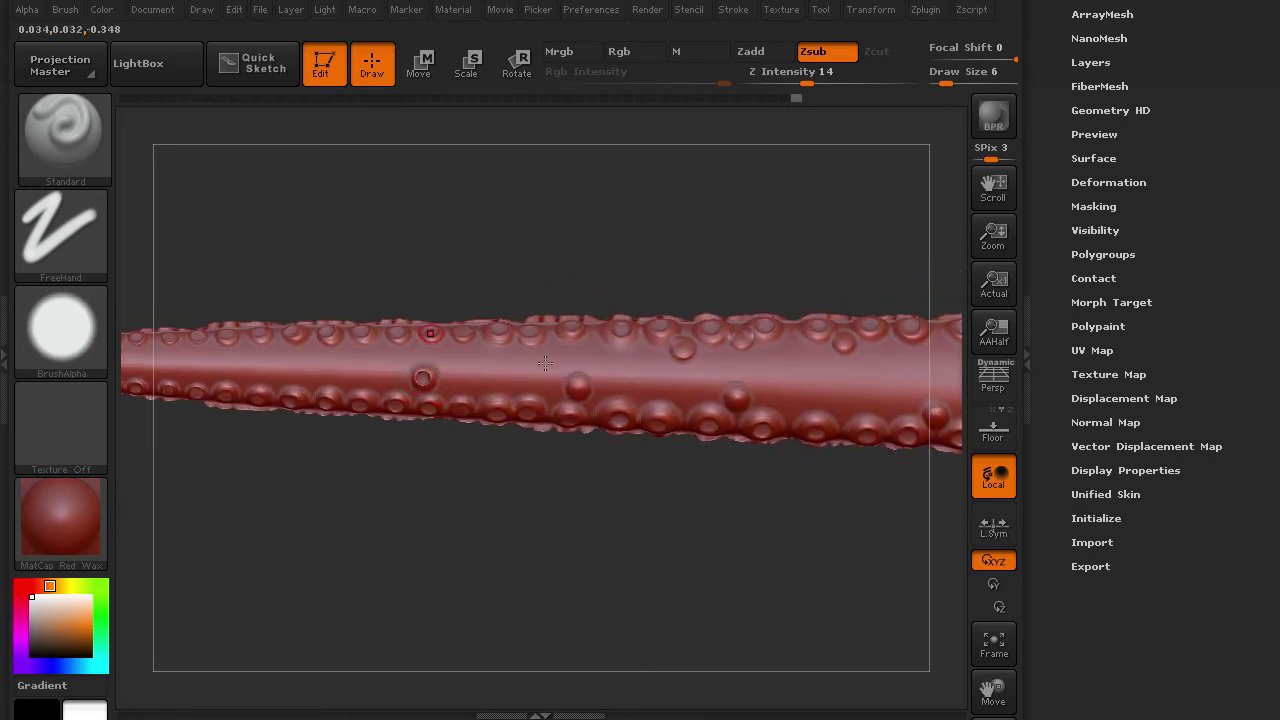
click(580, 386)
key(])
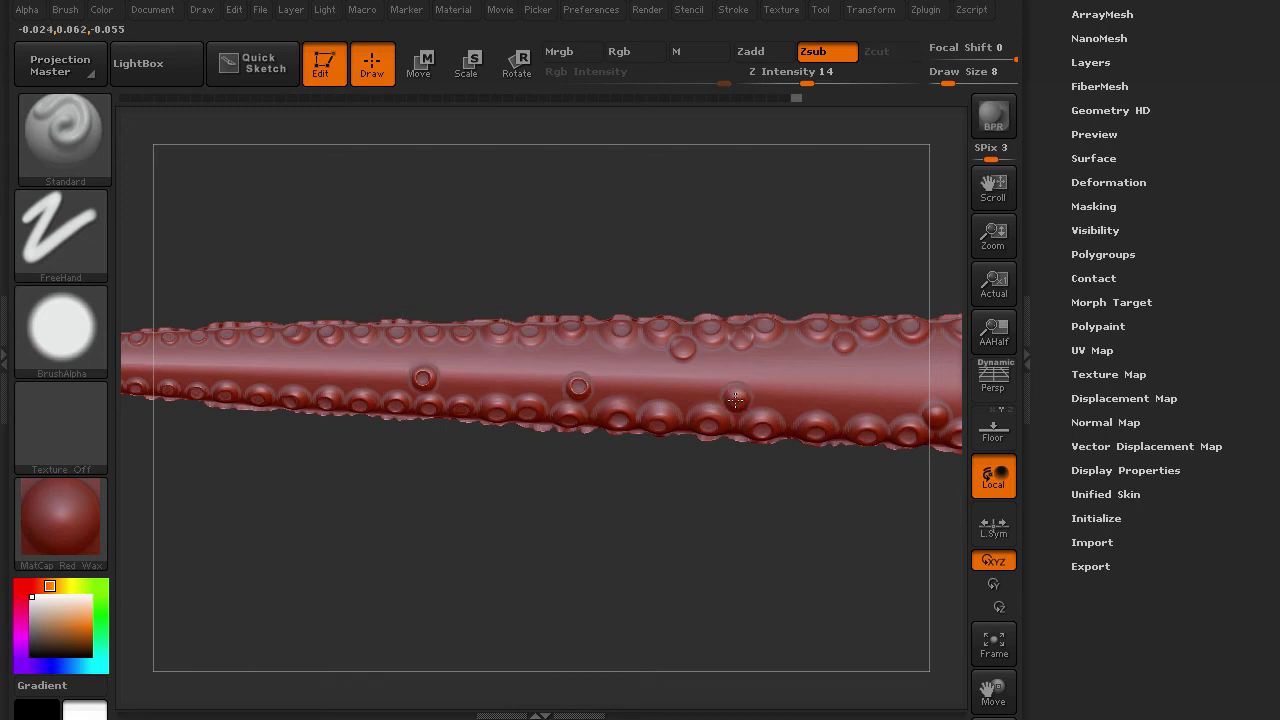
click(735, 399)
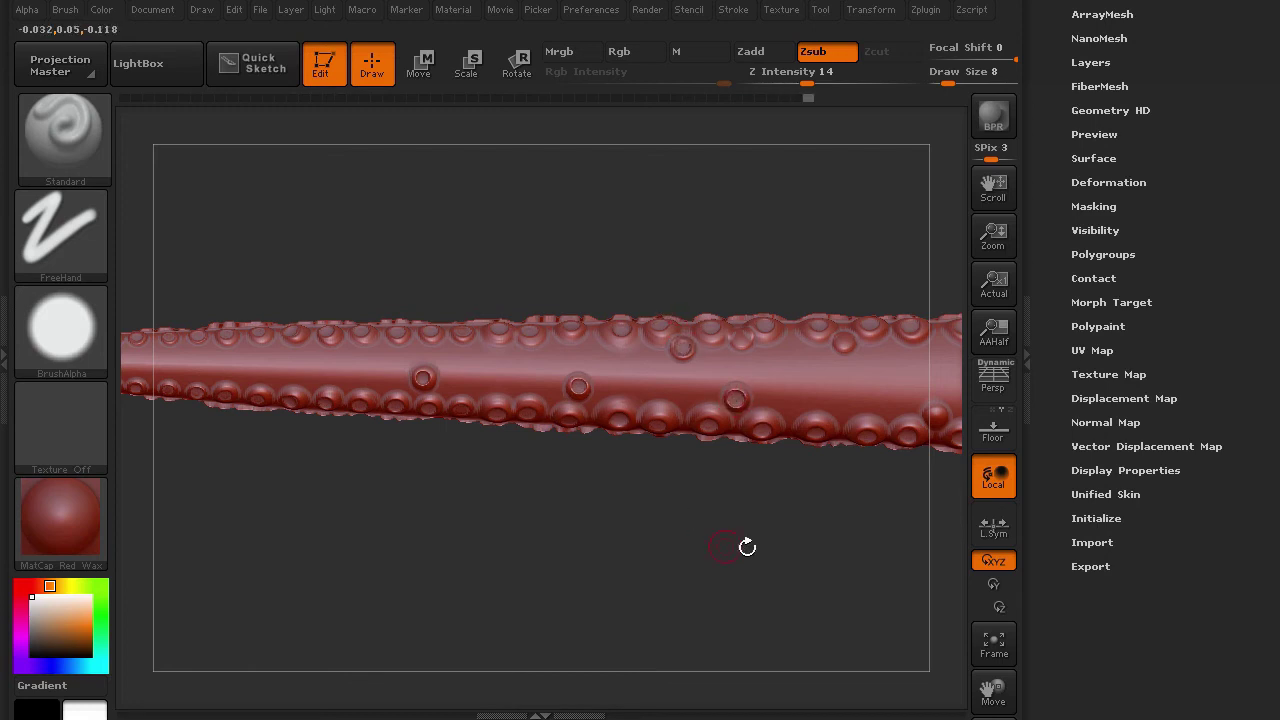
- Hollow the scattered single suckers along the middle of the underside at draw size 8
drag(768, 597, 263, 471)
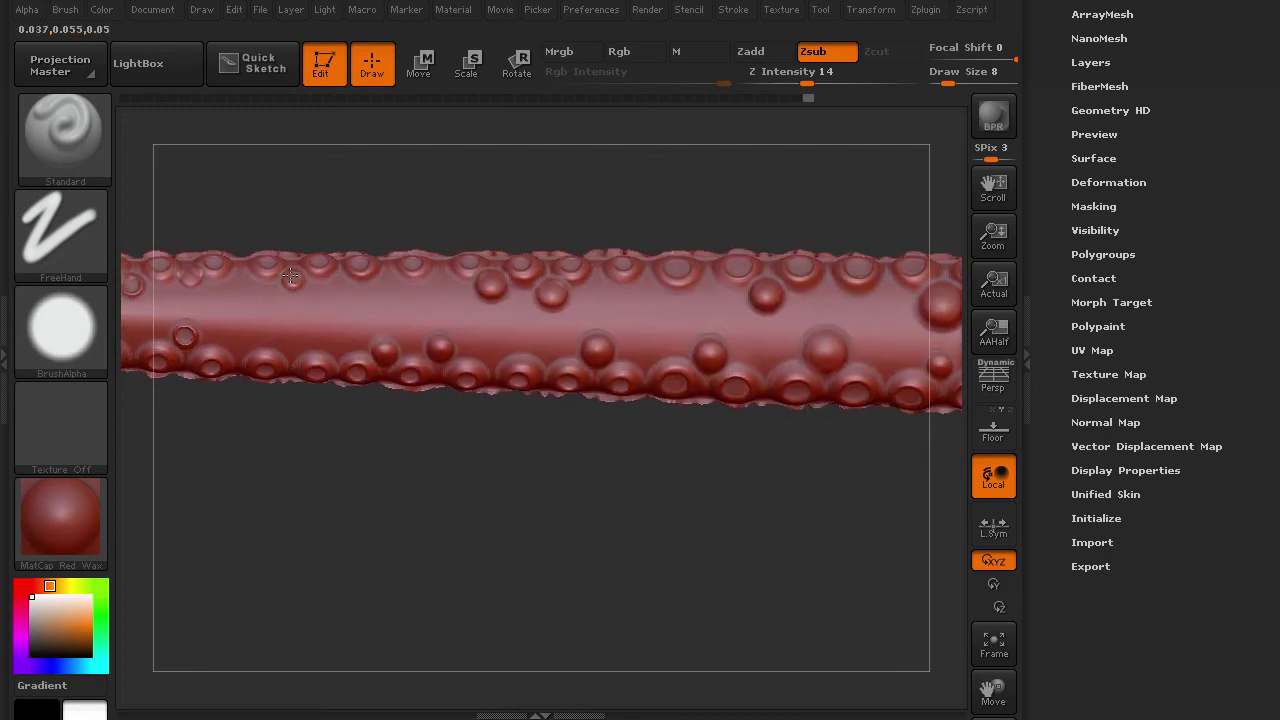
drag(375, 476, 385, 349)
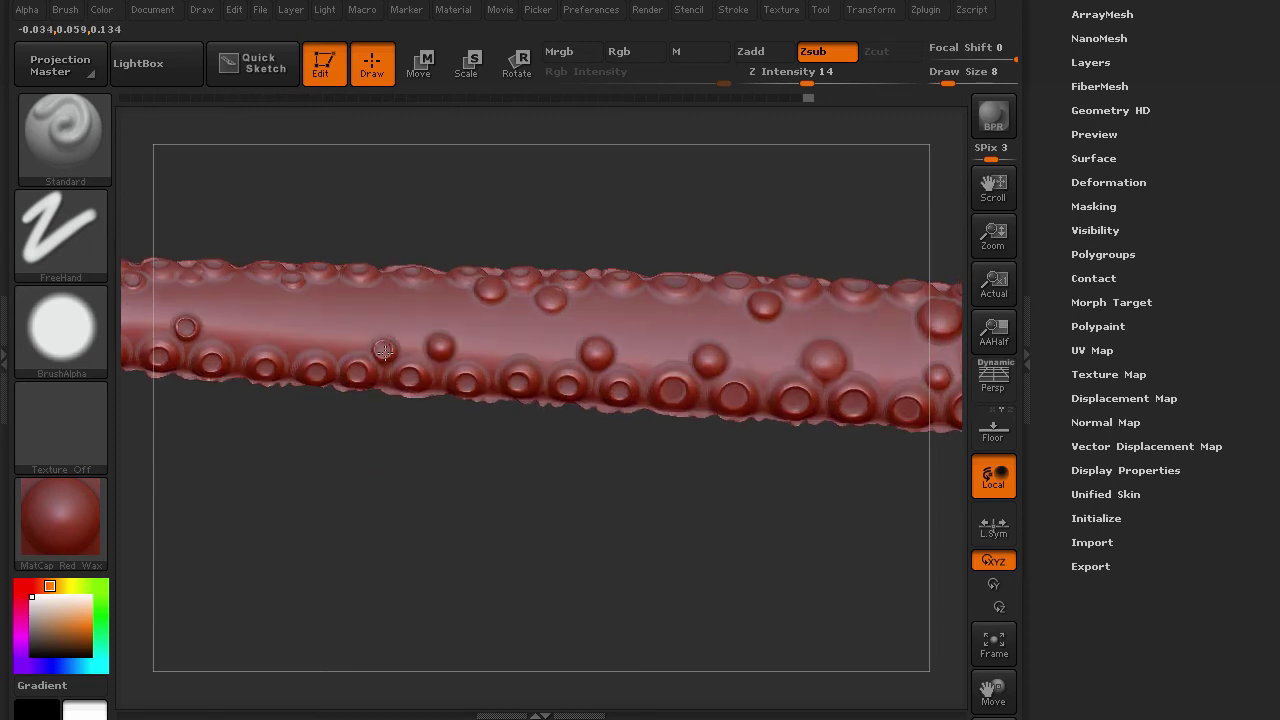
drag(505, 505, 507, 403)
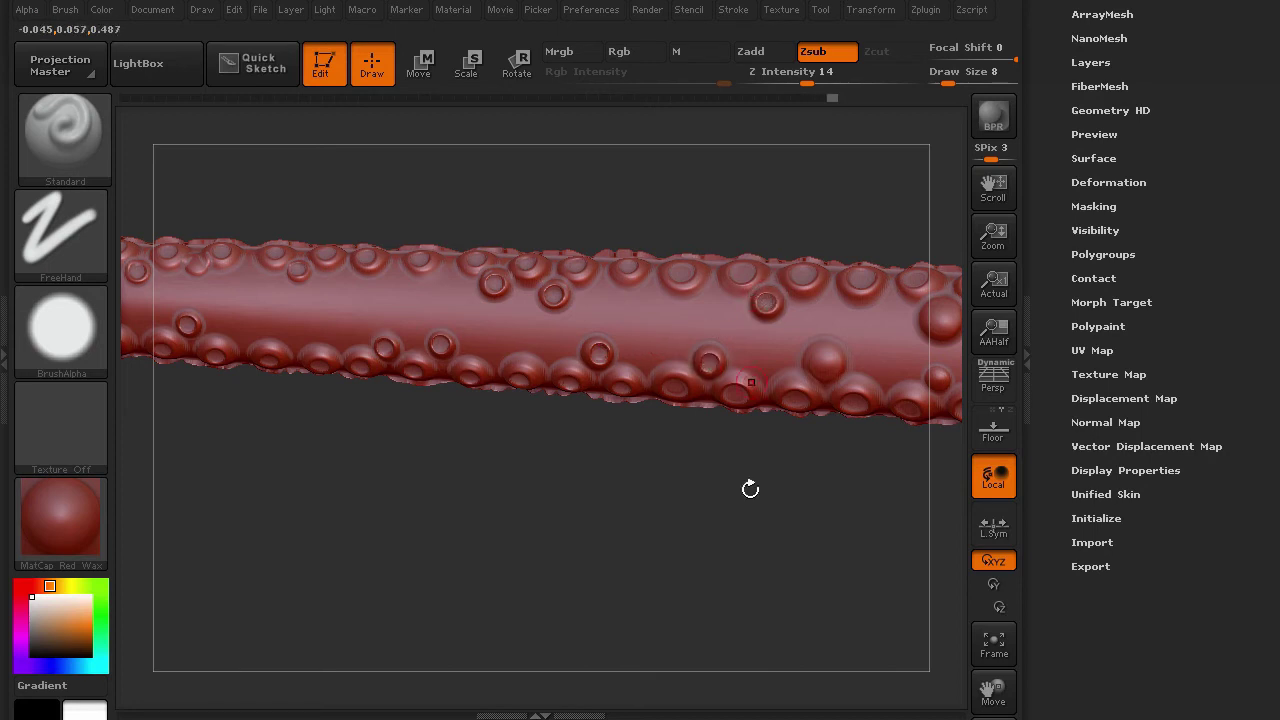
- Hollow the next single suckers toward the thick end, using draw size 10, a bigger brush for the largest and 9 for the small one
drag(749, 486, 479, 506)
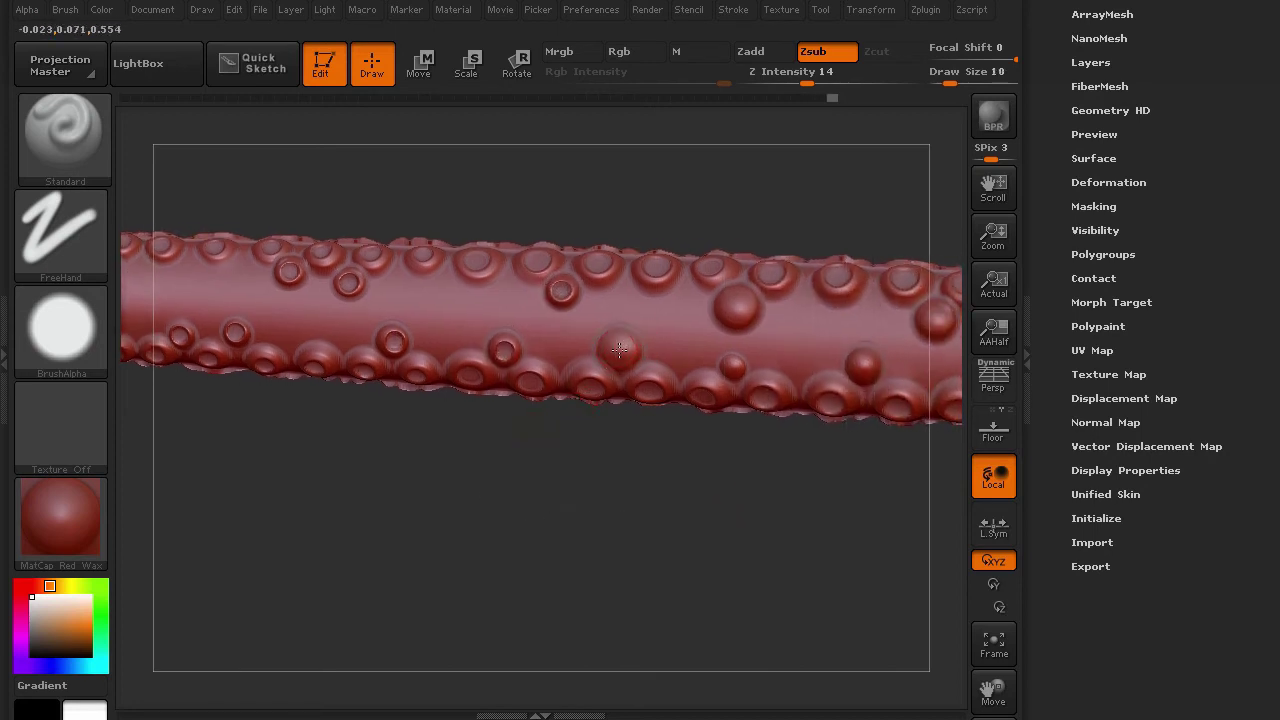
drag(622, 352, 620, 349)
key(bracketright)
drag(736, 307, 735, 304)
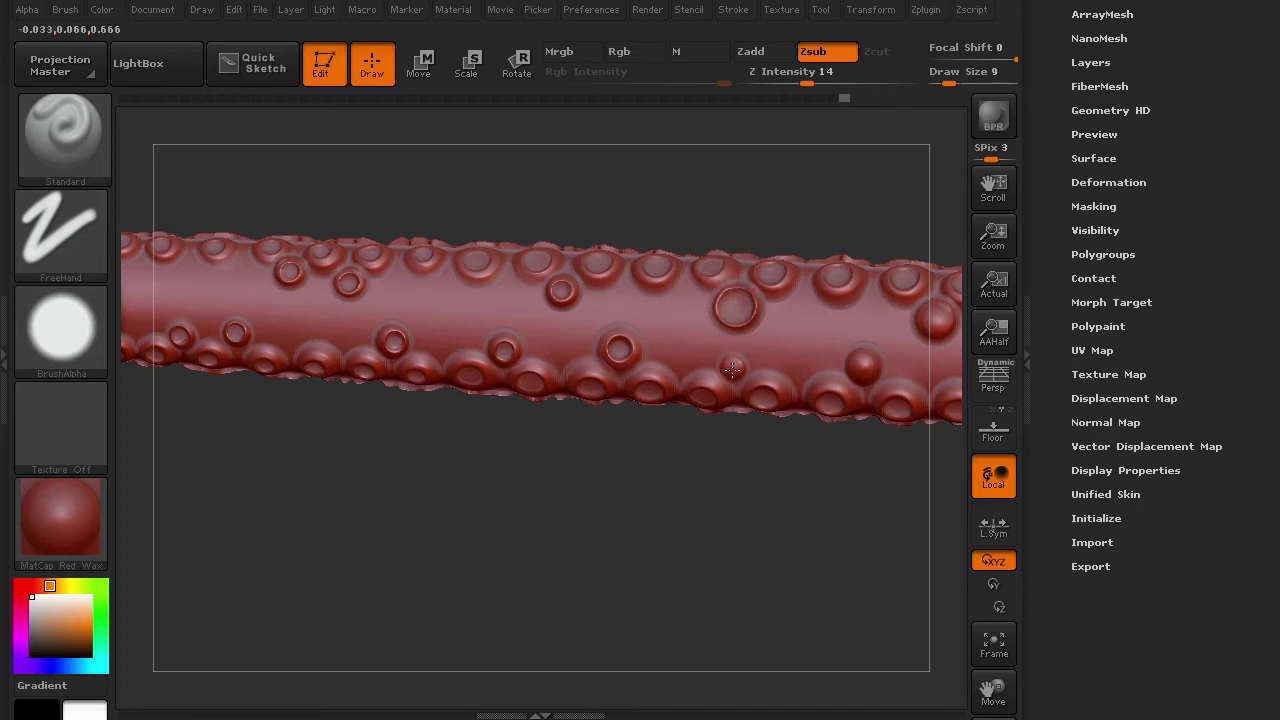
key(bracketleft)
- Hollow the last single suckers at the thick end, increasing the draw size from 10 to 14
mouse_move(736, 554)
mouse_down()
mouse_move(748, 550)
mouse_move(523, 523)
mouse_move(463, 437)
mouse_up()
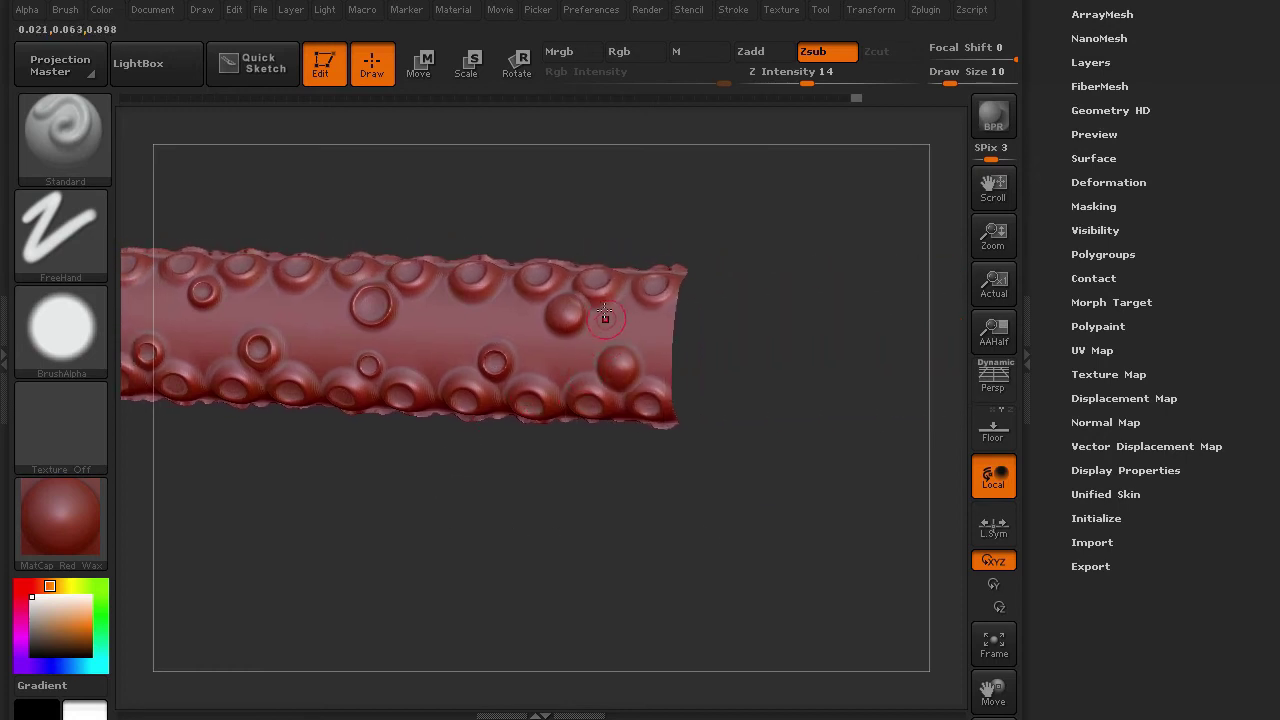
key(bracketright)
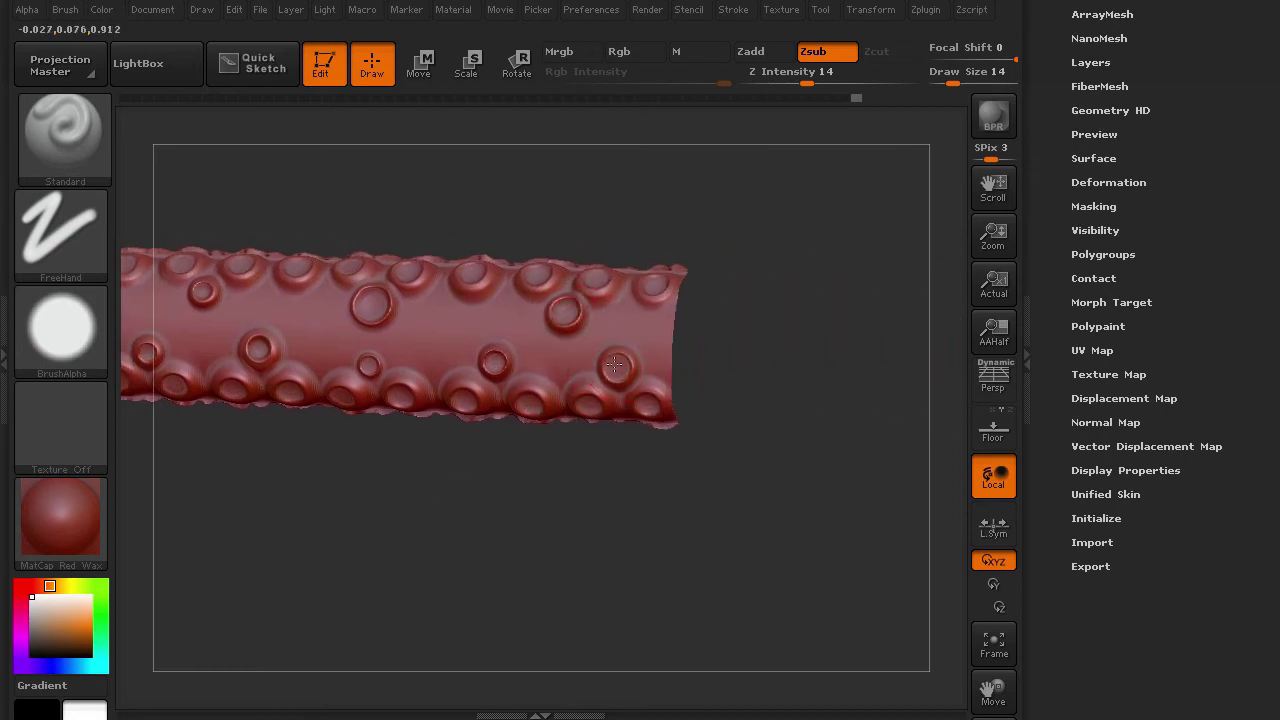
drag(357, 517, 566, 359)
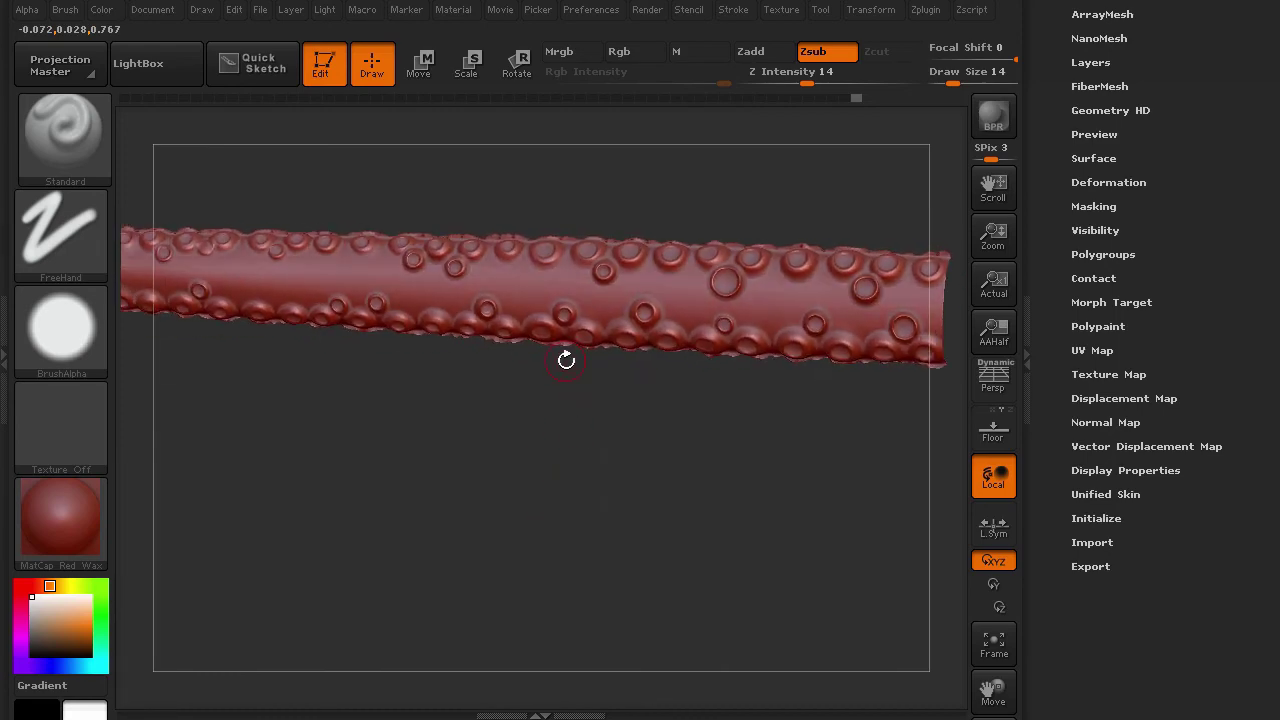
- Switch to the Dam_Standard brush with the polyframe shown, draw size 10 and Z Intensity 25
click(72, 123)
key(d)
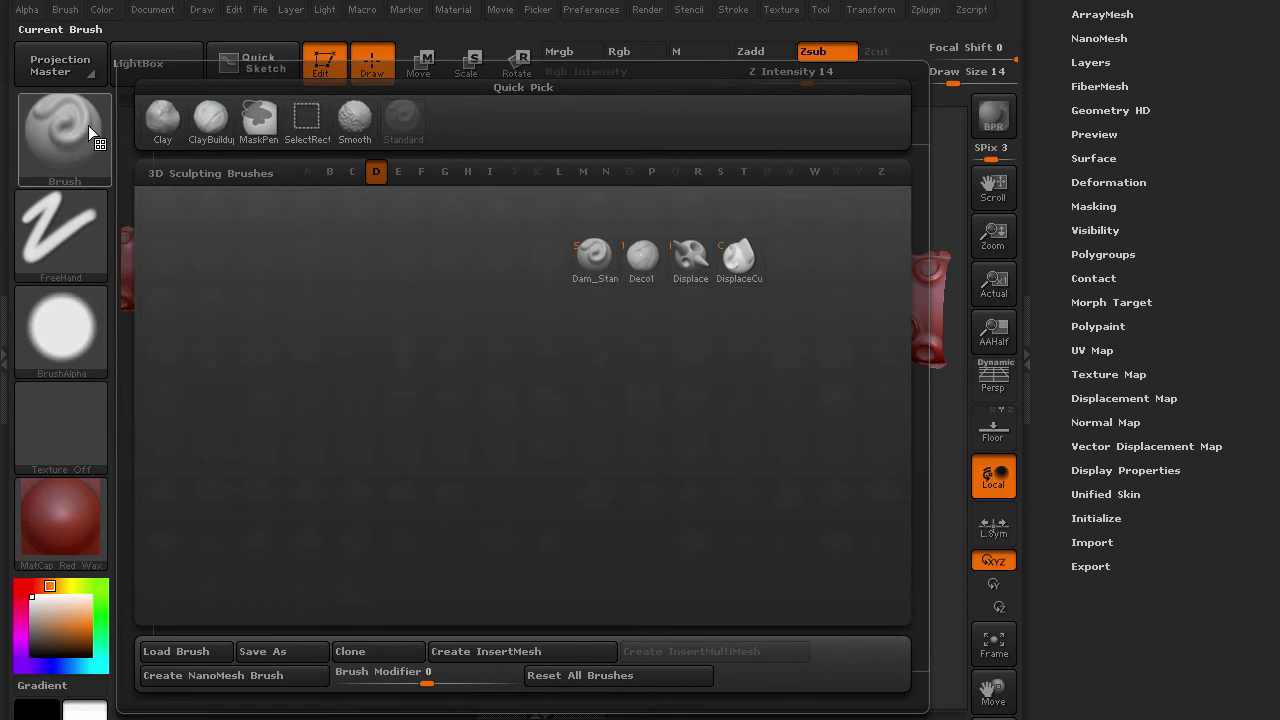
click(580, 257)
mouse_move(654, 430)
mouse_down()
mouse_move(531, 434)
mouse_move(589, 334)
mouse_up()
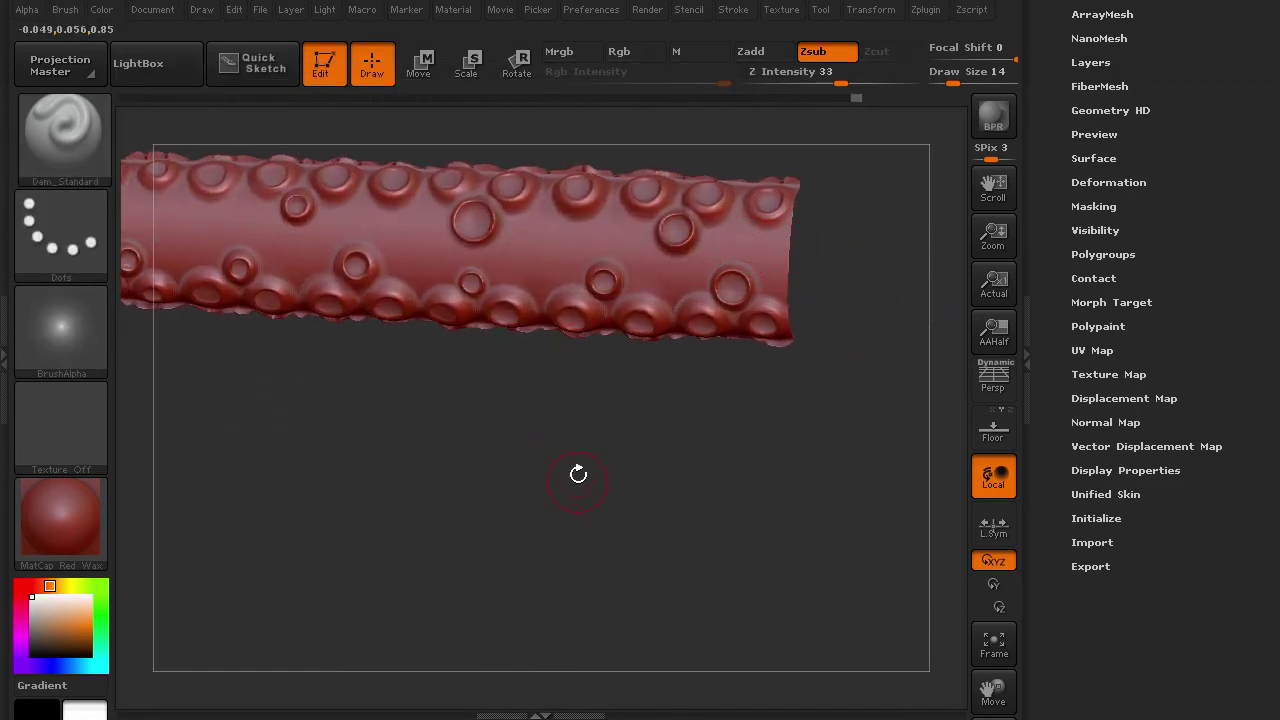
key(shift+f)
drag(537, 466, 543, 394)
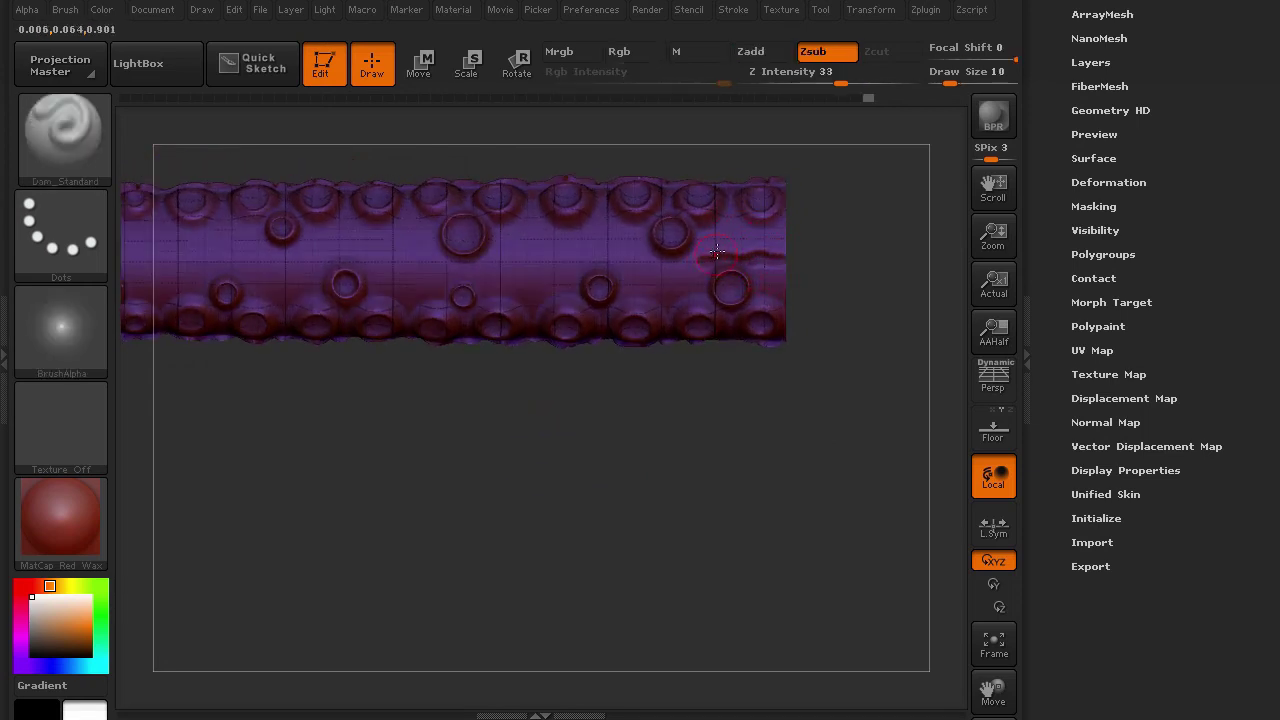
drag(808, 70, 790, 68)
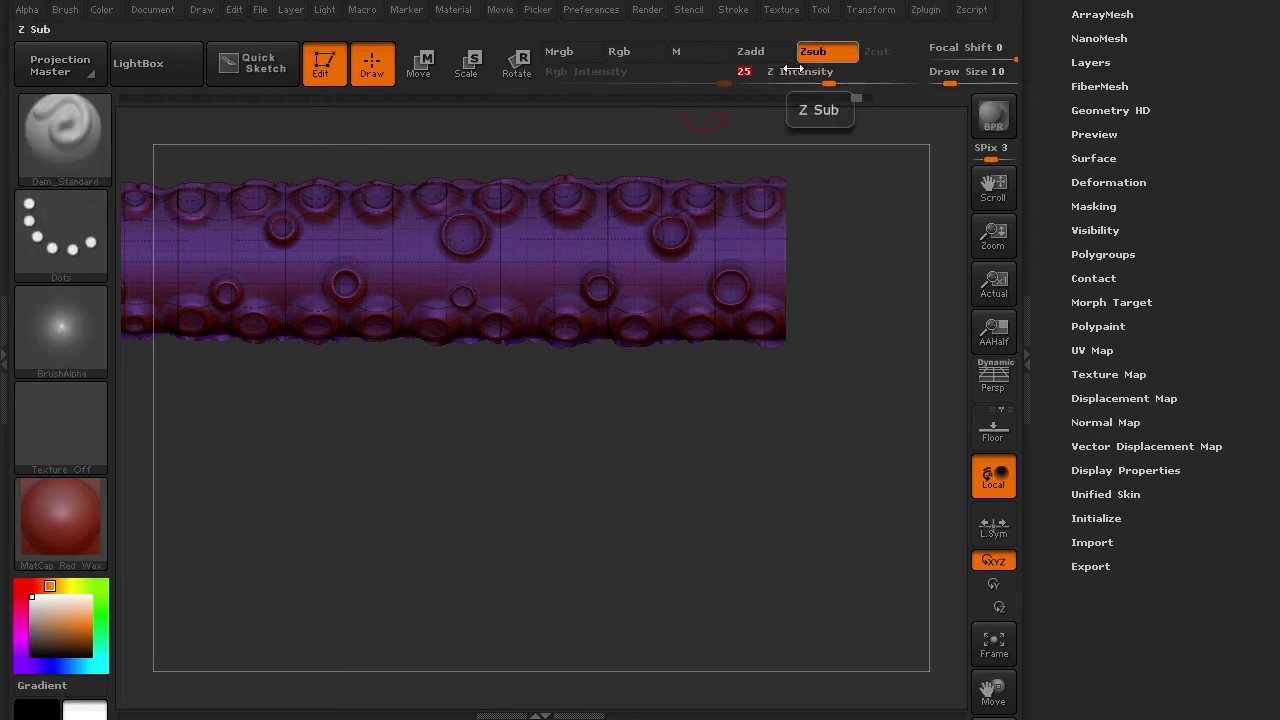
- Carve a continuous crease along the centre line of the underside from the thick end to the tip
drag(683, 261, 172, 262)
mouse_move(226, 480)
mouse_down()
mouse_move(864, 460)
mouse_move(843, 277)
mouse_up()
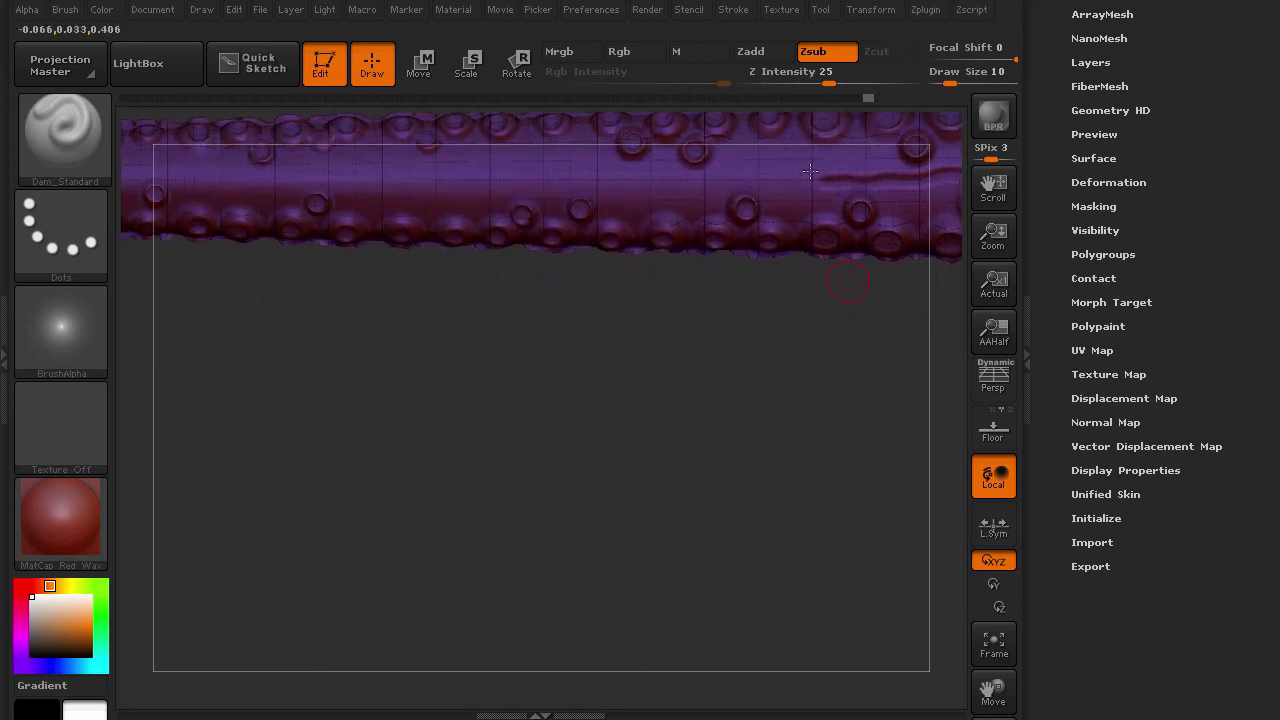
drag(763, 180, 182, 185)
drag(491, 457, 850, 438)
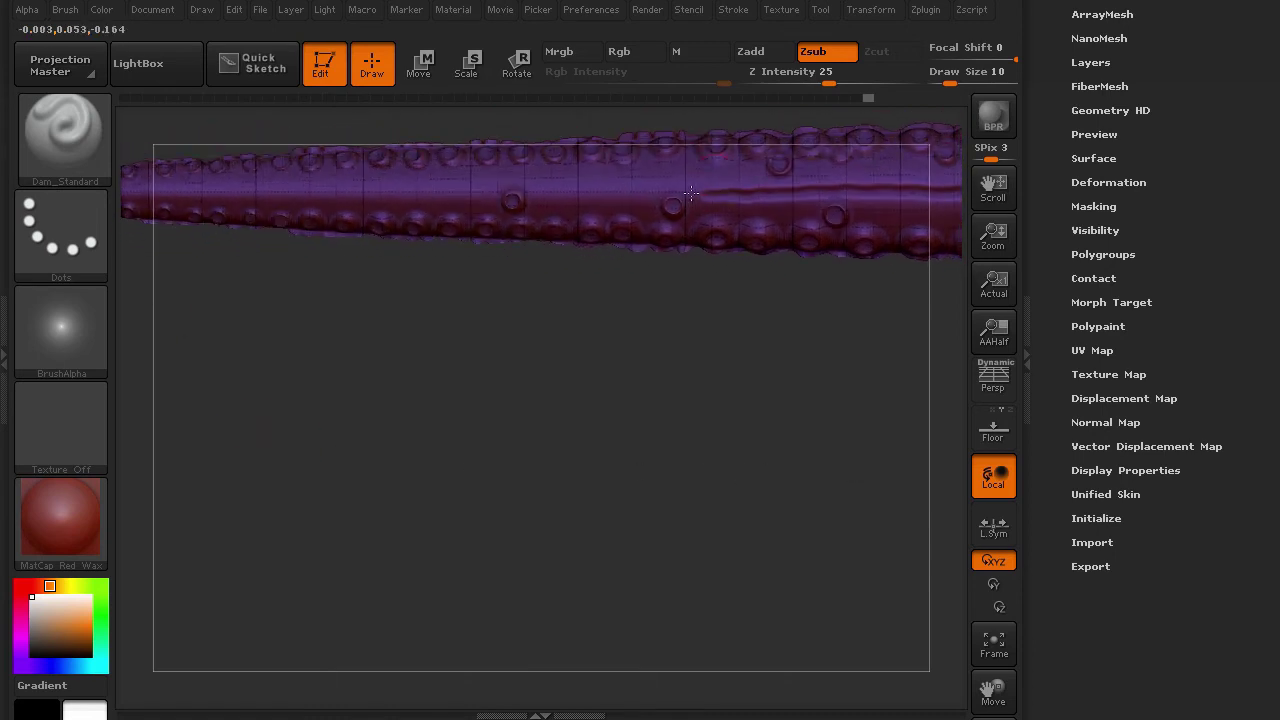
mouse_move(691, 193)
mouse_down()
mouse_move(200, 188)
mouse_move(620, 236)
mouse_move(722, 222)
mouse_up()
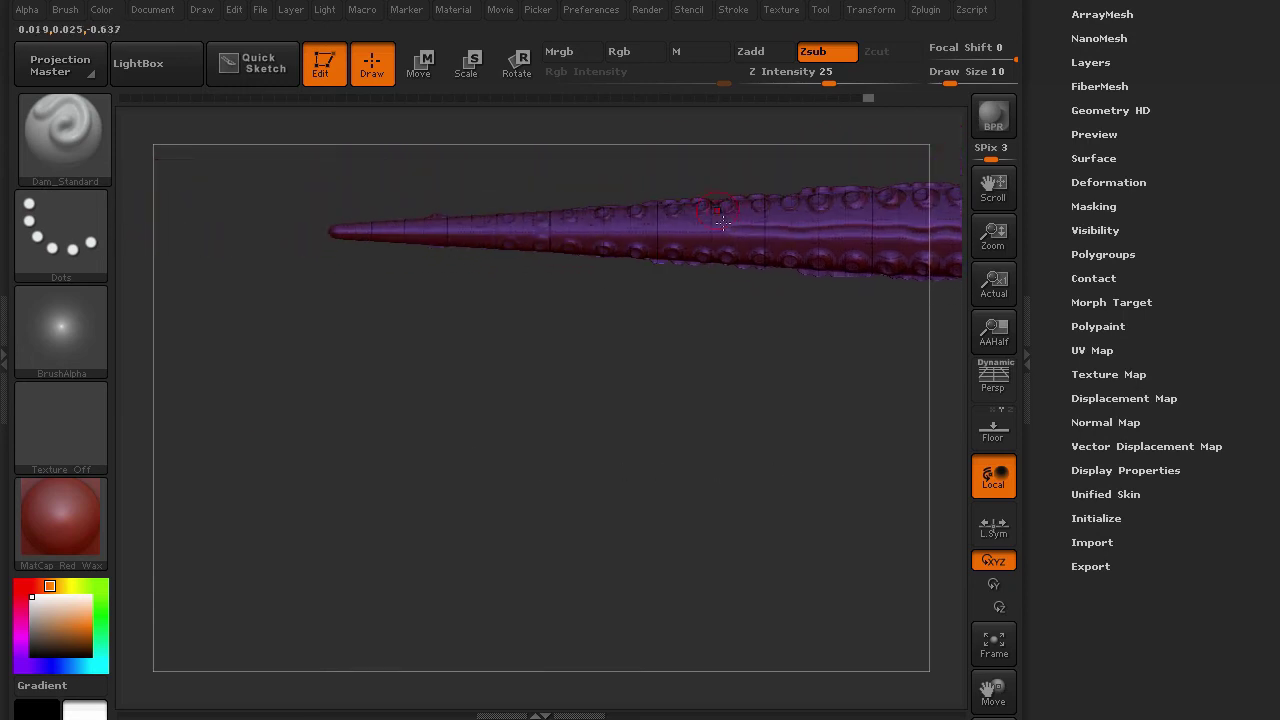
drag(564, 230, 318, 220)
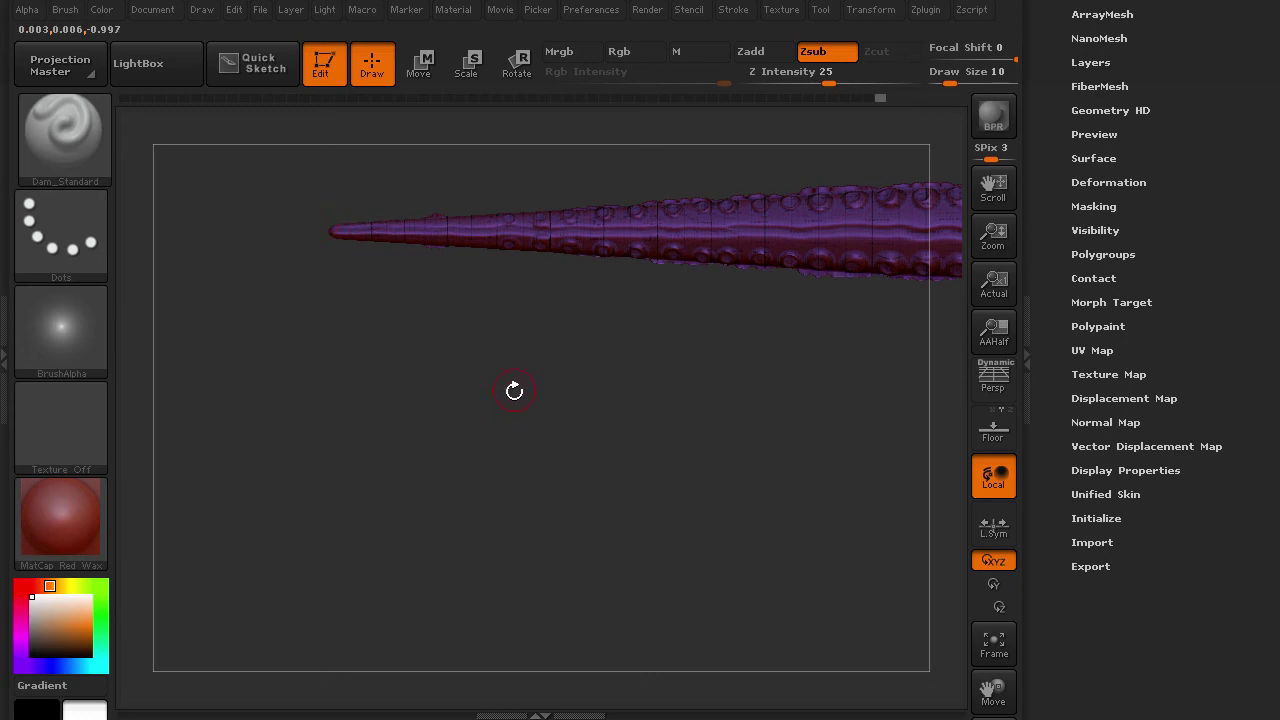
- Hide the polyframe and carve short crosswise wrinkles on both sides of the central crease at the thick end, undoing the unwanted stroke
mouse_move(517, 400)
alt+mouse_down()
mouse_move(691, 420)
mouse_move(366, 454)
mouse_move(241, 492)
mouse_move(271, 531)
mouse_move(466, 368)
alt+mouse_up()
drag(529, 459, 394, 417)
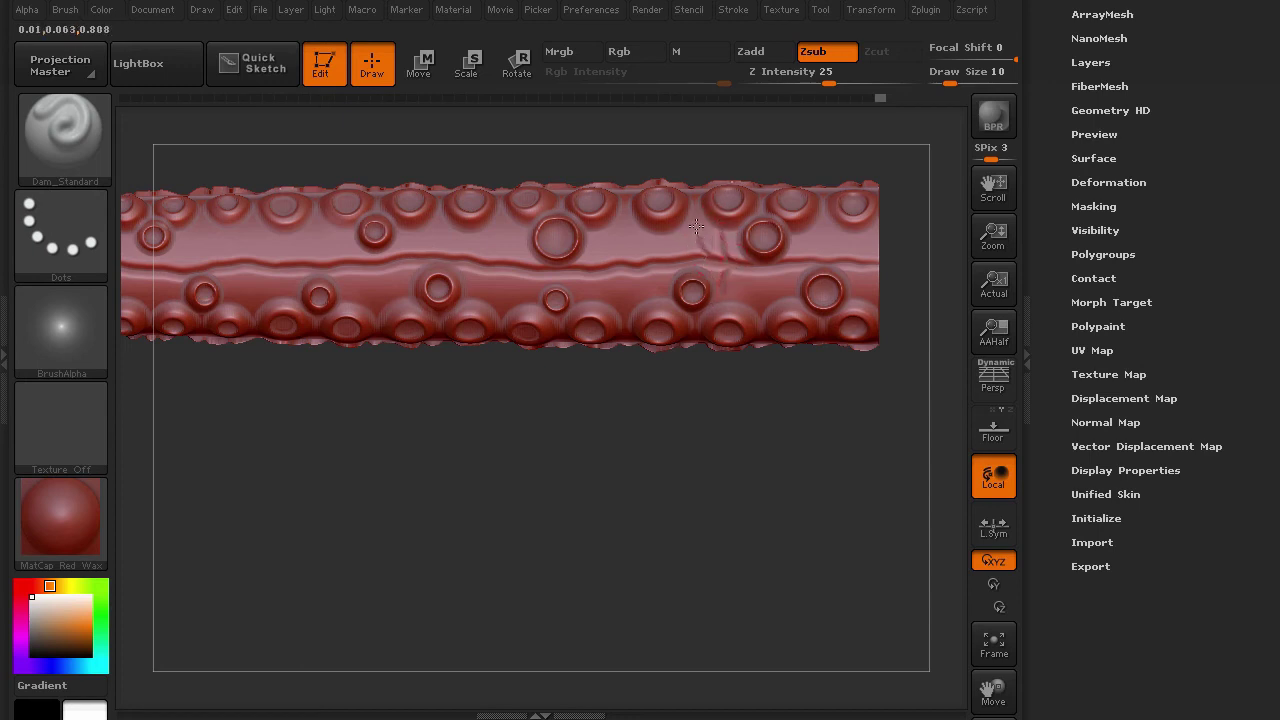
mouse_move(697, 168)
mouse_down()
mouse_move(680, 242)
mouse_move(650, 292)
mouse_up()
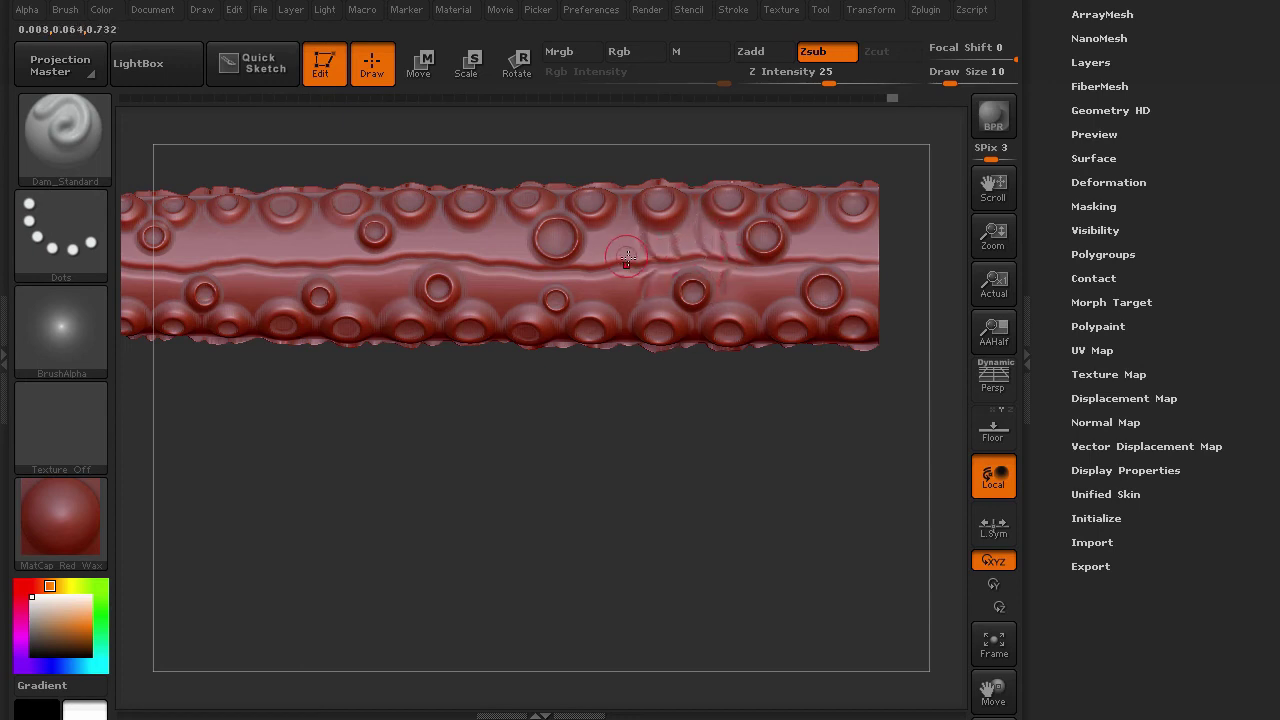
drag(614, 208, 620, 310)
drag(596, 182, 600, 272)
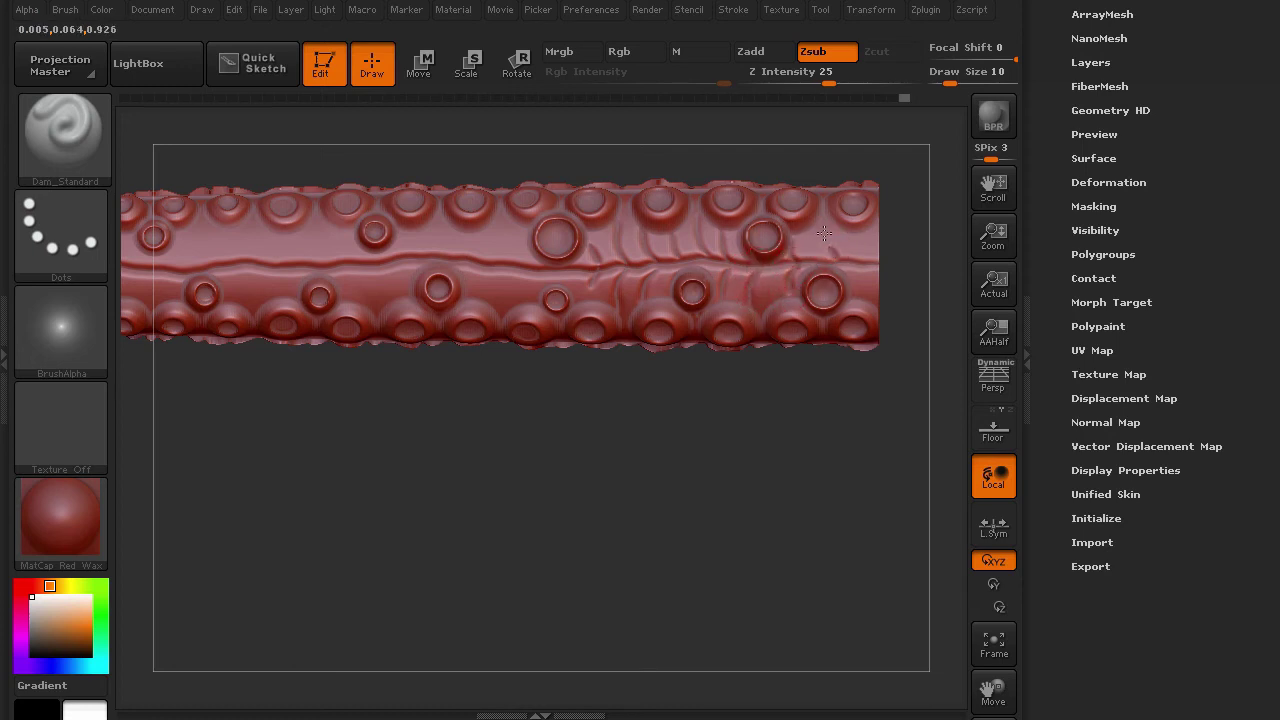
key(ctrl+z)
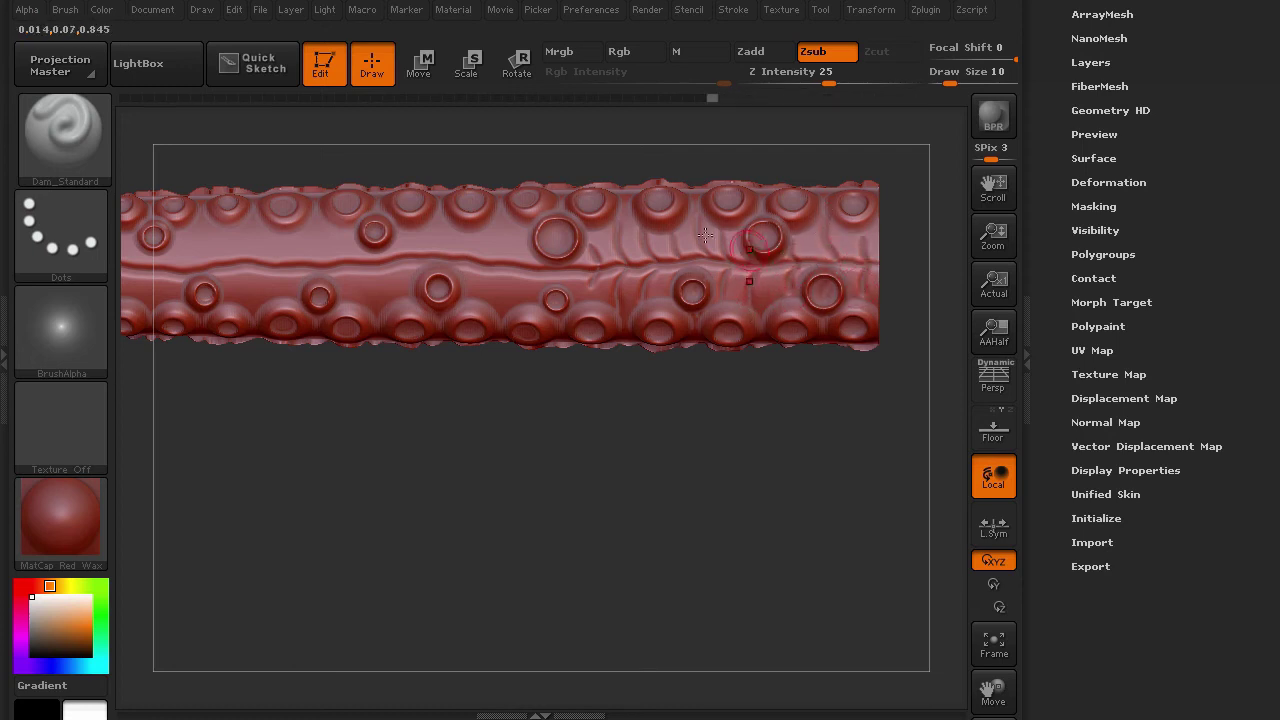
- Continue the crosswise wrinkles between the suckers toward the middle of the tentacle, on both sides of the central crease
mouse_move(518, 262)
mouse_down()
mouse_move(513, 235)
mouse_move(447, 232)
mouse_up()
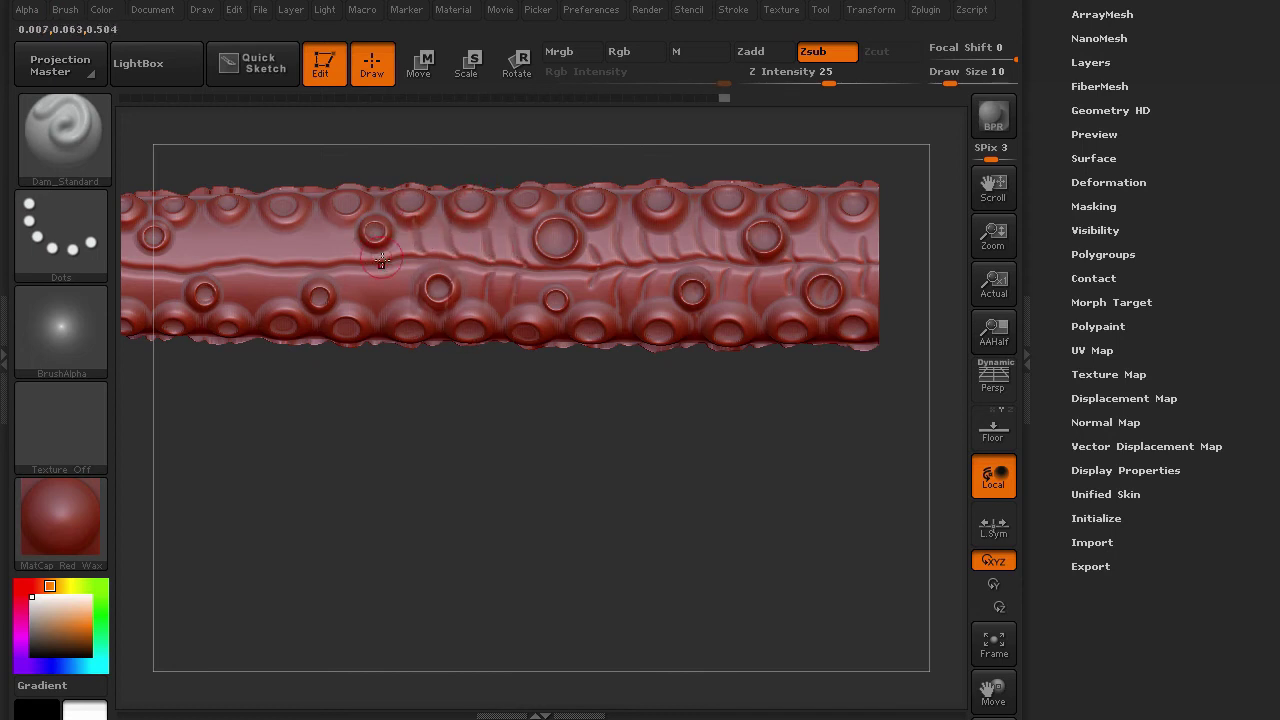
drag(352, 257, 338, 215)
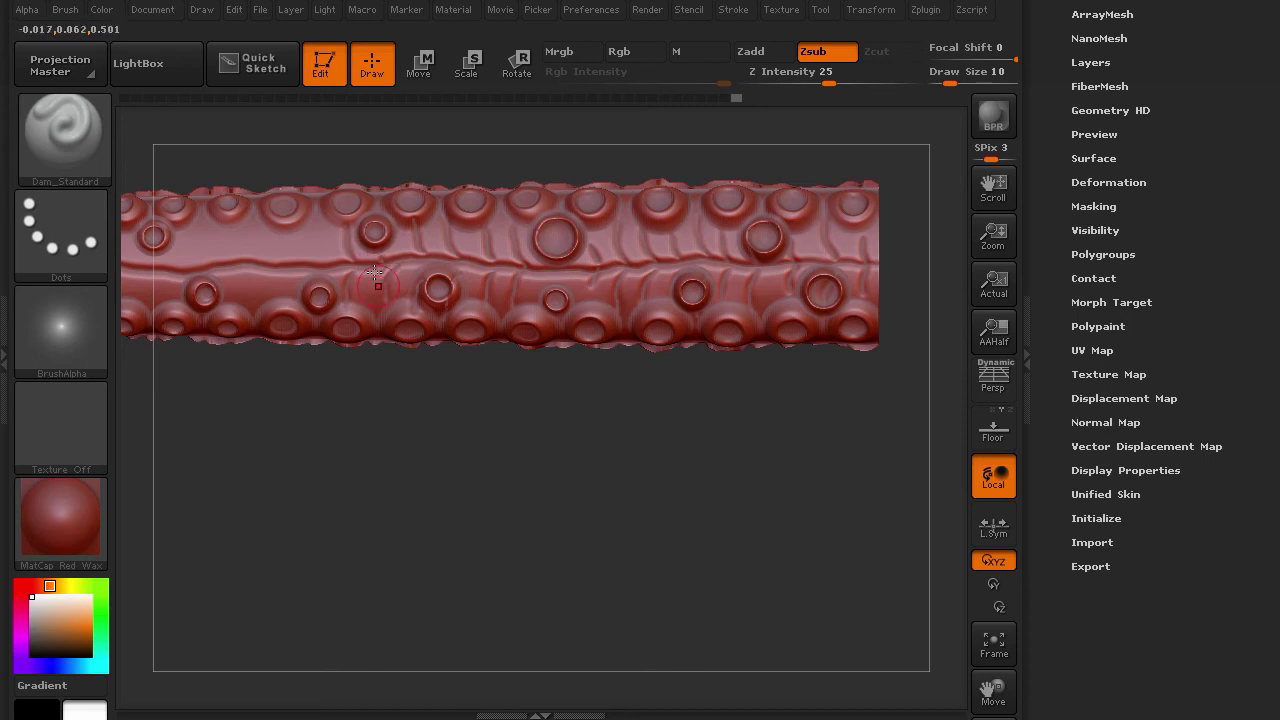
drag(322, 248, 323, 278)
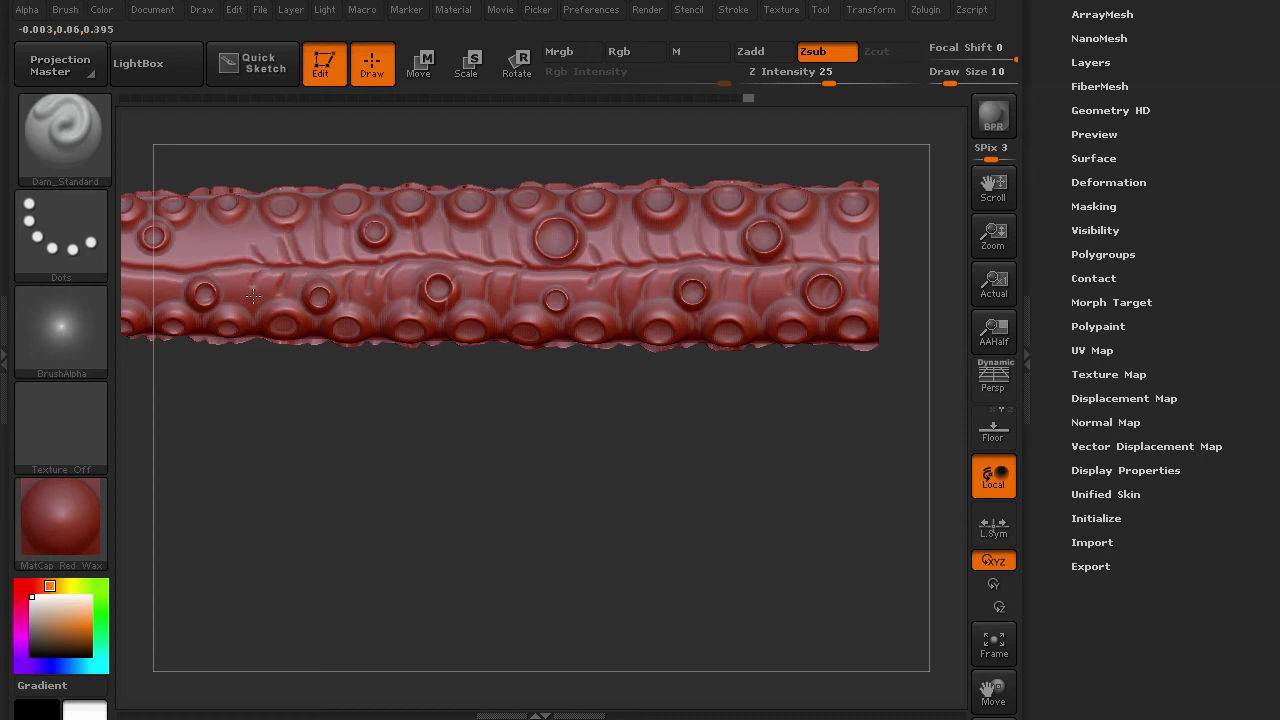
drag(253, 295, 231, 276)
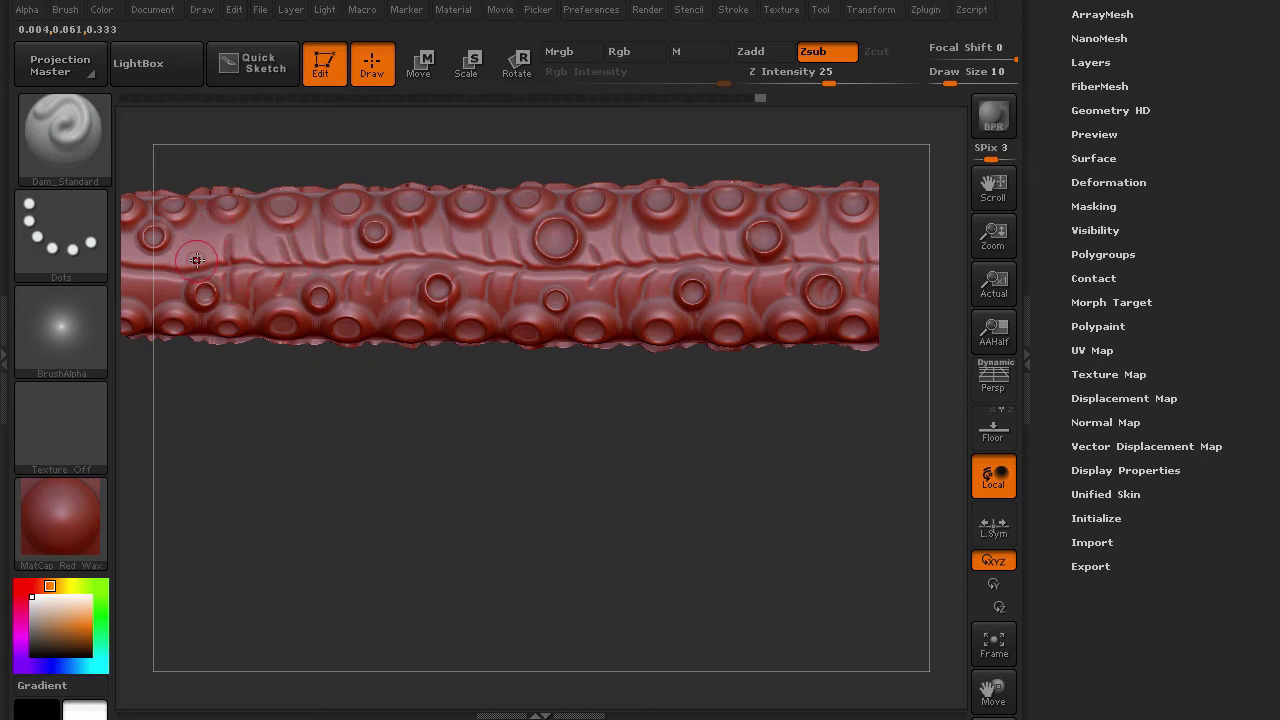
- Continue carving crosswise wrinkles between the suckers along the middle of the tentacle, on both sides of the central crease
mouse_move(186, 266)
right_down()
mouse_move(706, 463)
mouse_move(632, 270)
right_up()
drag(649, 288, 644, 318)
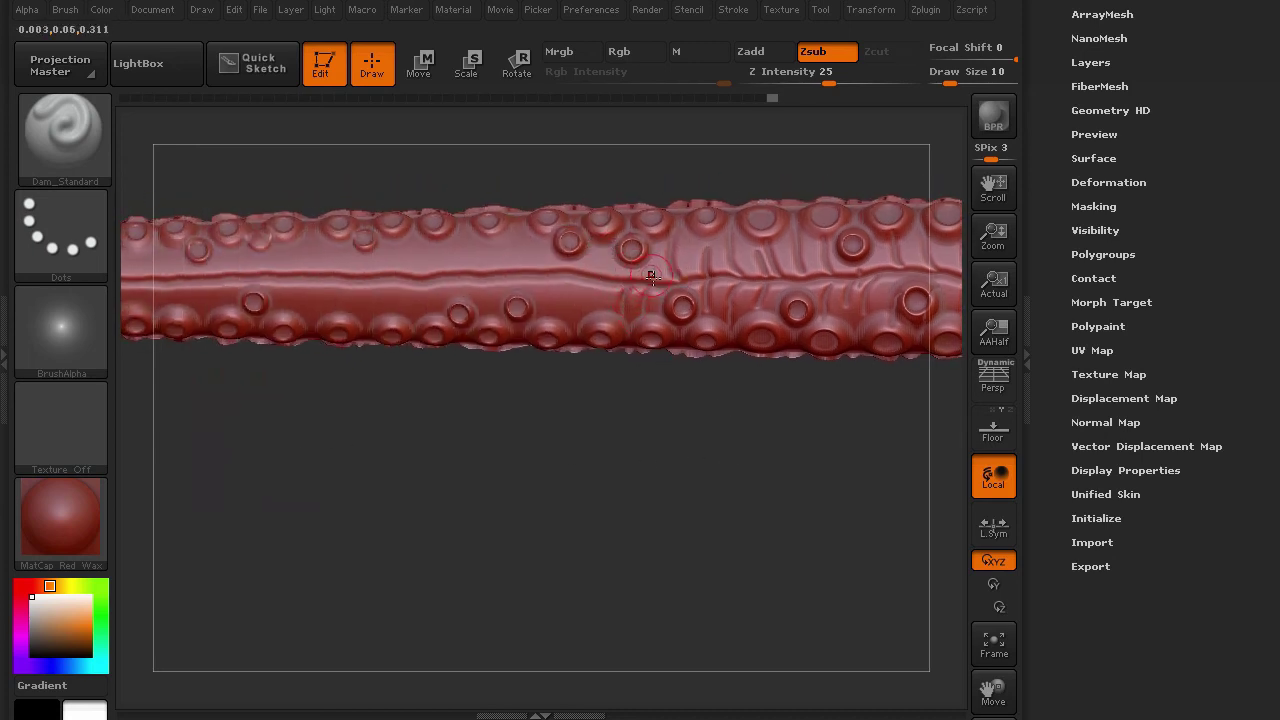
drag(602, 251, 592, 268)
mouse_move(540, 262)
mouse_down()
mouse_move(514, 240)
mouse_move(496, 300)
mouse_up()
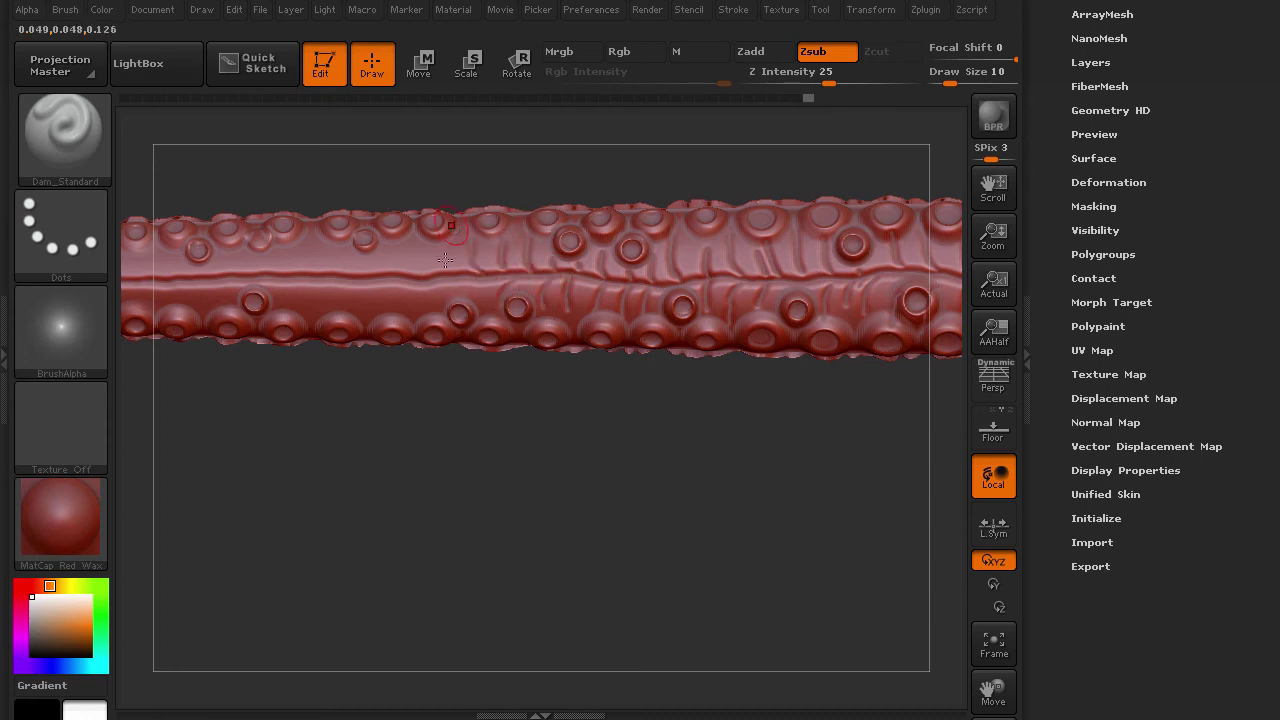
drag(440, 262, 412, 300)
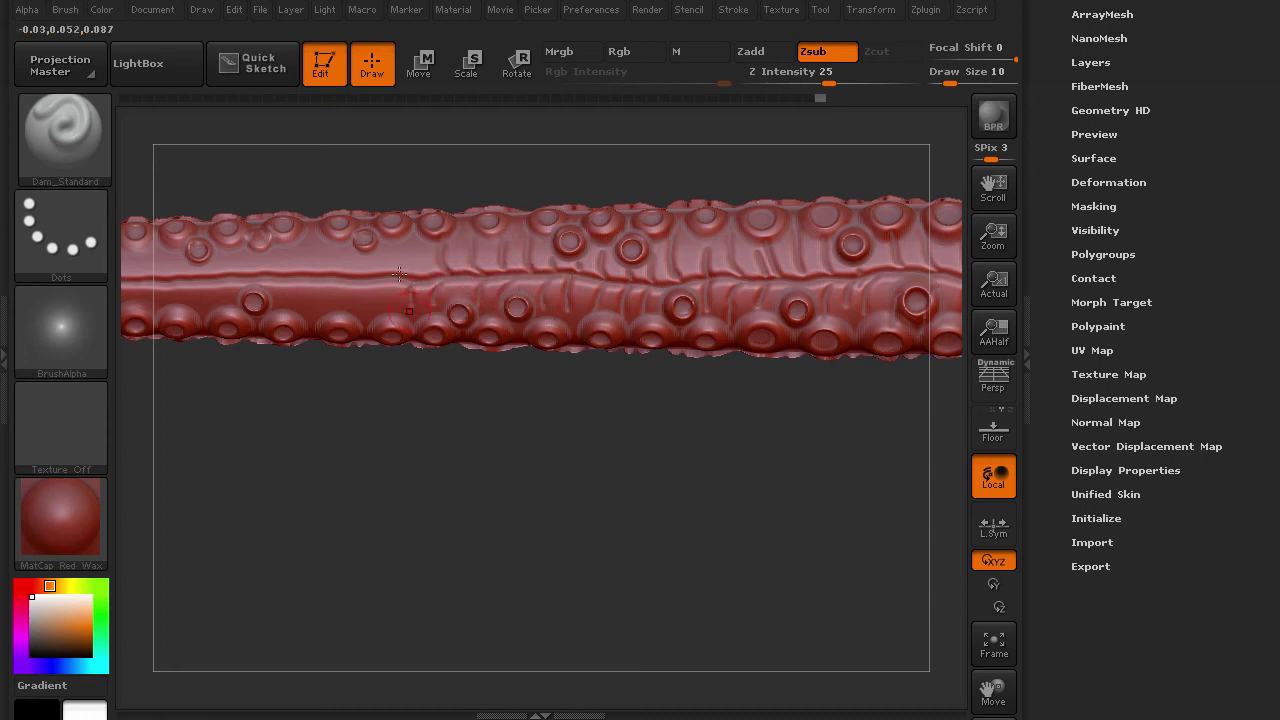
mouse_move(370, 258)
mouse_down()
mouse_move(337, 278)
mouse_move(288, 242)
mouse_move(264, 246)
mouse_up()
key(space)
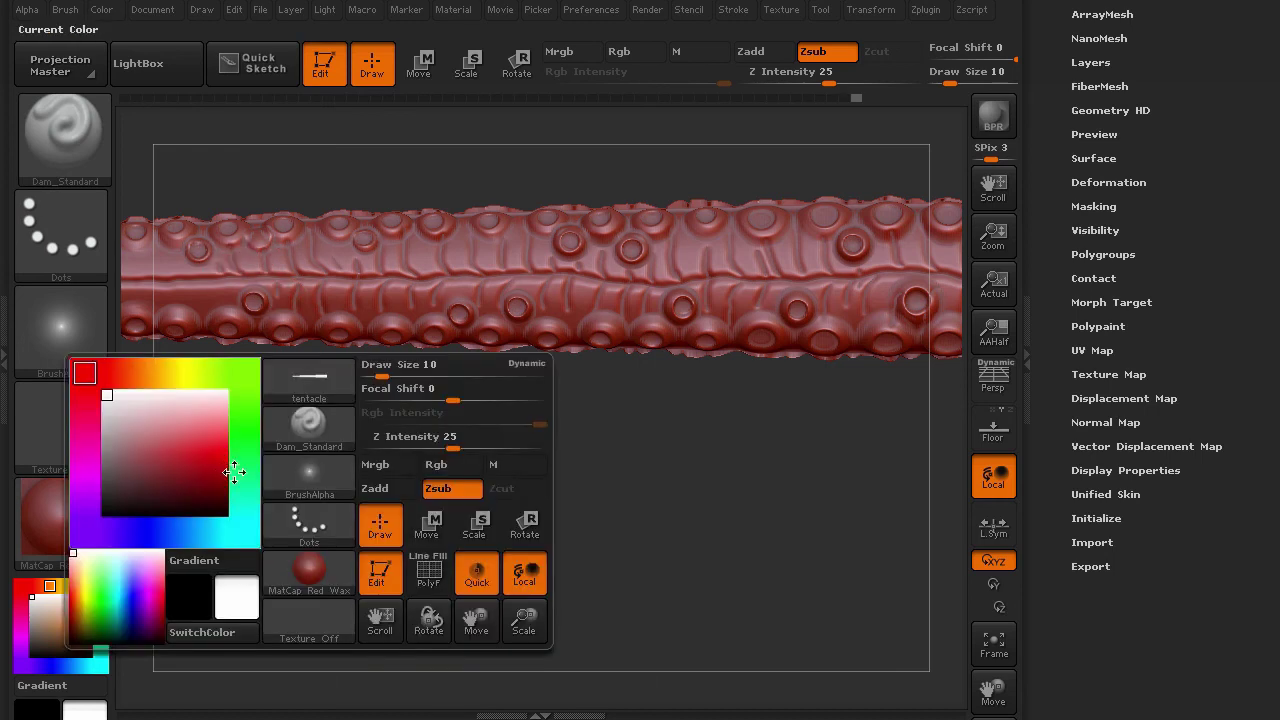
click(105, 540)
key(v)
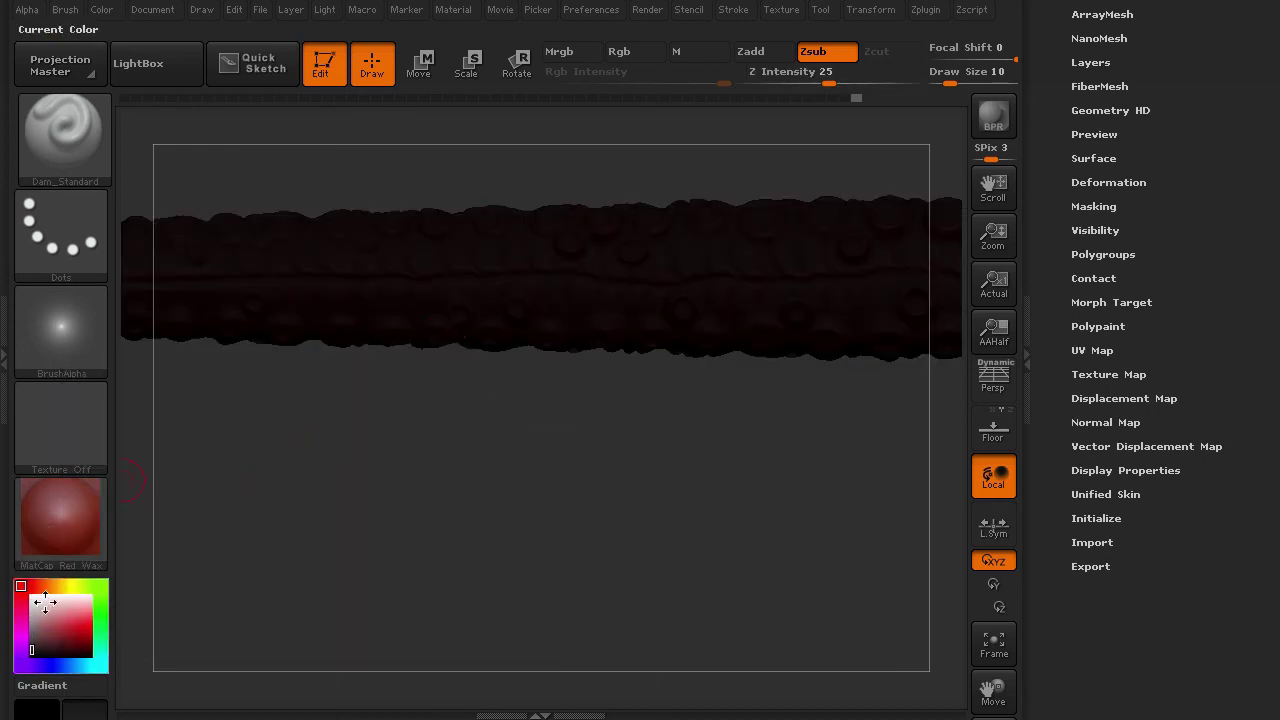
- Carve crosswise wrinkles along the narrowing part of the underside toward the tip, on both sides of the central crease
drag(343, 481, 733, 481)
drag(813, 449, 672, 384)
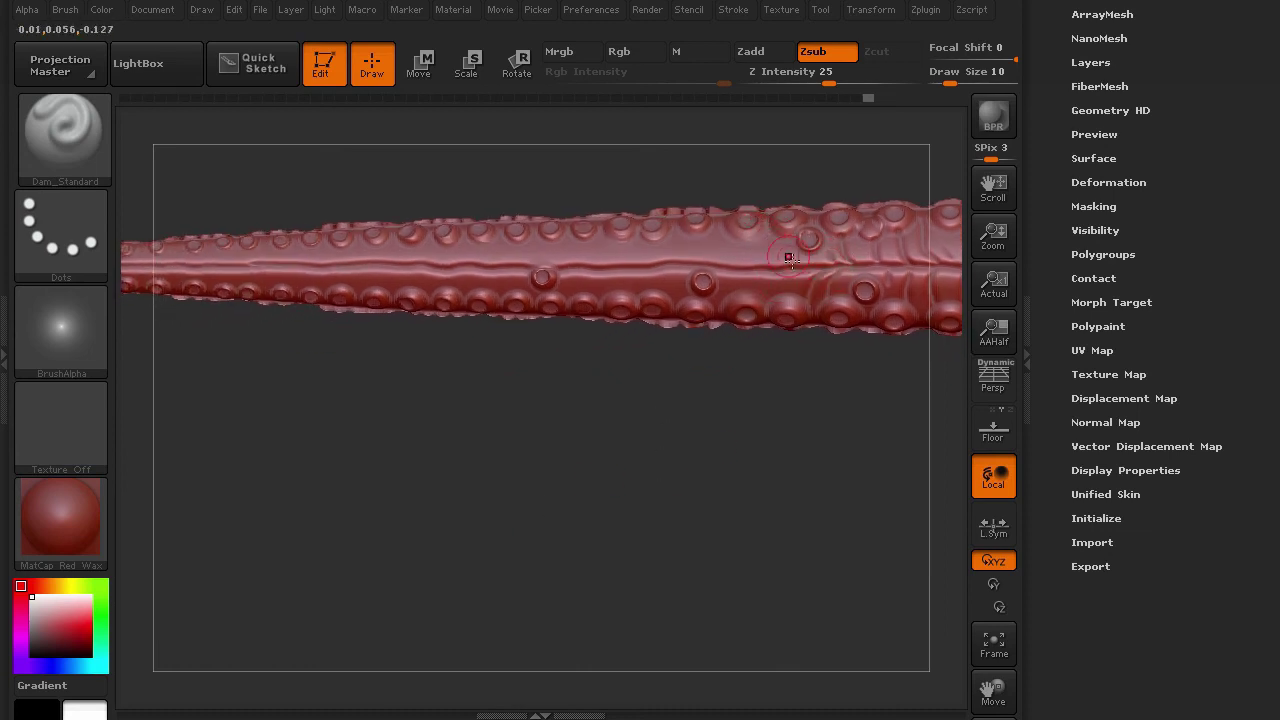
mouse_move(763, 264)
mouse_down()
mouse_move(746, 264)
mouse_move(753, 294)
mouse_up()
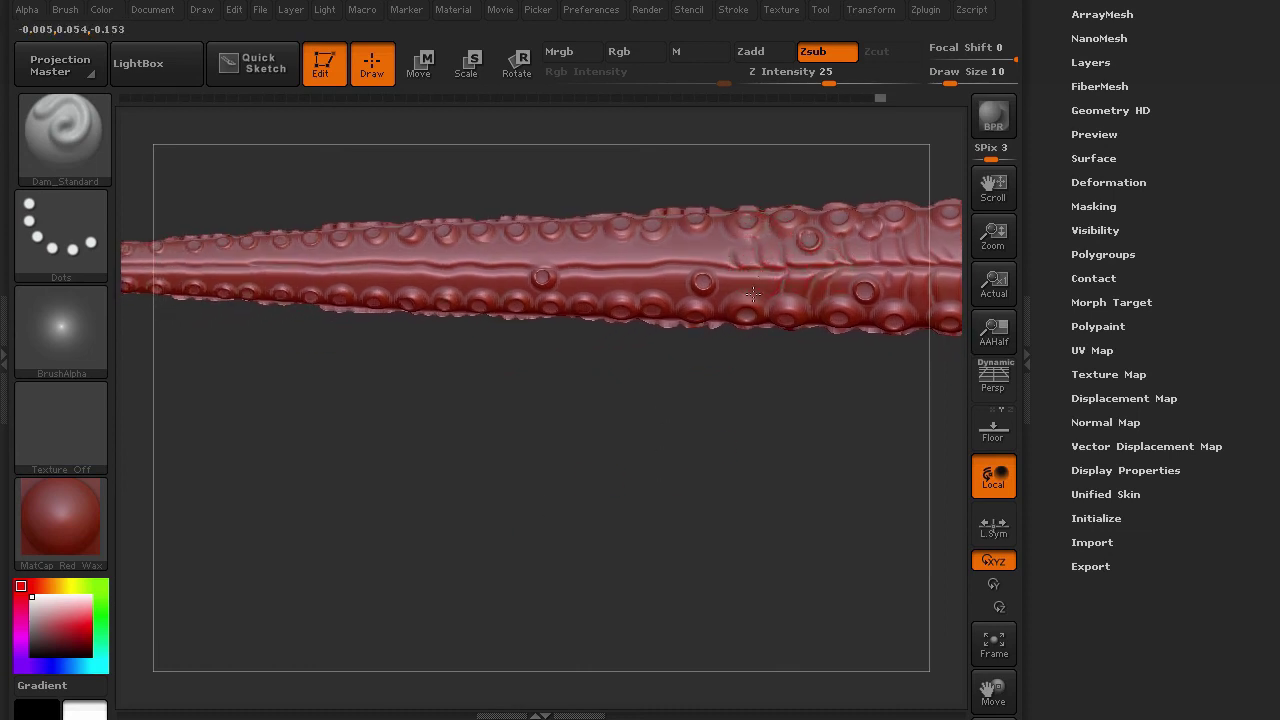
mouse_move(679, 268)
mouse_down()
mouse_move(493, 264)
mouse_move(442, 234)
mouse_move(344, 252)
mouse_up()
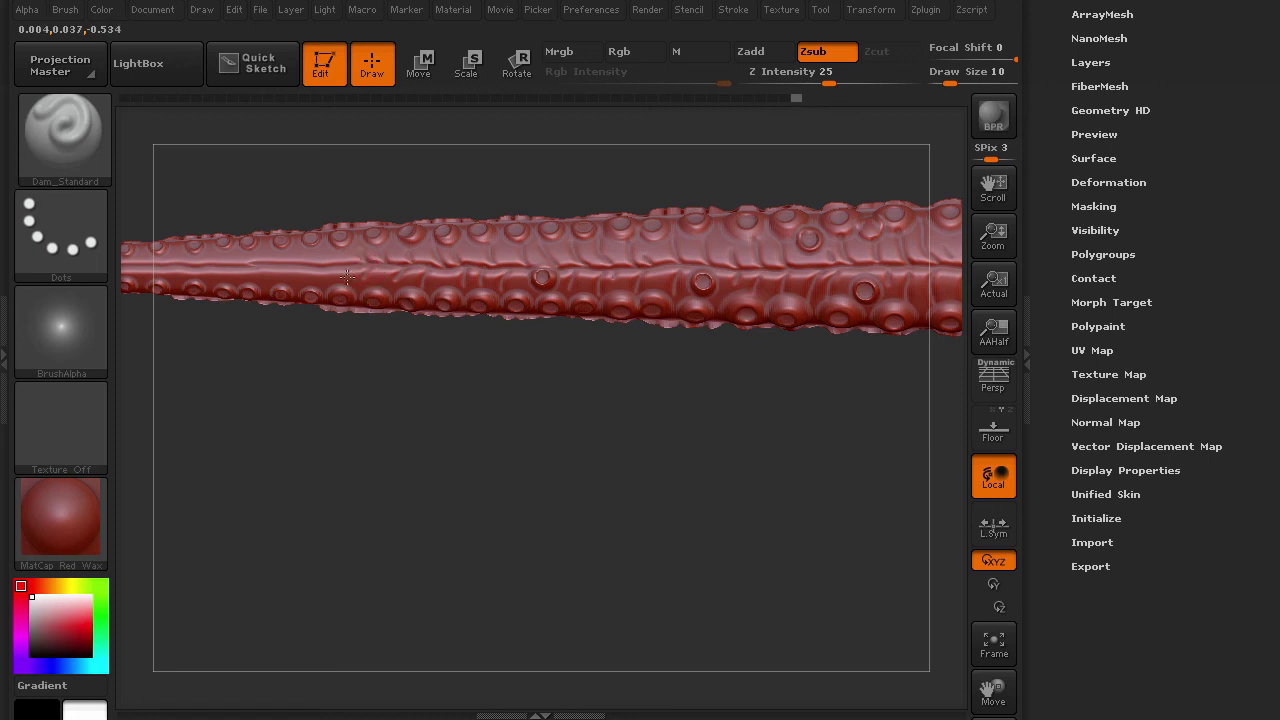
mouse_move(295, 250)
mouse_down()
mouse_move(305, 268)
mouse_move(290, 270)
mouse_up()
mouse_move(231, 399)
alt+mouse_down()
mouse_move(514, 407)
mouse_move(622, 246)
mouse_move(540, 264)
alt+mouse_up()
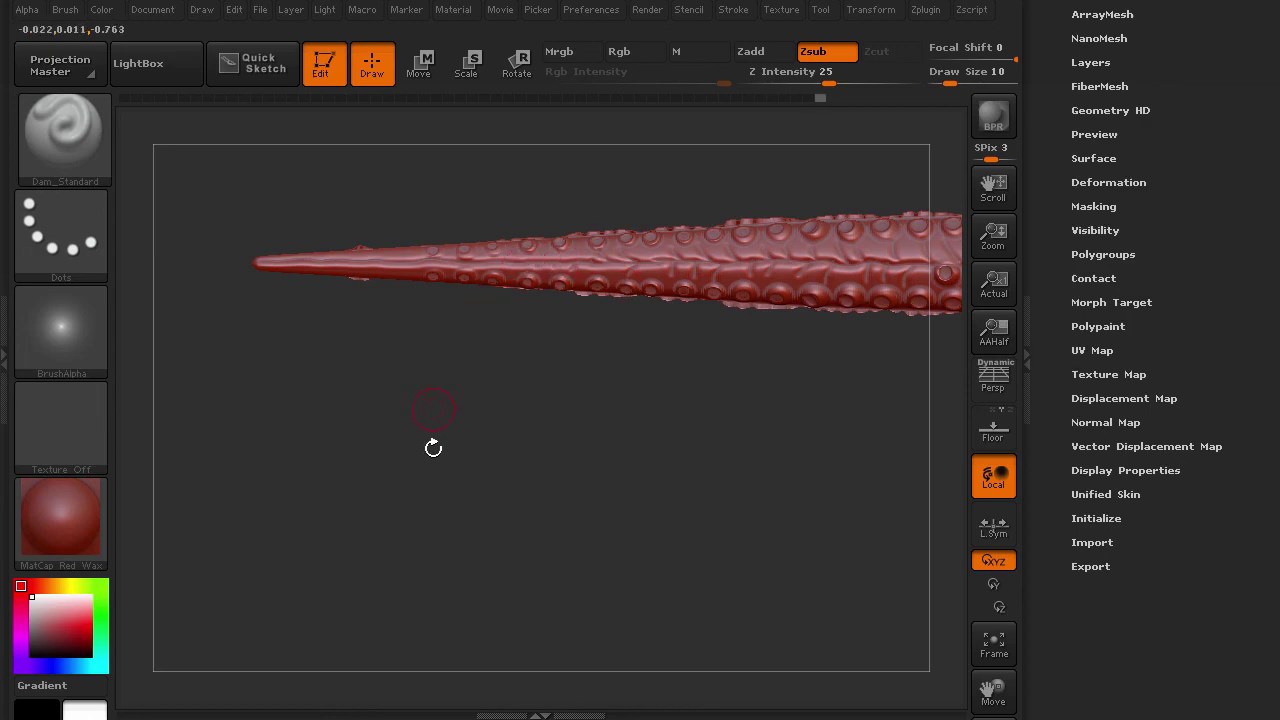
- Switch to the Inflat brush and set its Z Intensity to 12, dropping the stronger test stroke at the thick end
mouse_move(433, 447)
mouse_down()
mouse_move(251, 429)
mouse_move(131, 318)
mouse_up()
click(81, 142)
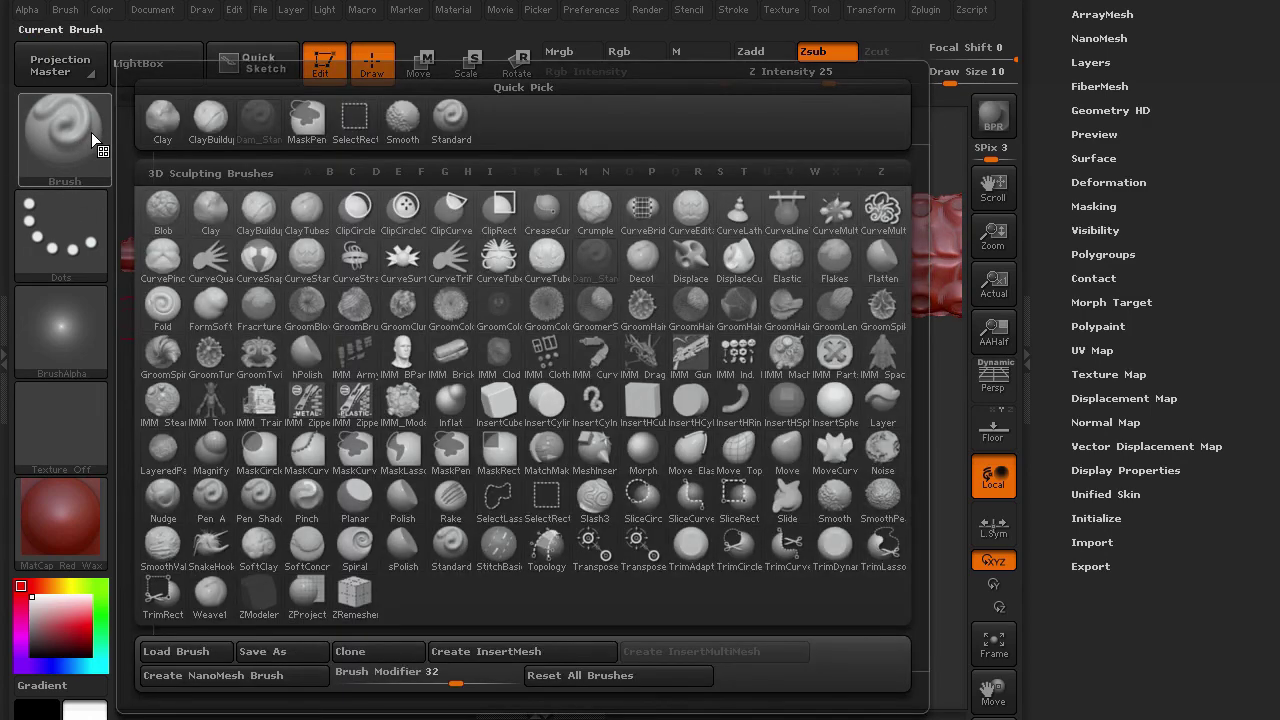
key(i)
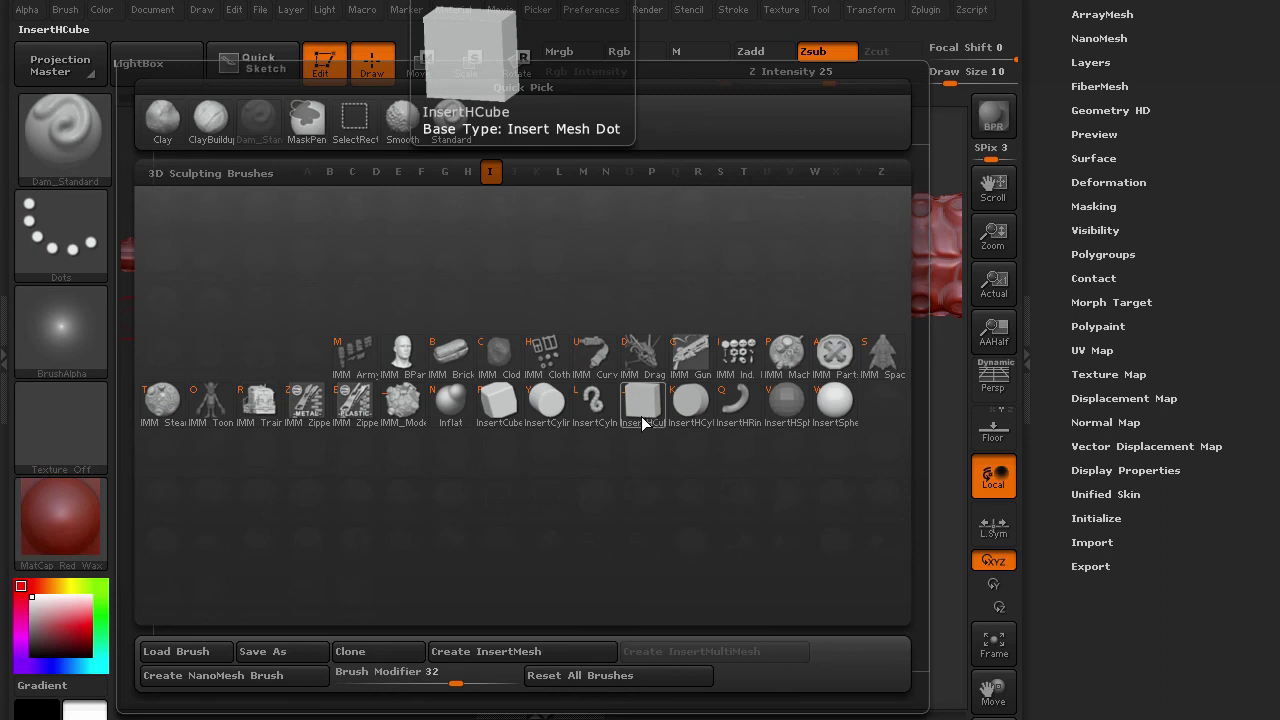
click(458, 406)
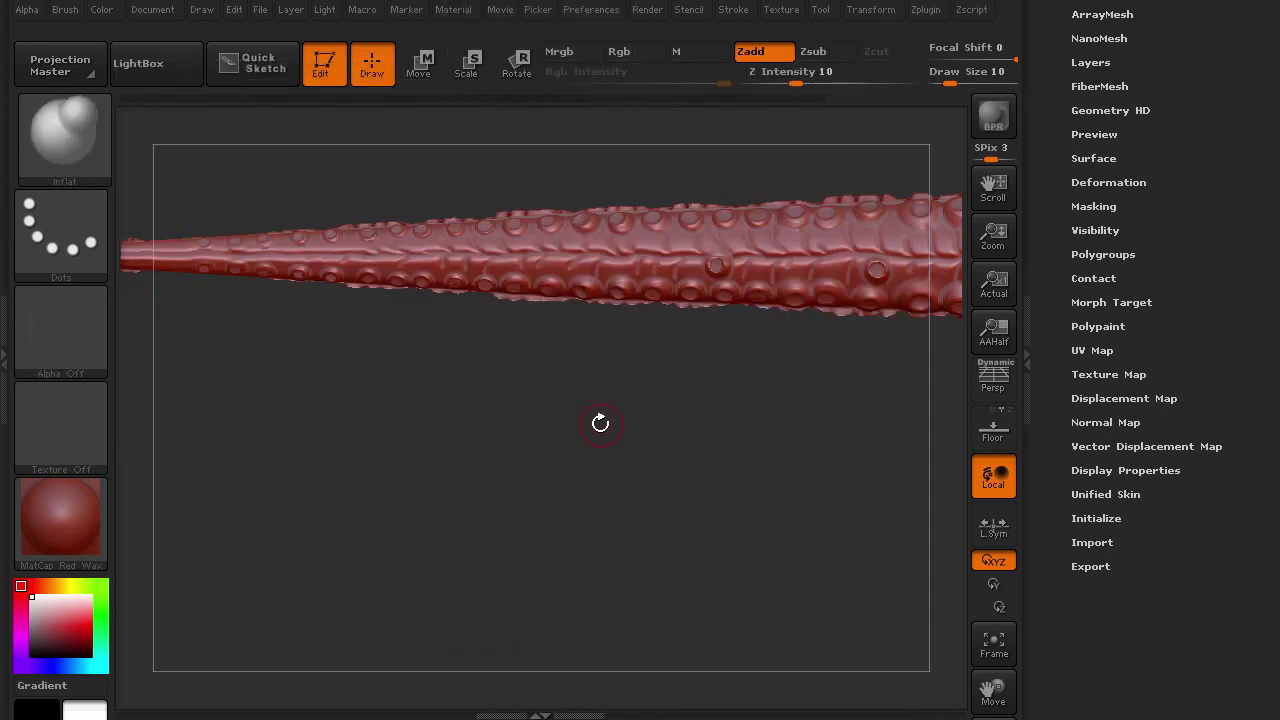
drag(797, 79, 825, 77)
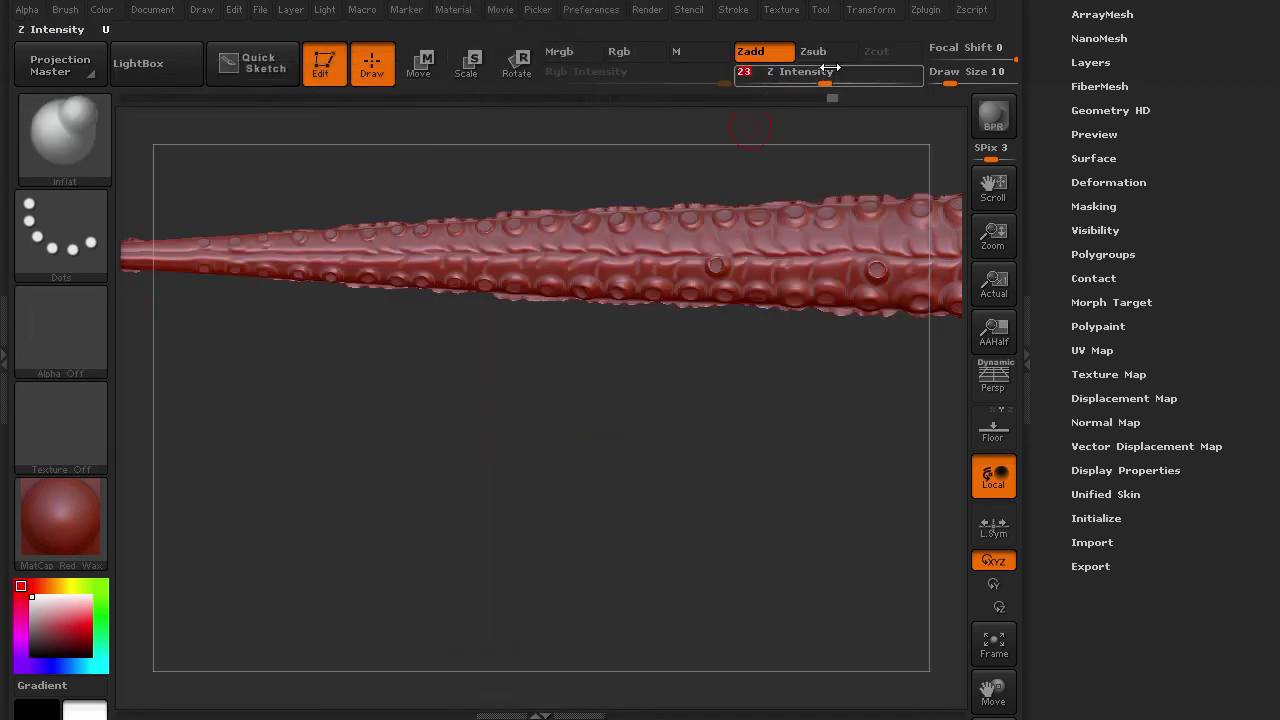
mouse_move(568, 498)
mouse_down()
mouse_move(386, 471)
mouse_move(514, 500)
mouse_move(766, 497)
mouse_move(718, 533)
mouse_move(617, 523)
mouse_move(583, 483)
mouse_move(614, 266)
mouse_move(594, 256)
mouse_move(583, 212)
mouse_up()
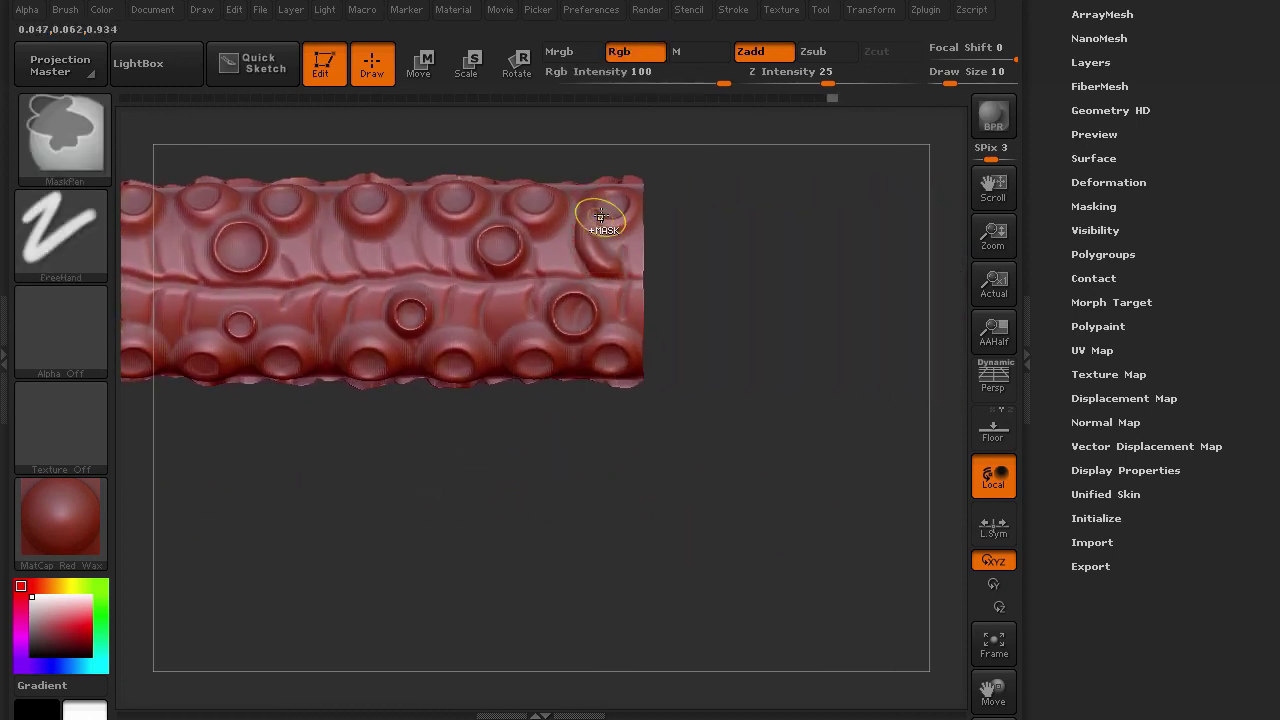
mouse_move(795, 67)
mouse_down()
mouse_move(812, 72)
mouse_move(800, 72)
mouse_up()
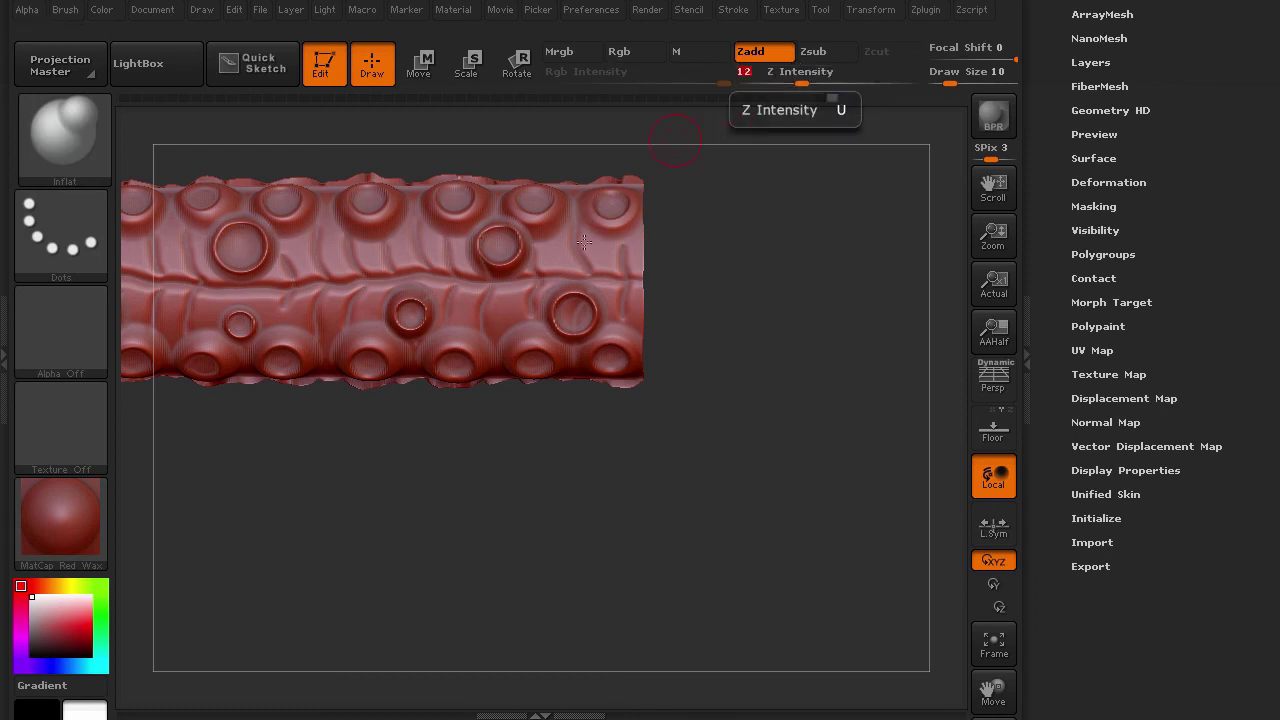
- Inflate the skin folds between the wrinkles at the thick end, on both sides of the central crease
mouse_move(637, 254)
mouse_down()
mouse_move(614, 300)
mouse_move(543, 238)
mouse_up()
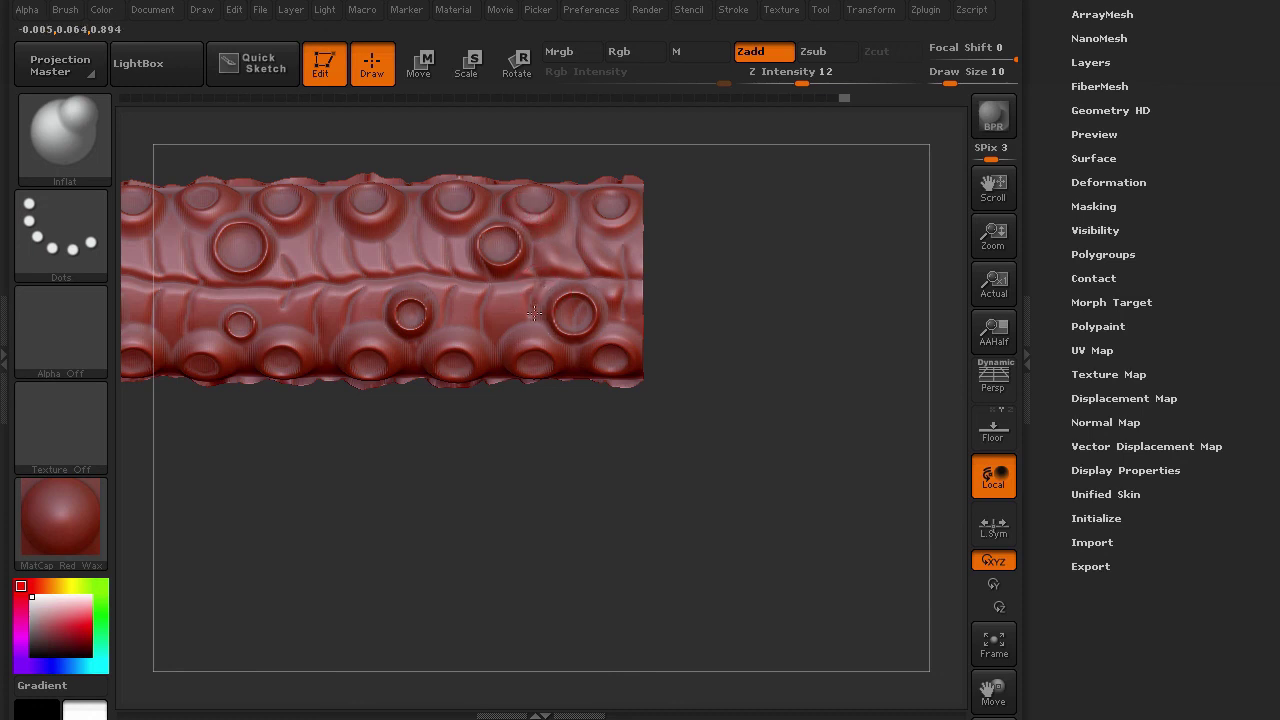
mouse_move(534, 313)
mouse_down()
mouse_move(496, 322)
mouse_move(445, 242)
mouse_up()
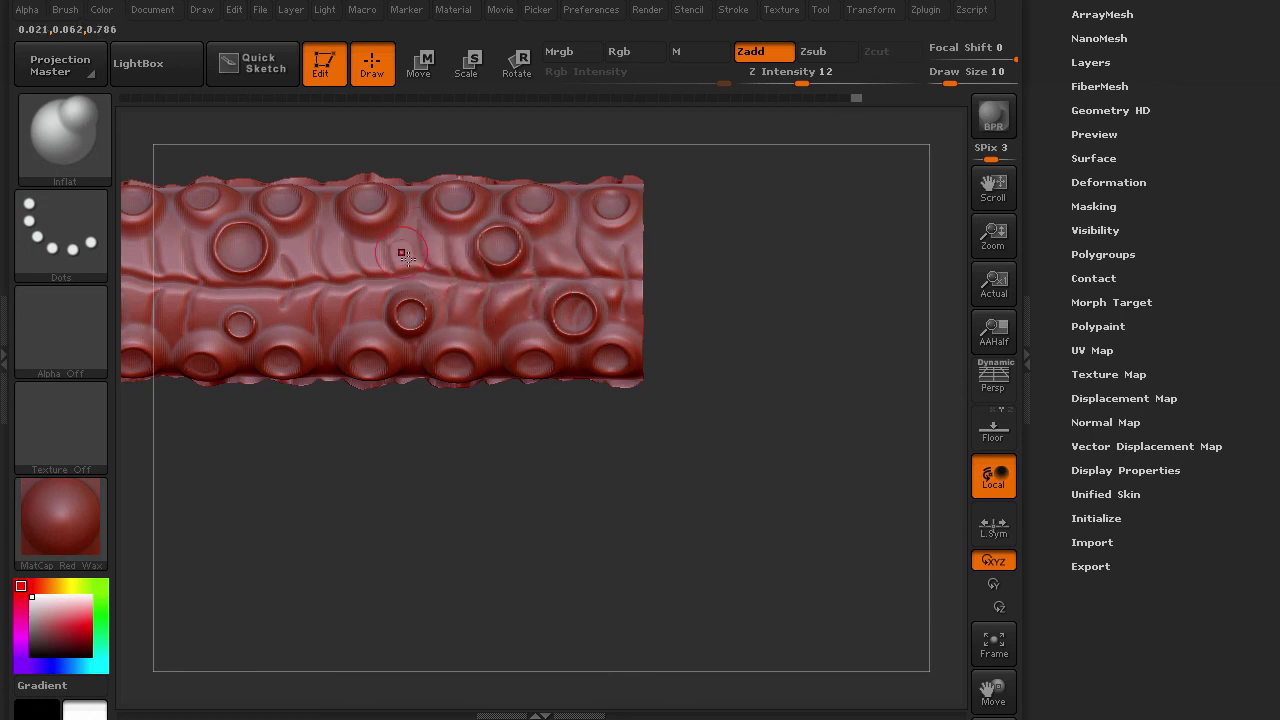
mouse_move(333, 506)
mouse_down()
mouse_move(650, 287)
mouse_move(714, 273)
mouse_up()
mouse_move(683, 301)
mouse_down()
mouse_move(670, 256)
mouse_move(672, 369)
mouse_move(643, 268)
mouse_move(644, 350)
mouse_move(615, 305)
mouse_move(582, 326)
mouse_move(512, 280)
mouse_move(478, 288)
mouse_move(516, 325)
mouse_move(487, 335)
mouse_move(427, 291)
mouse_move(397, 292)
mouse_move(372, 327)
mouse_up()
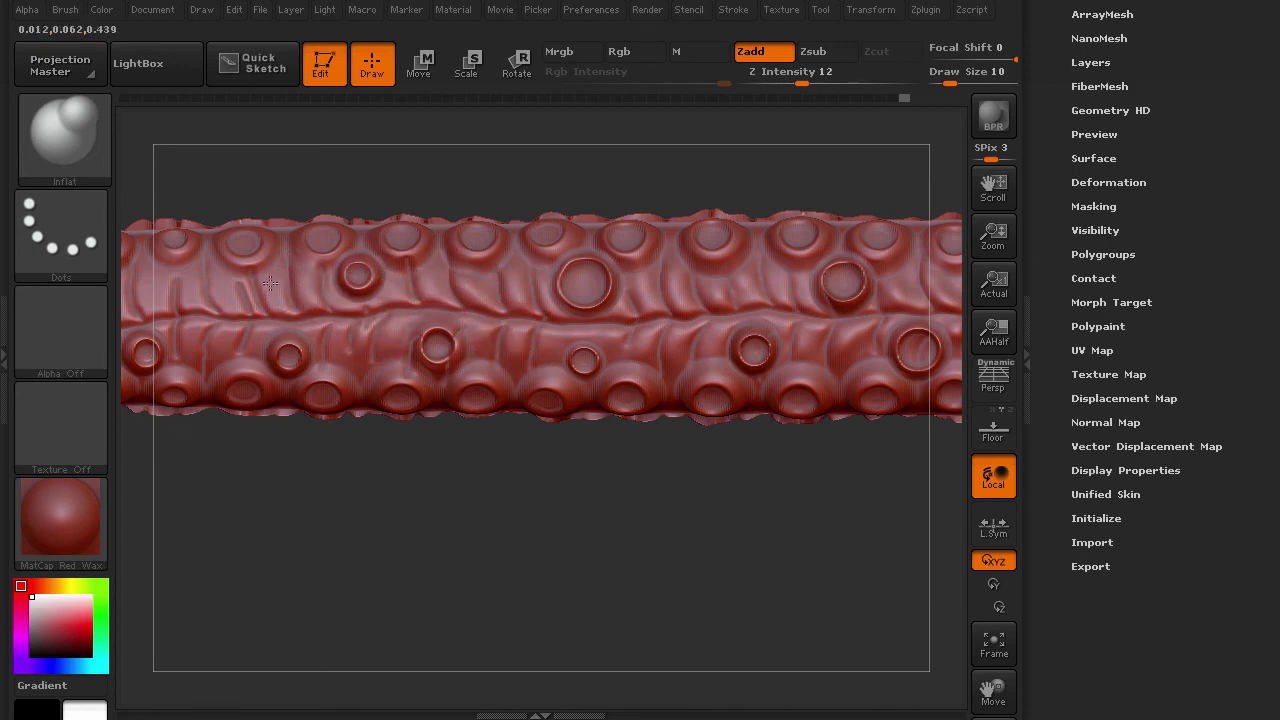
drag(270, 284, 255, 324)
- Inflate the folds between the wrinkles along the middle of the tentacle, undoing the unwanted stroke
drag(262, 535, 800, 455)
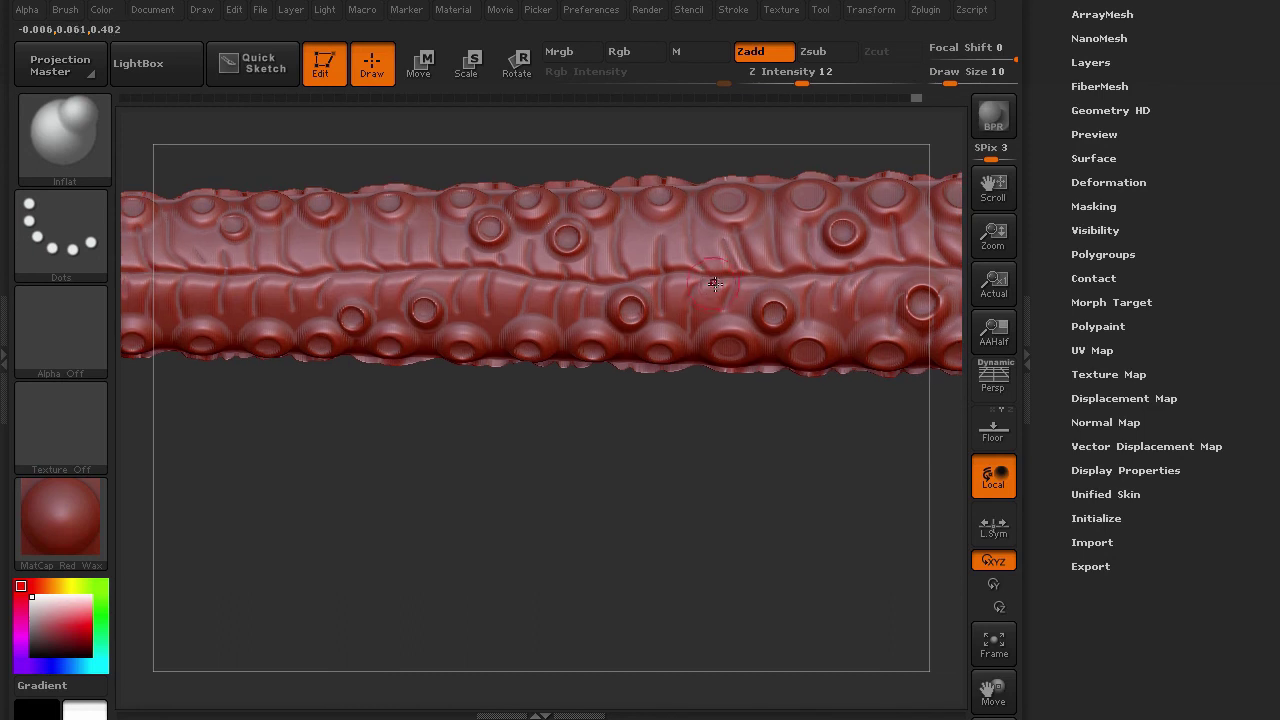
drag(636, 228, 620, 238)
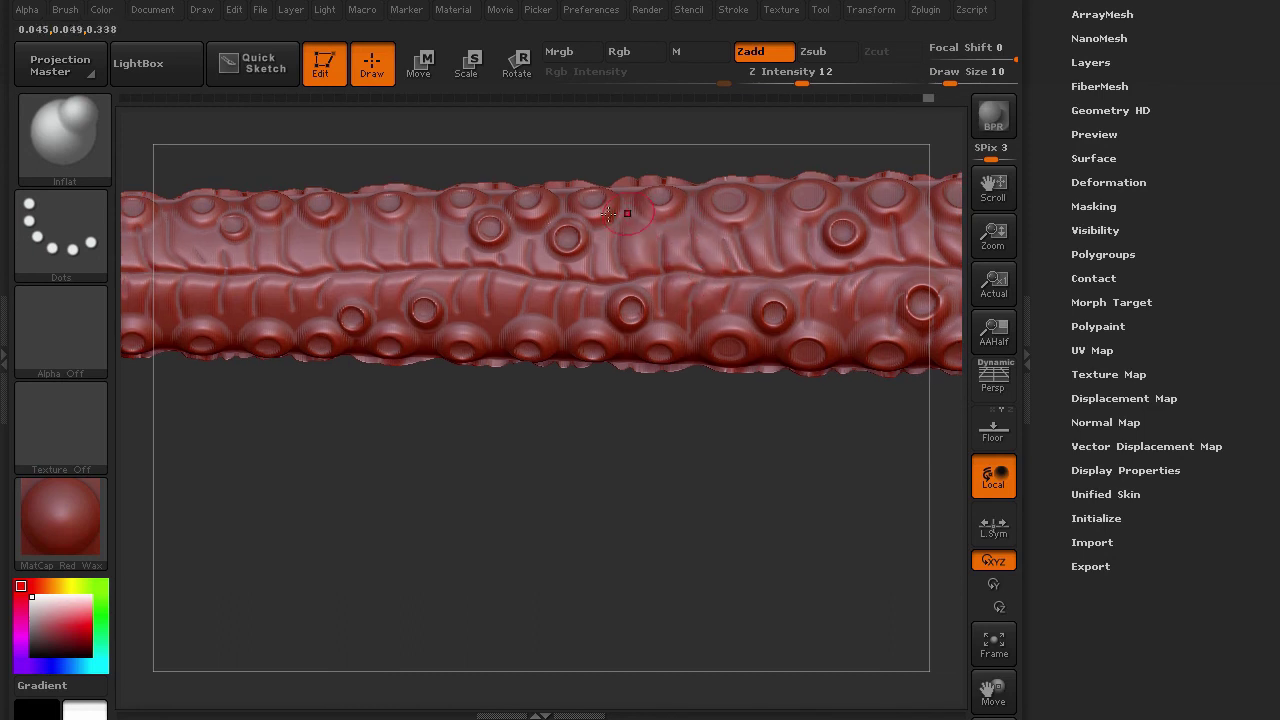
drag(540, 278, 515, 292)
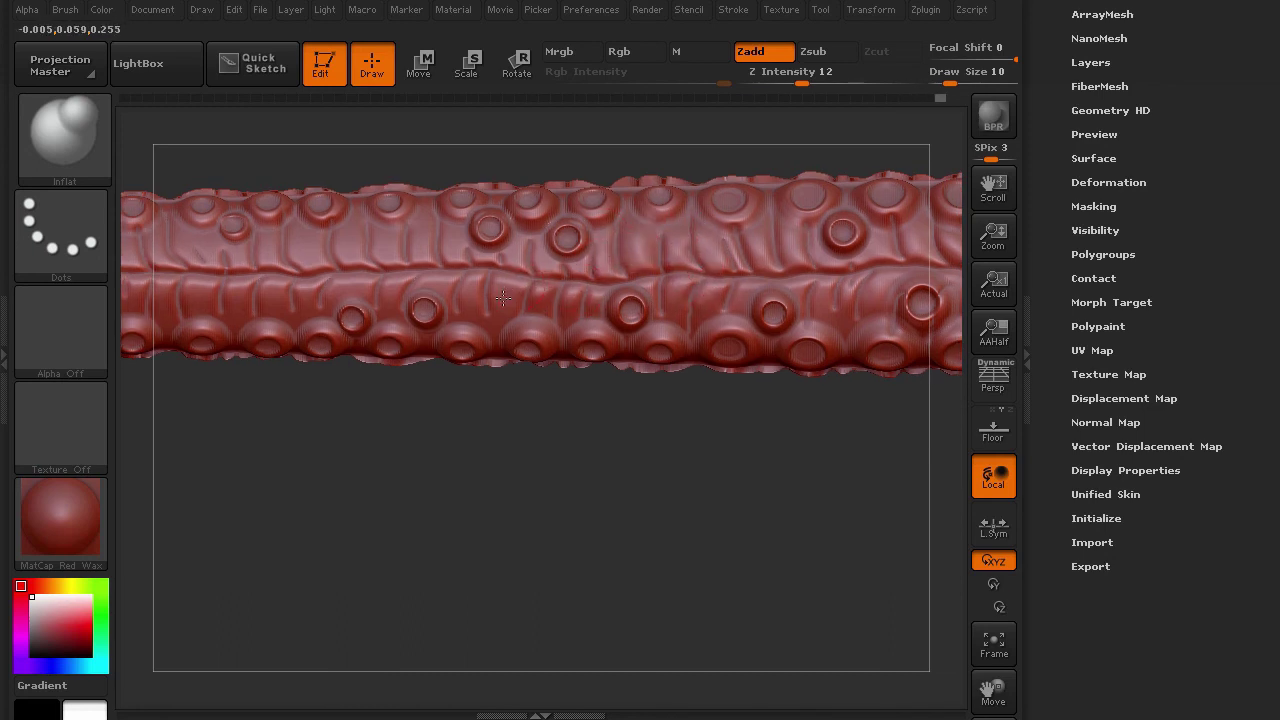
drag(457, 243, 423, 240)
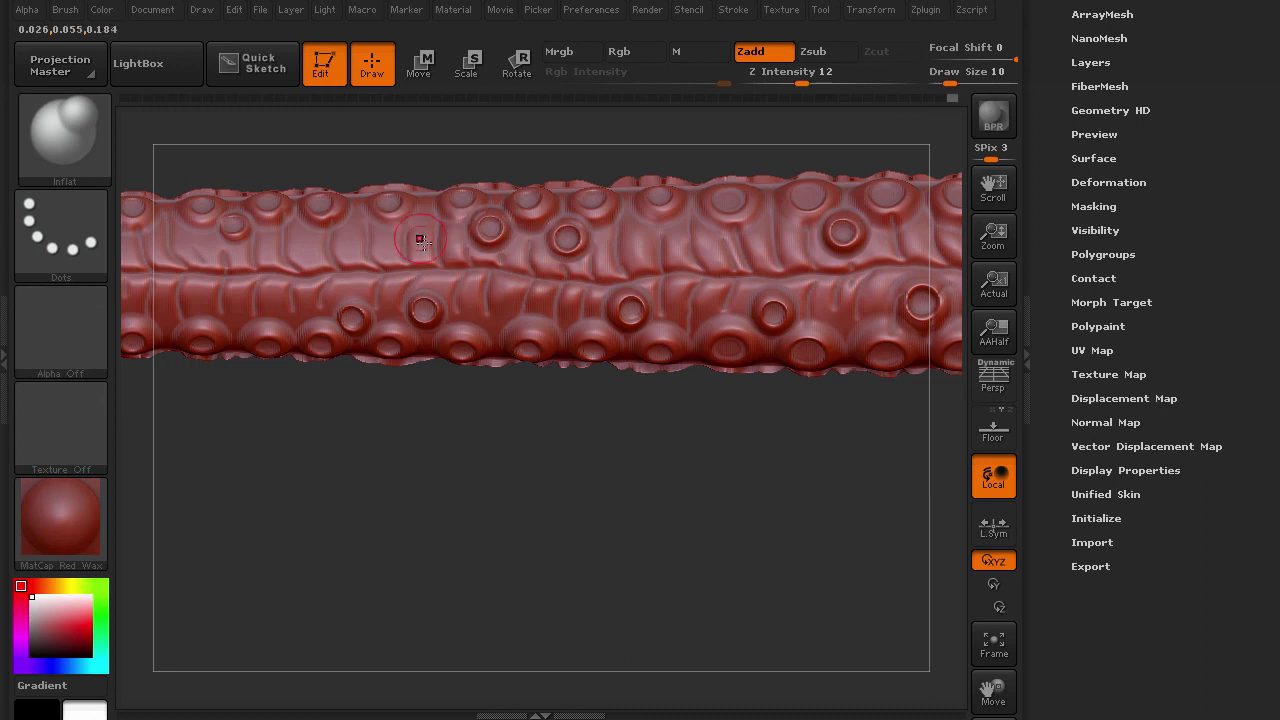
key(ctrl+z)
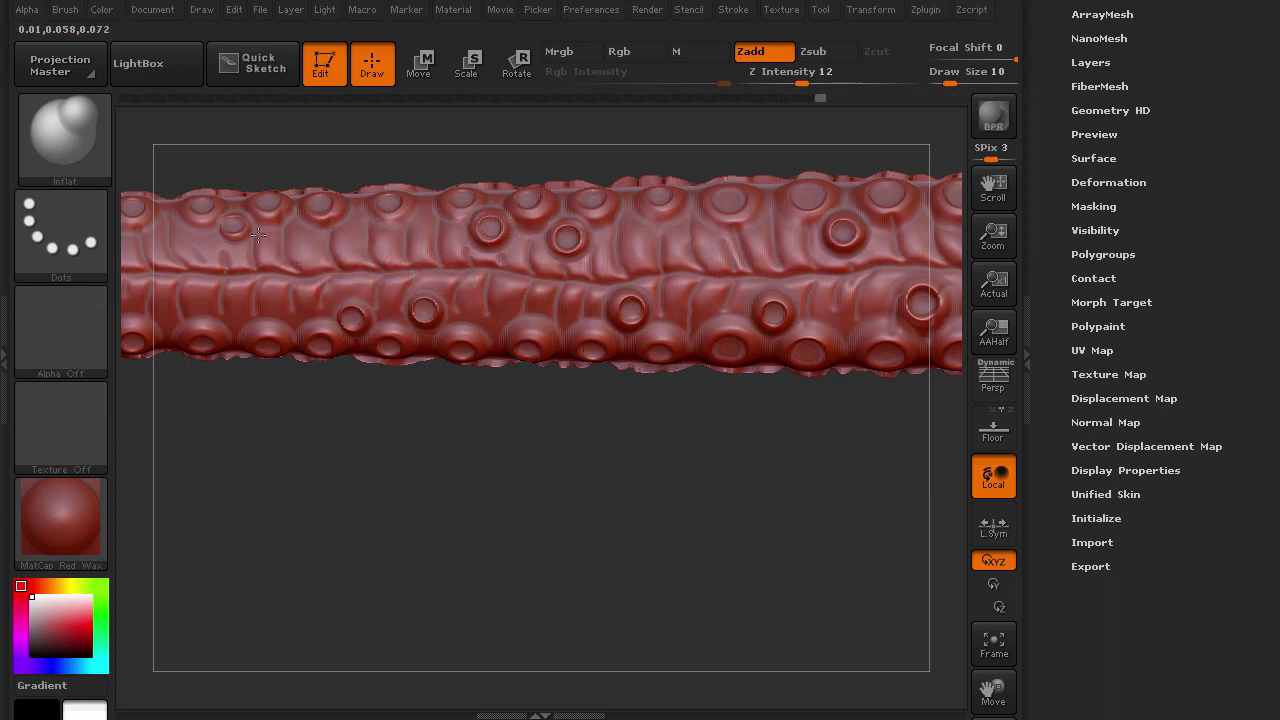
- Continue inflating the folds between the wrinkles along the narrowing part of the tentacle, on both sides of the central crease
drag(228, 464, 740, 398)
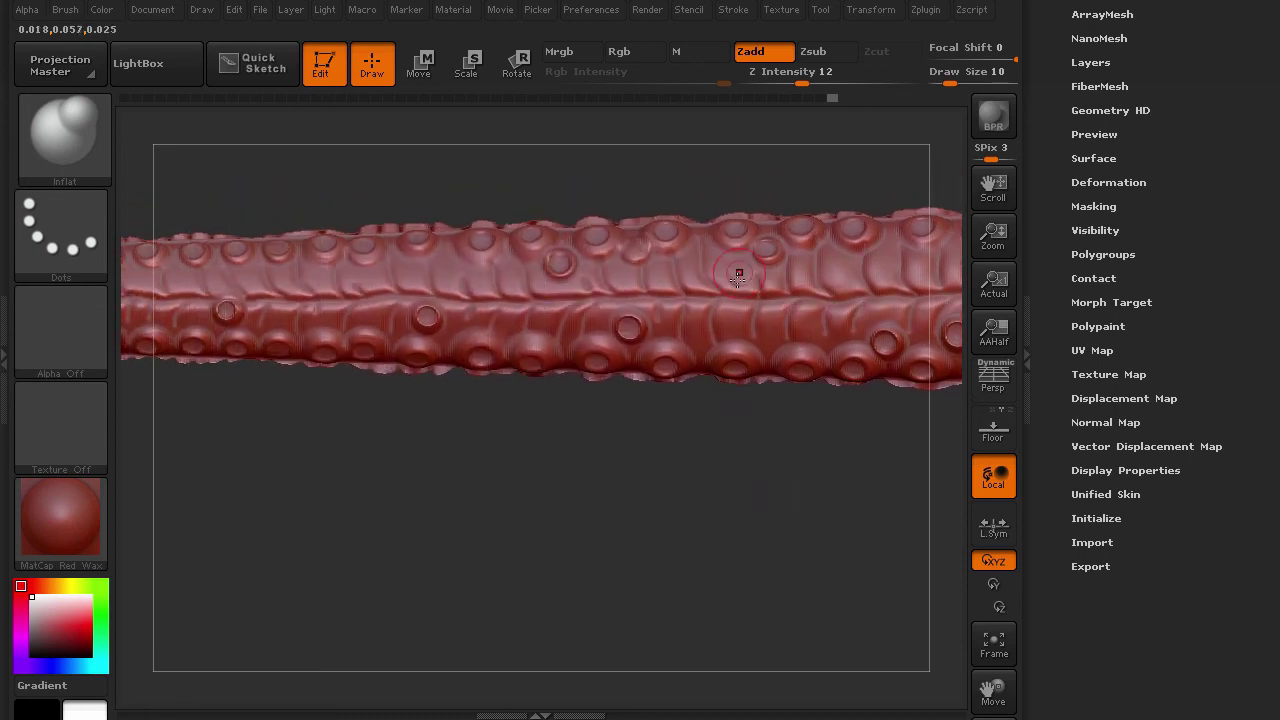
drag(735, 272, 689, 313)
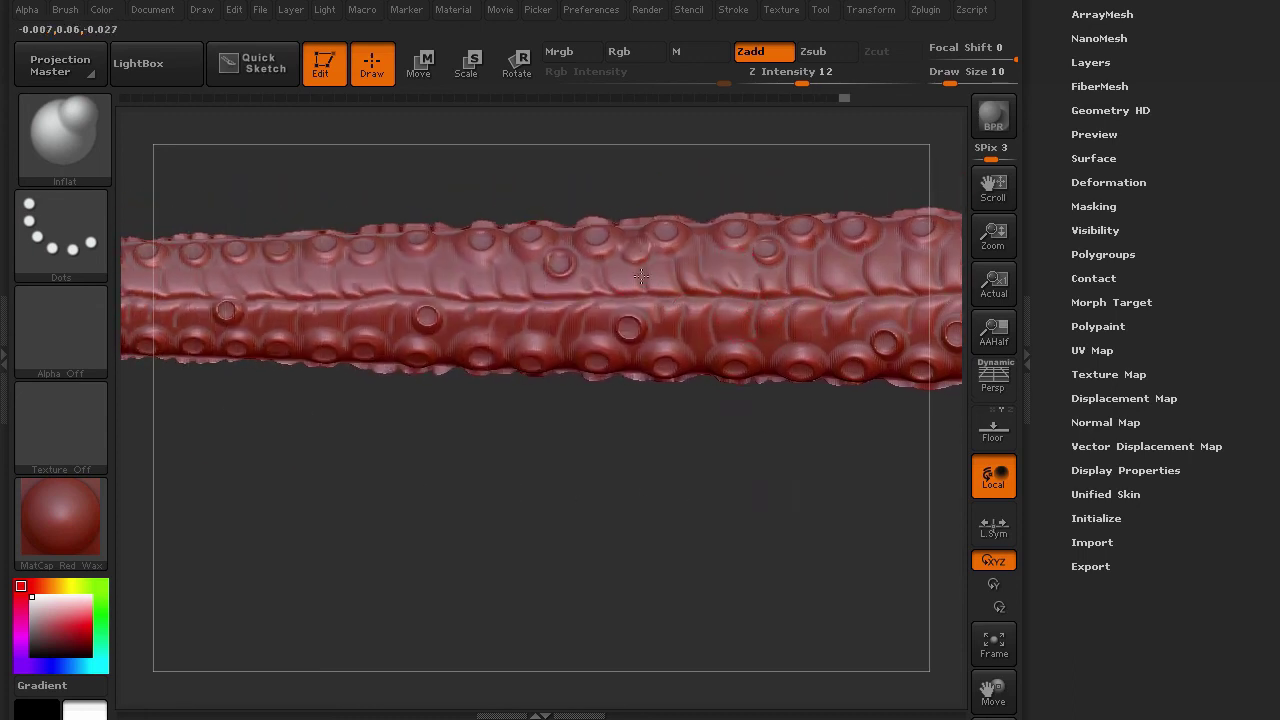
mouse_move(641, 276)
mouse_down()
mouse_move(580, 264)
mouse_move(538, 315)
mouse_move(500, 310)
mouse_move(480, 271)
mouse_move(400, 285)
mouse_up()
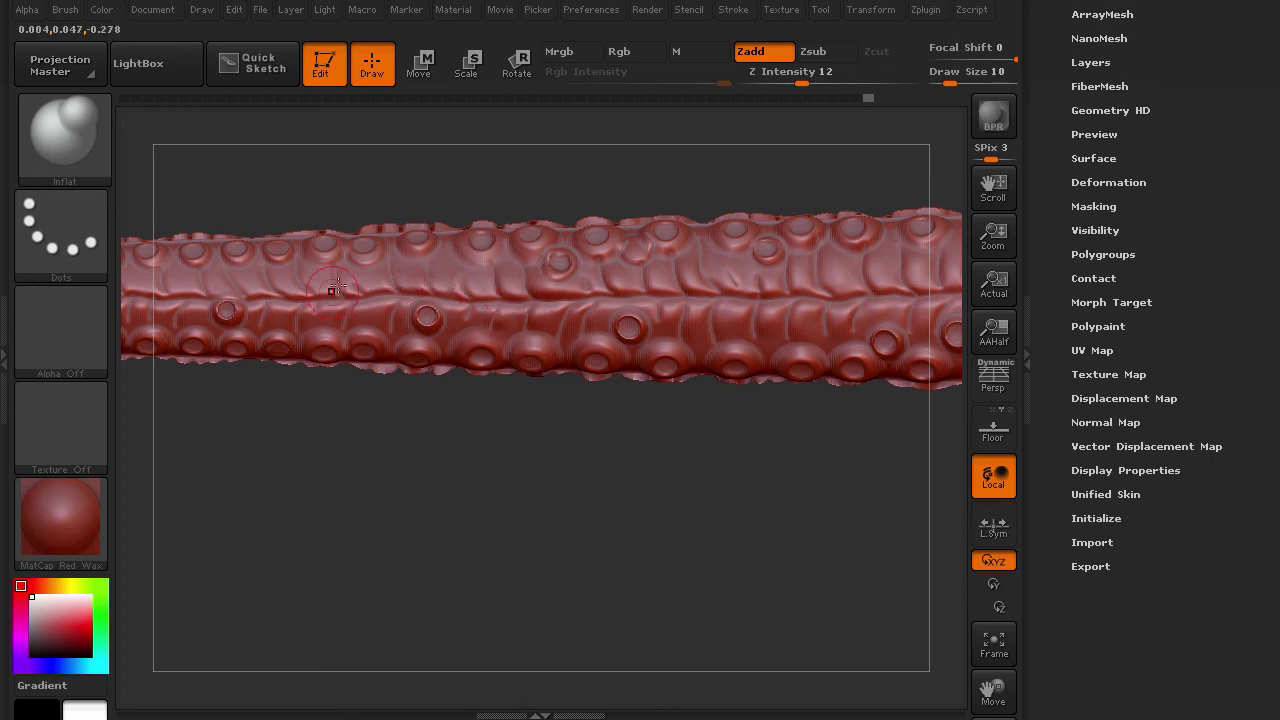
drag(241, 428, 728, 351)
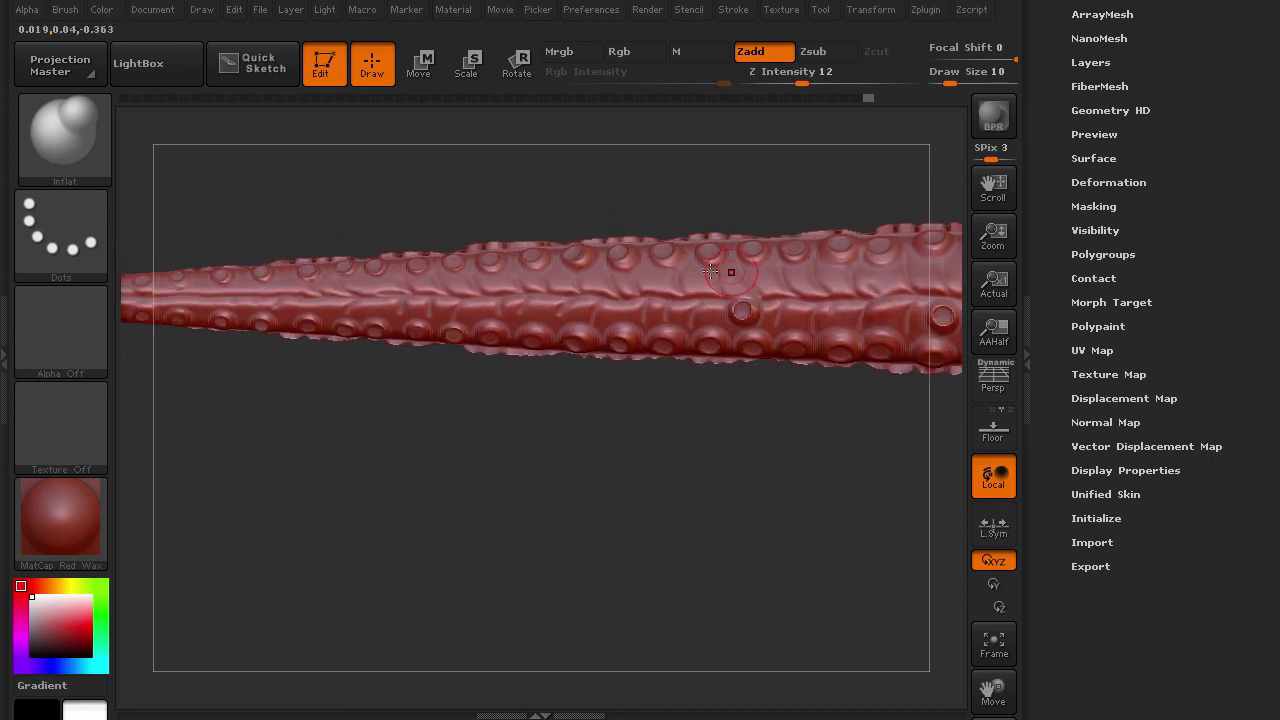
drag(745, 285, 716, 310)
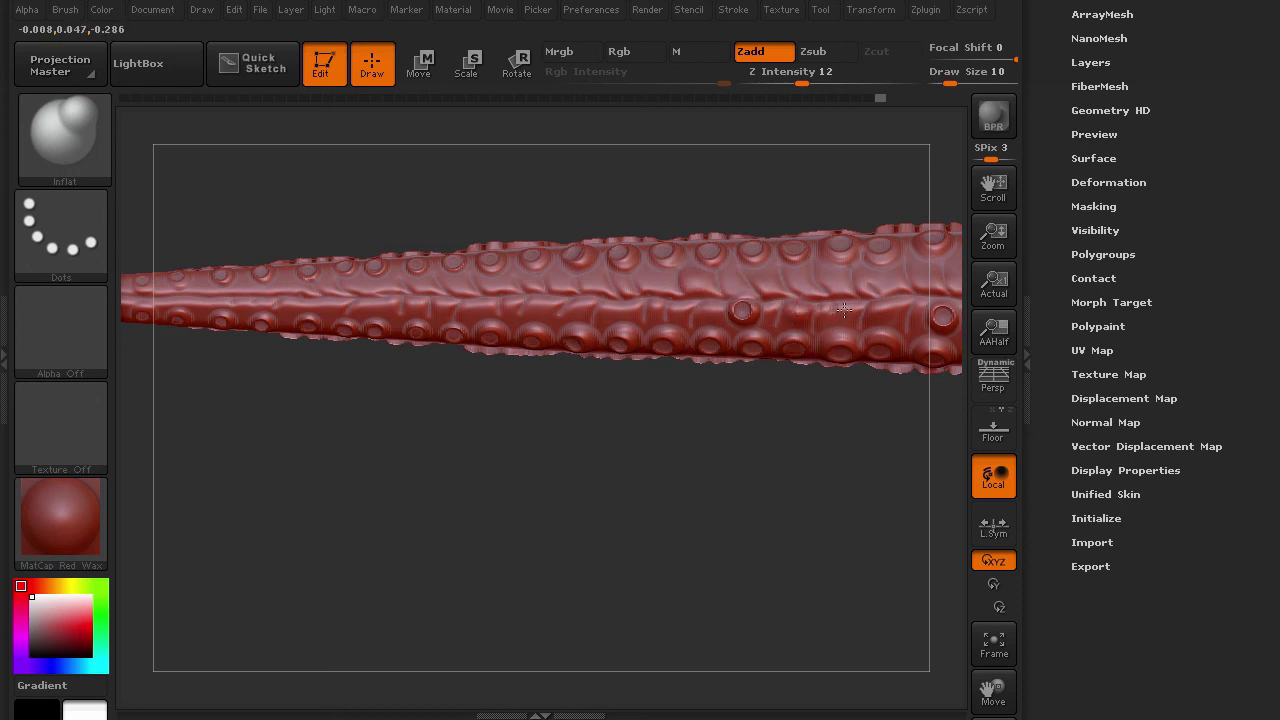
mouse_move(540, 295)
mouse_down()
mouse_move(550, 305)
mouse_move(500, 285)
mouse_move(362, 290)
mouse_up()
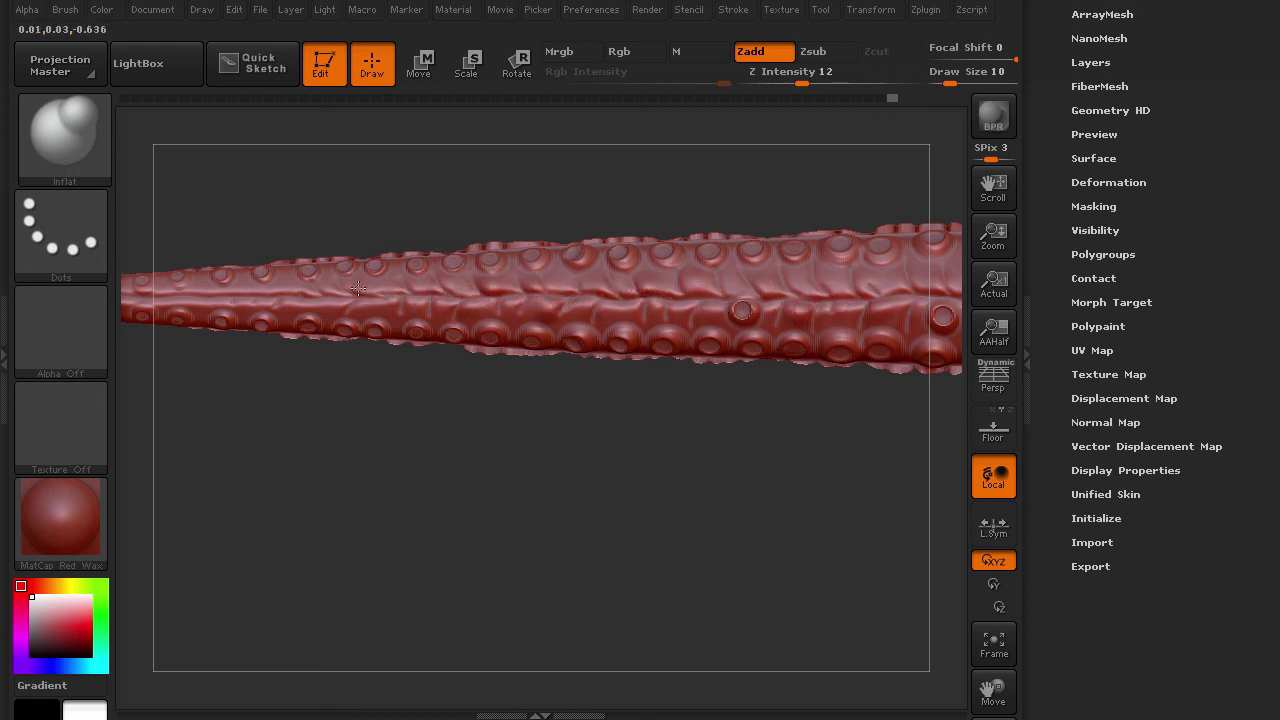
- Reduce the draw size to 8 and then 6 while inflating the small folds near the tentacle's tip
mouse_move(410, 400)
mouse_down()
mouse_move(426, 420)
mouse_move(662, 262)
mouse_move(706, 262)
mouse_up()
key(bracketleft)
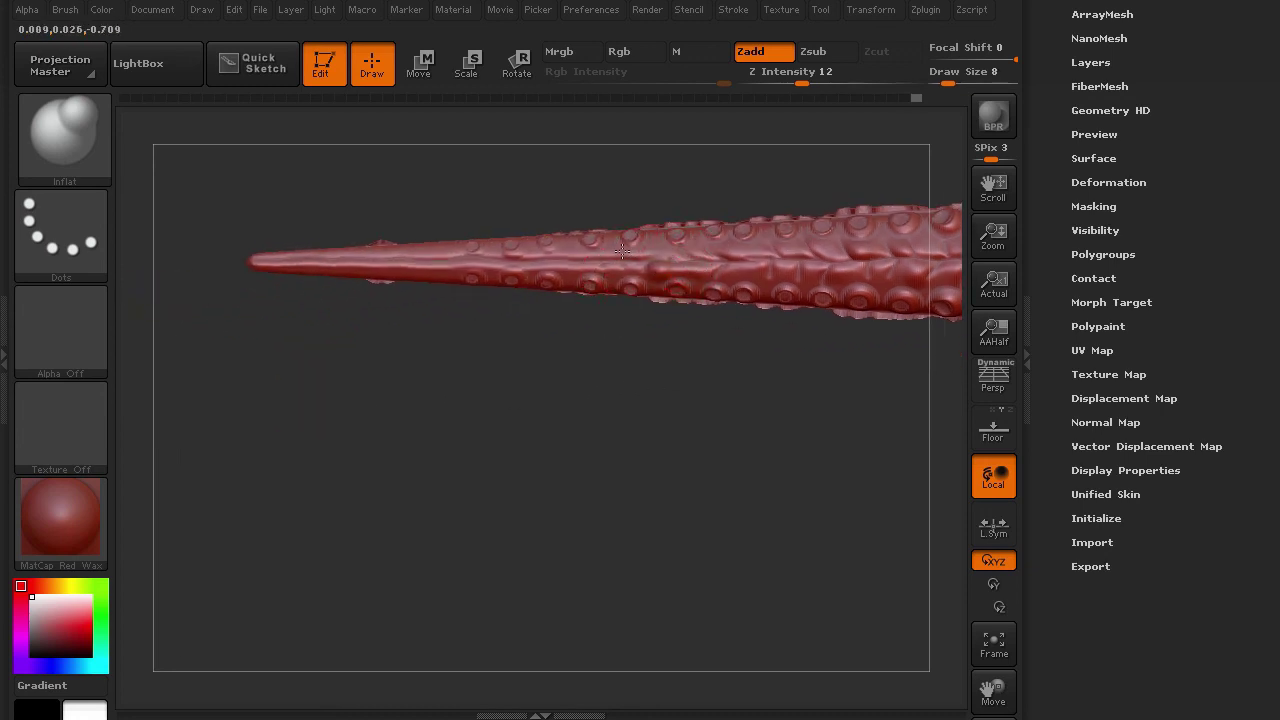
drag(606, 241, 559, 256)
key(bracketleft)
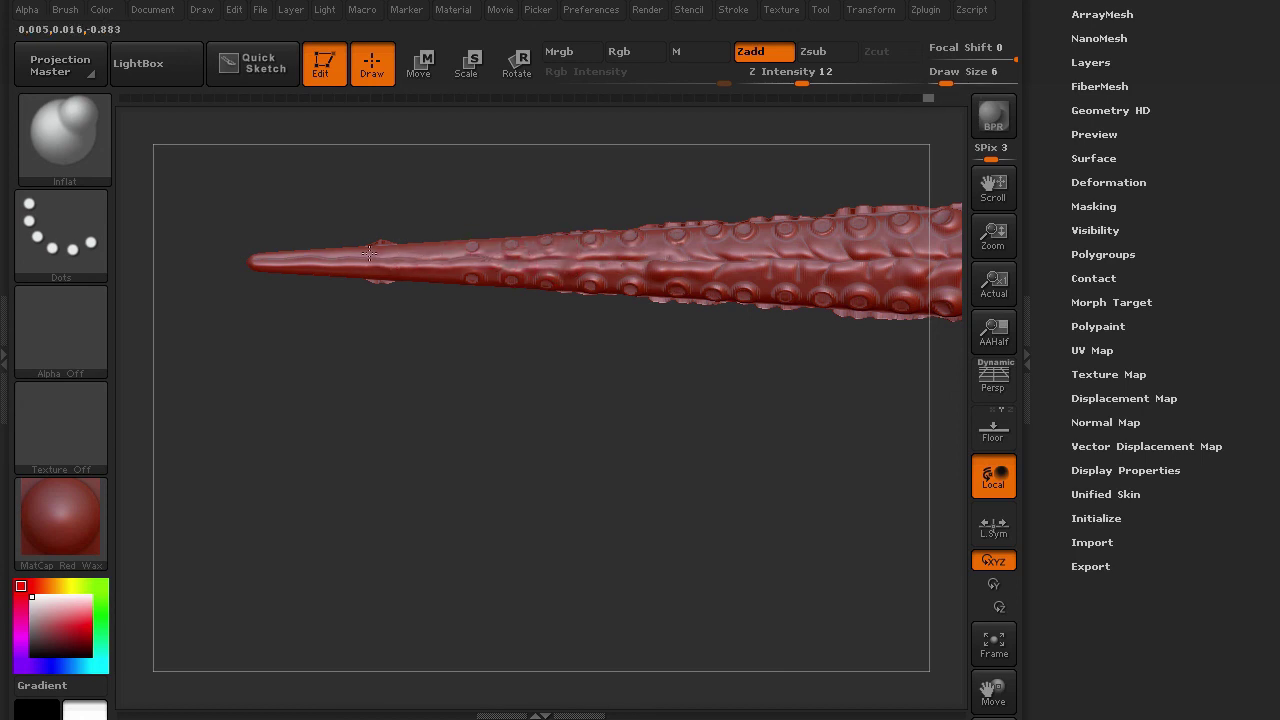
drag(297, 259, 428, 250)
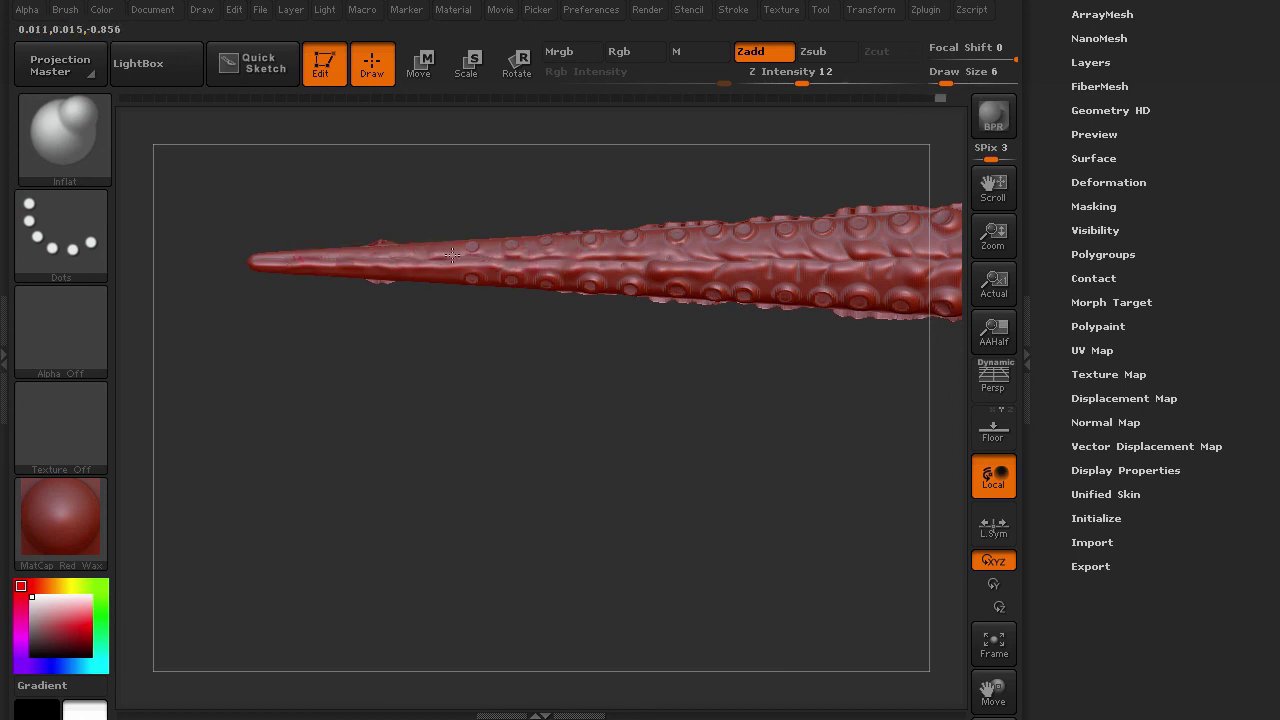
drag(626, 236, 678, 240)
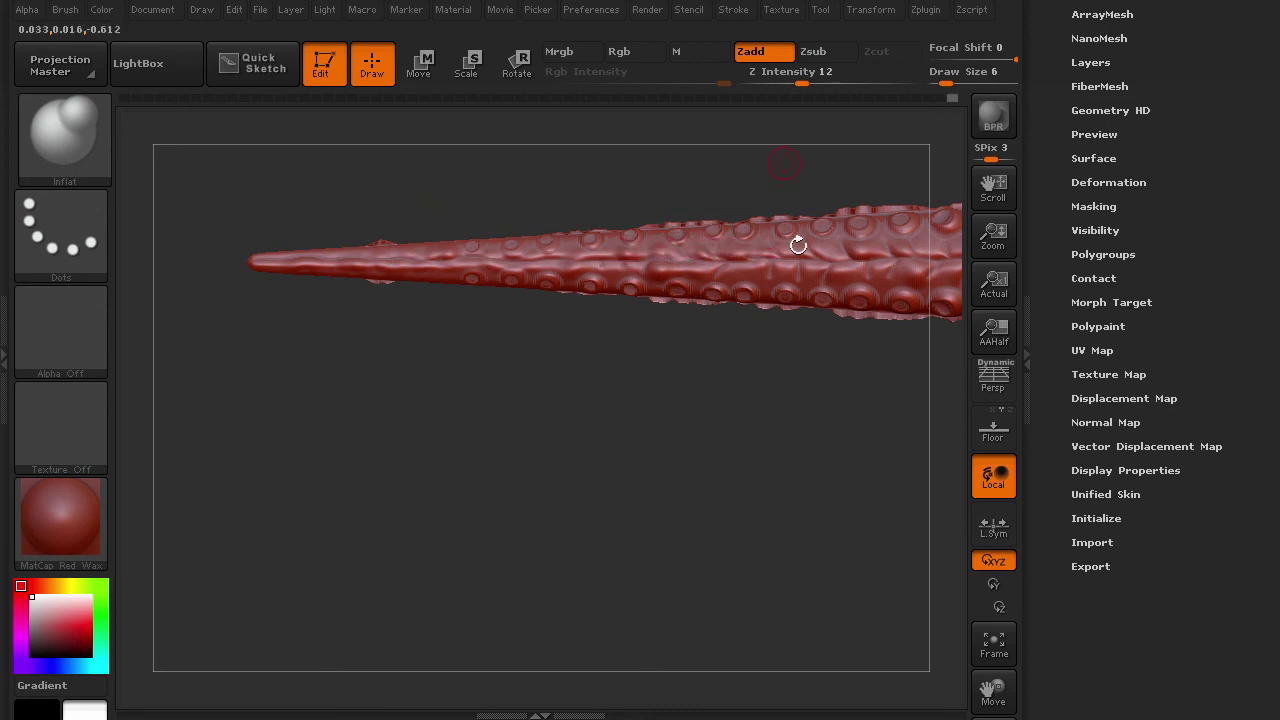
- Unhide the whole tentacle and turn on perspective to view the full sculpt
alt+drag(660, 500, 431, 538)
ctrl+shift+click(421, 528)
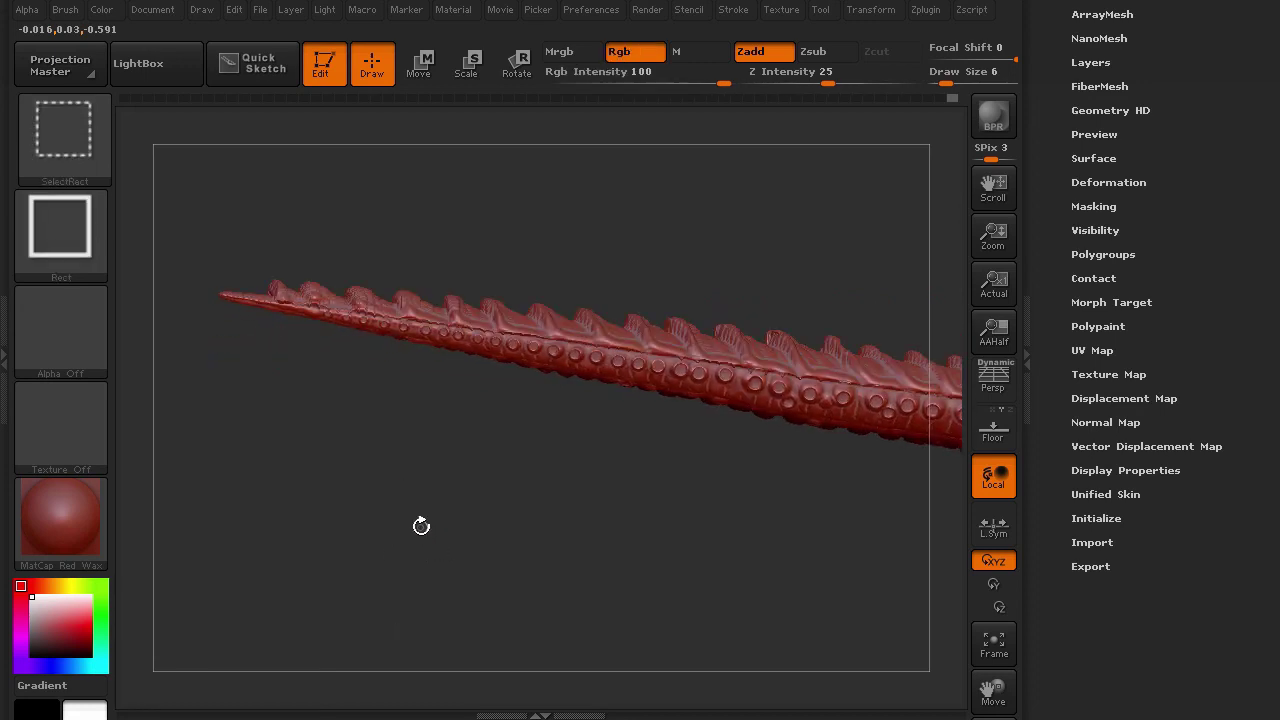
mouse_move(374, 491)
mouse_down()
mouse_move(412, 488)
mouse_move(469, 514)
mouse_move(544, 496)
mouse_move(496, 438)
mouse_move(500, 481)
mouse_move(463, 434)
mouse_up()
key(p)
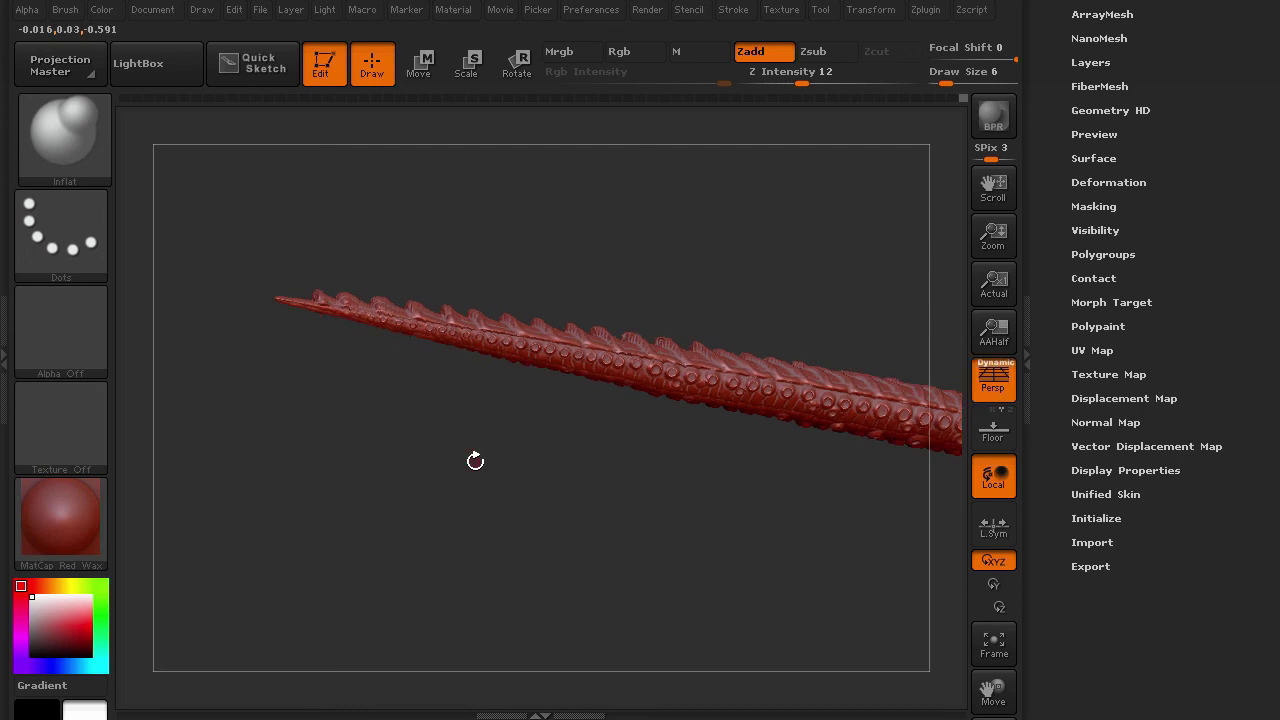
drag(517, 486, 363, 416)
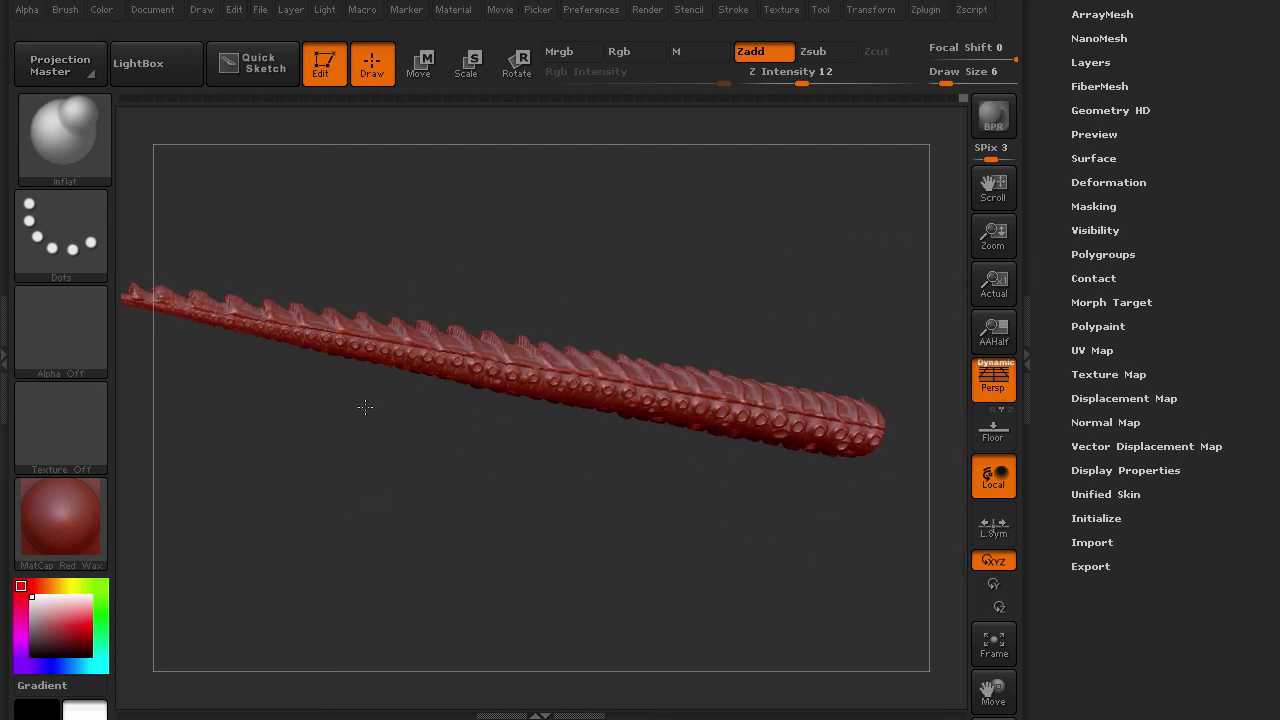
- Save the tentacle tool as a new file named tentacle_01.ztl
scroll(1195, 160, up, 5)
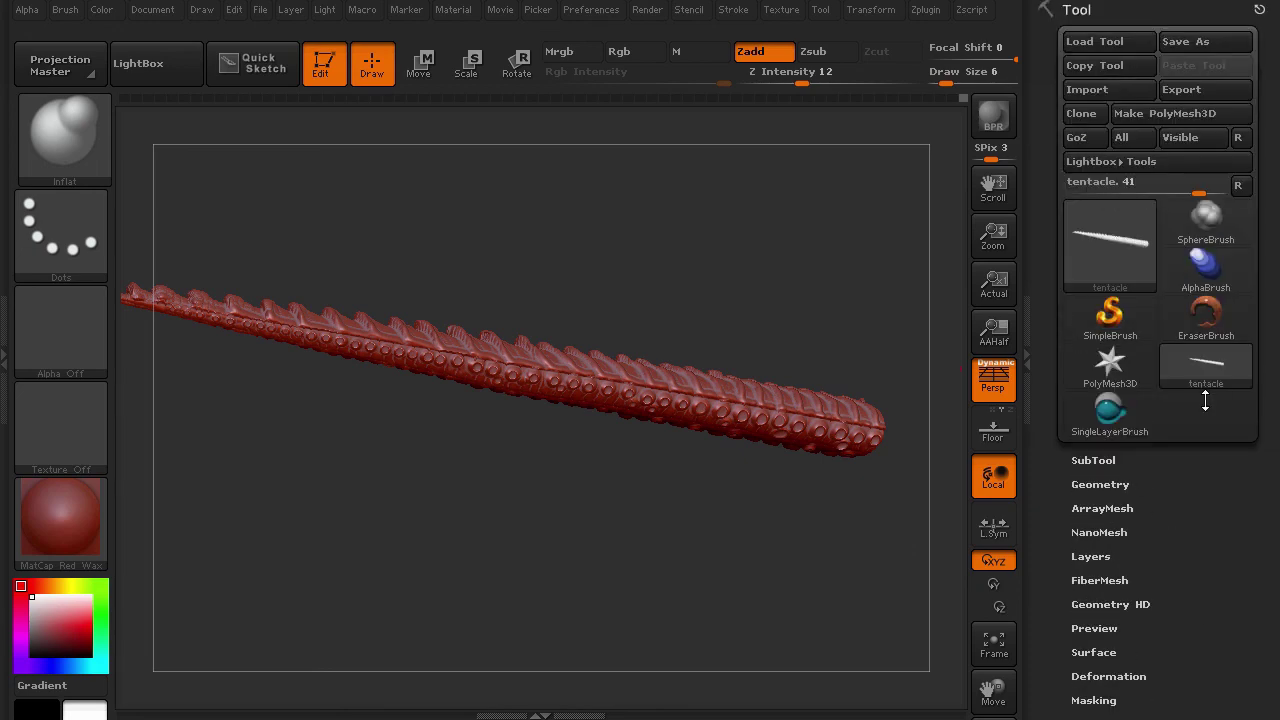
click(1187, 42)
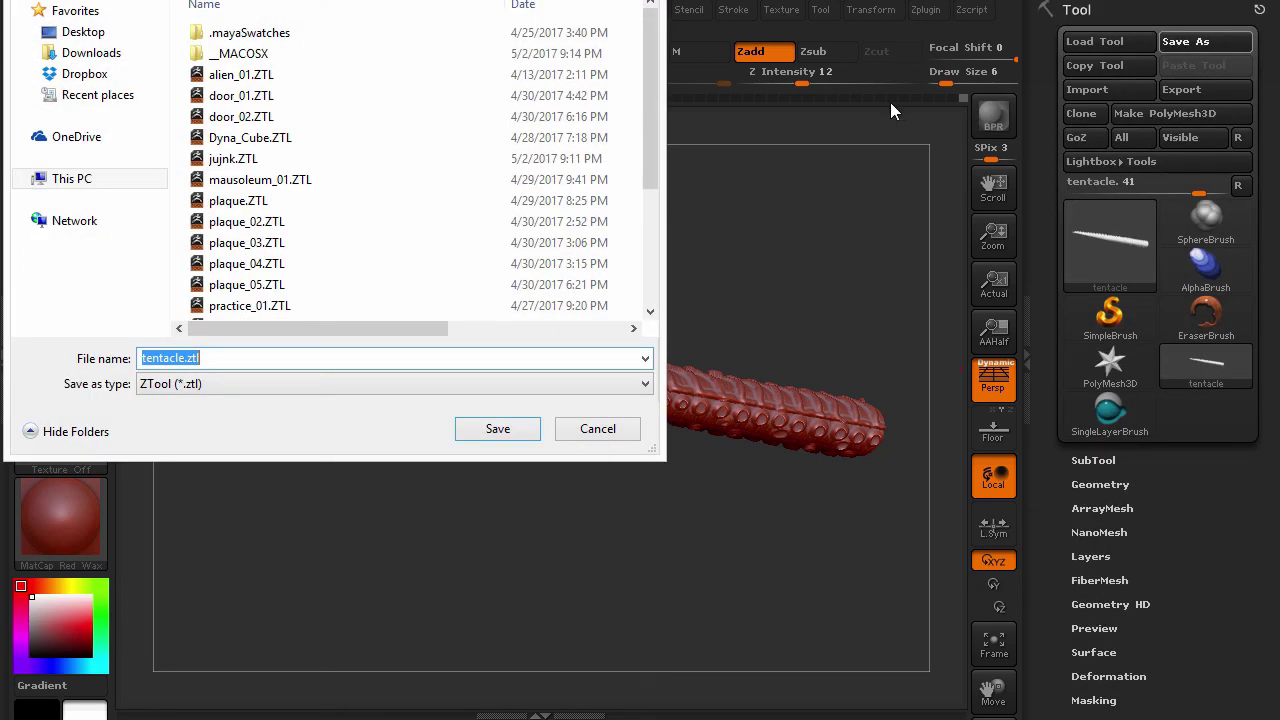
click(186, 358)
text(_)
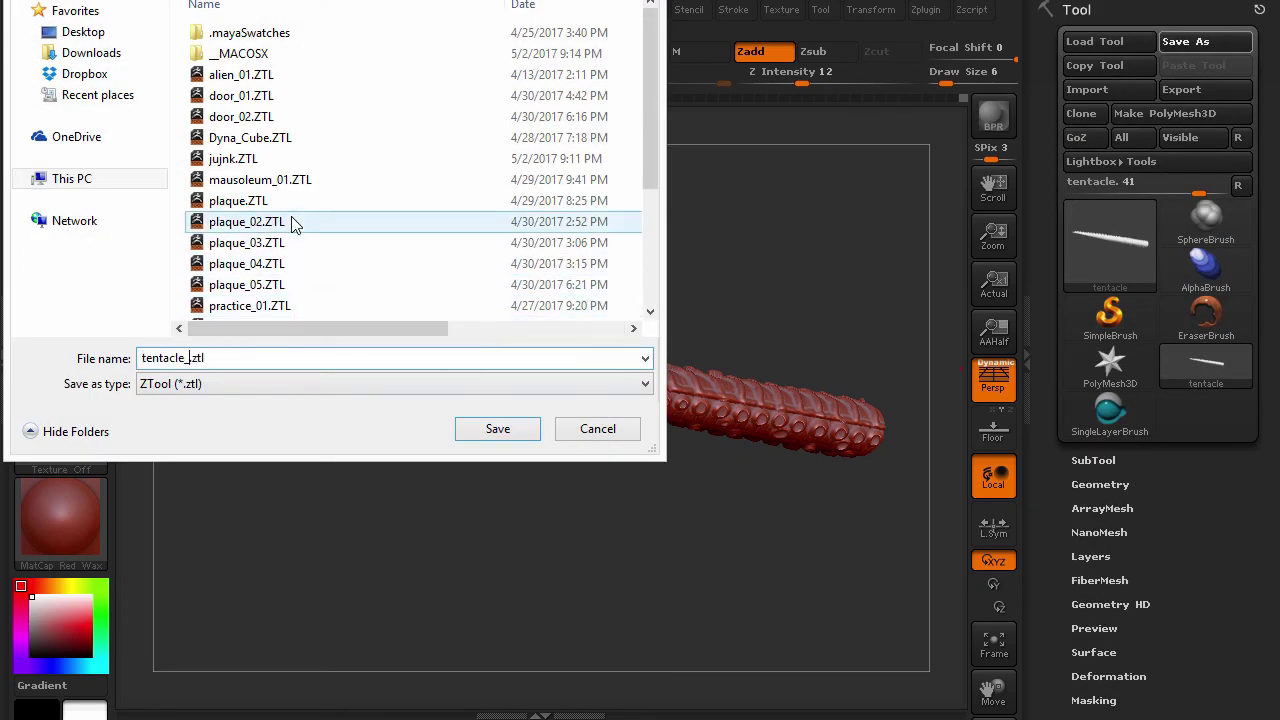
text(01)
click(493, 429)
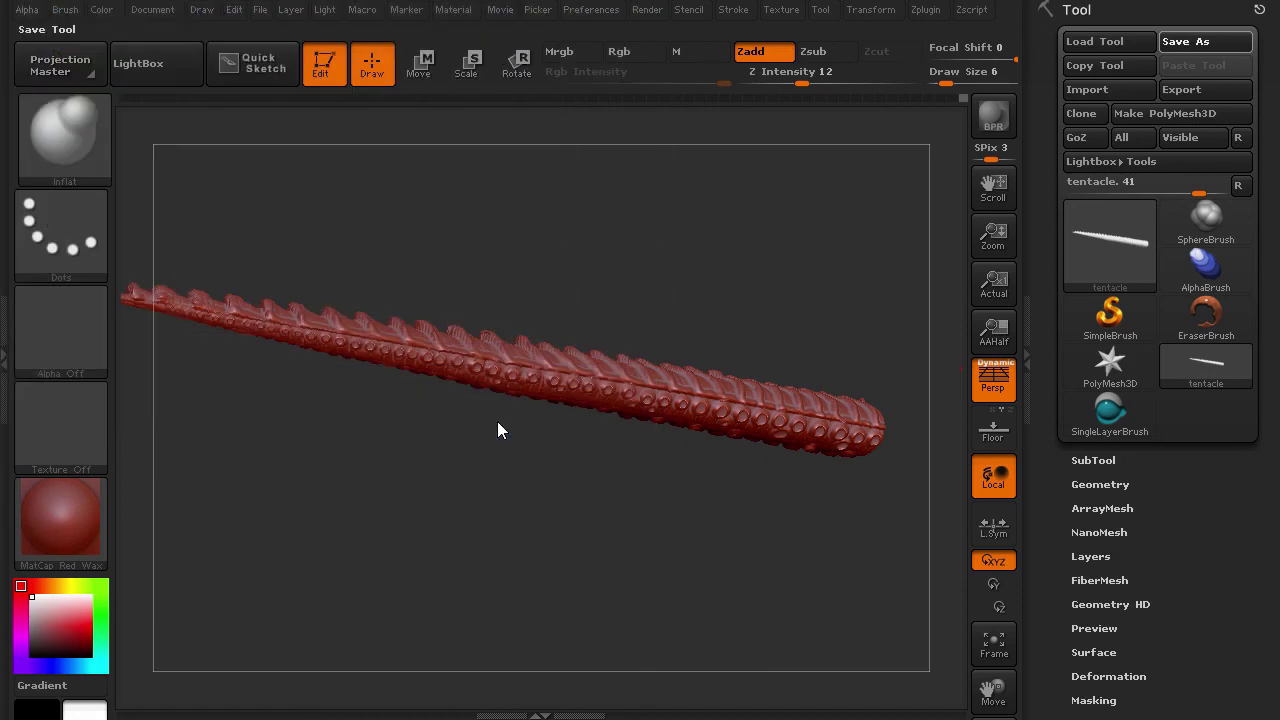